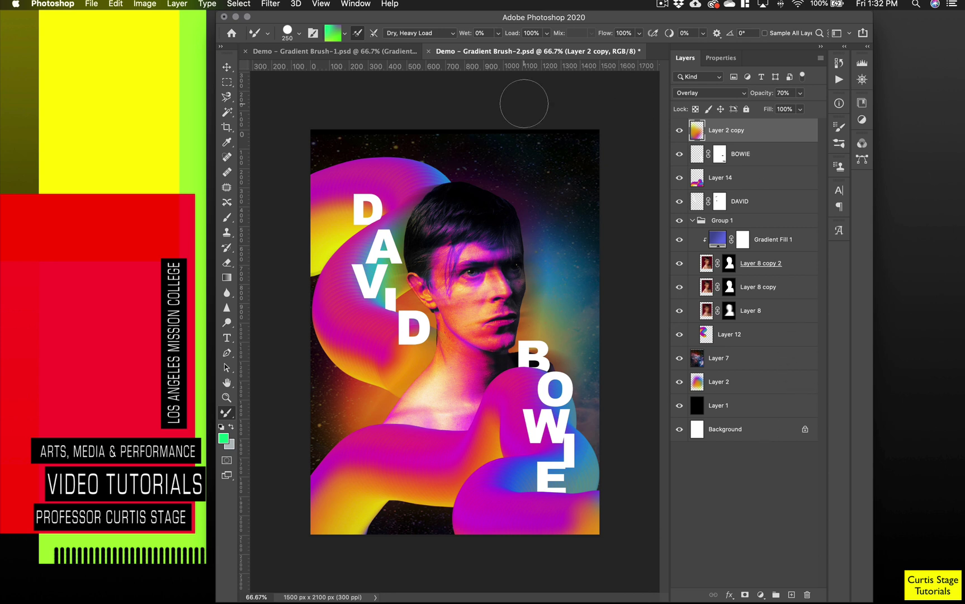
Create a 1500 x 2100 pixel portrait document at 300 pixels/inch, RGB Color 8 bit, with Black background contents
left_click(91, 4)
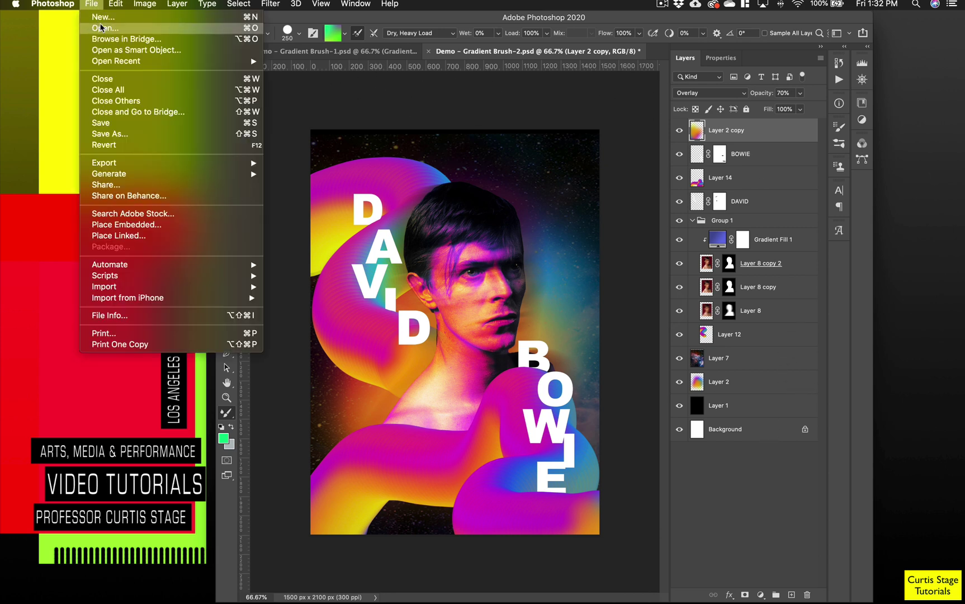
left_click(100, 18)
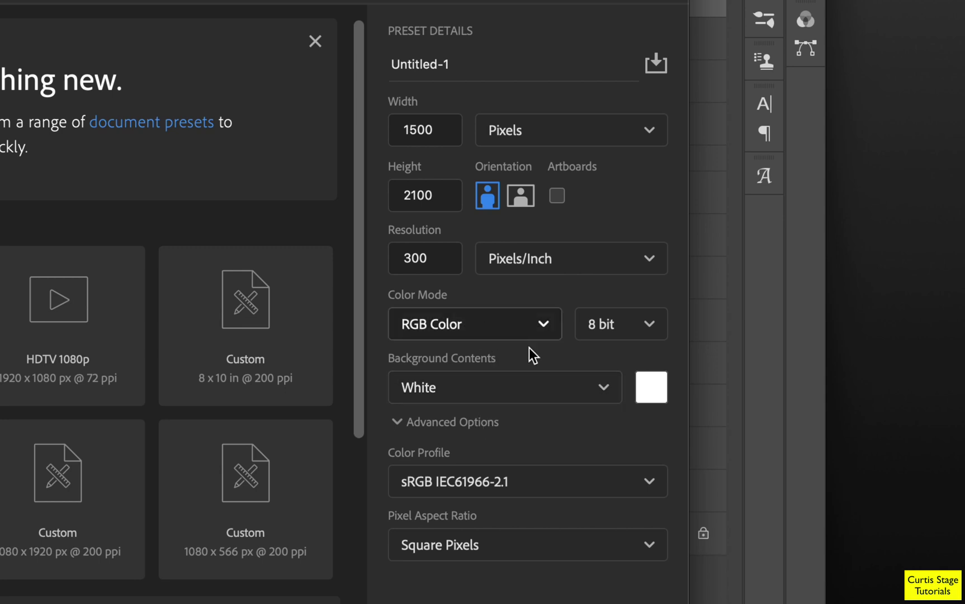
left_click(649, 399)
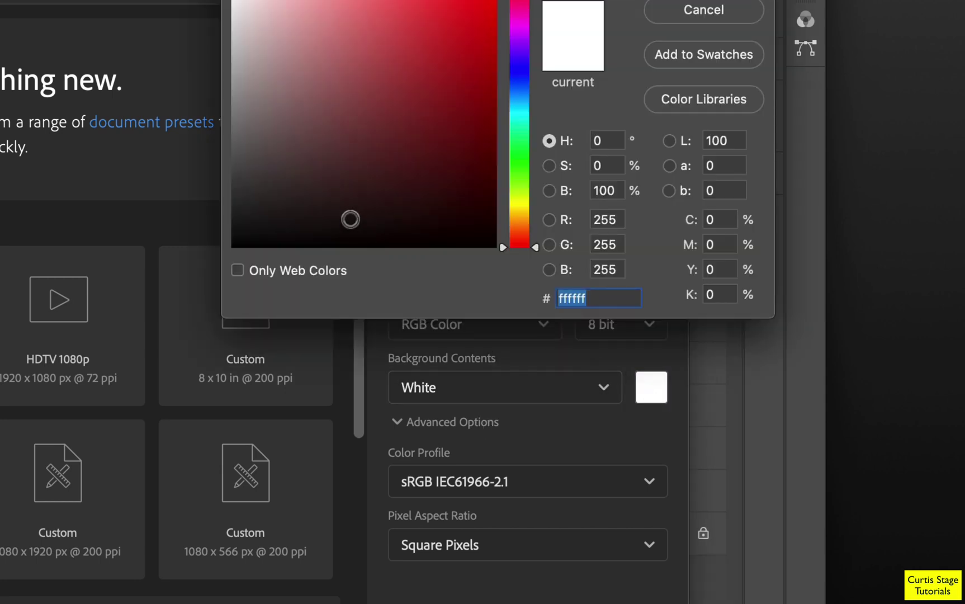
left_click_drag(350, 219, 173, 258)
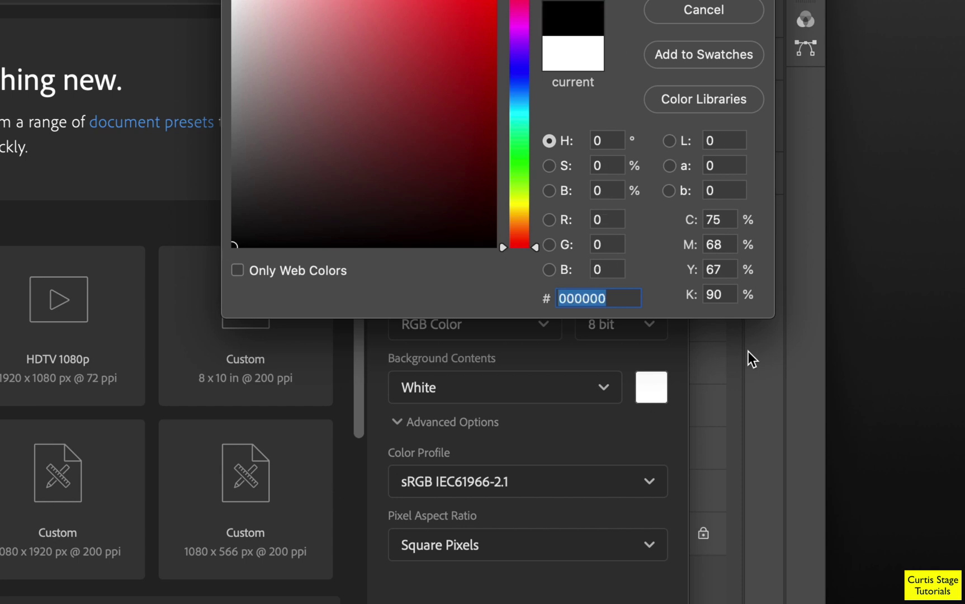
left_click(697, 1)
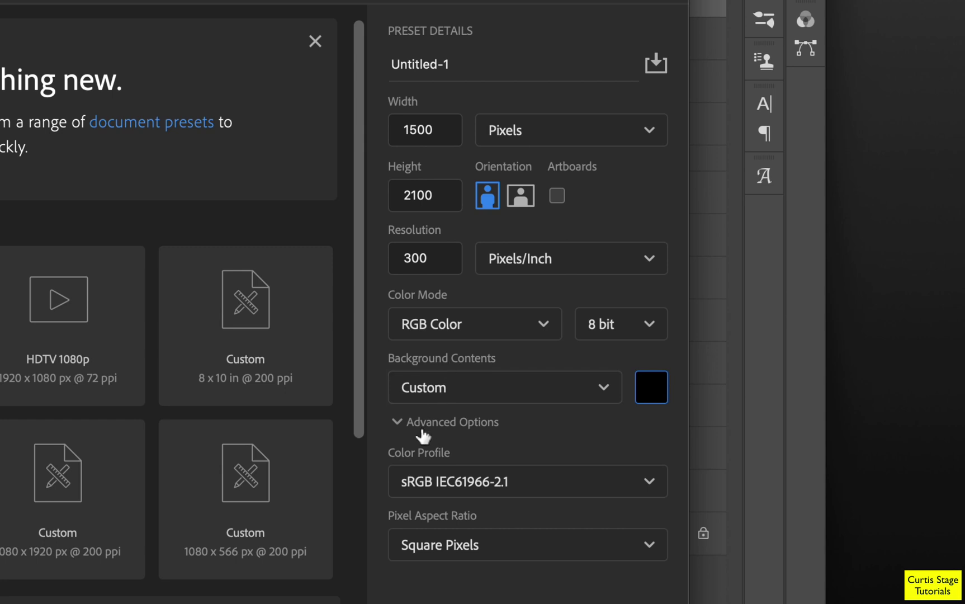
left_click(607, 394)
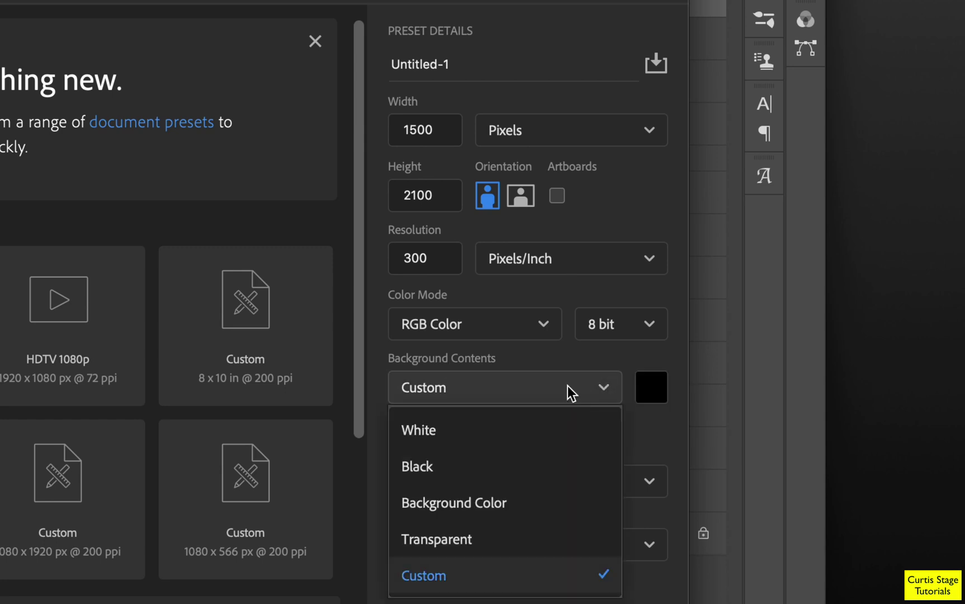
left_click(450, 467)
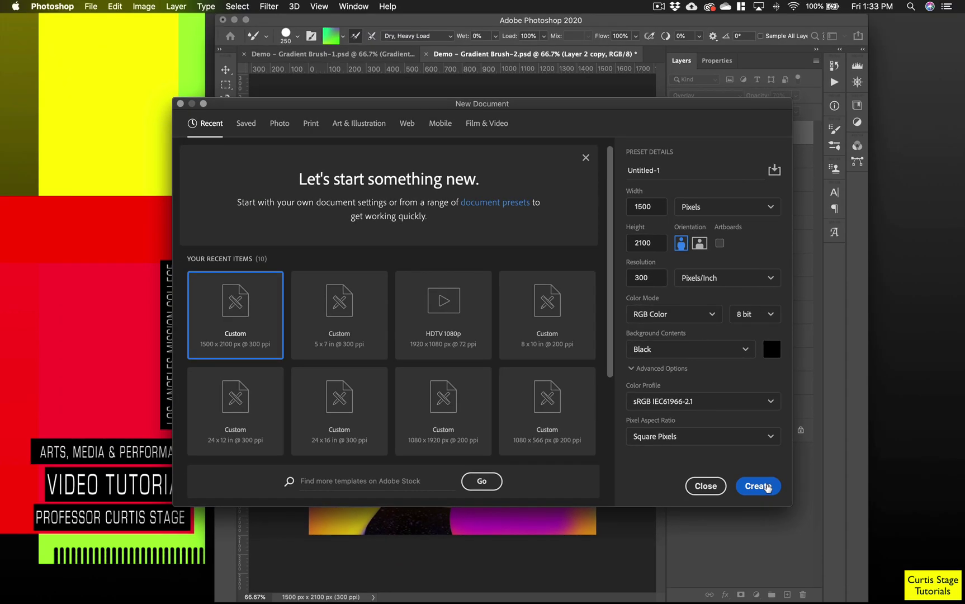
left_click(763, 484)
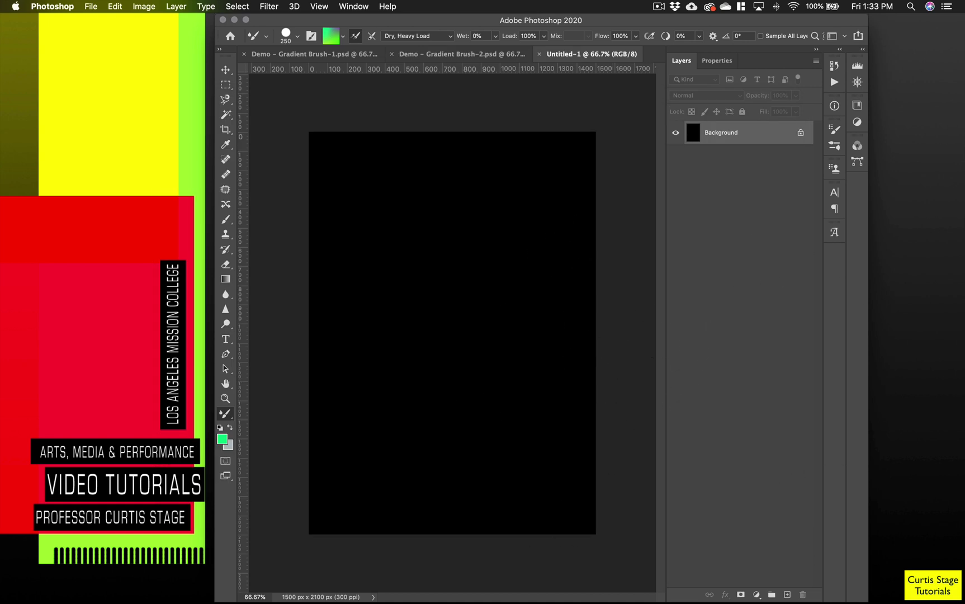
Open Galaxy.jpg and copy its image into the upper half of the new black document, and open Bowie.jpg
left_click_drag(964, 240, 593, 499)
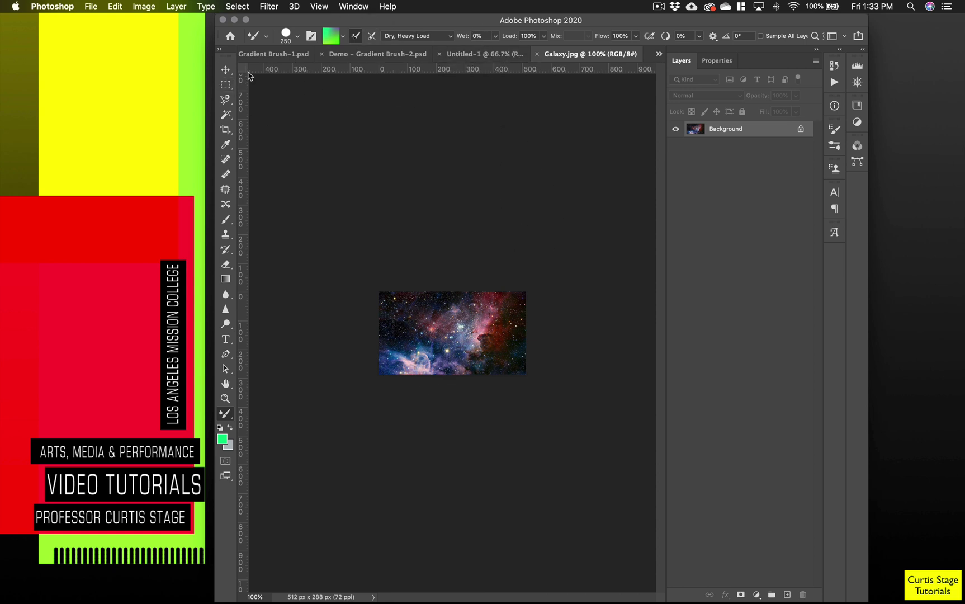
left_click(226, 70)
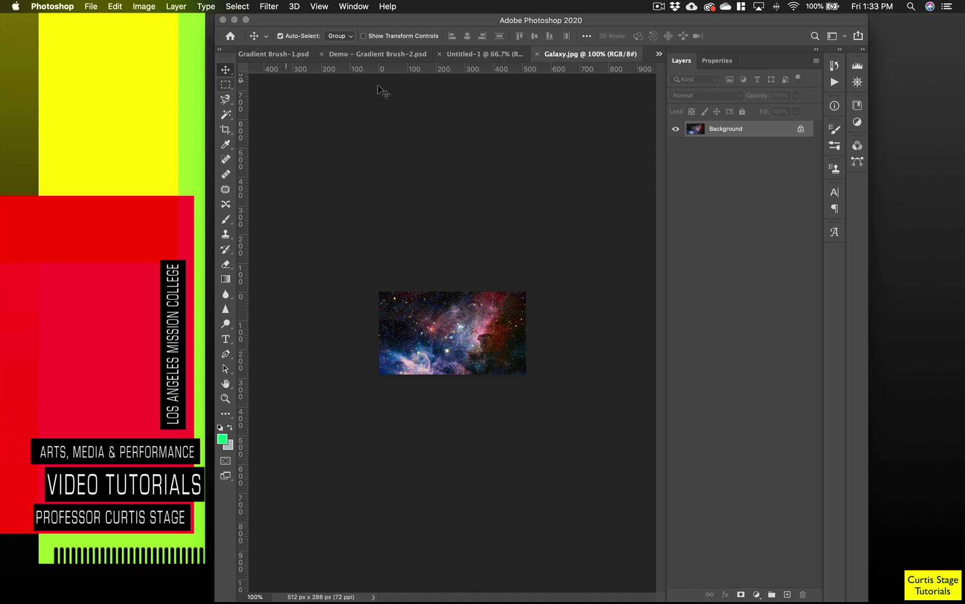
left_click_drag(471, 326, 452, 268)
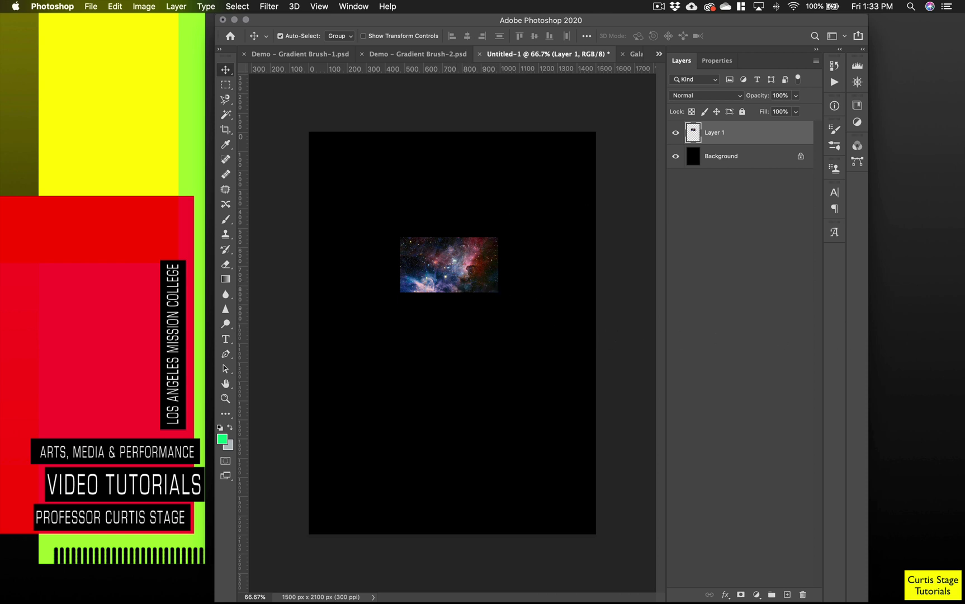
left_click_drag(385, 603, 640, 565)
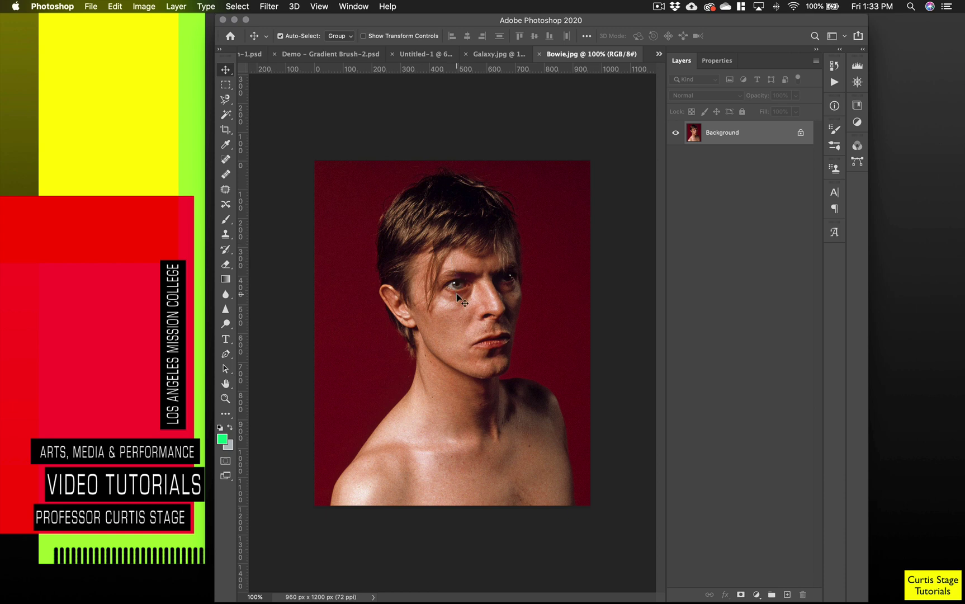
left_click(355, 7)
mouse_move(357, 20)
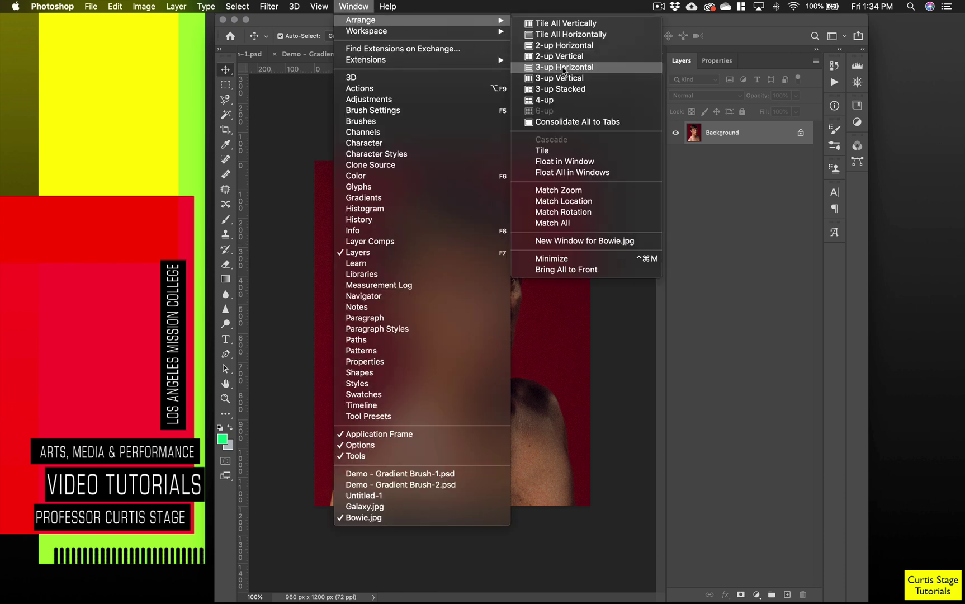
left_click(593, 57)
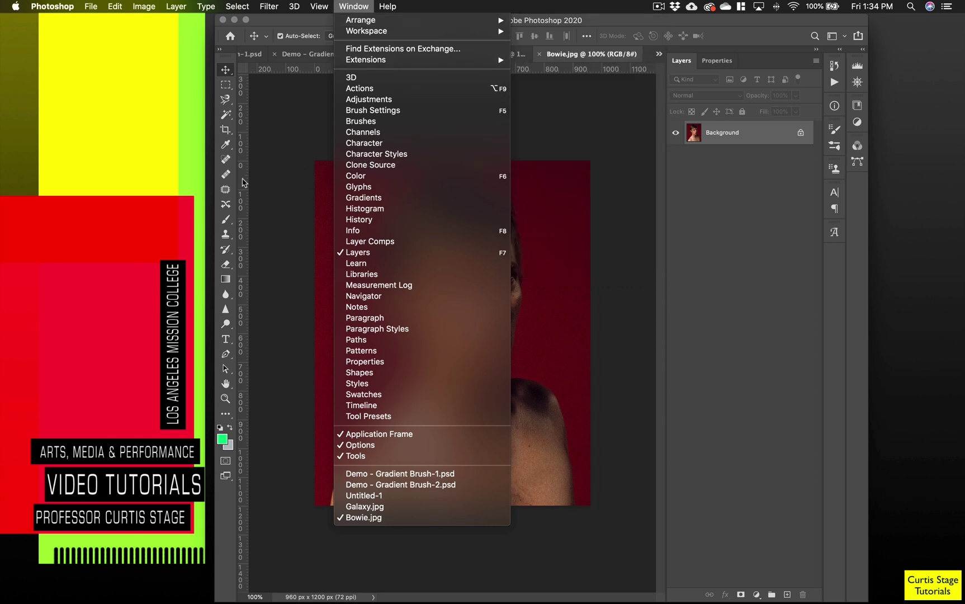
left_click(263, 185)
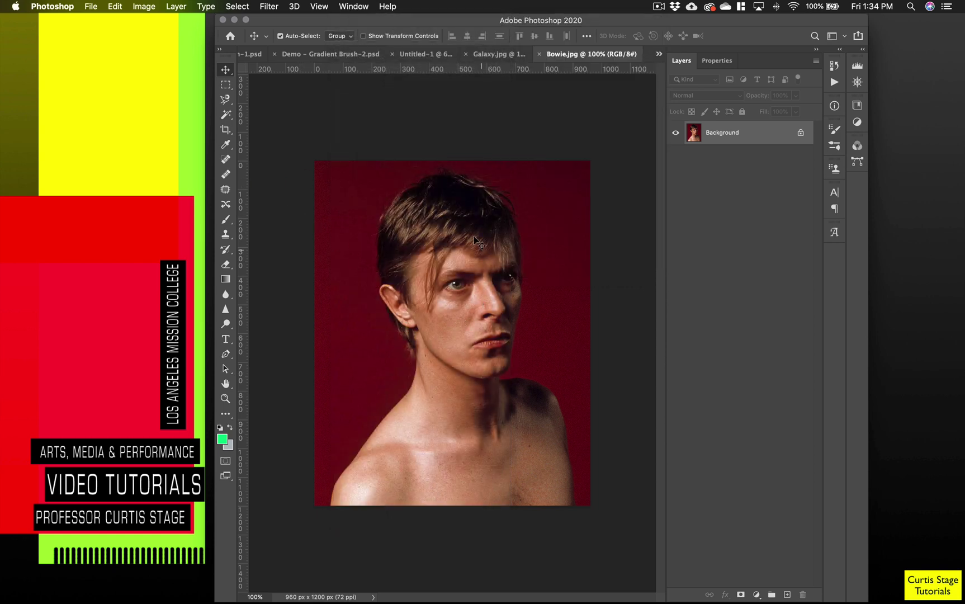
Copy the Bowie portrait into the black poster document as a layer above the galaxy image
left_click_drag(446, 237, 441, 326)
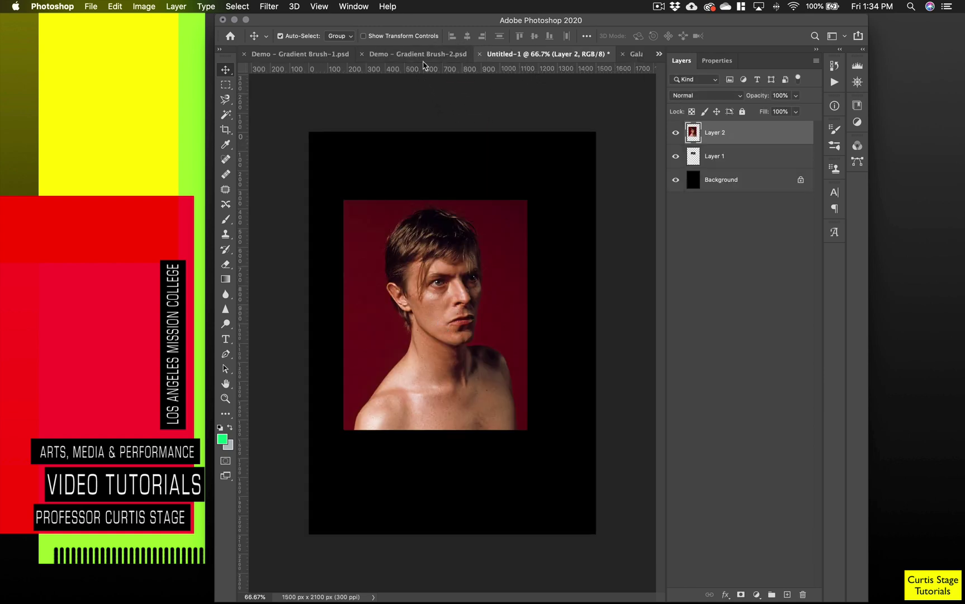
Save the document in Photoshop format as Demo-Gradient Brush Poster.psd with Maximize Compatibility on
left_click(85, 6)
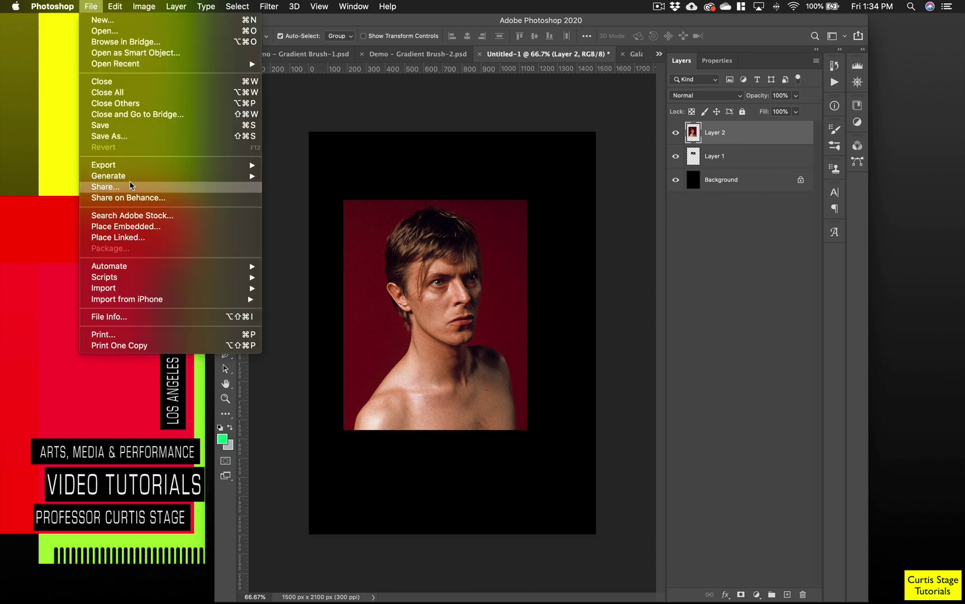
left_click(130, 136)
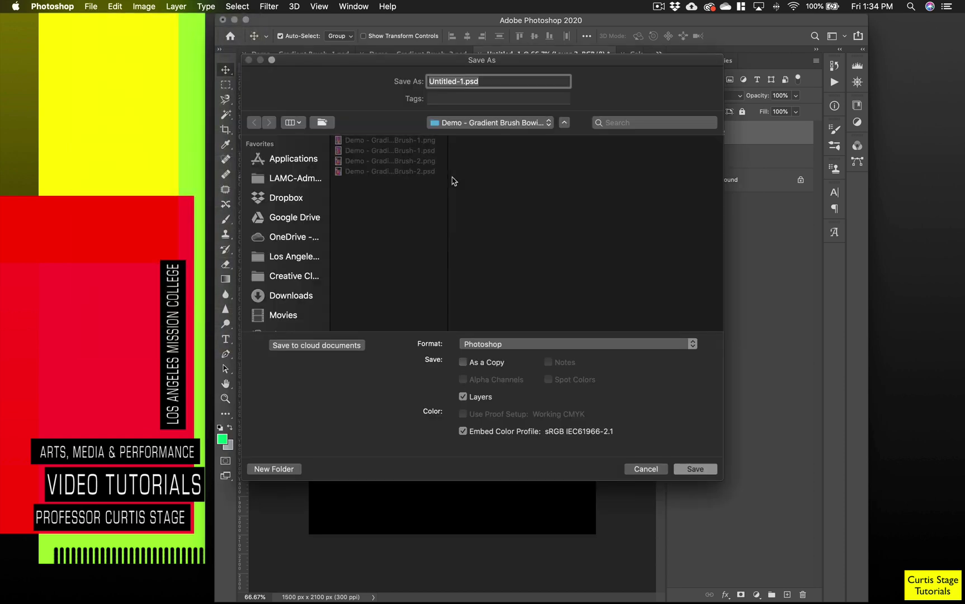
left_click(463, 82)
left_click_drag(463, 82, 400, 77)
type("De")
type("mo-Gradient Br")
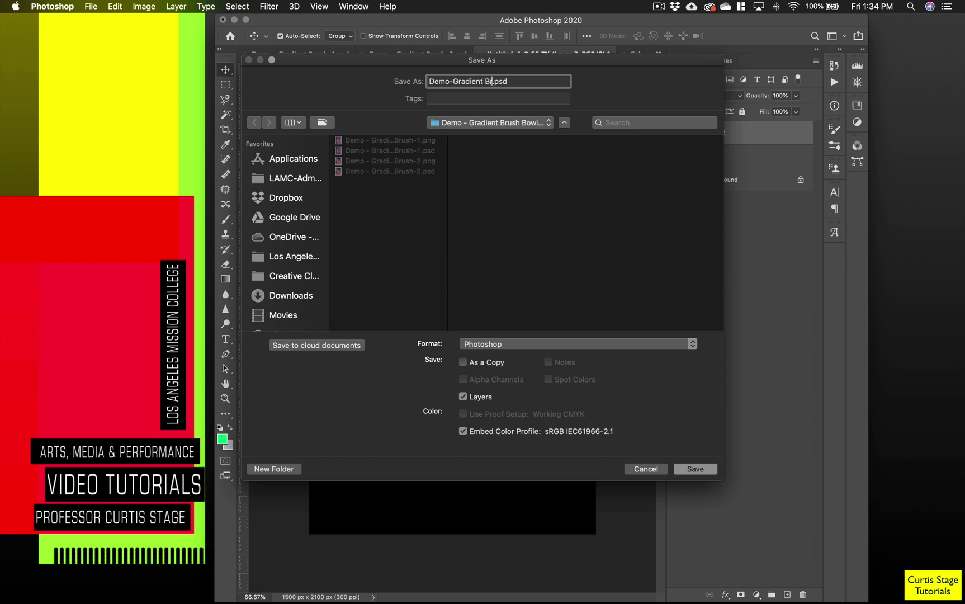
type("ush Poster")
left_click(696, 469)
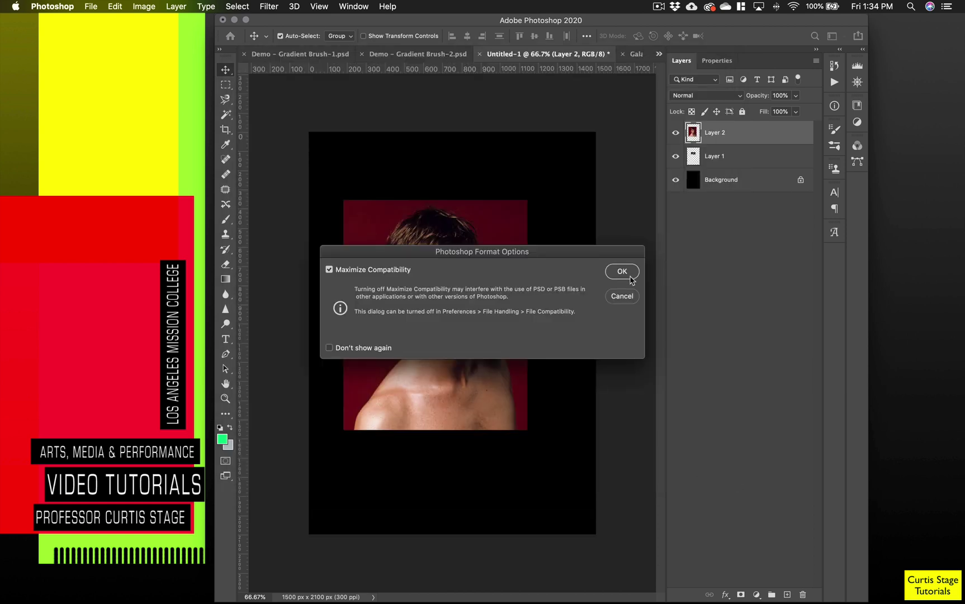
left_click(622, 272)
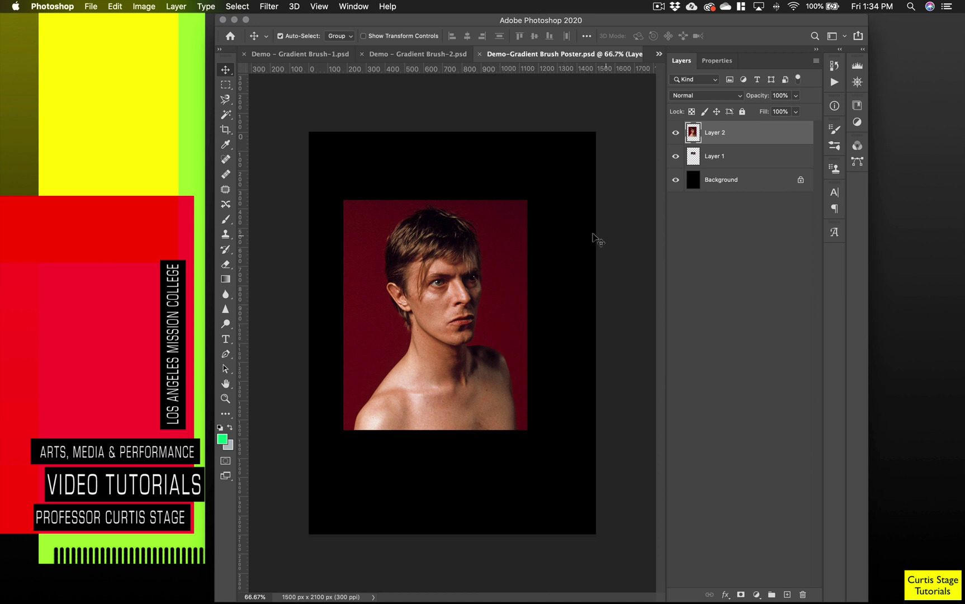
Move the portrait slightly lower on the canvas and add a layer mask to its layer
left_click_drag(440, 284, 441, 307)
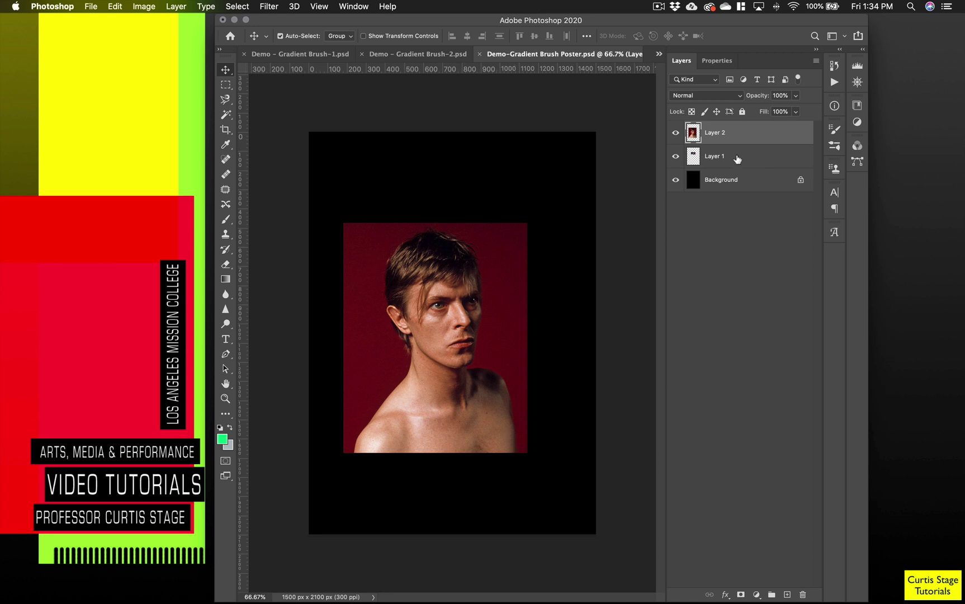
left_click(741, 594)
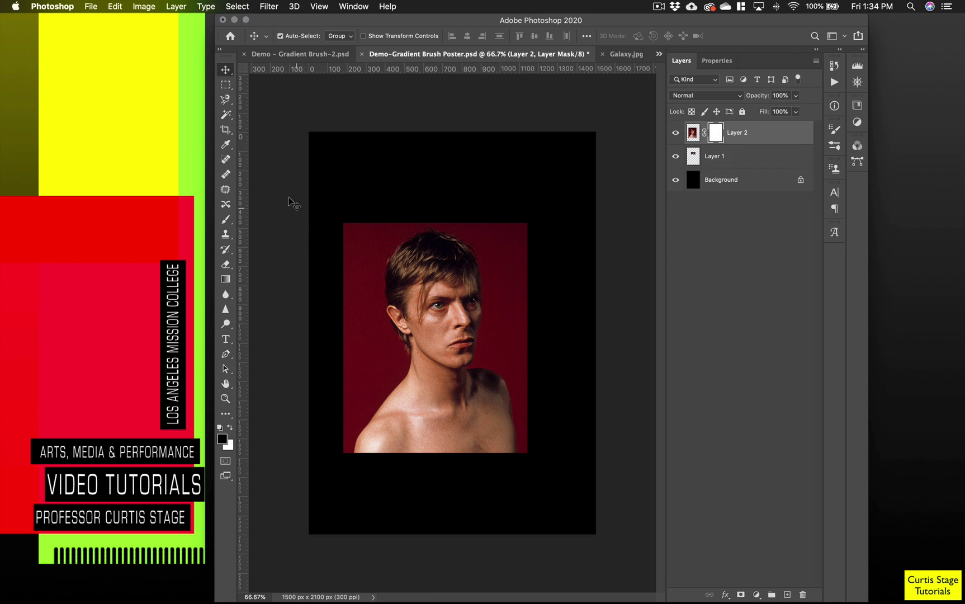
Roughly mask out the outer red background around the portrait with a black 600 px Hard Round brush
left_click(226, 219)
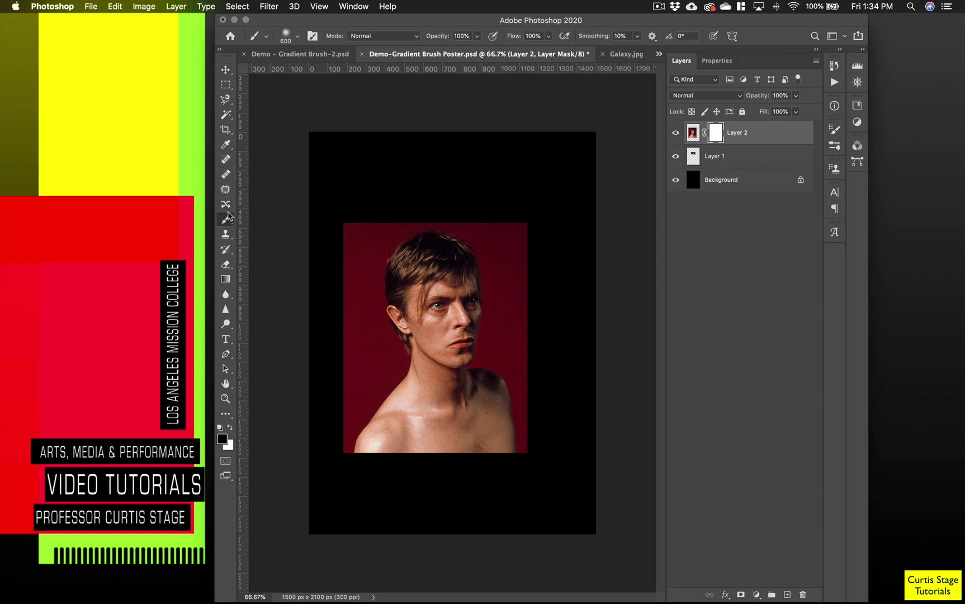
left_click(291, 40)
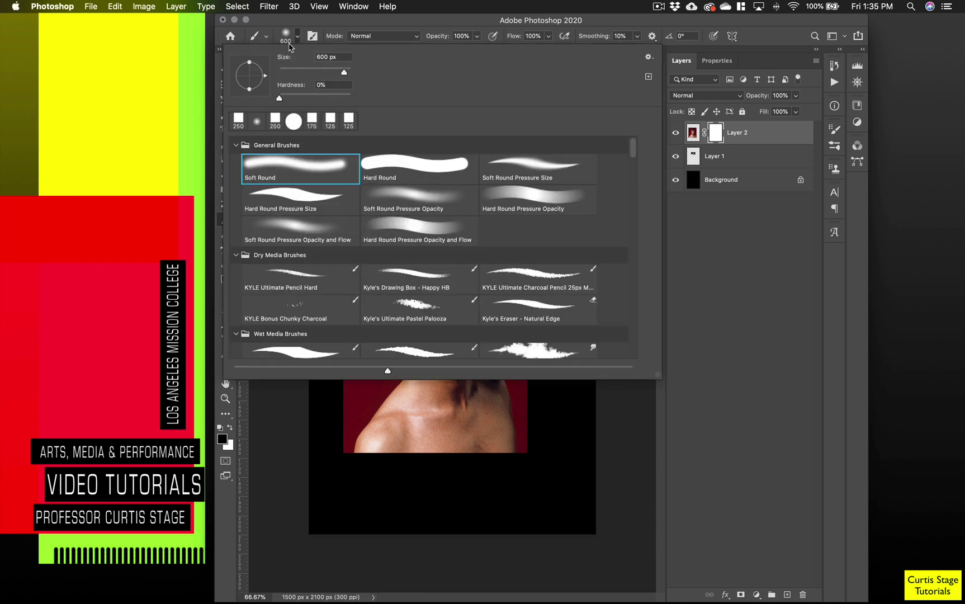
left_click(378, 165)
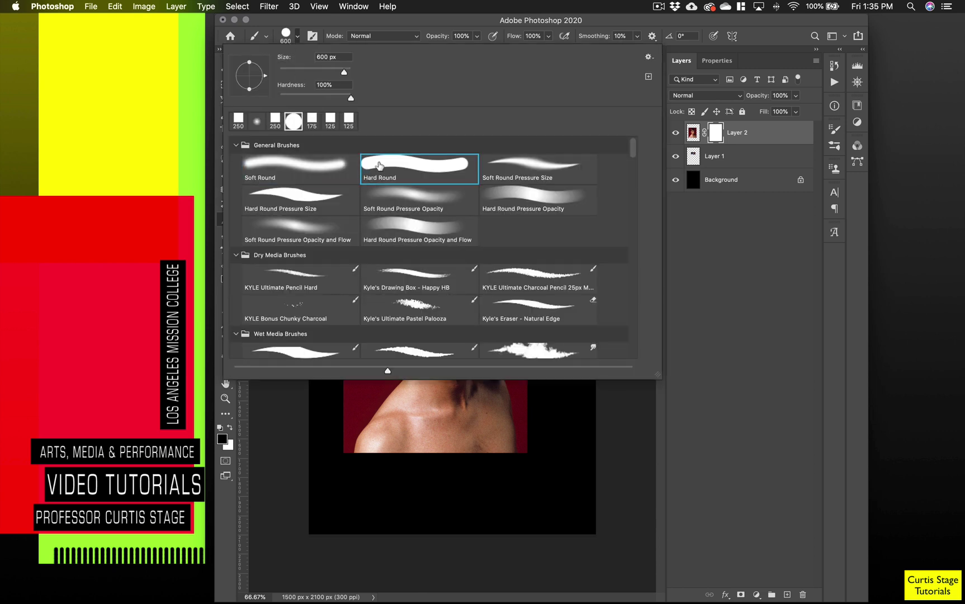
left_click(287, 37)
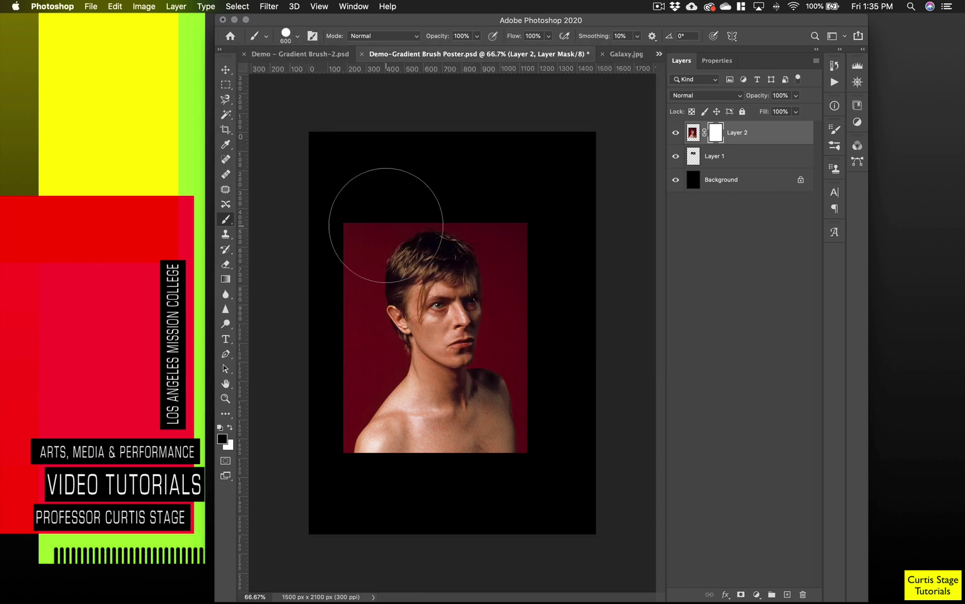
mouse_move(530, 231)
left_mouse_down()
mouse_move(551, 268)
mouse_move(575, 378)
left_mouse_up()
mouse_move(381, 179)
left_mouse_down()
mouse_move(348, 202)
mouse_move(321, 253)
mouse_move(313, 362)
mouse_move(296, 401)
mouse_move(327, 357)
mouse_move(316, 271)
left_mouse_up()
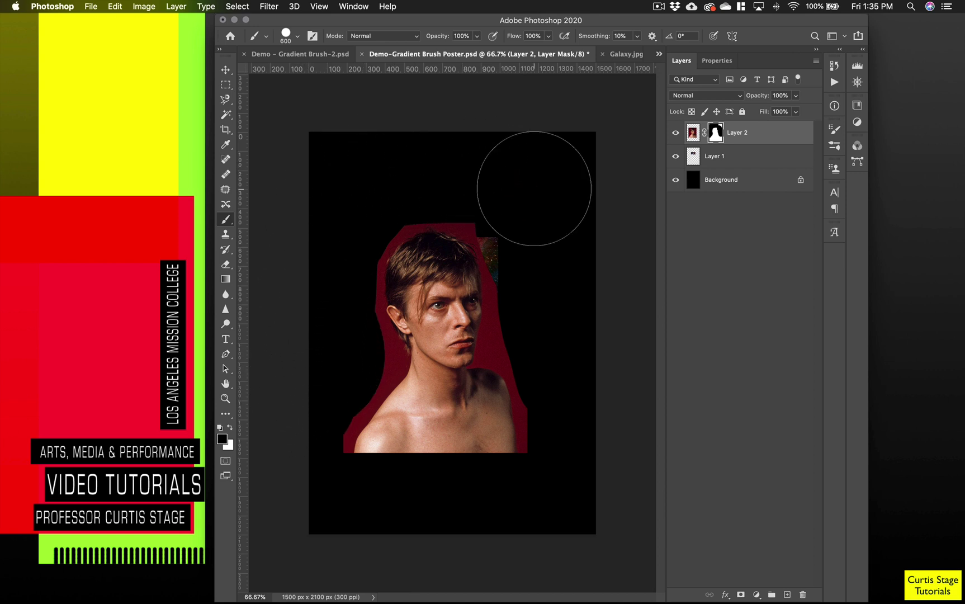
Mask out the red background closer to the head and shoulders with the brush reduced to 125 px
key("super+1")
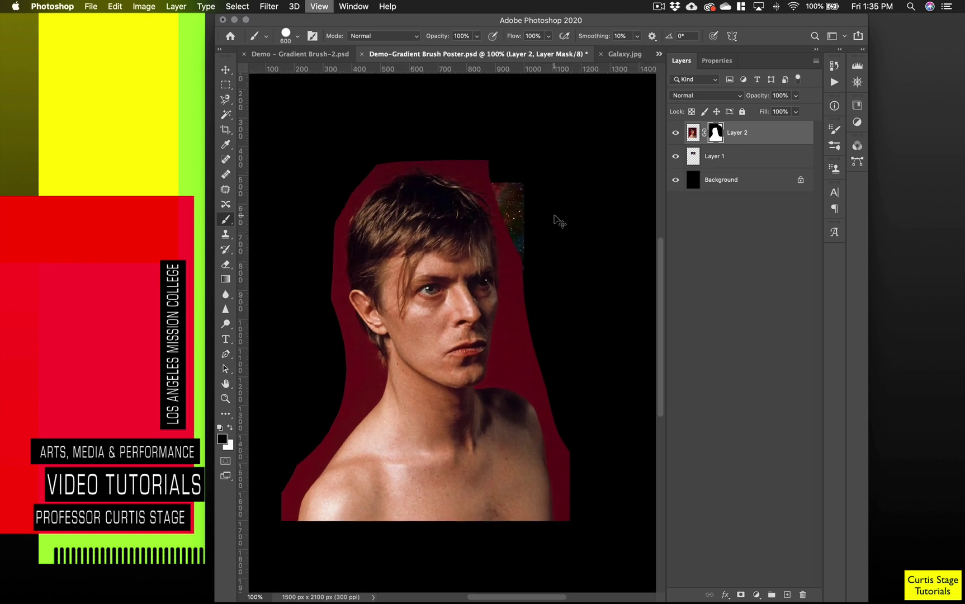
key("super+equal")
key("super+minus")
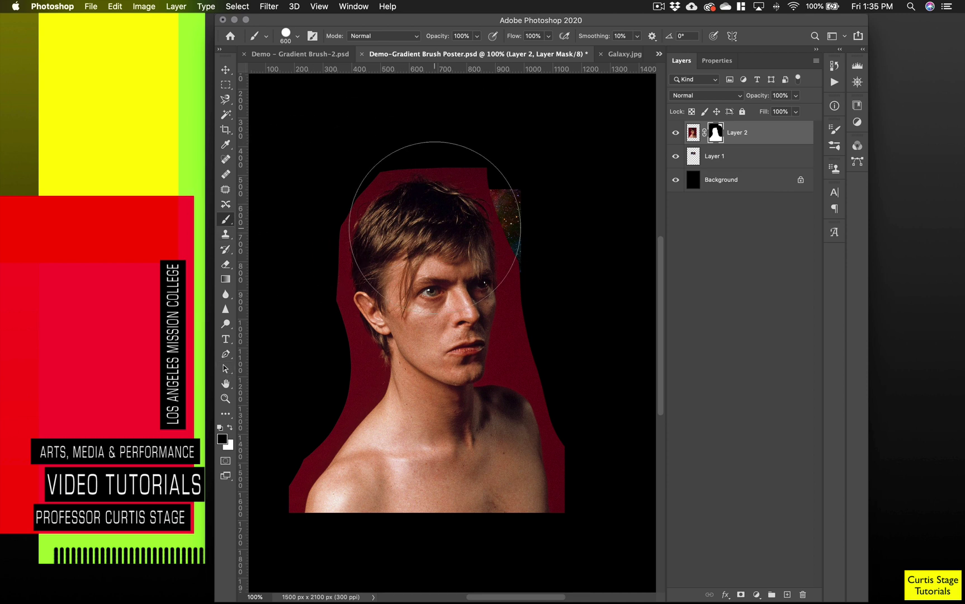
key("bracketleft")
key("bracketleft")
key("bracketleft")
key("bracketleft")
key("bracketleft")
key("bracketleft")
key("bracketleft")
key("bracketleft")
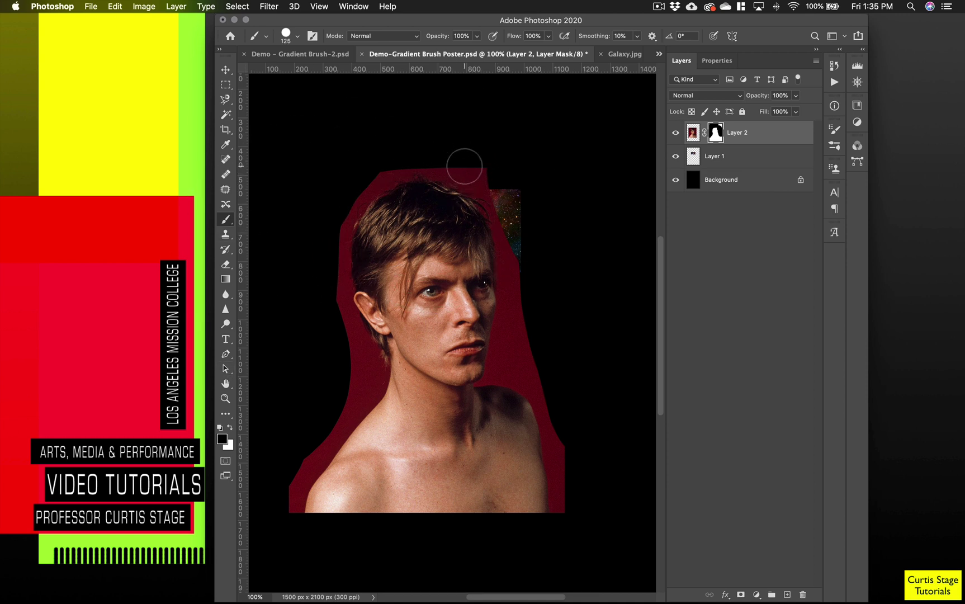
mouse_move(455, 161)
left_mouse_down()
mouse_move(491, 186)
mouse_move(510, 235)
mouse_move(508, 344)
mouse_move(517, 354)
mouse_move(516, 339)
mouse_move(521, 368)
mouse_move(548, 403)
mouse_move(565, 521)
left_mouse_up()
mouse_move(396, 157)
left_mouse_down()
mouse_move(464, 166)
mouse_move(393, 165)
mouse_move(350, 212)
mouse_move(333, 307)
mouse_move(361, 381)
mouse_move(287, 523)
left_mouse_up()
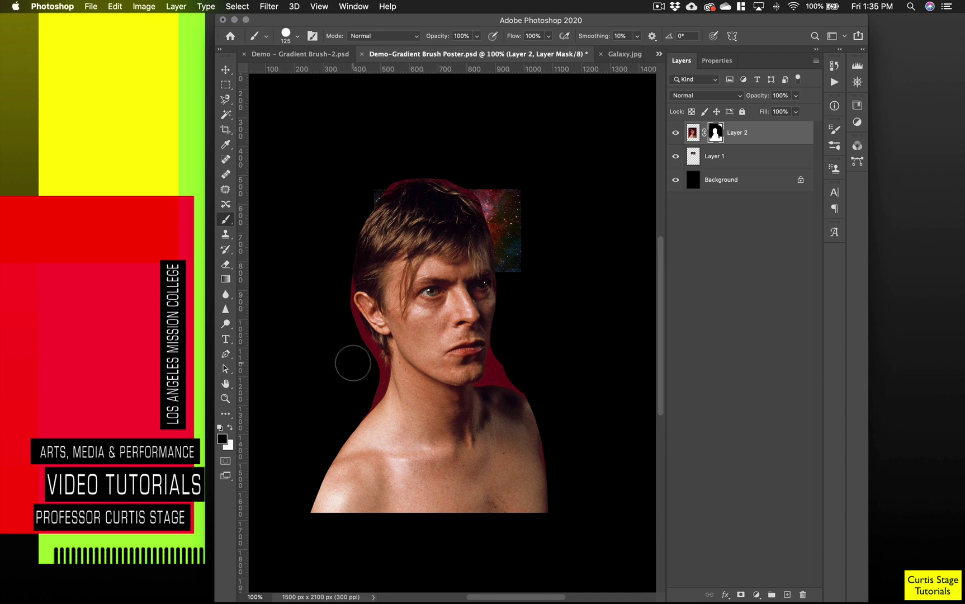
Mask out the remaining red fringe along the shoulder, neck and ear on the portrait's left side with a 90 px brush
key("super+equal")
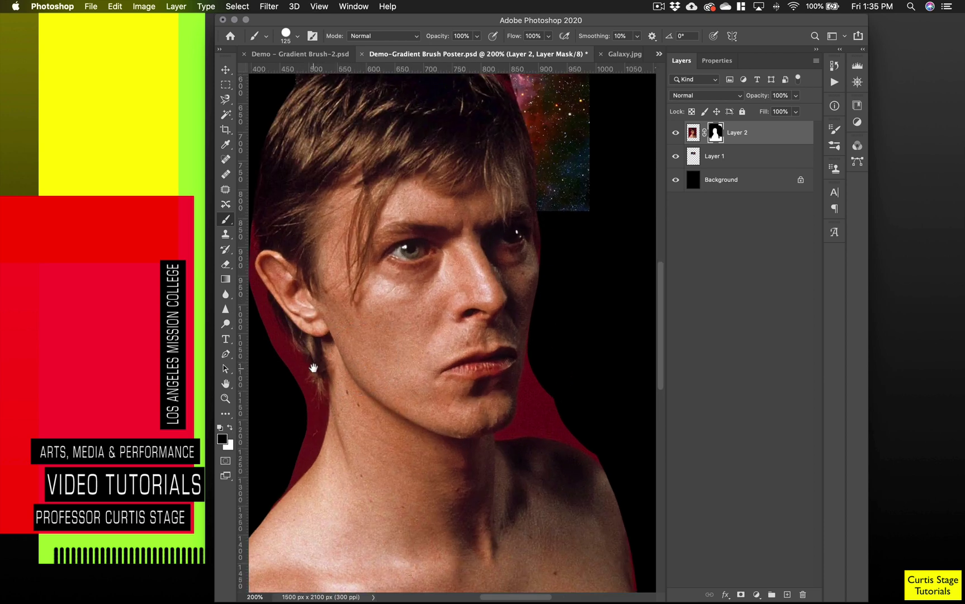
left_click_drag(314, 367, 472, 214)
key("bracketright")
key("bracketright")
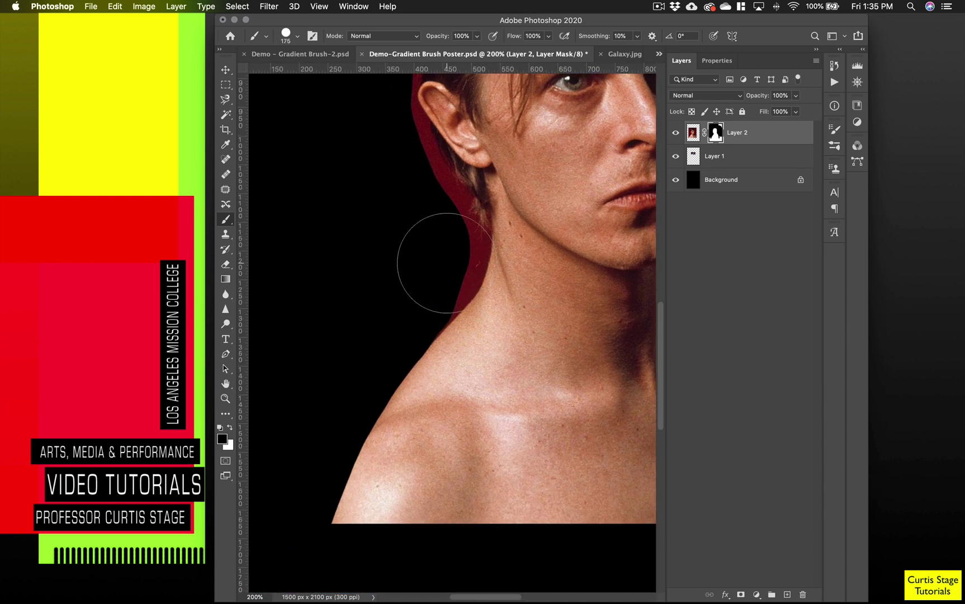
key("bracketleft")
key("bracketleft")
key("bracketleft")
key("bracketleft")
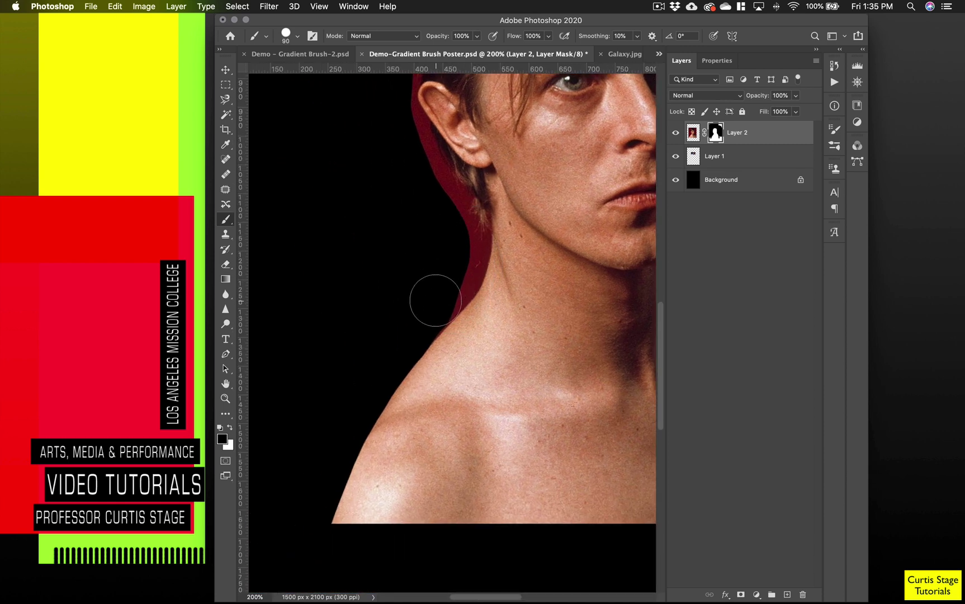
mouse_move(436, 300)
left_mouse_down()
mouse_move(455, 225)
mouse_move(413, 163)
mouse_move(461, 243)
mouse_move(450, 286)
mouse_move(411, 321)
left_mouse_up()
scroll(422, 188, "down", 1)
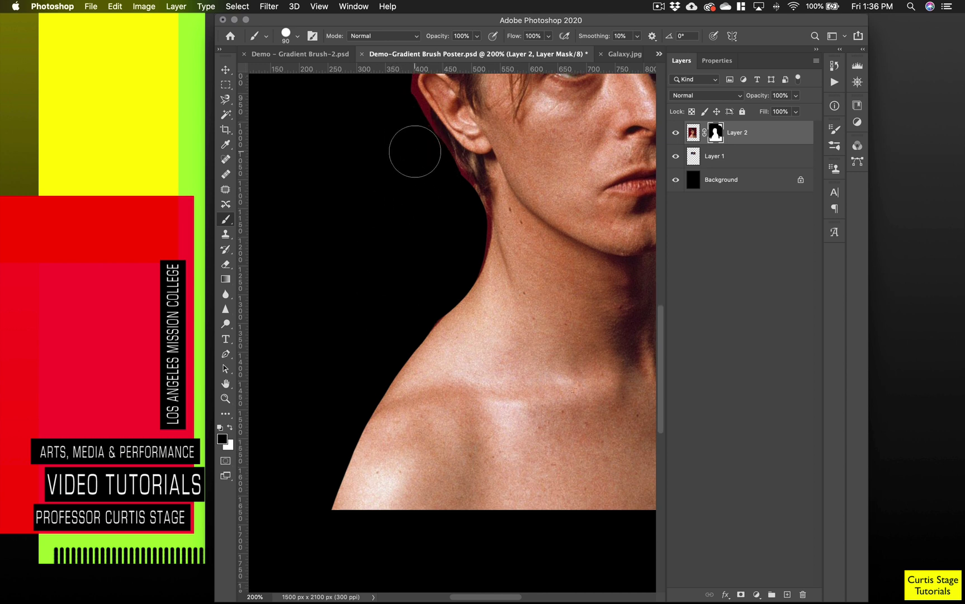
scroll(414, 152, "up", 10)
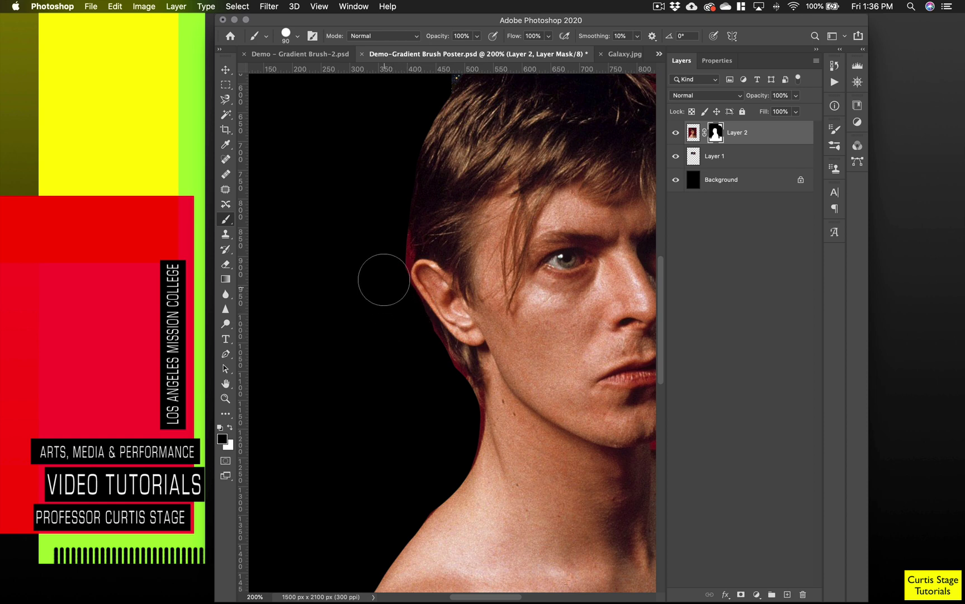
left_click_drag(384, 279, 385, 177)
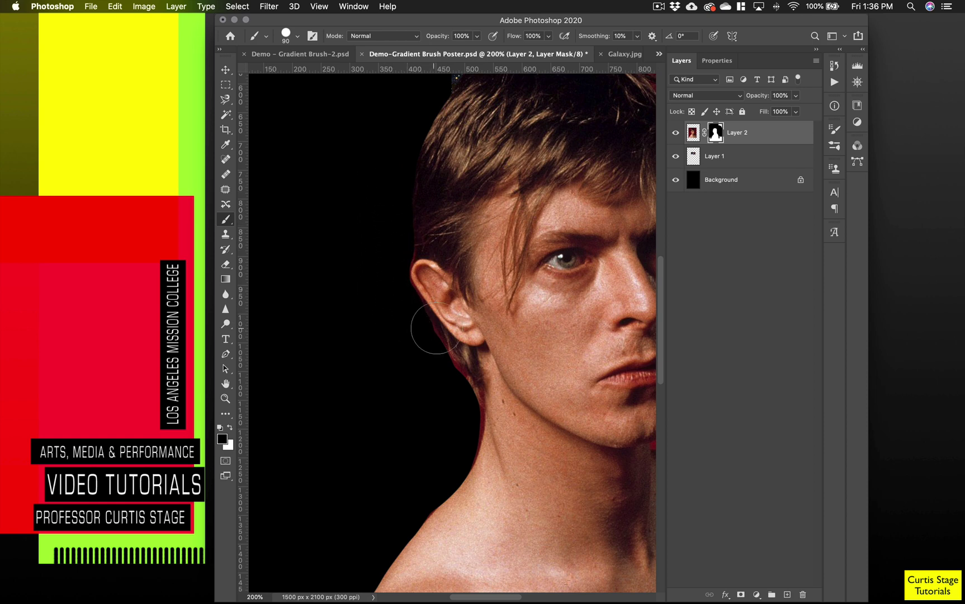
Mask out the red edge around the top of the head, restoring overpainted hair in white and cleaning the edge again in black
scroll(347, 291, "up", 10)
scroll(347, 290, "right", 5)
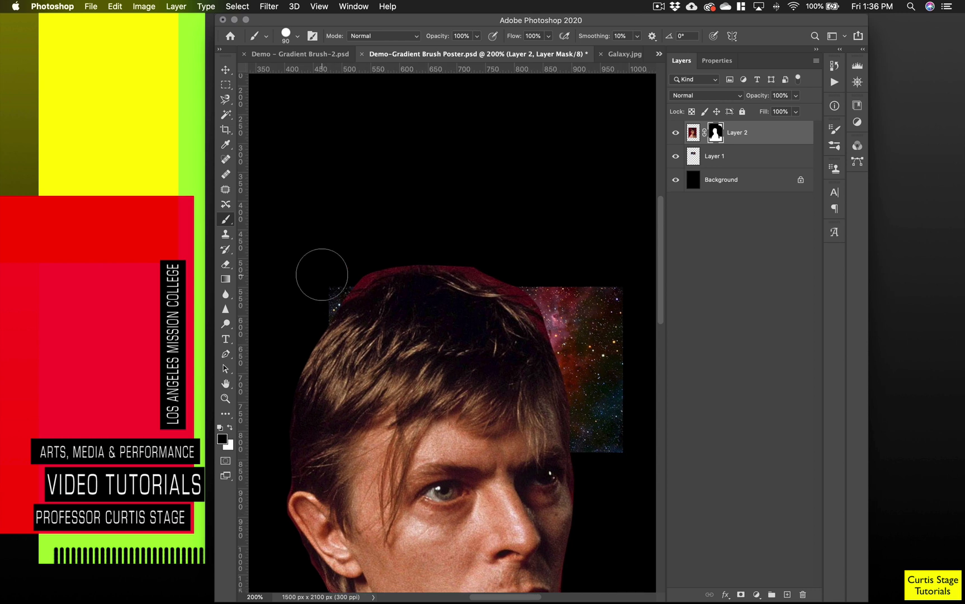
mouse_move(322, 275)
left_mouse_down()
mouse_move(396, 252)
mouse_move(472, 253)
mouse_move(546, 288)
mouse_move(576, 355)
mouse_move(576, 327)
left_mouse_up()
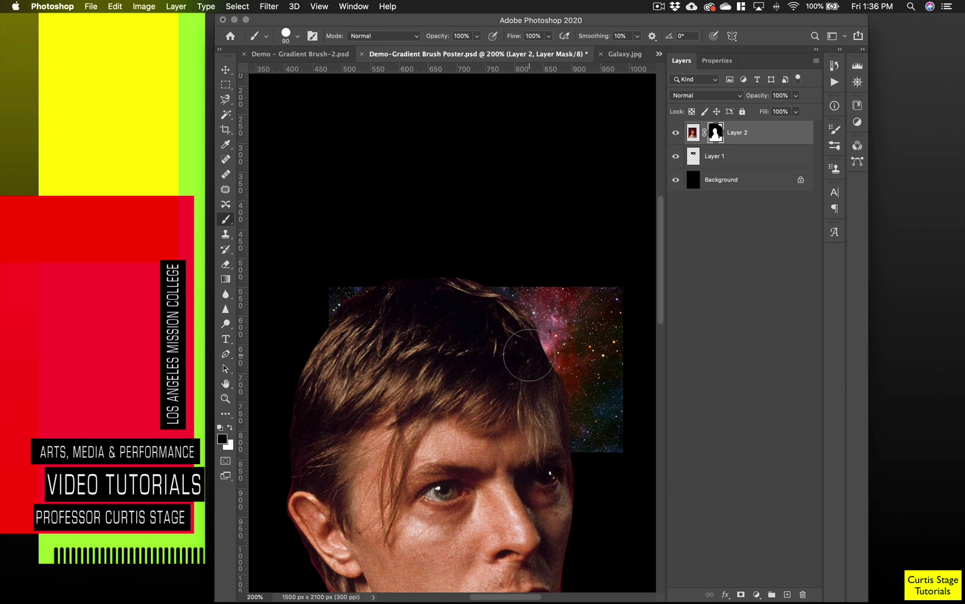
key("x")
left_click_drag(522, 335, 549, 402)
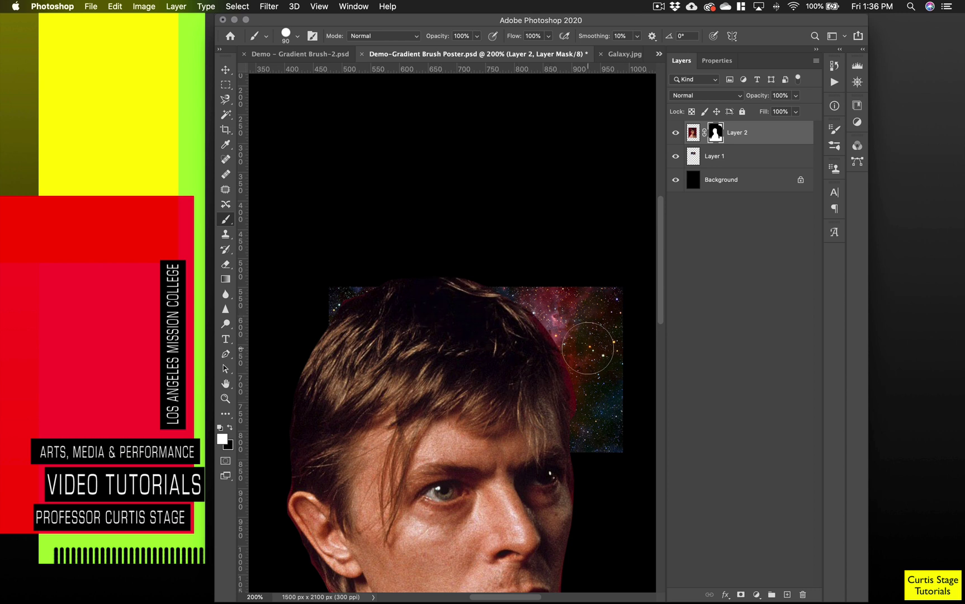
key("x")
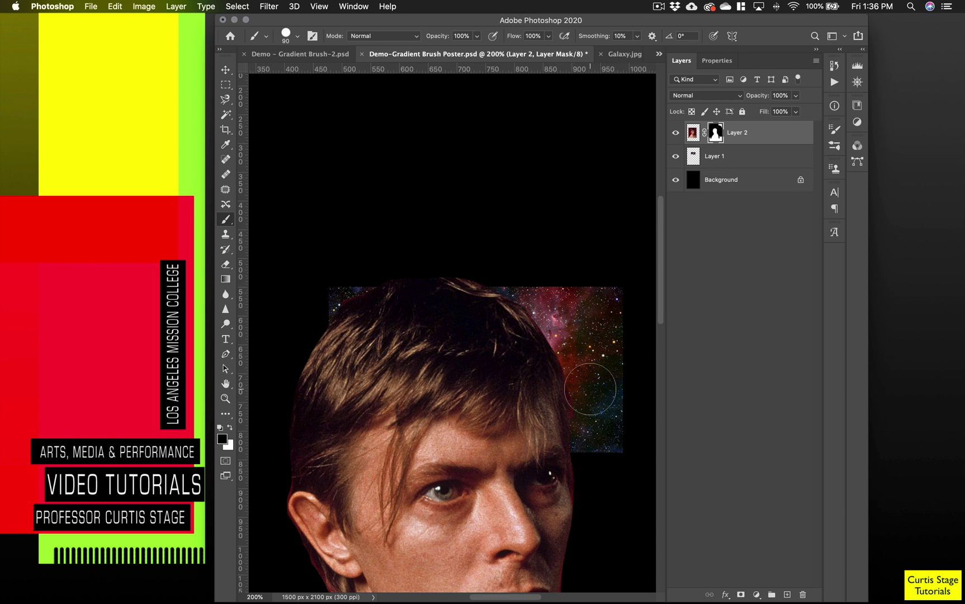
Mask out the red background along the right side of the face, neck and shoulder with the brush reduced to 45 px
scroll(590, 390, "down", 5)
scroll(590, 390, "right", 2)
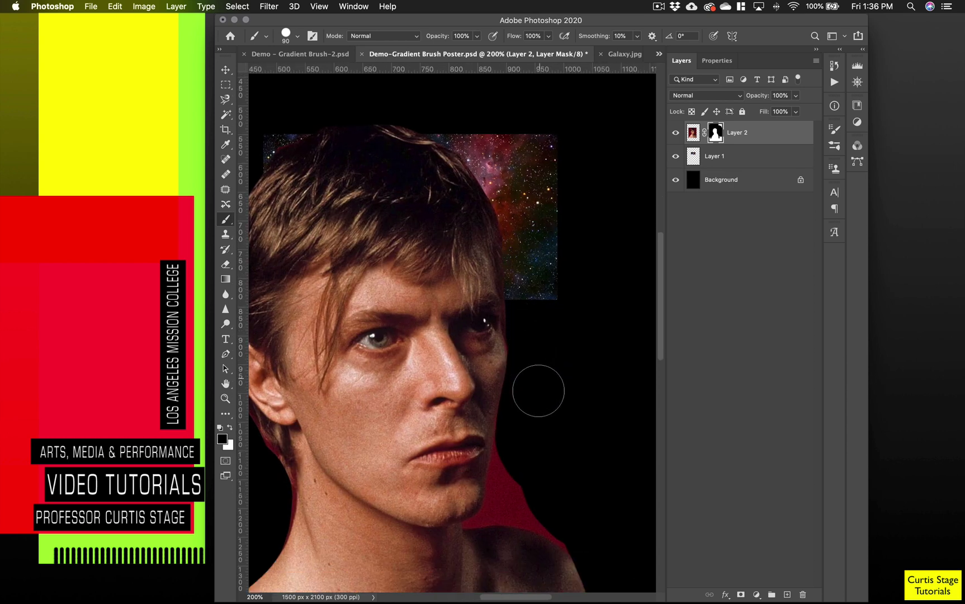
key("bracketleft")
key("bracketleft")
key("bracketleft")
key("bracketleft")
key("bracketleft")
mouse_move(506, 452)
left_mouse_down()
mouse_move(498, 499)
mouse_move(518, 491)
mouse_move(533, 516)
mouse_move(574, 539)
mouse_move(492, 513)
mouse_move(518, 403)
left_mouse_up()
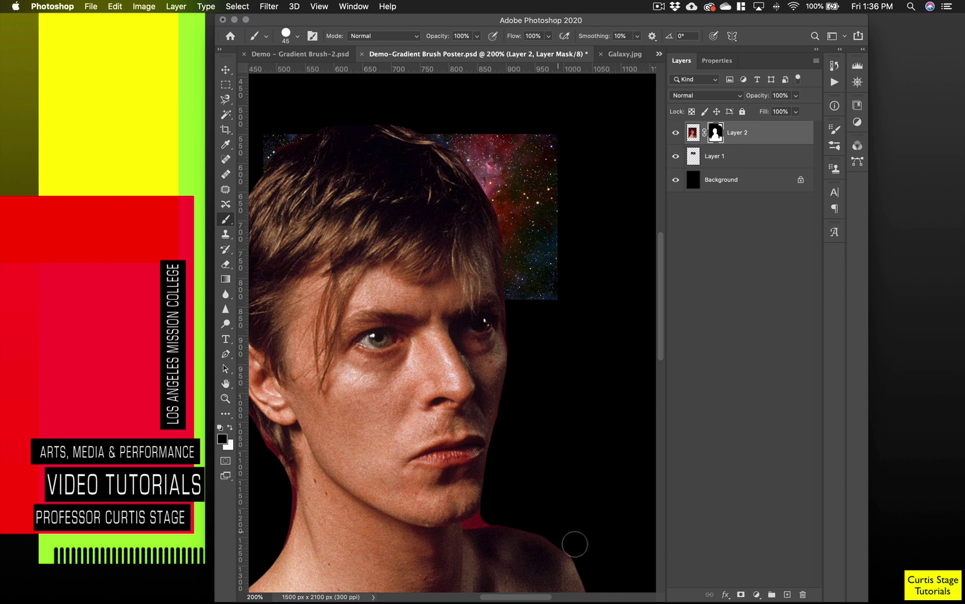
mouse_move(566, 518)
left_mouse_down()
mouse_move(582, 394)
mouse_move(544, 341)
left_mouse_up()
Mask out the leftover red wedge between the chin and the shoulder with the brush reduced to 20 px
key("super+equal")
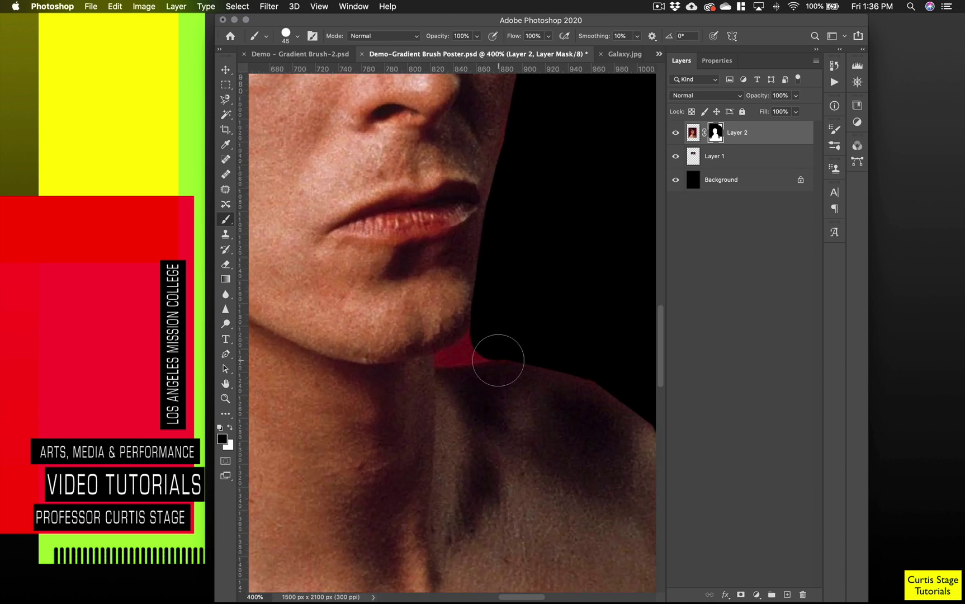
key("bracketleft")
key("bracketleft")
key("bracketleft")
mouse_move(474, 352)
left_mouse_down()
mouse_move(443, 360)
mouse_move(473, 341)
mouse_move(489, 314)
mouse_move(450, 357)
mouse_move(568, 364)
left_mouse_up()
key("super+minus")
key("super+minus")
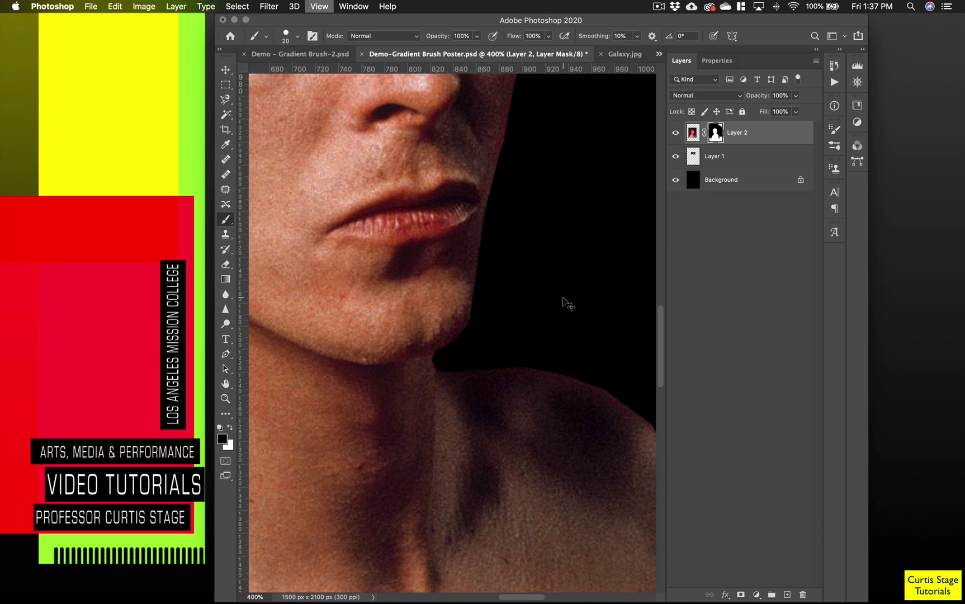
key("super+minus")
key("super+minus")
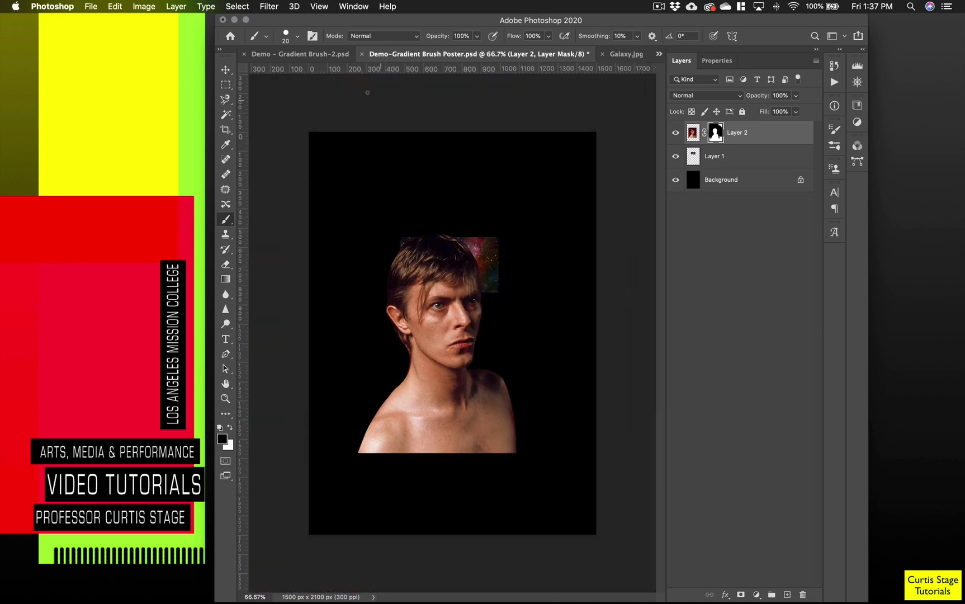
Move the portrait to the lower right of the canvas and the small galaxy image to the upper left, clear of the portrait
left_click(224, 70)
left_click_drag(416, 430, 480, 473)
left_click_drag(431, 261, 395, 239)
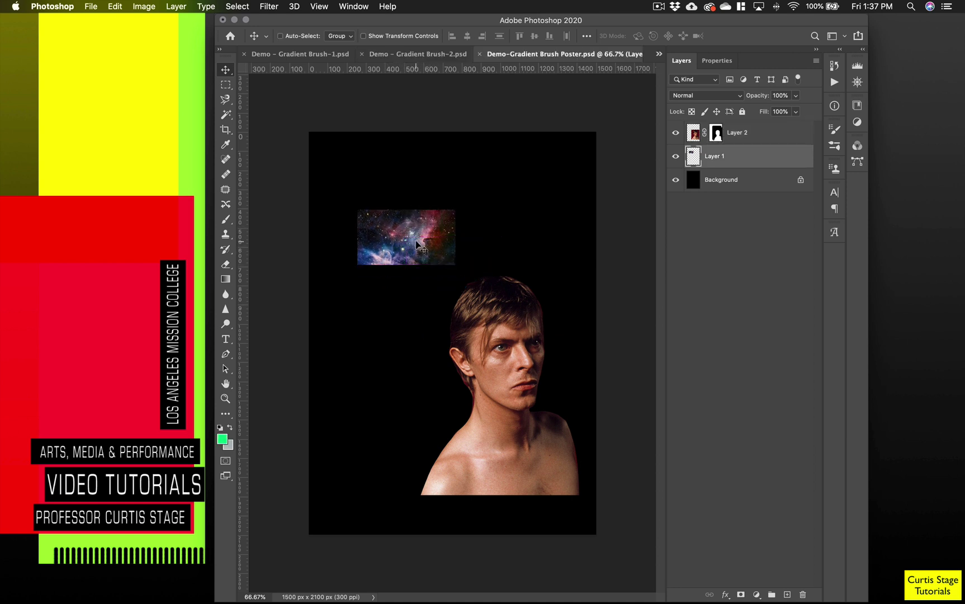
Rotate the galaxy image -90° and scale it to 547.98% so it covers the whole canvas, centred horizontally at X 750 px
key("super+t")
left_click_drag(464, 199, 336, 135)
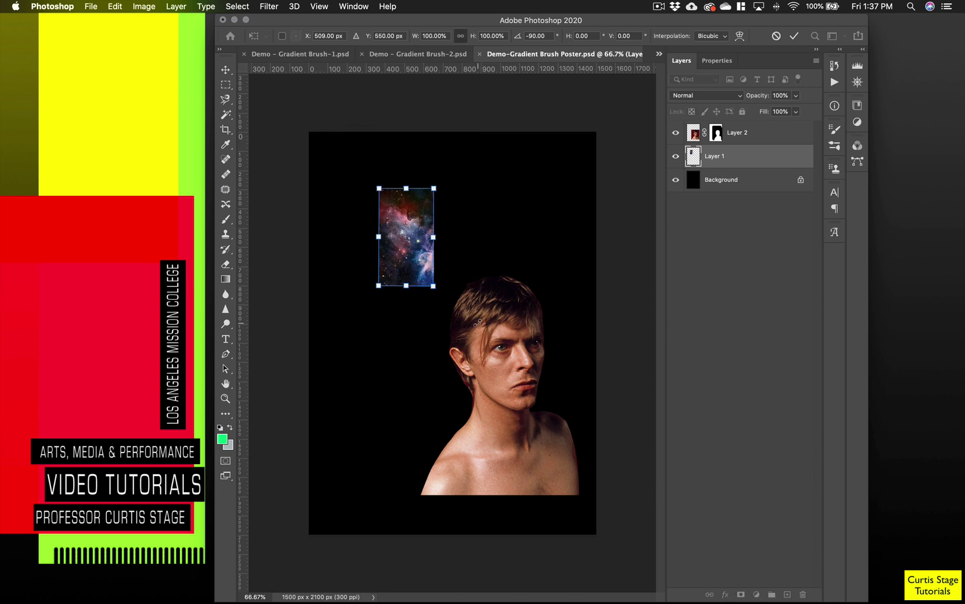
left_click_drag(433, 287, 599, 580)
left_click_drag(363, 188, 237, 72)
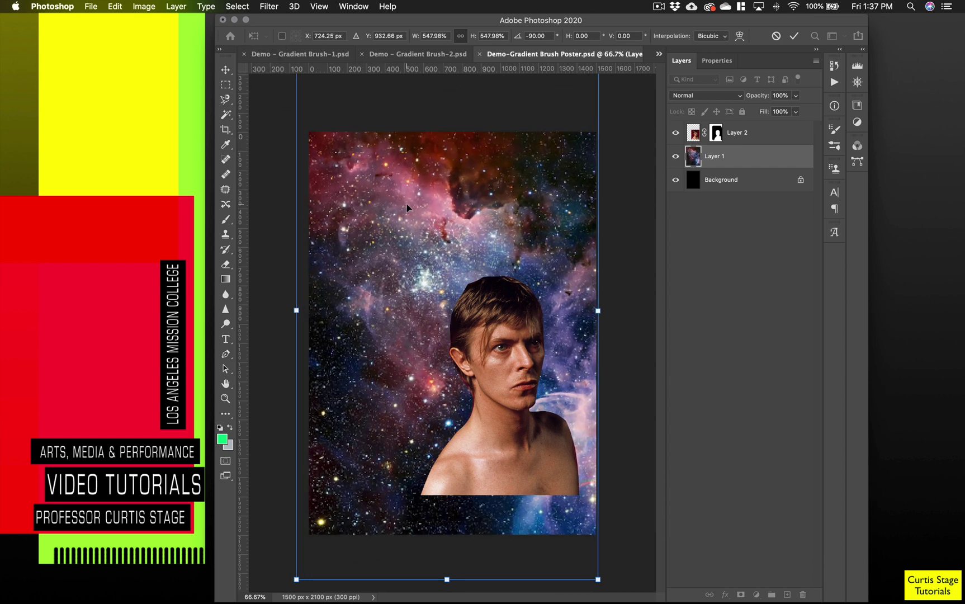
left_click_drag(408, 209, 431, 216)
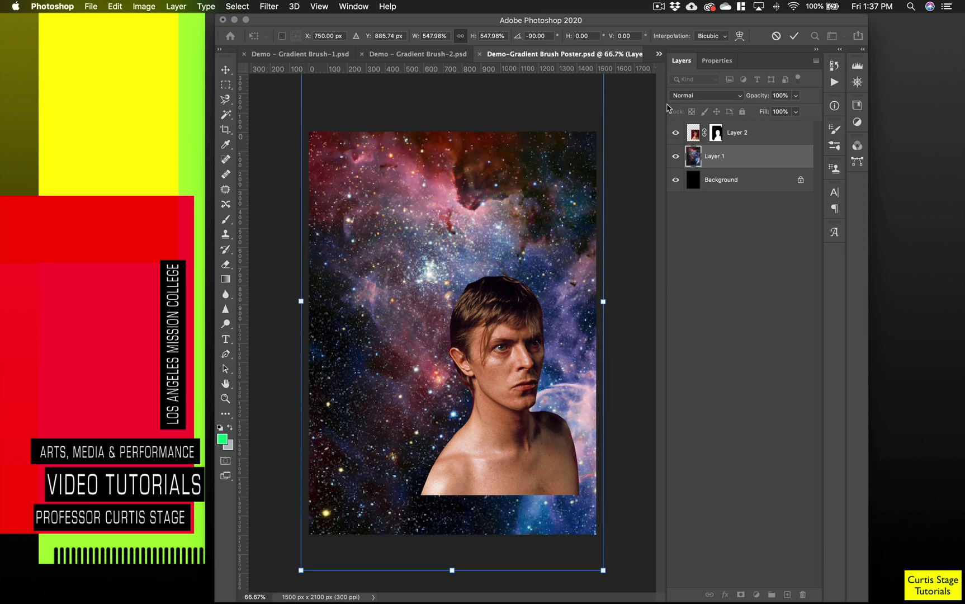
left_click(793, 37)
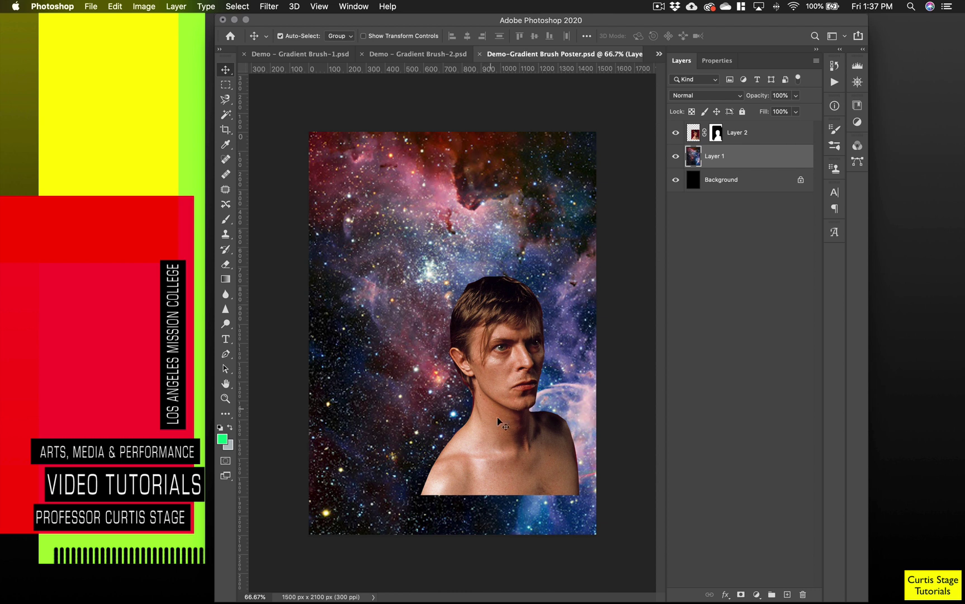
Move the portrait to the lower centre of the canvas, and hide and fully lock the portrait and galaxy layers
left_click_drag(497, 421, 440, 435)
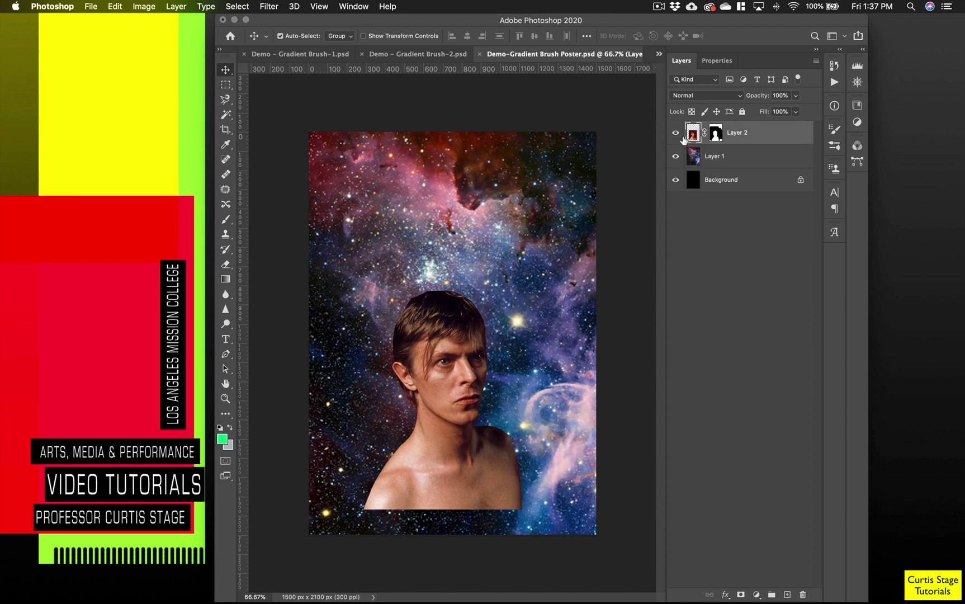
left_click(675, 155)
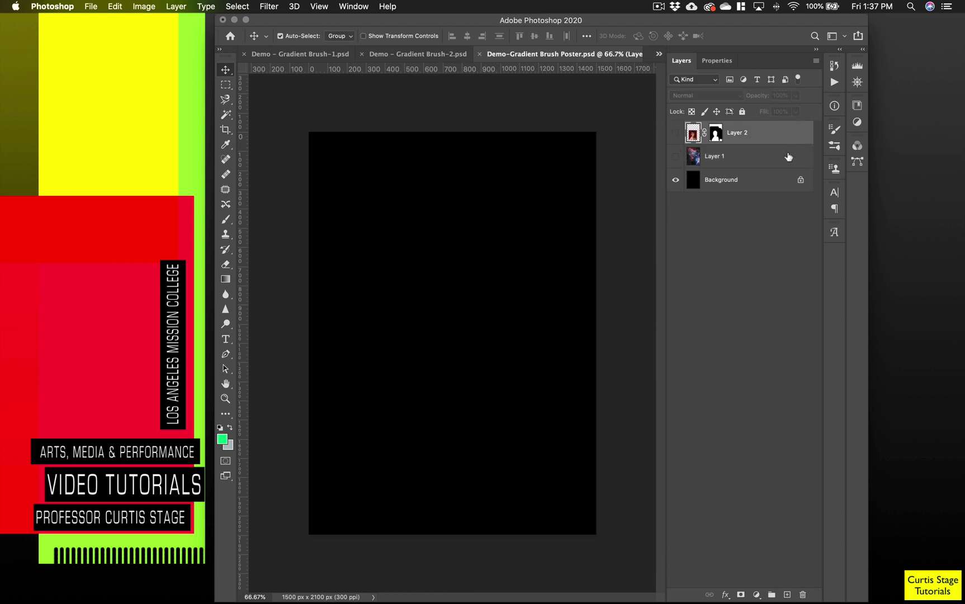
left_click(788, 156)
left_click(743, 112)
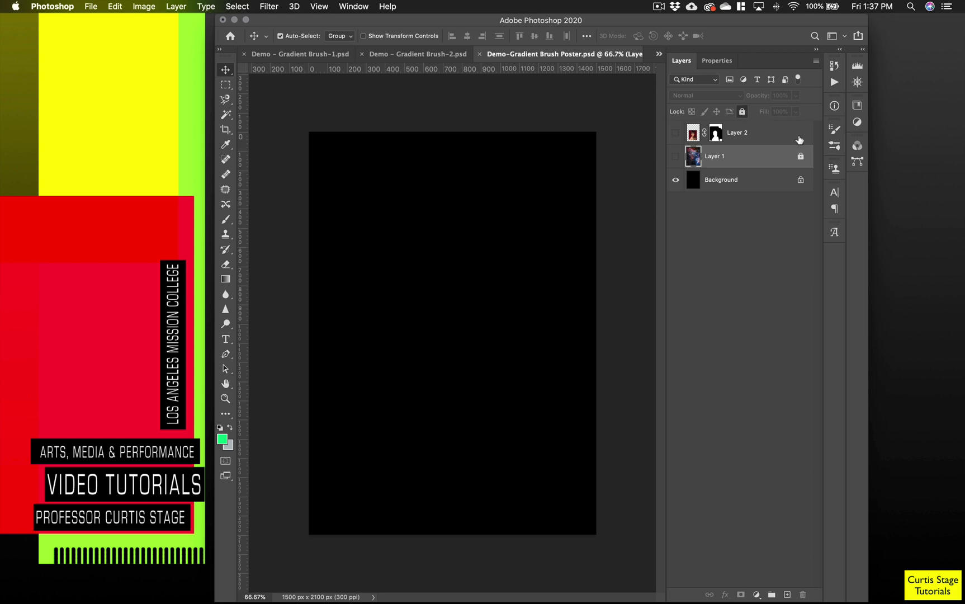
left_click(800, 139)
left_click(743, 112)
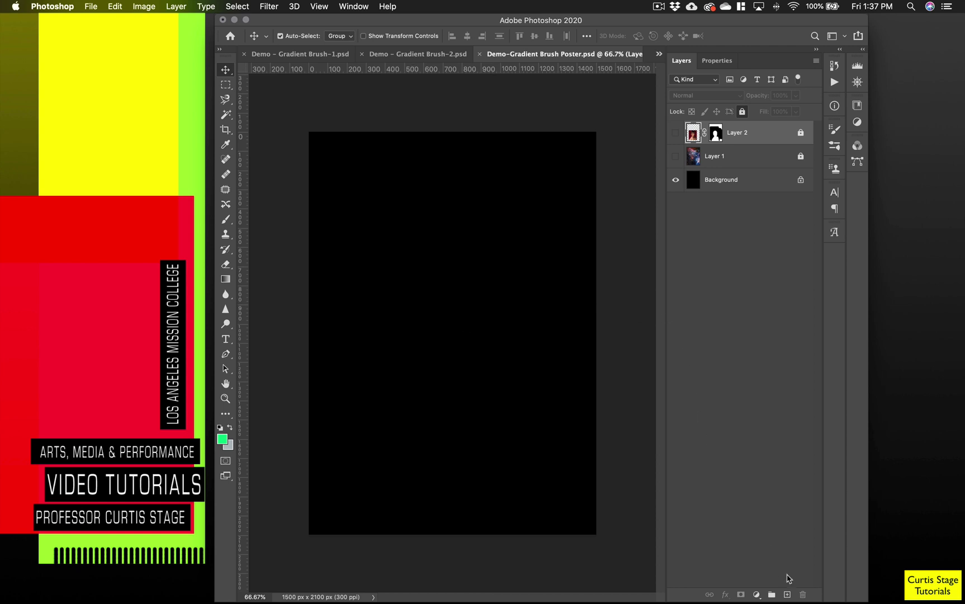
Add a new layer above the portrait layer and choose the Soft Round brush with 0% hardness
left_click(788, 594)
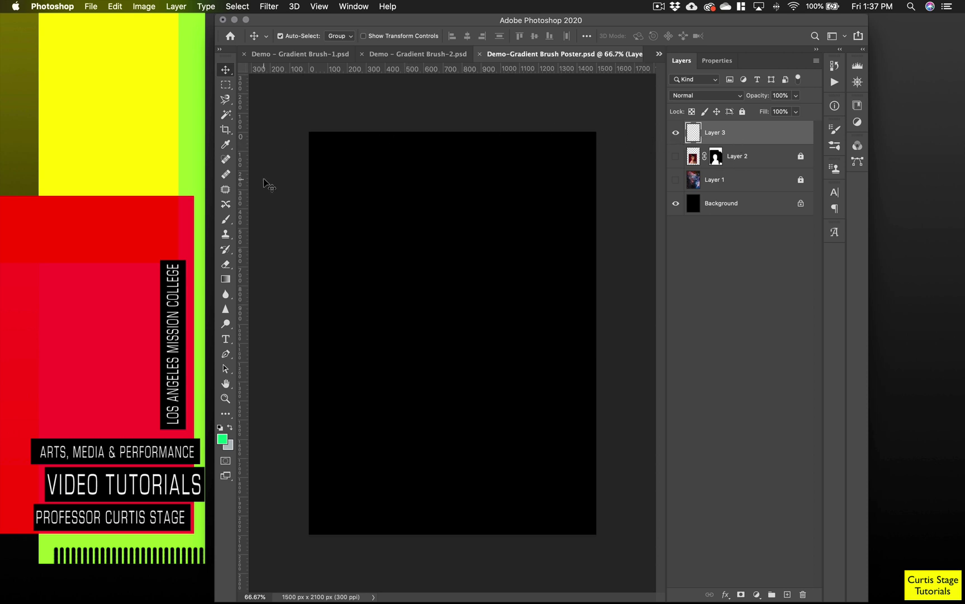
left_click(227, 222)
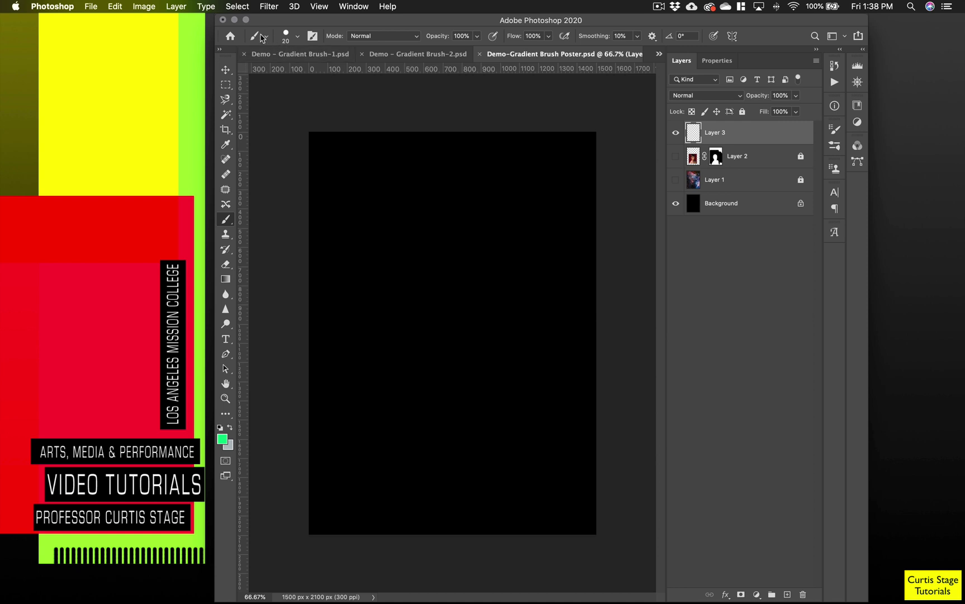
left_click(297, 36)
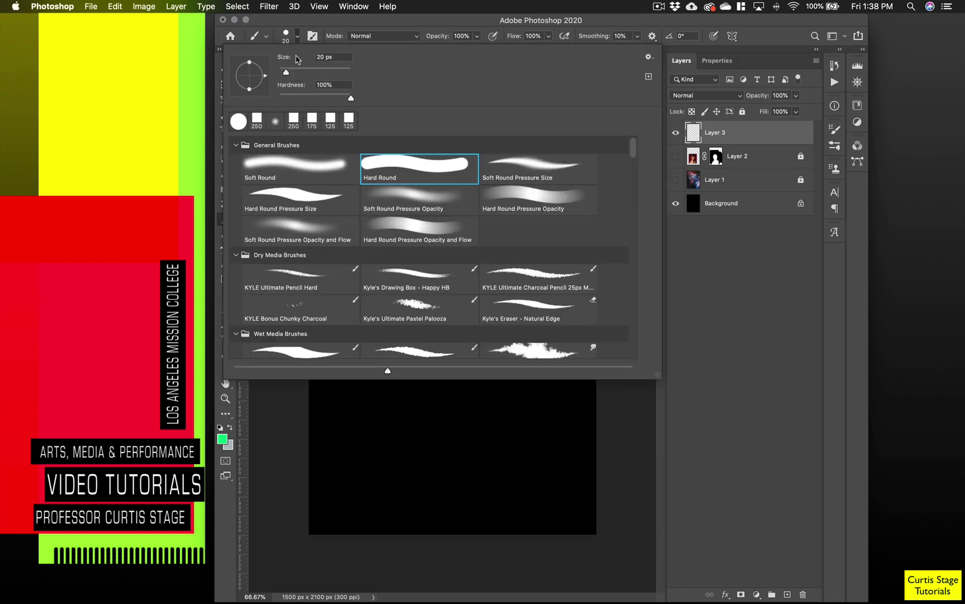
left_click(288, 165)
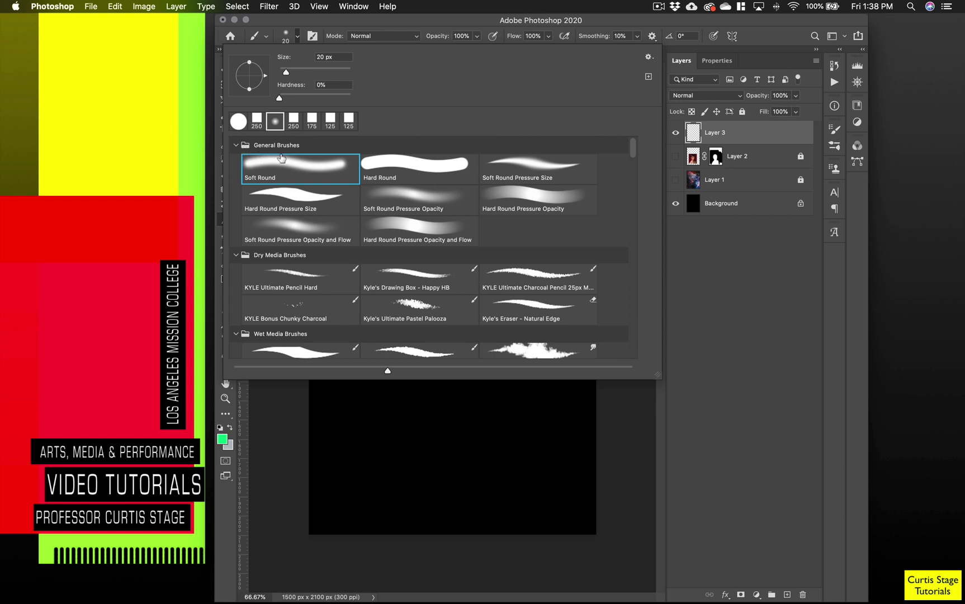
left_click(236, 146)
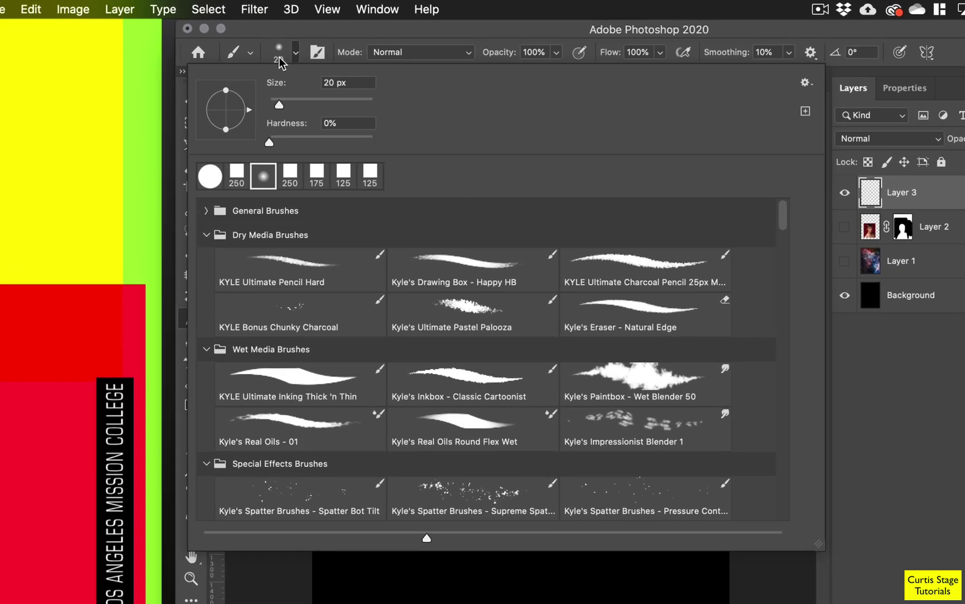
left_click(207, 211)
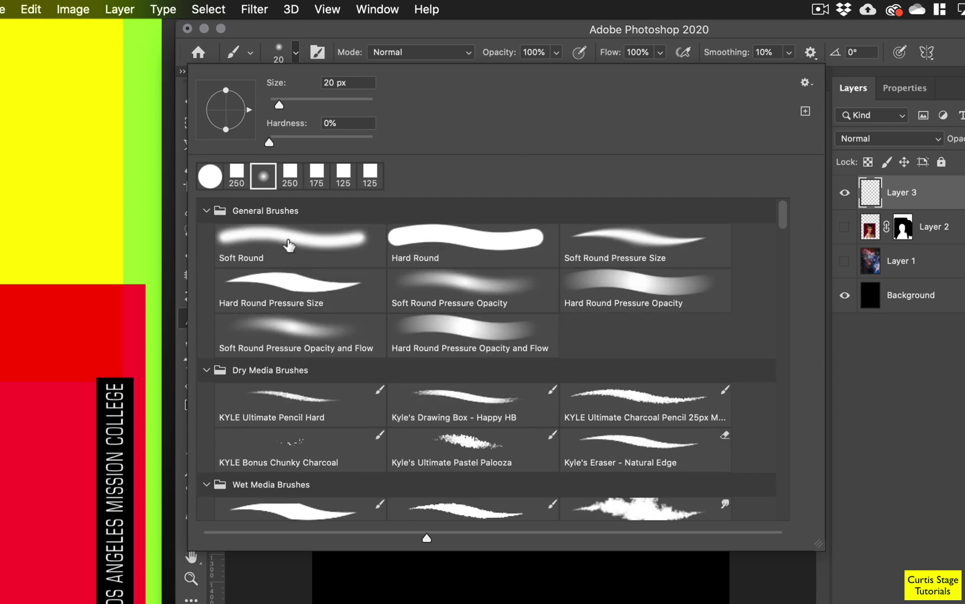
left_click(288, 245)
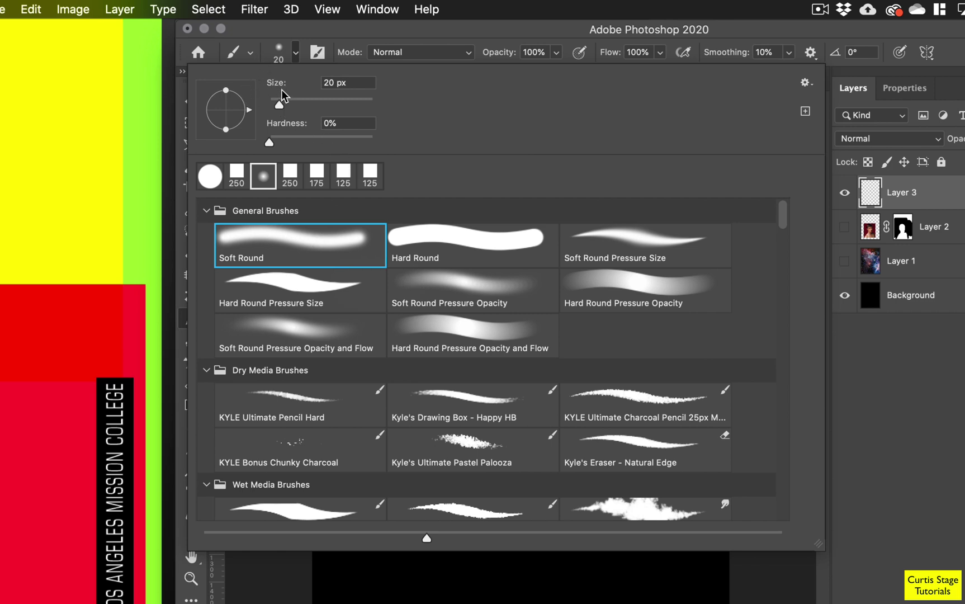
left_click(282, 58)
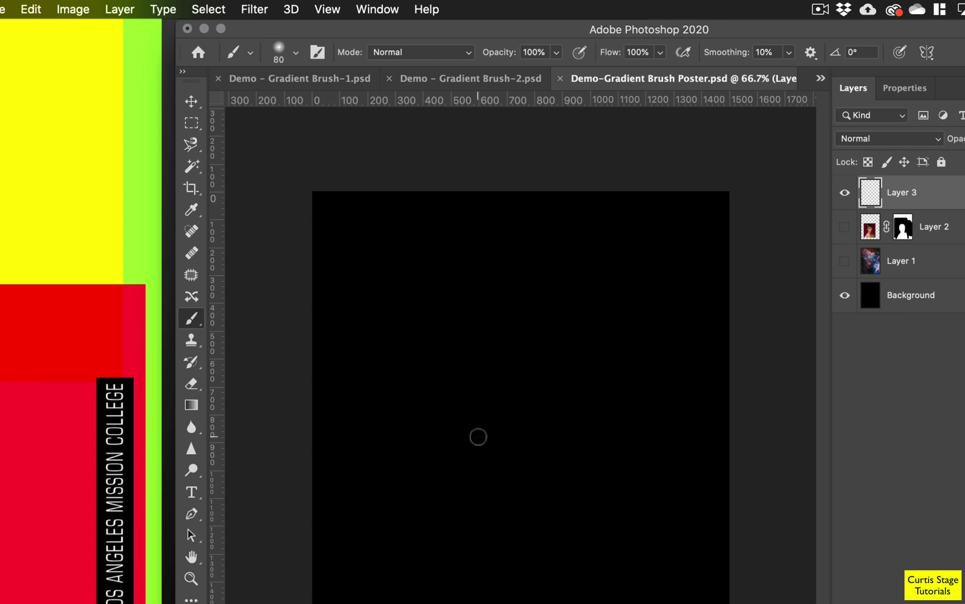
Enlarge the soft brush well beyond 250 px and paint a bright green glow right of centre on the new layer
key("bracketright")
key("bracketright")
key("bracketright")
key("bracketright")
key("bracketright")
key("bracketright")
key("bracketright")
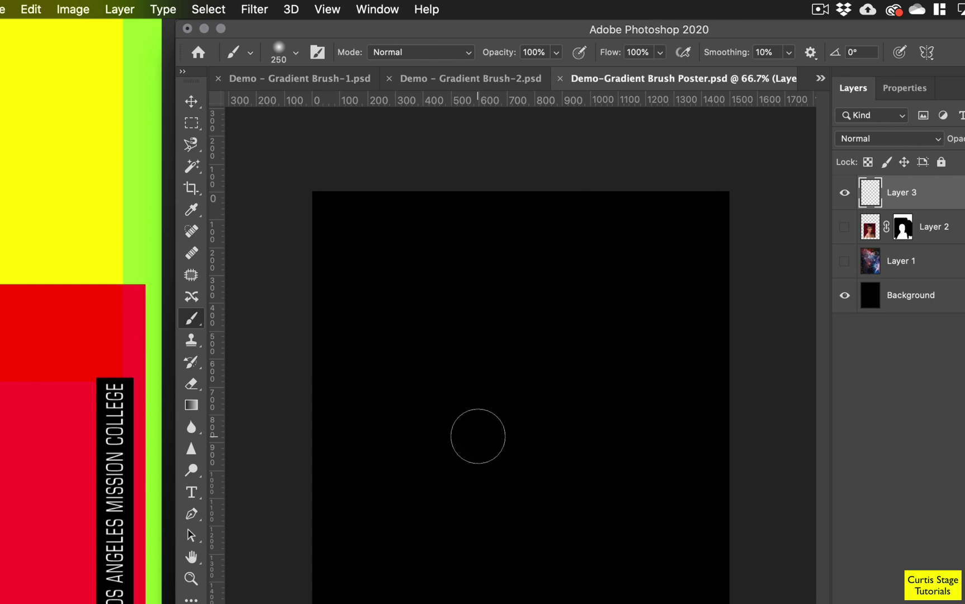
key("bracketright")
key("bracketright")
key("bracketright")
key("bracketright")
key("bracketright")
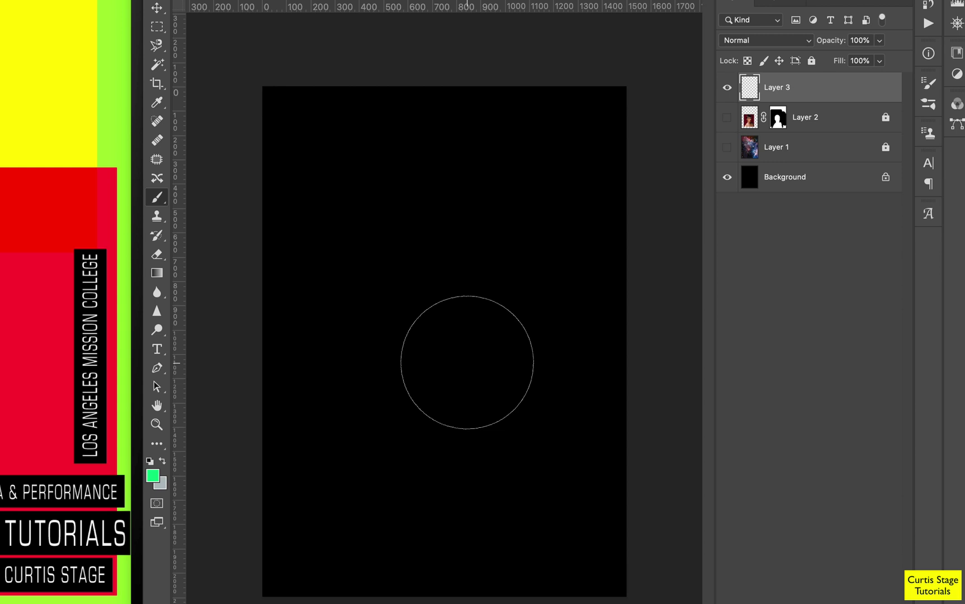
mouse_move(481, 383)
left_mouse_down()
mouse_move(480, 297)
mouse_move(431, 350)
mouse_move(431, 368)
mouse_move(330, 470)
mouse_move(403, 452)
mouse_move(458, 421)
mouse_move(523, 422)
mouse_move(493, 382)
mouse_move(474, 398)
mouse_move(510, 378)
left_mouse_up()
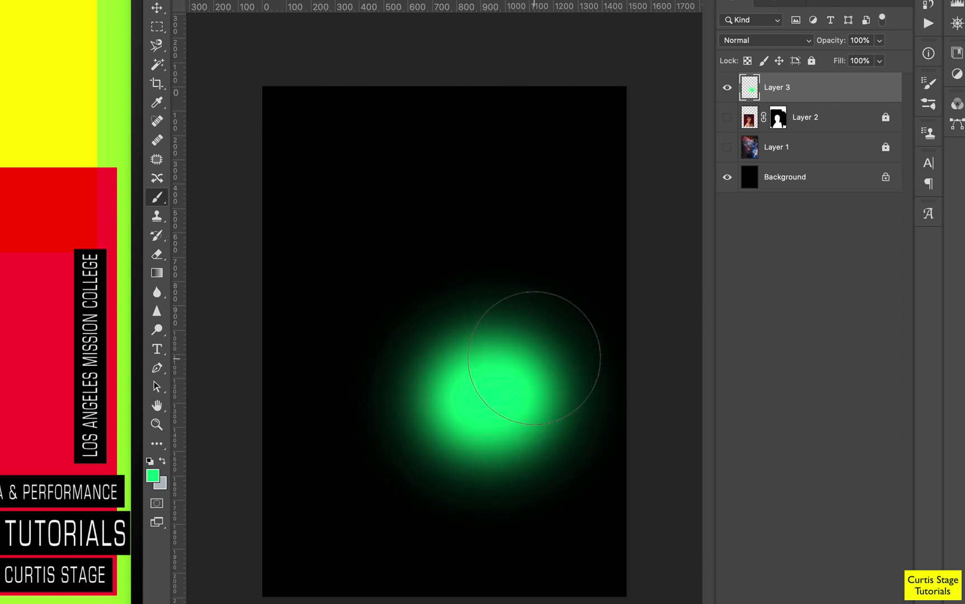
Extend the green glow towards the upper right, and paint a bright yellow glow left of it on the same layer
left_click_drag(534, 358, 517, 377)
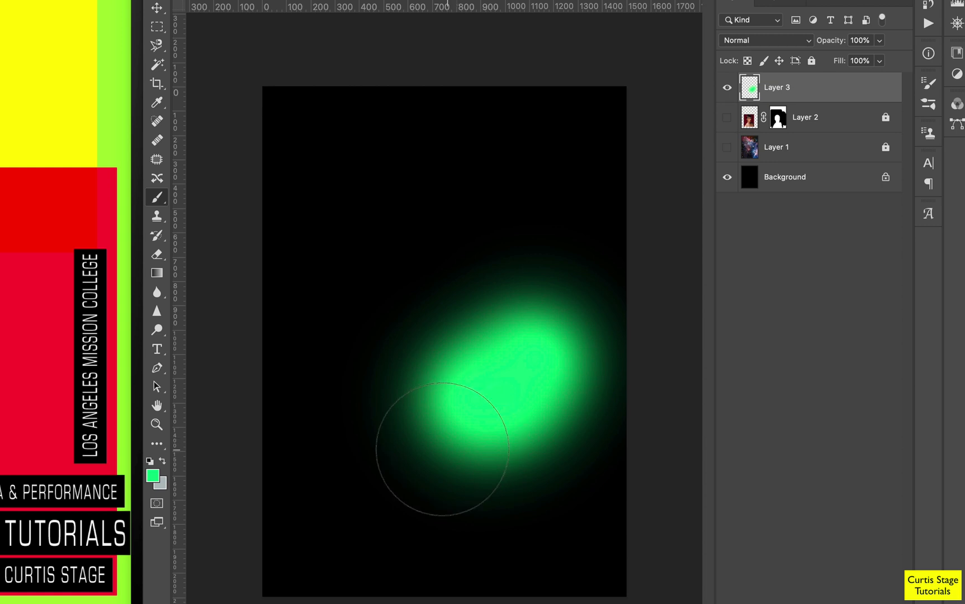
left_click(153, 476)
left_click_drag(745, 191, 750, 233)
left_click(886, 70)
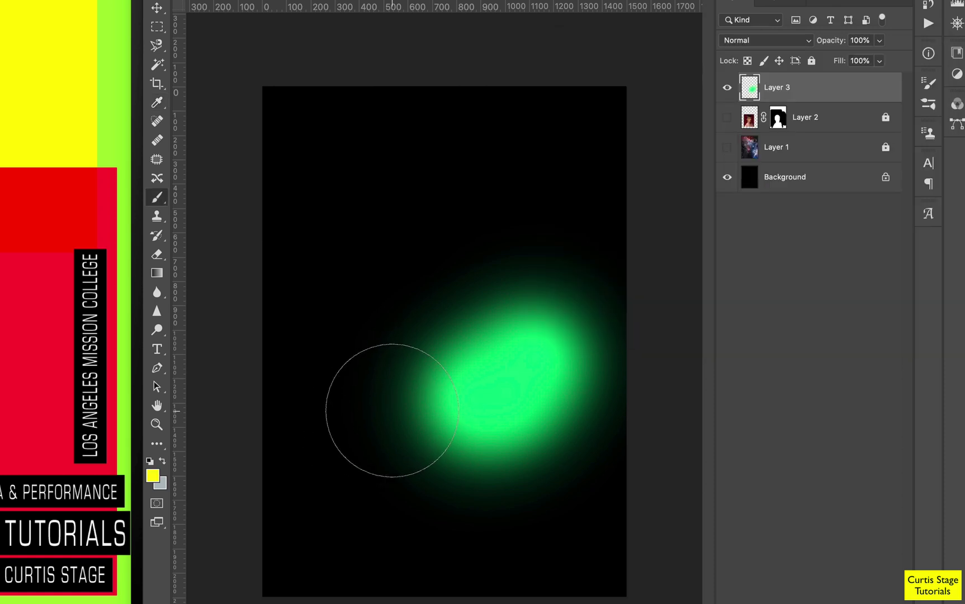
left_click(388, 399)
left_click(405, 376)
left_click(401, 459)
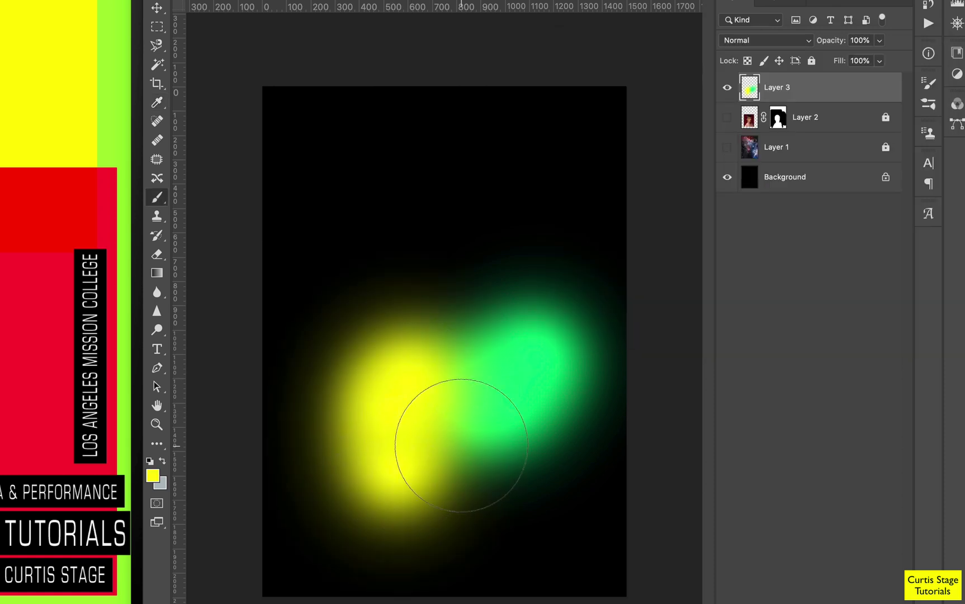
Set the foreground colour to bright blue 00acff and paint a soft blue glow directly above the green one
key("x")
left_click(155, 476)
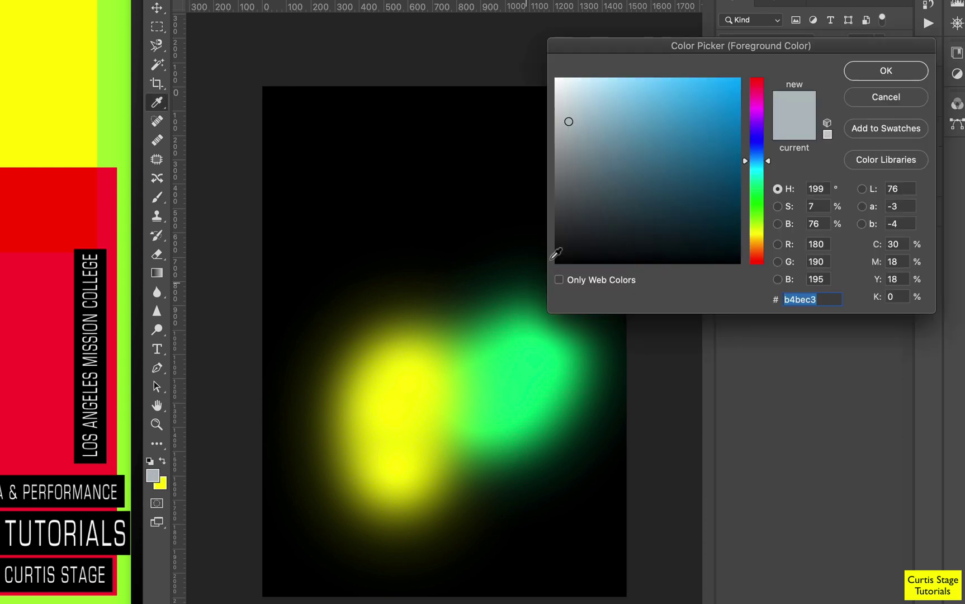
left_click(739, 79)
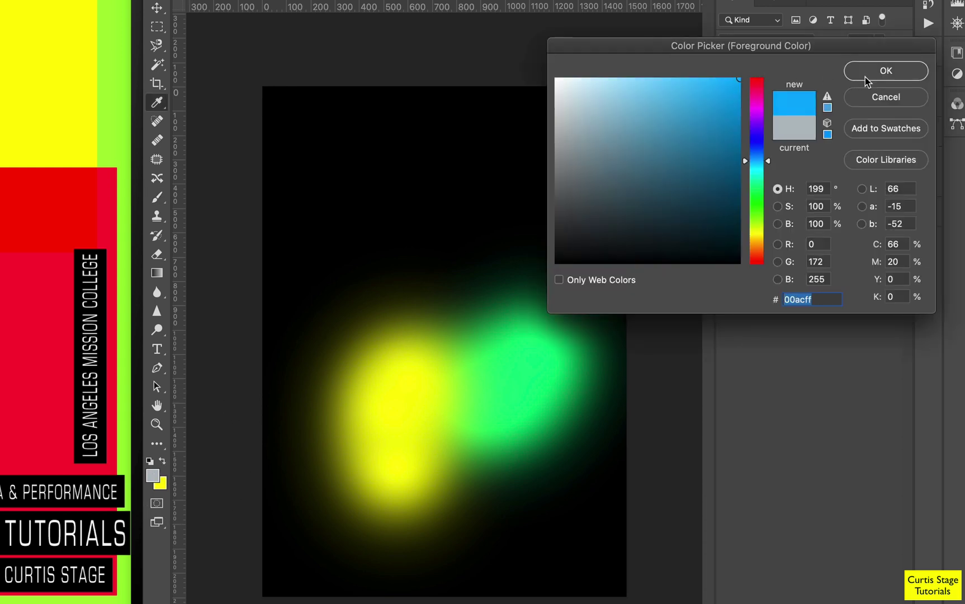
left_click(868, 76)
left_click(513, 280)
left_click(521, 256)
left_click(482, 291)
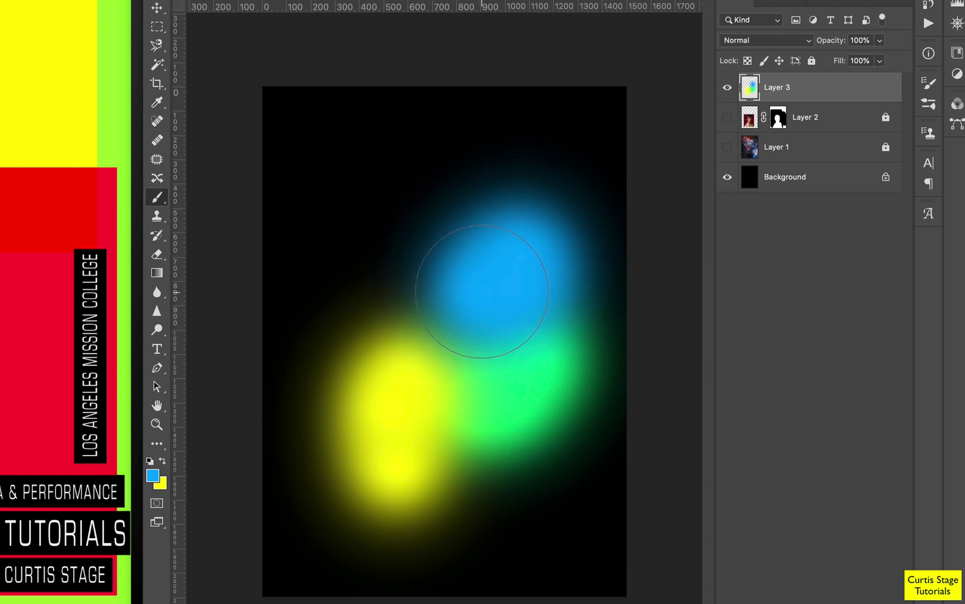
left_click(484, 306)
left_click(528, 239)
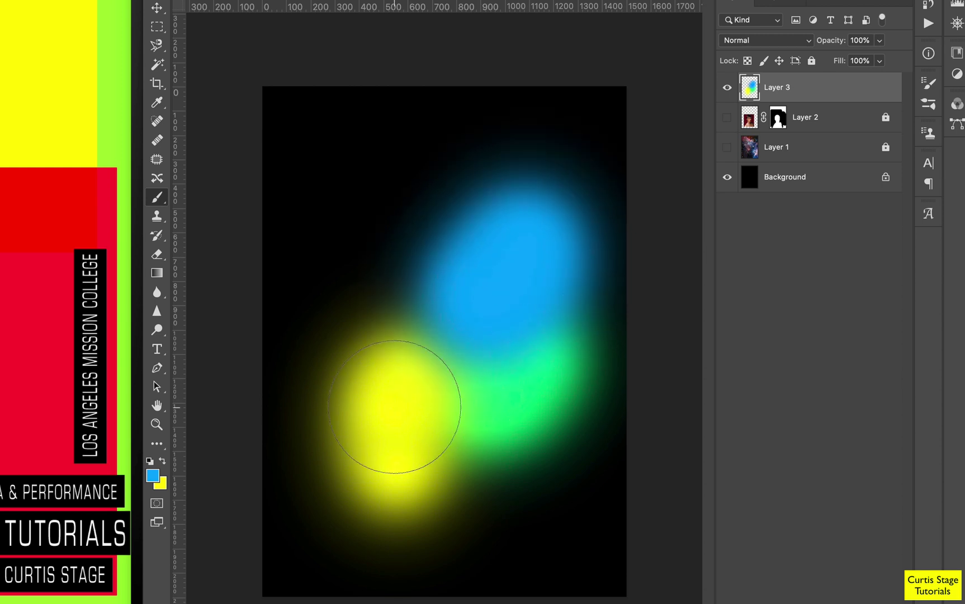
Set the foreground colour to magenta f600ff, enlarge the brush to 900 px and paint a large glow above the yellow one
left_click(153, 478)
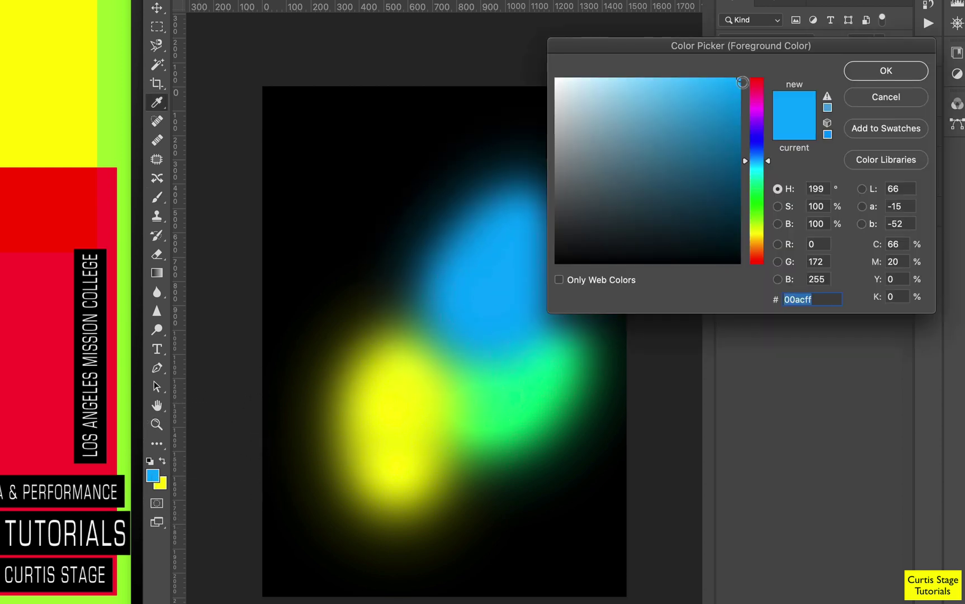
left_click_drag(769, 160, 769, 111)
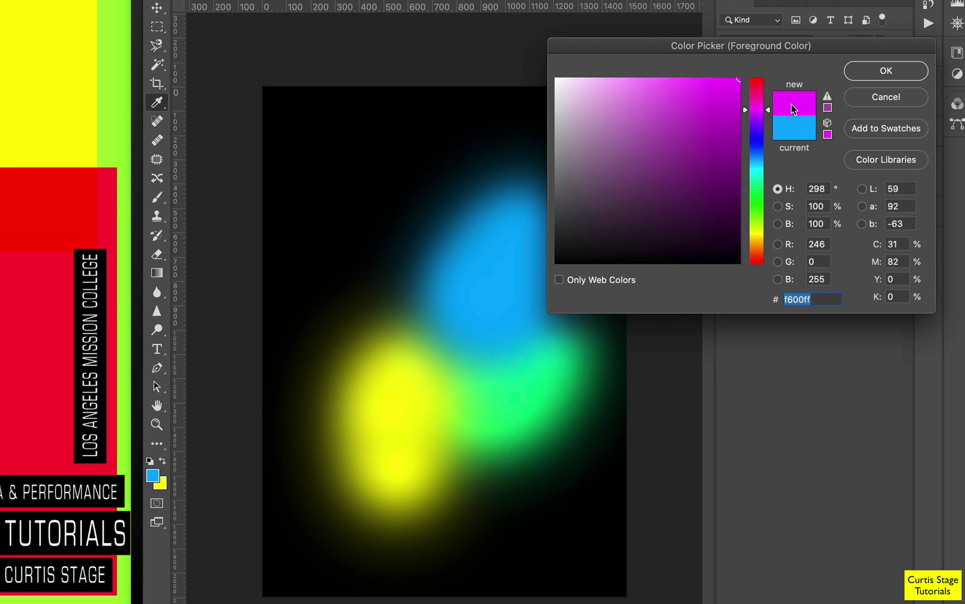
left_click(903, 77)
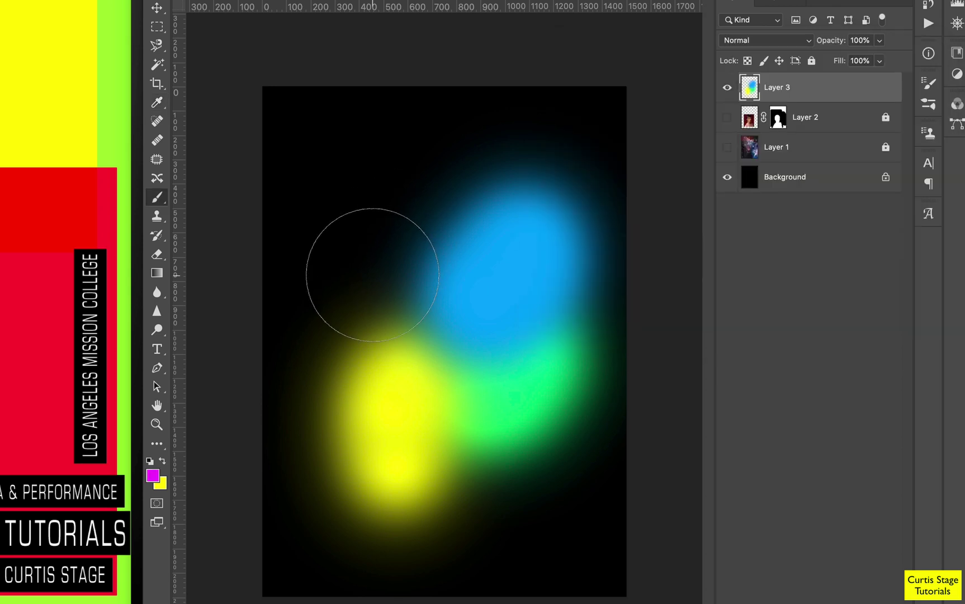
key("bracketright")
key("bracketright")
left_click(386, 254)
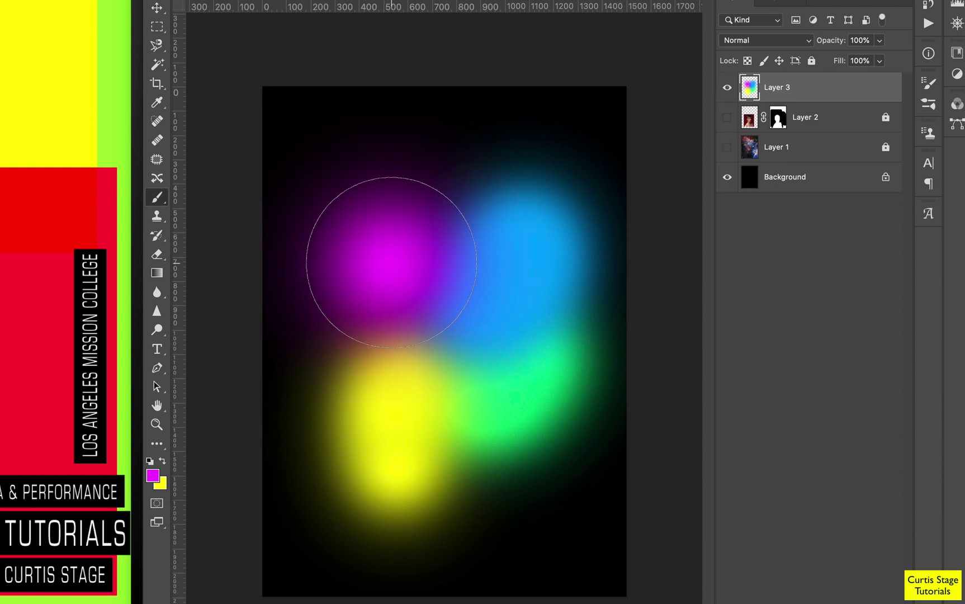
left_click_drag(431, 216, 425, 332)
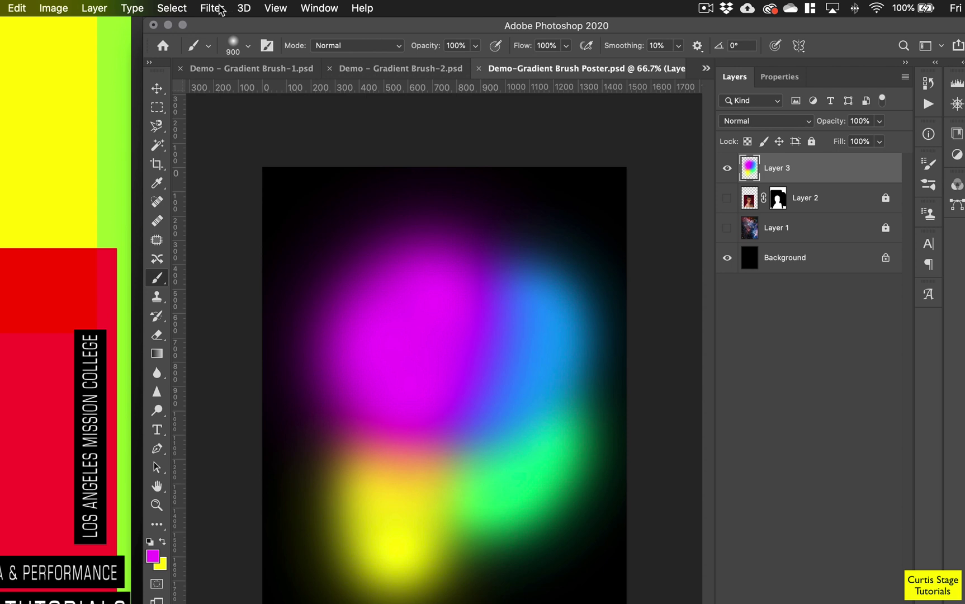
Apply a Gaussian Blur with a radius of 100 pixels to the painted glow layer
left_click(215, 8)
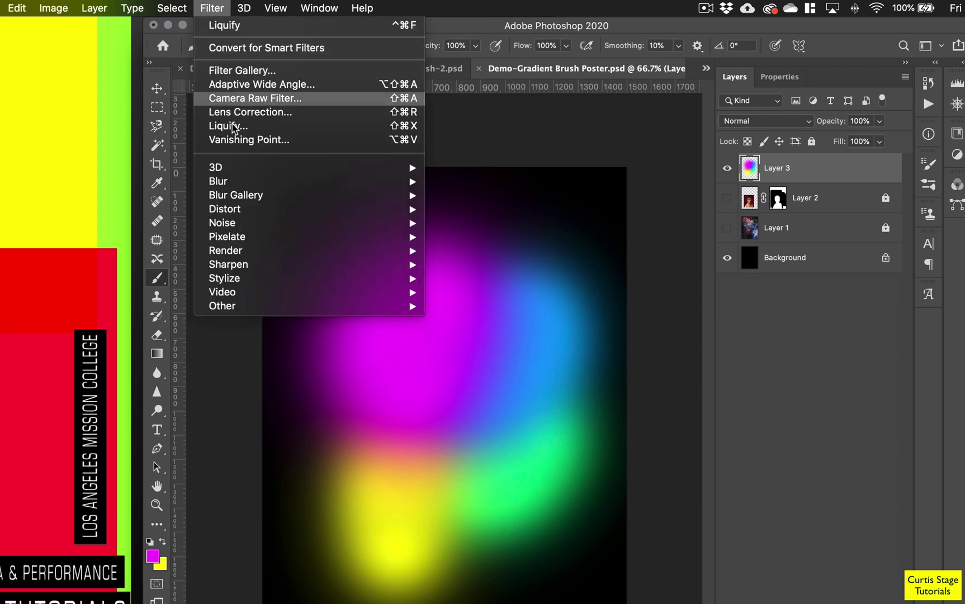
mouse_move(240, 181)
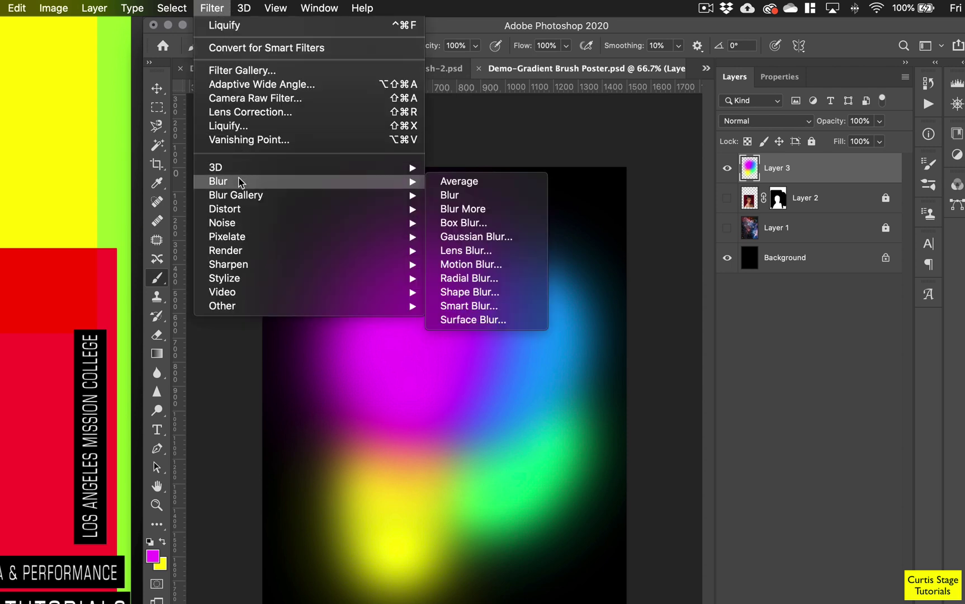
left_click(488, 242)
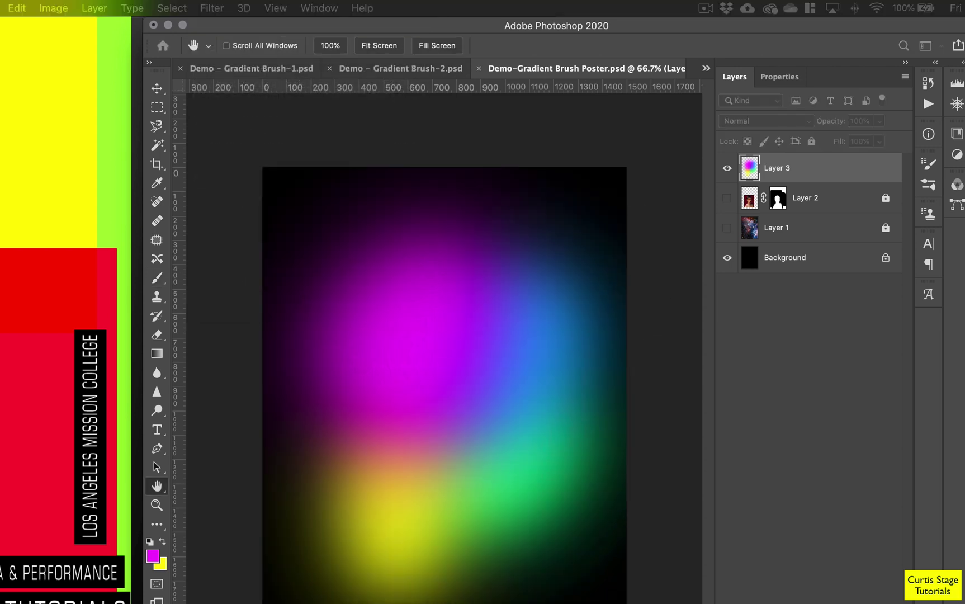
left_click_drag(786, 274, 678, 214)
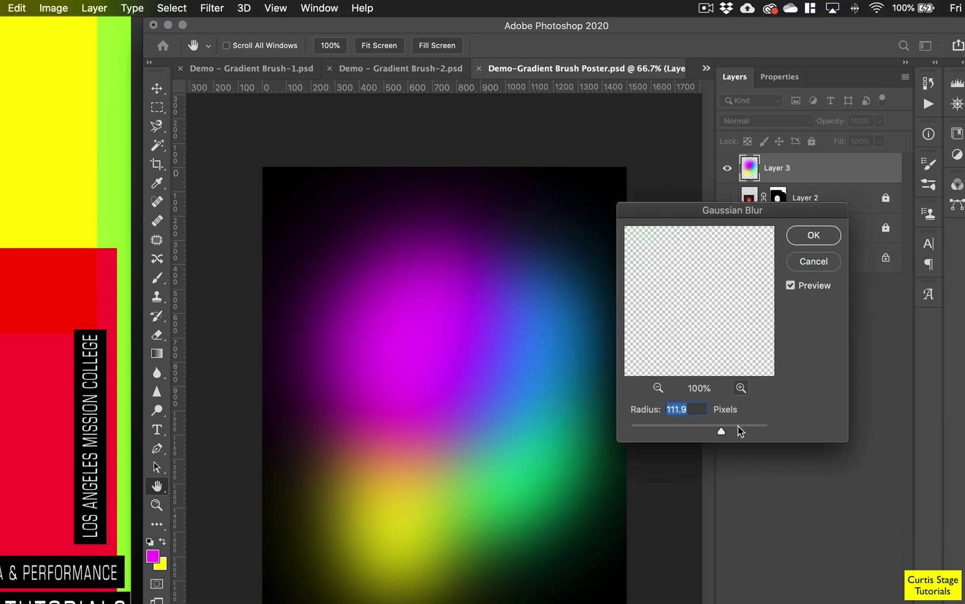
mouse_move(722, 435)
left_mouse_down()
mouse_move(689, 432)
mouse_move(732, 432)
mouse_move(718, 434)
left_mouse_up()
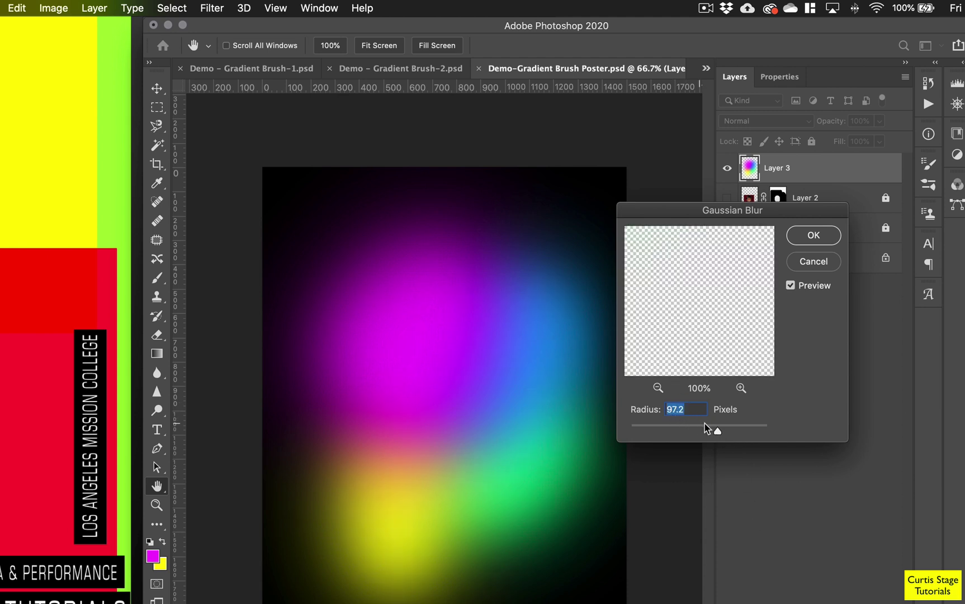
type("100")
key("Return")
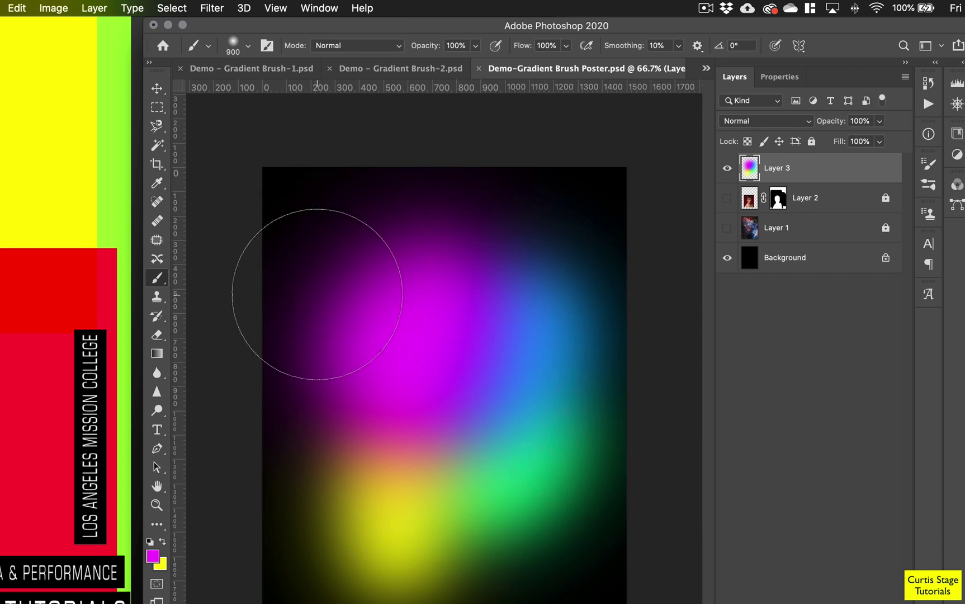
In Demo – Gradient Brush-2.psd, isolate the Layer 2 glow and show the brush shapes on Layers 14 and 12 to examine them
left_click(370, 72)
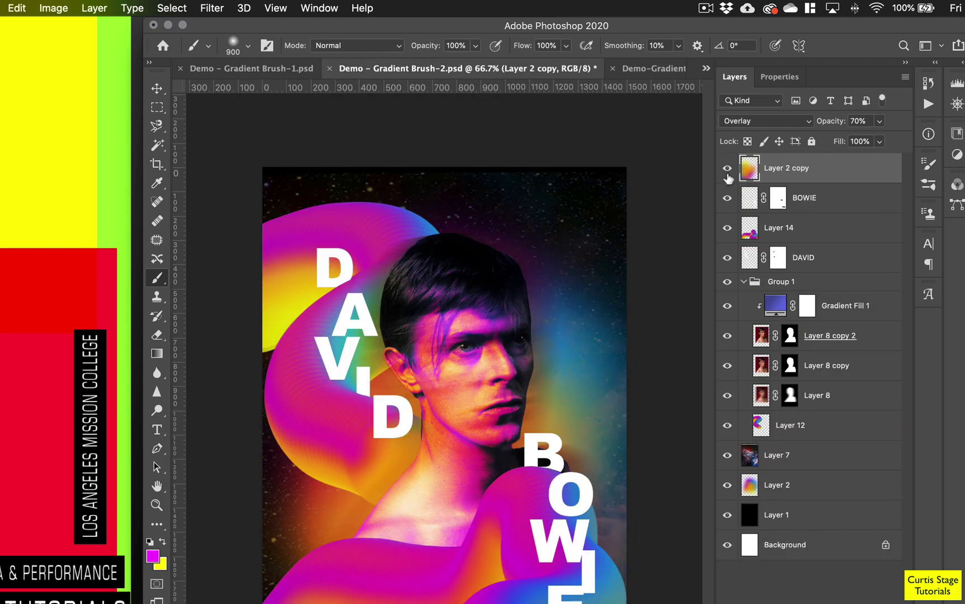
left_click_drag(728, 178, 726, 453)
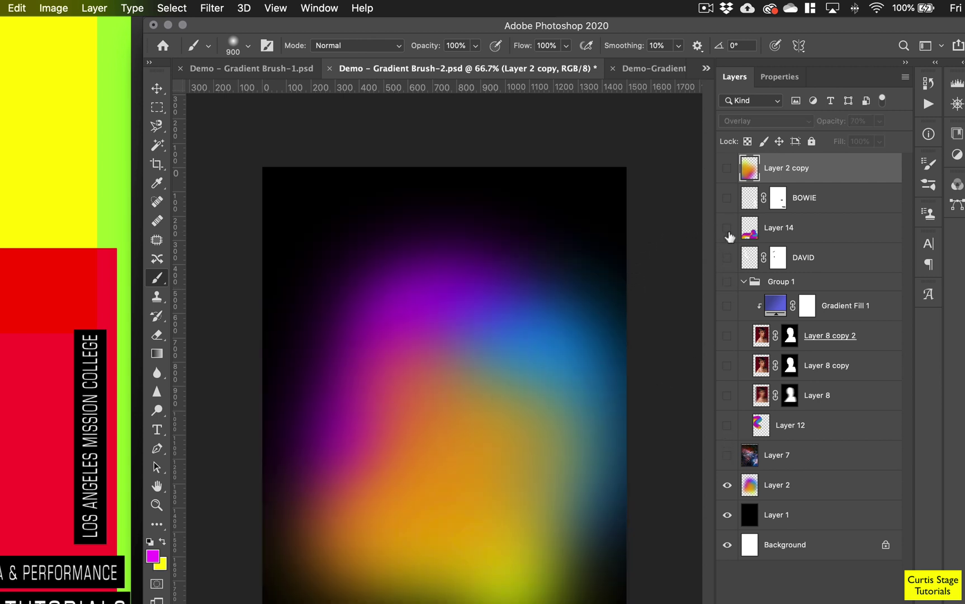
left_click(727, 229)
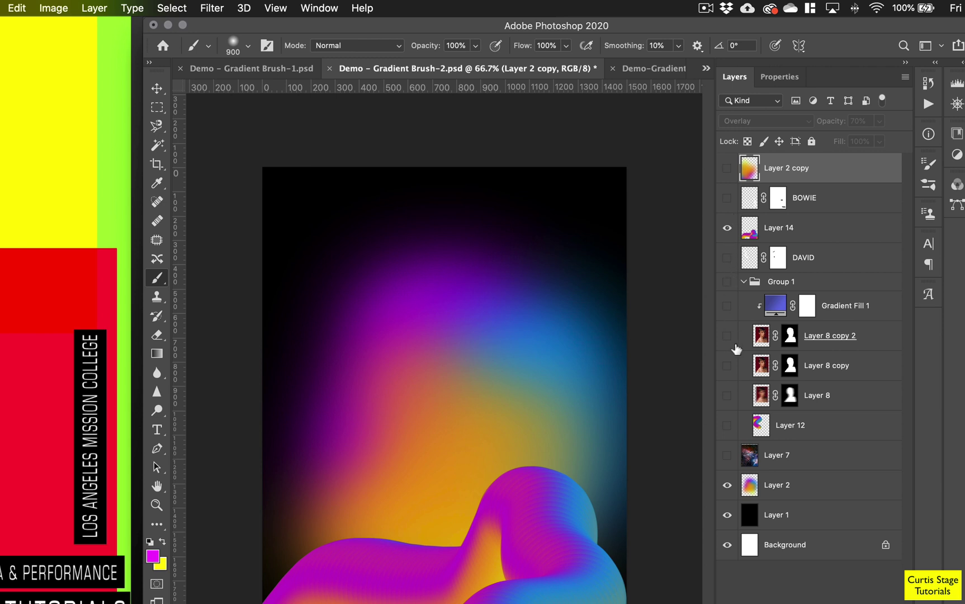
left_click(727, 426)
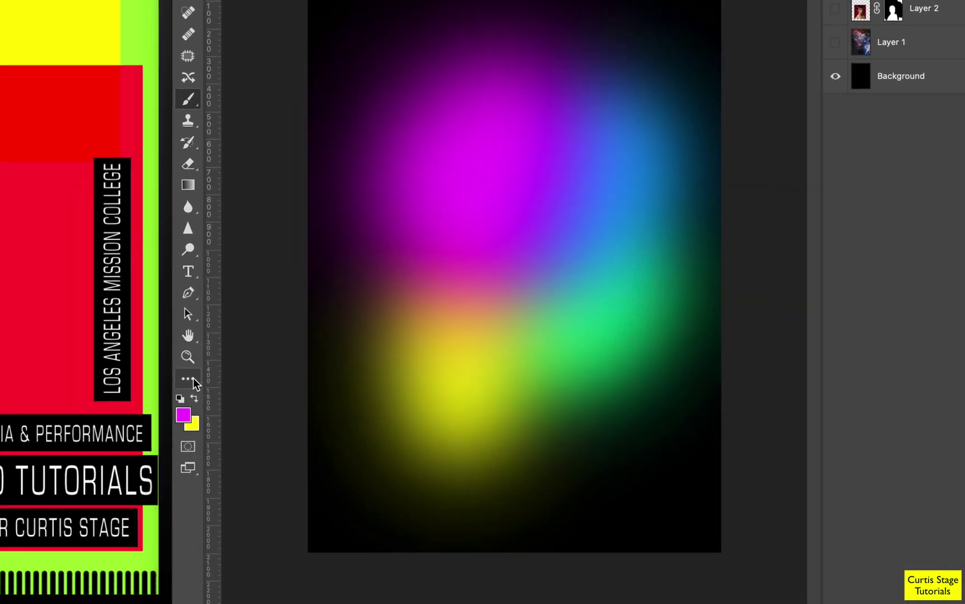
Look through the additional tools and the Brush tool group, and activate the Mixer Brush tool for the poster
left_click(192, 380)
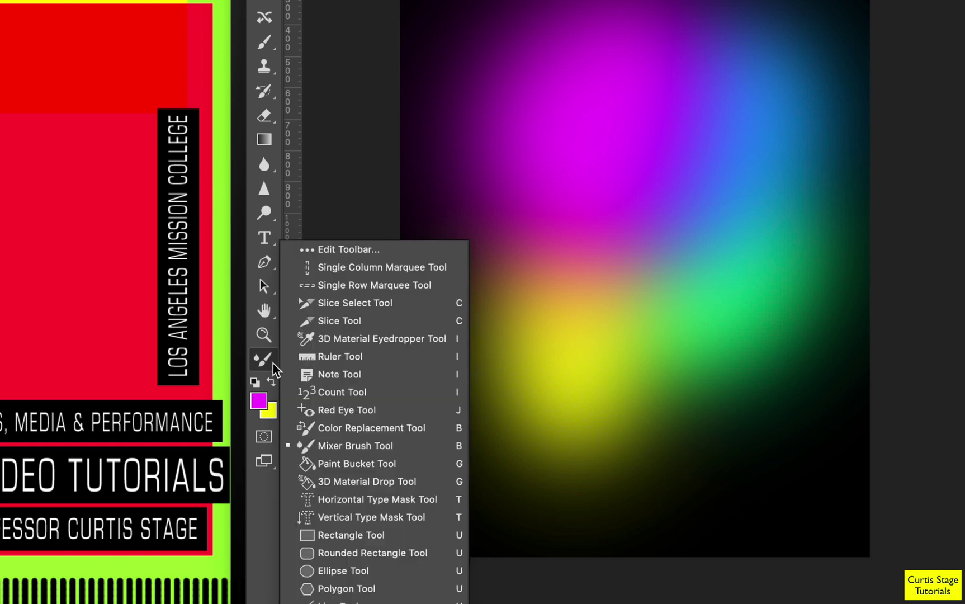
left_click(263, 362)
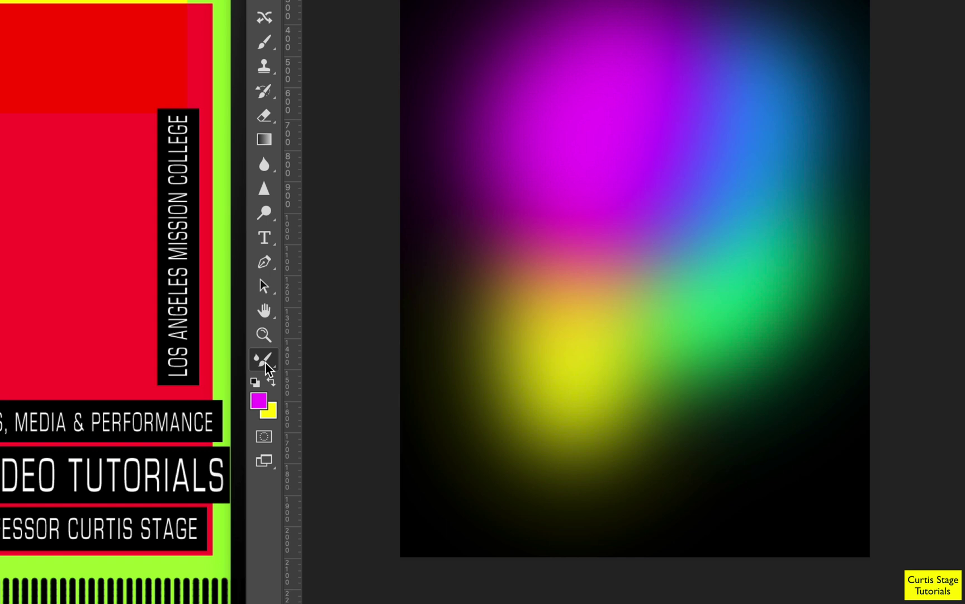
right_click(265, 364)
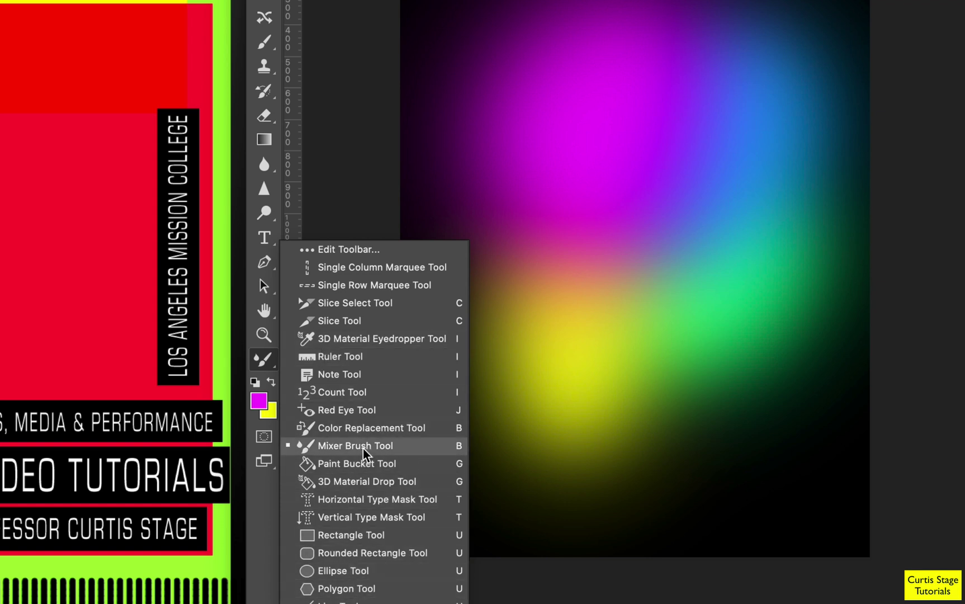
left_click(346, 252)
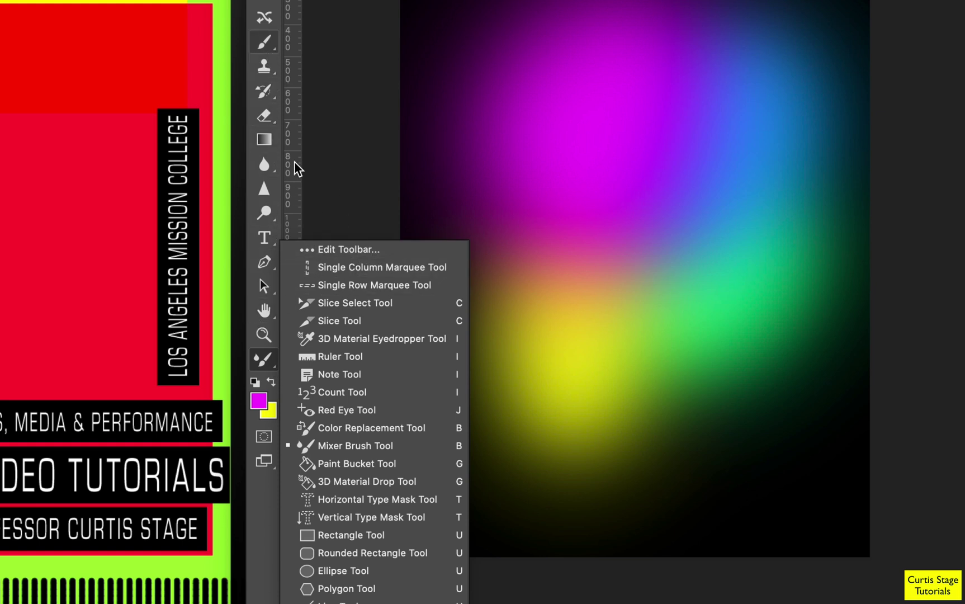
left_click(269, 42)
right_click(271, 37)
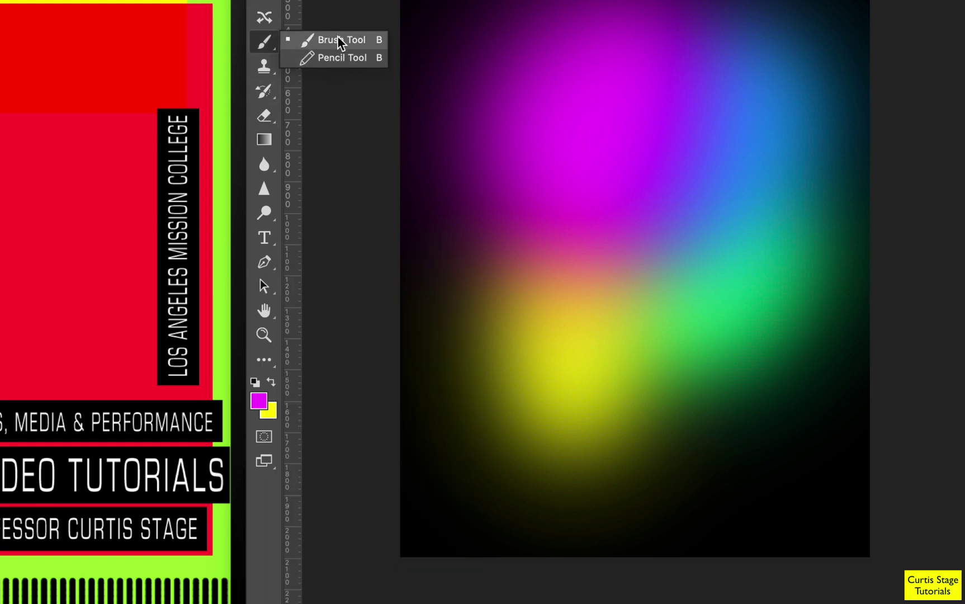
left_click(339, 41)
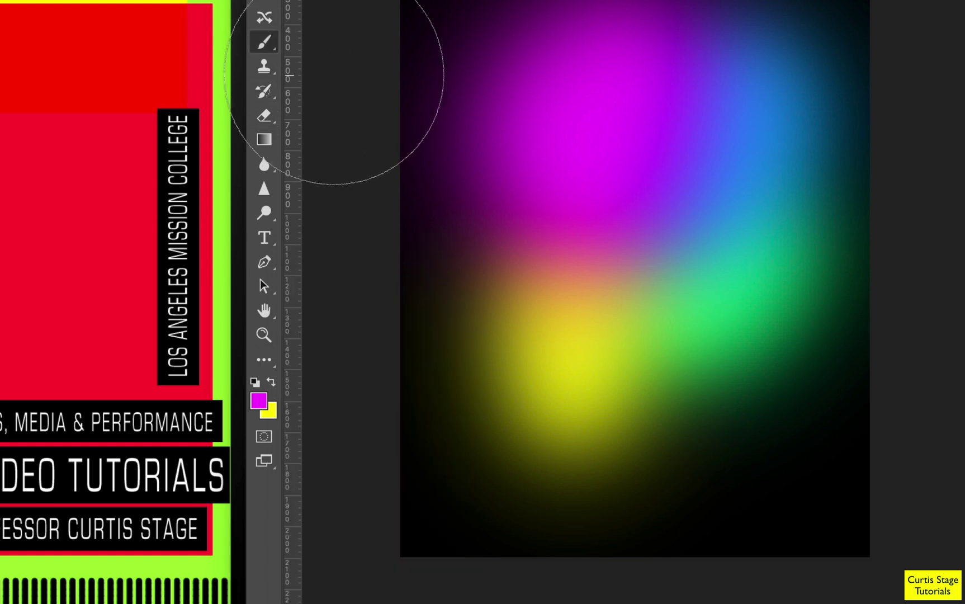
left_click(264, 367)
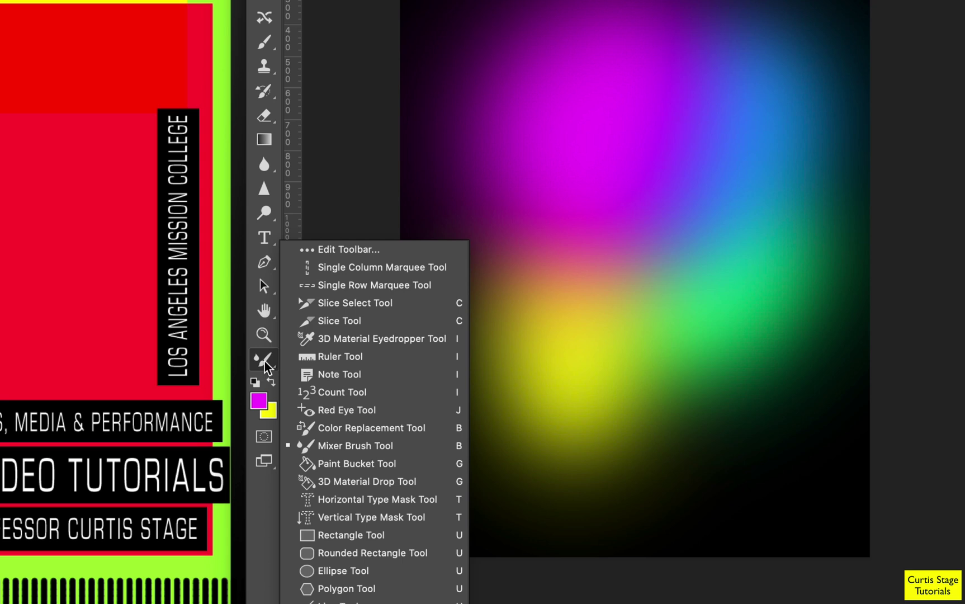
left_click(265, 362)
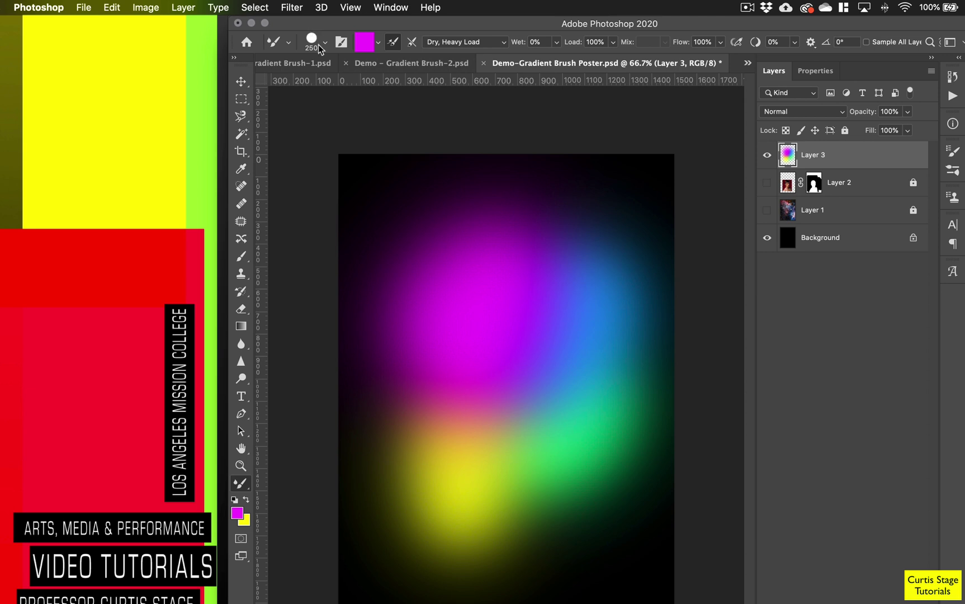
Check the Mixer Brush's Hard Round tip, clean the brush and use the Dry, Heavy Load preset
left_click(317, 45)
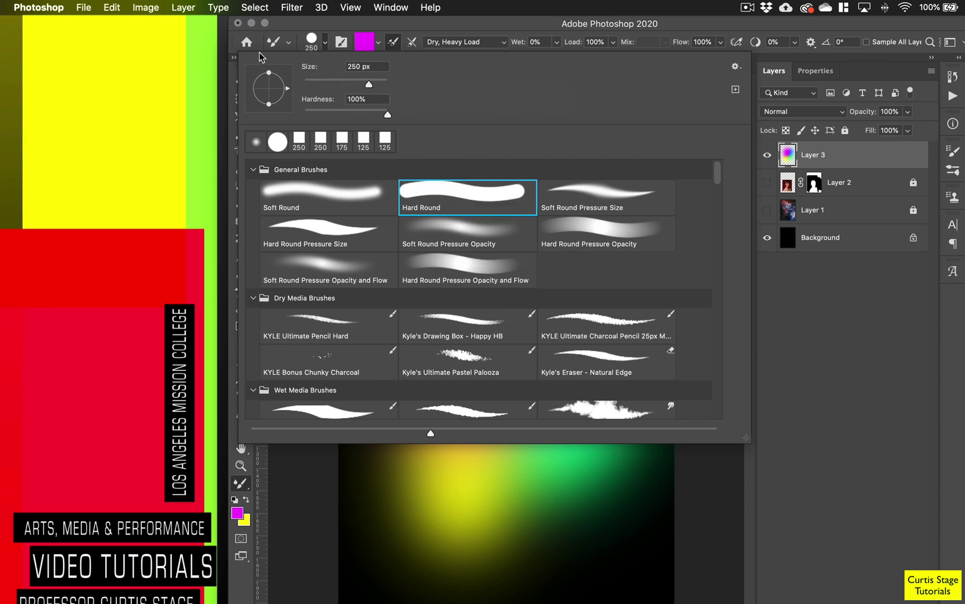
left_click(309, 45)
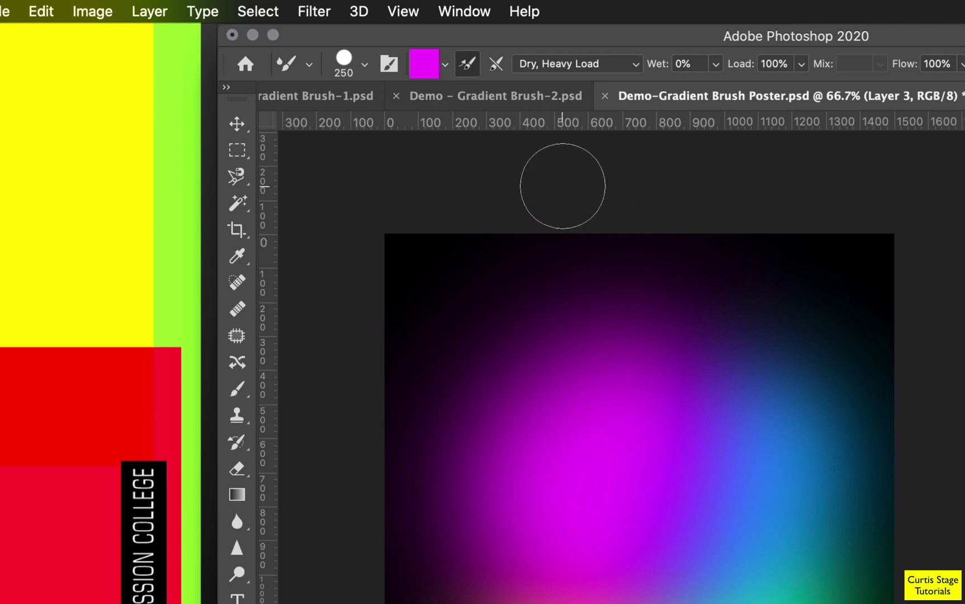
left_click(447, 67)
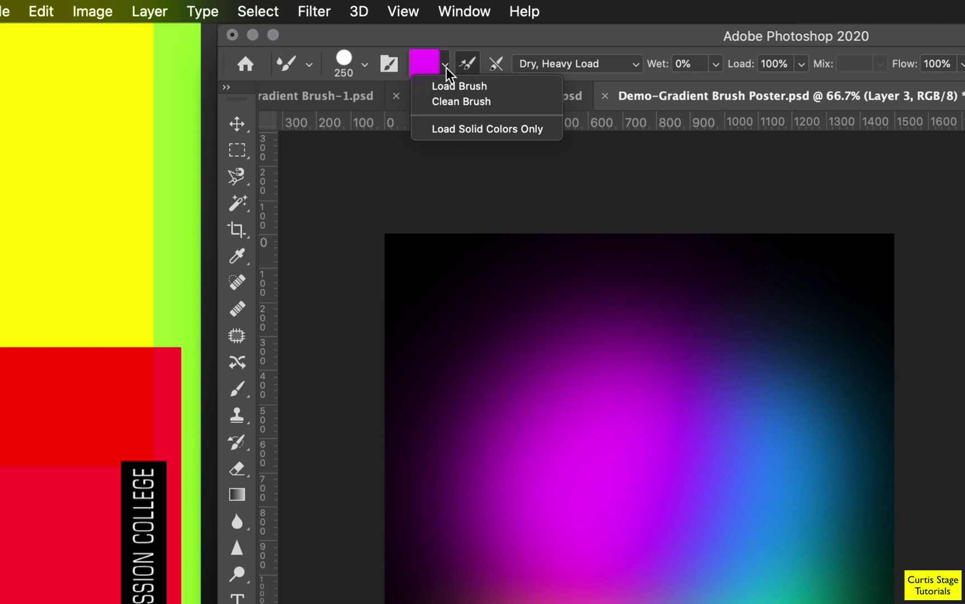
left_click(448, 102)
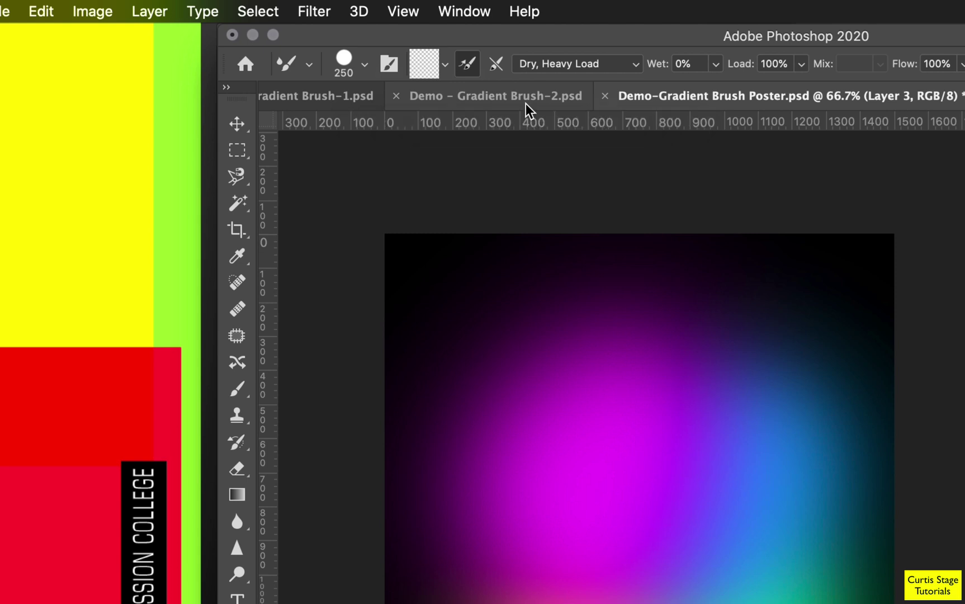
left_click(538, 66)
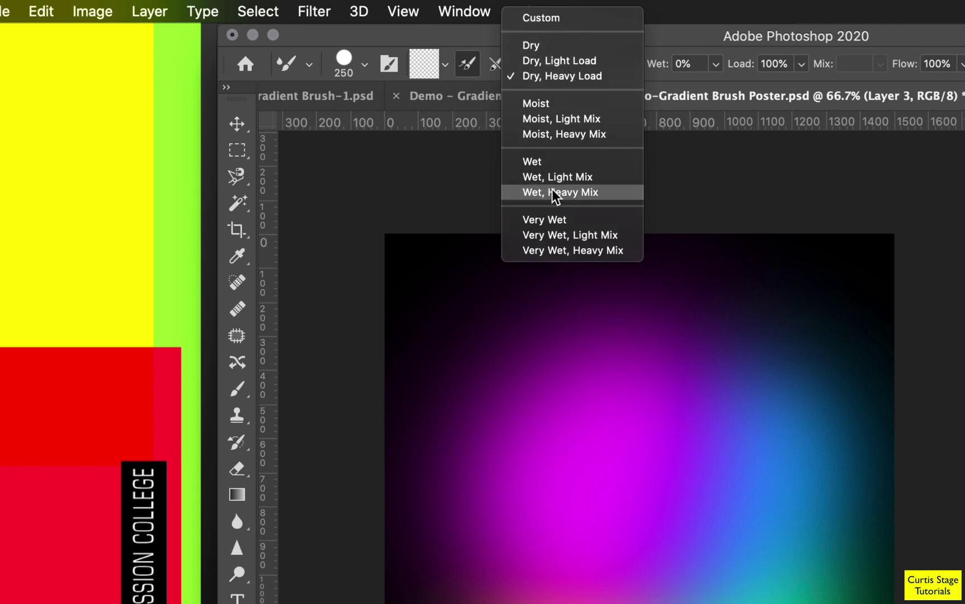
left_click(598, 79)
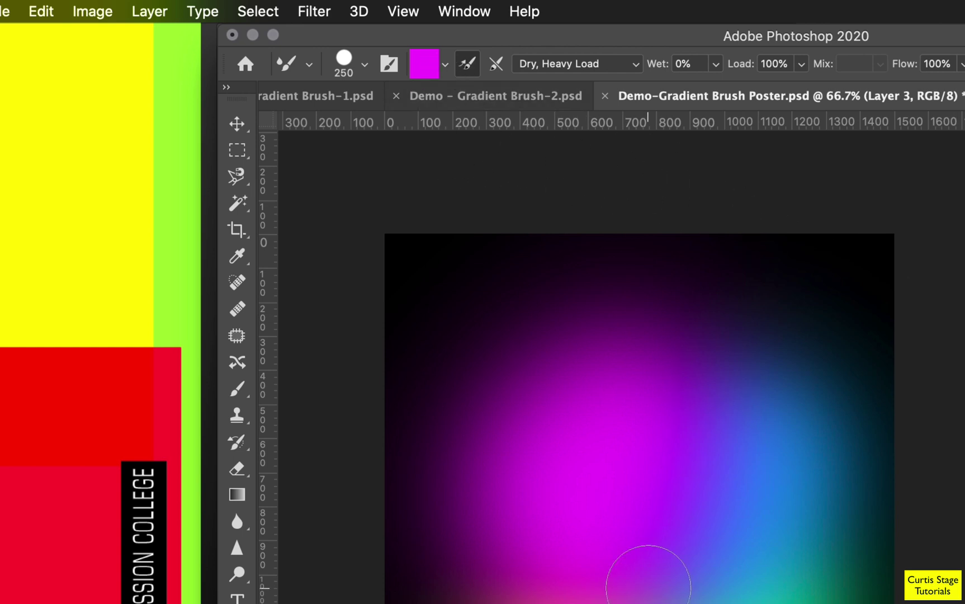
Enlarge the Mixer Brush to 800 px, clean it and load it with the area where the four glow colours meet
key("bracketright")
key("bracketright")
key("bracketright")
key("bracketright")
key("bracketright")
key("bracketright")
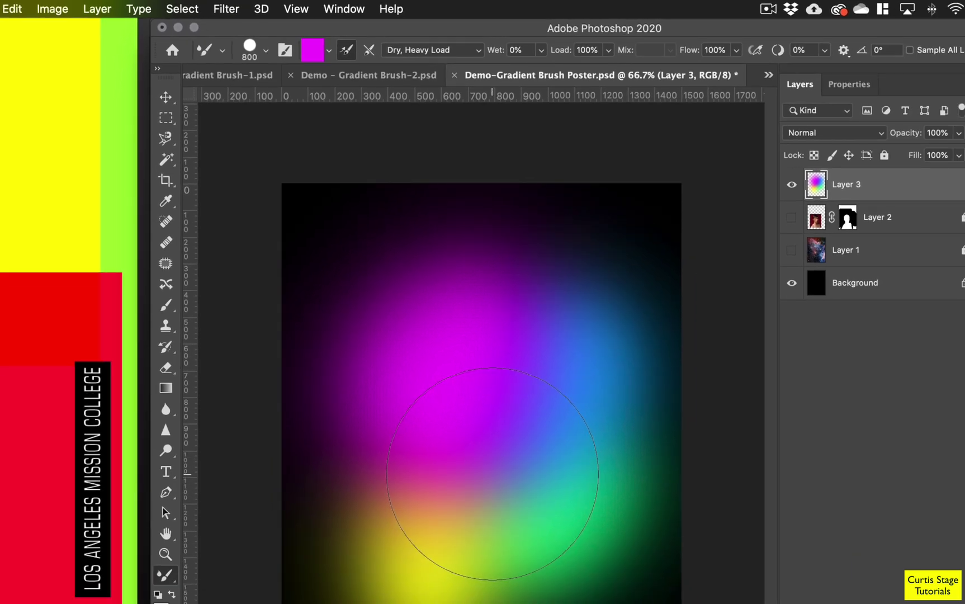
left_click(329, 49)
left_click(337, 80)
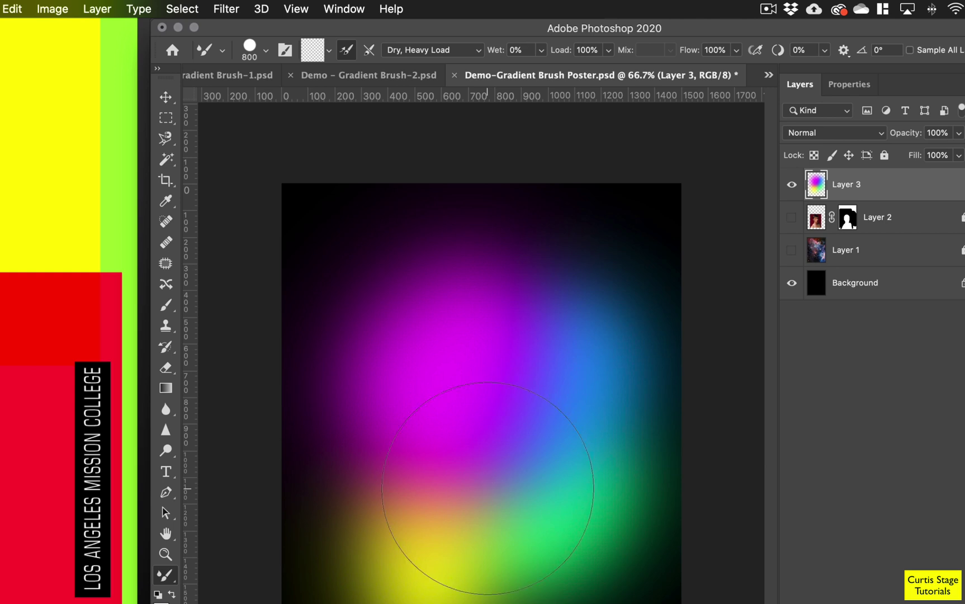
left_click(490, 488, "alt")
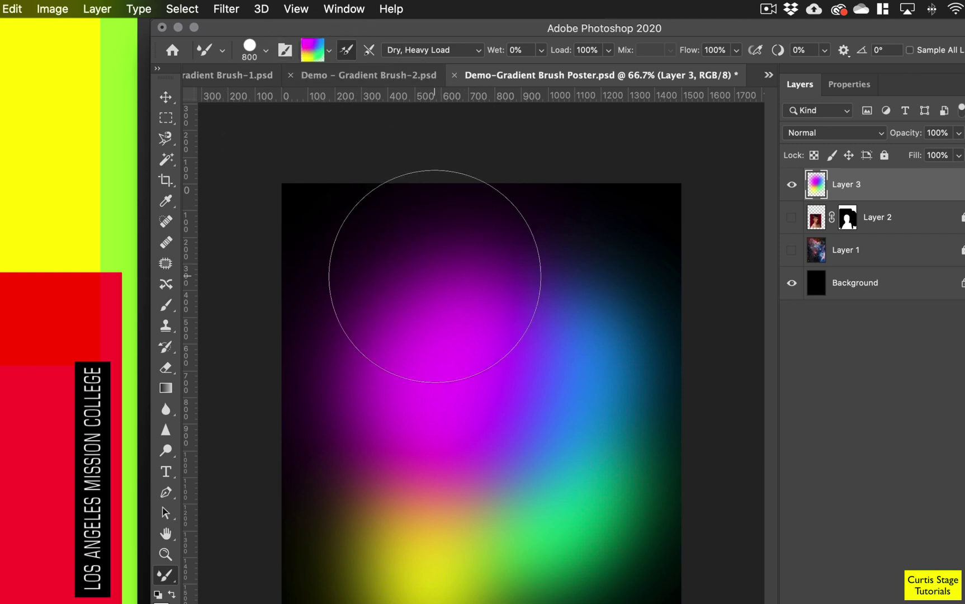
Reduce the brush to 300 px and paint two winding gradient shapes on a new layer, from the poster's left edge and lower-right corner
key("bracketleft")
key("bracketleft")
key("bracketleft")
key("bracketleft")
key("bracketleft")
key("bracketleft")
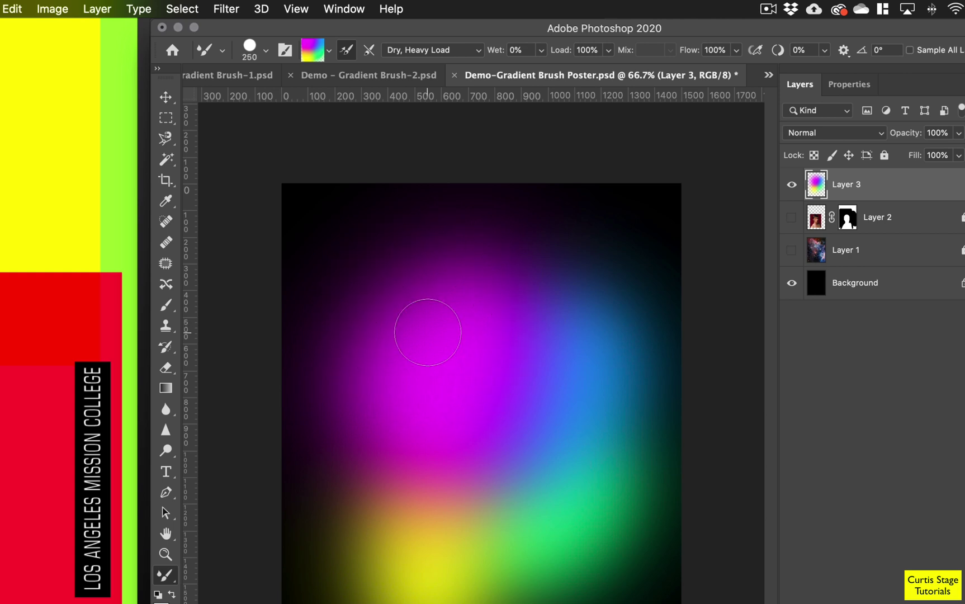
key("bracketright")
left_click(894, 602)
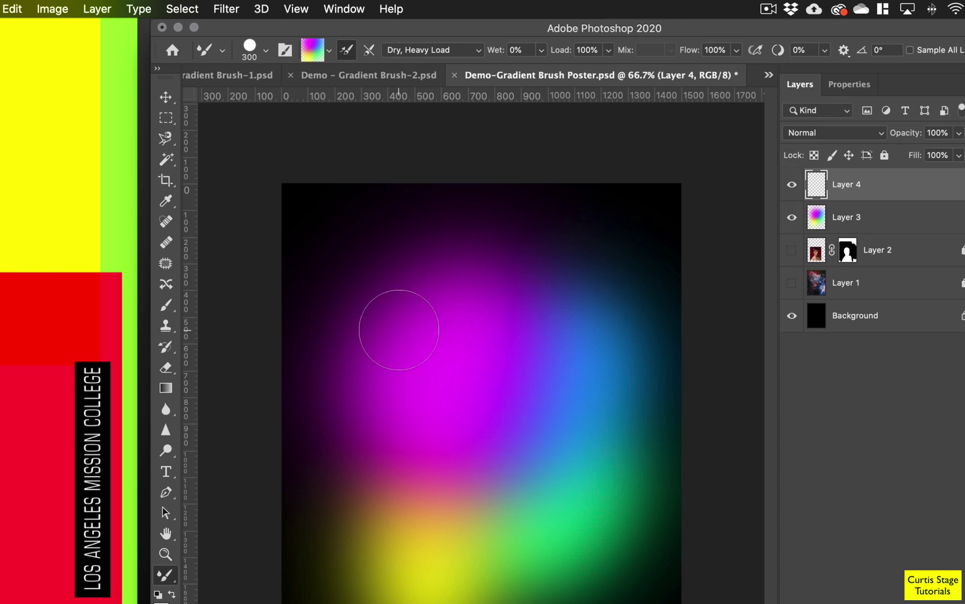
mouse_move(248, 328)
left_mouse_down()
mouse_move(301, 293)
mouse_move(397, 294)
mouse_move(415, 309)
mouse_move(416, 334)
mouse_move(400, 349)
mouse_move(371, 341)
mouse_move(384, 326)
mouse_move(414, 335)
mouse_move(455, 393)
mouse_move(508, 413)
mouse_move(498, 438)
mouse_move(411, 445)
mouse_move(394, 486)
left_mouse_up()
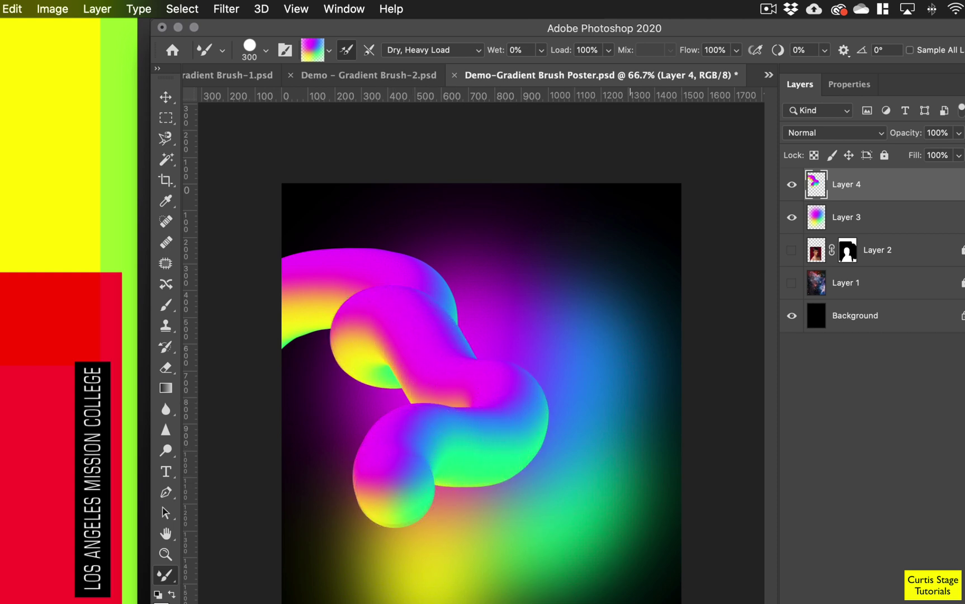
mouse_move(680, 603)
left_mouse_down()
mouse_move(652, 603)
mouse_move(476, 543)
mouse_move(523, 470)
mouse_move(542, 417)
mouse_move(413, 443)
left_mouse_up()
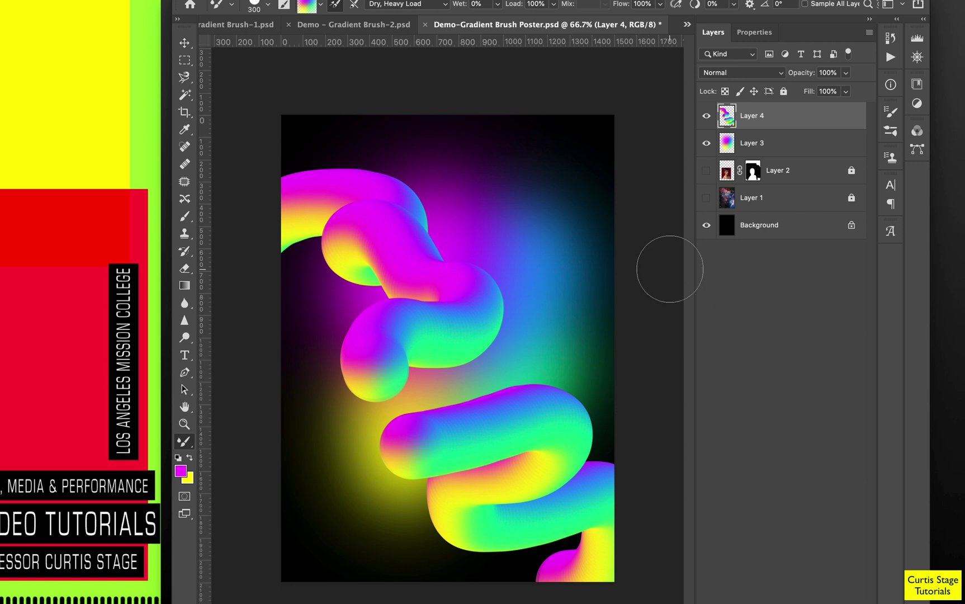
Show the portrait on Layer 2 and place it above the glow on Layer 3
left_click(705, 170)
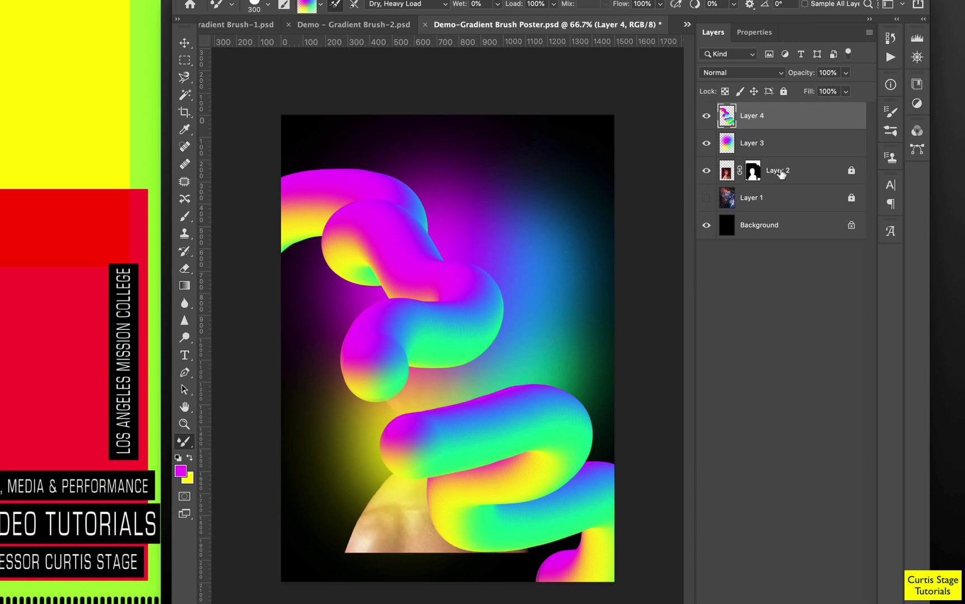
left_click_drag(791, 174, 789, 143)
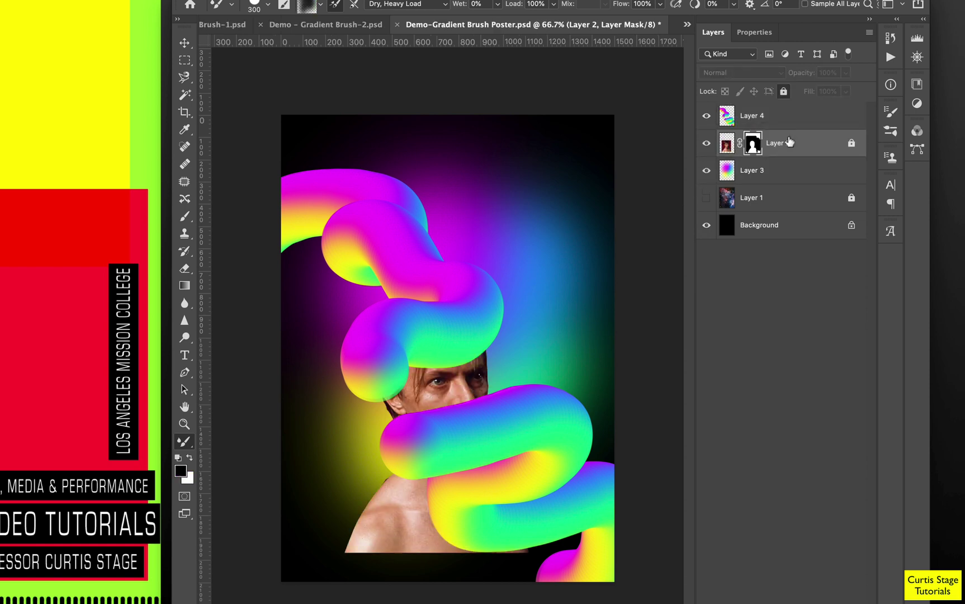
left_click(185, 43)
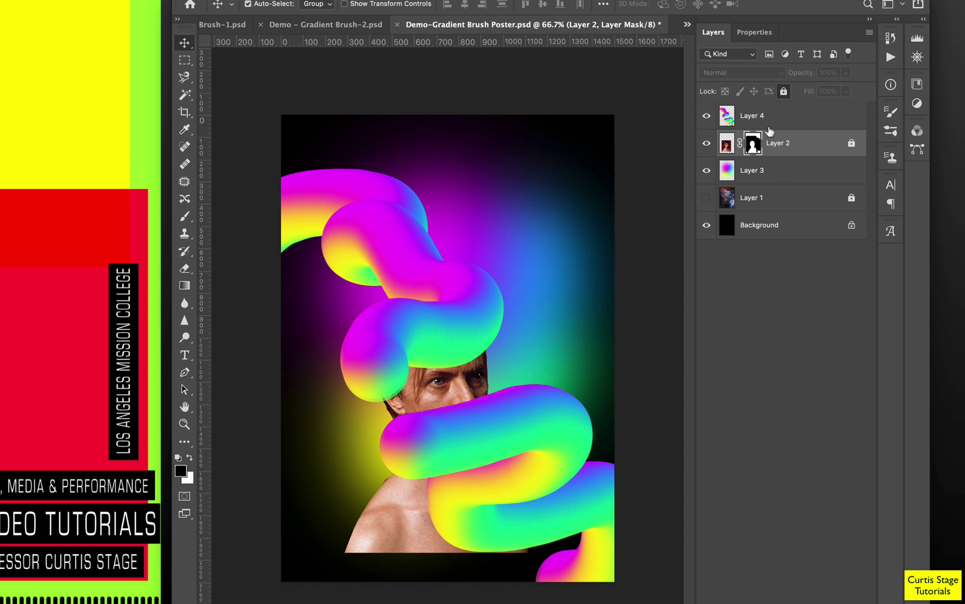
Hide the gradient shapes on Layer 4 and add a new empty layer above them
left_click(707, 115)
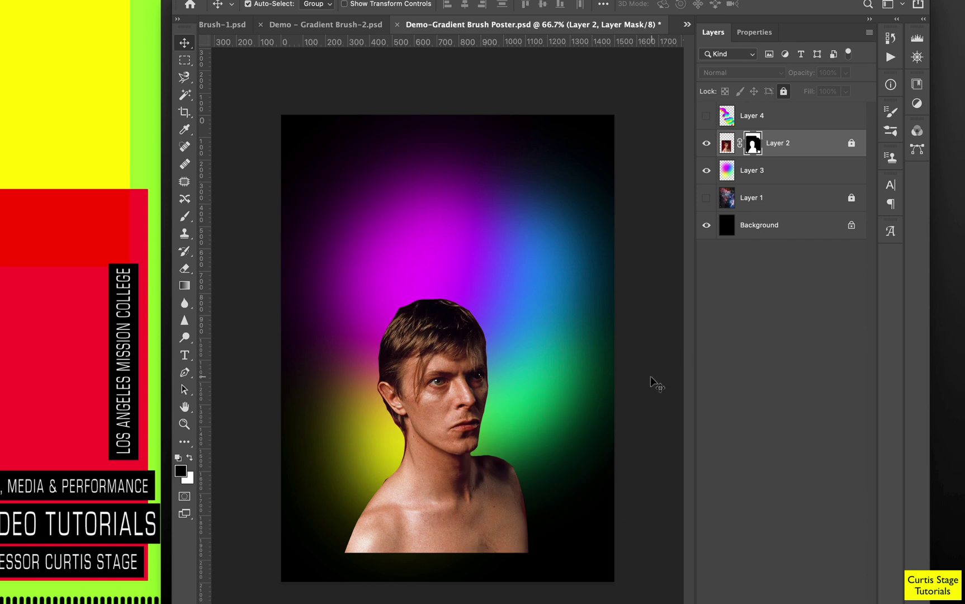
left_click(762, 116)
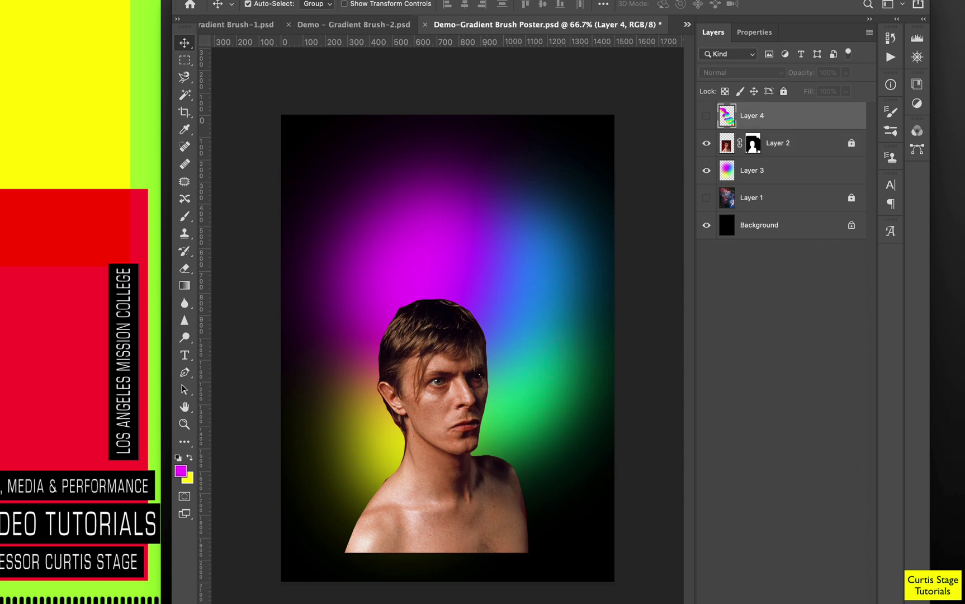
key("alt+shift+super+n")
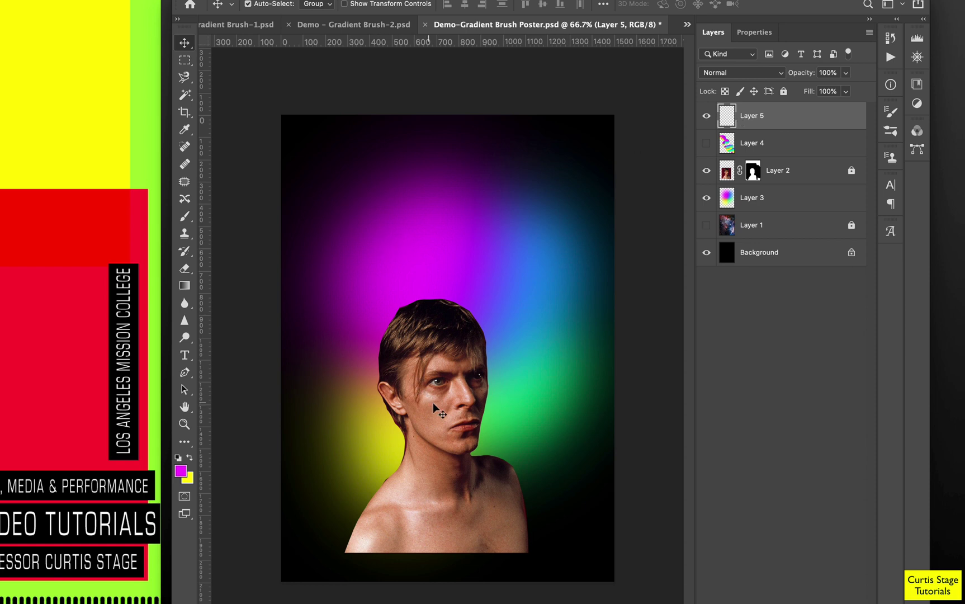
Lock the glow on Layer 3, unlock the portrait on Layer 2 and move the portrait up and right over the middle of the glow
left_click(782, 171)
left_click(441, 455)
left_click_drag(441, 456, 478, 446)
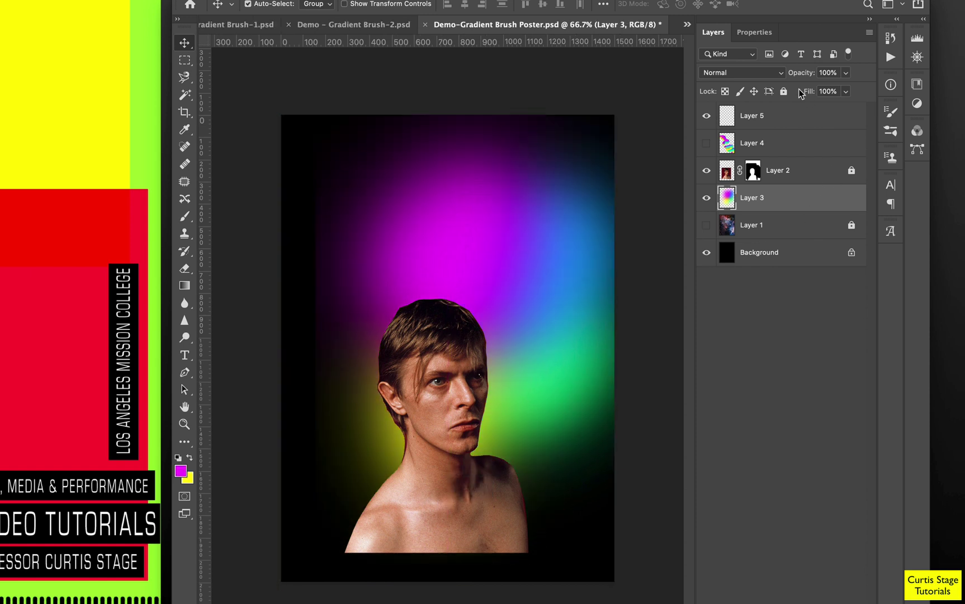
left_click_drag(539, 315, 526, 326)
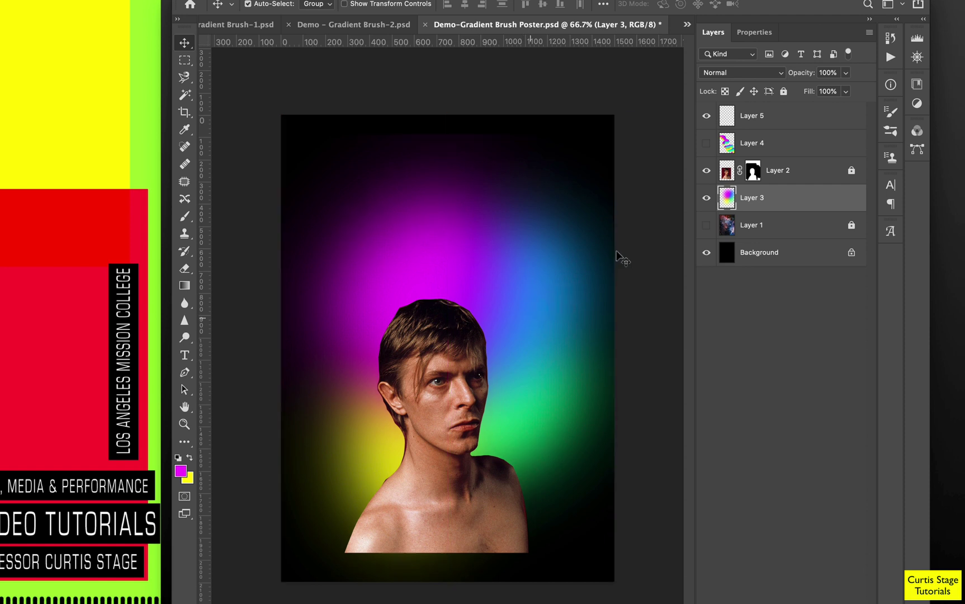
left_click(784, 91)
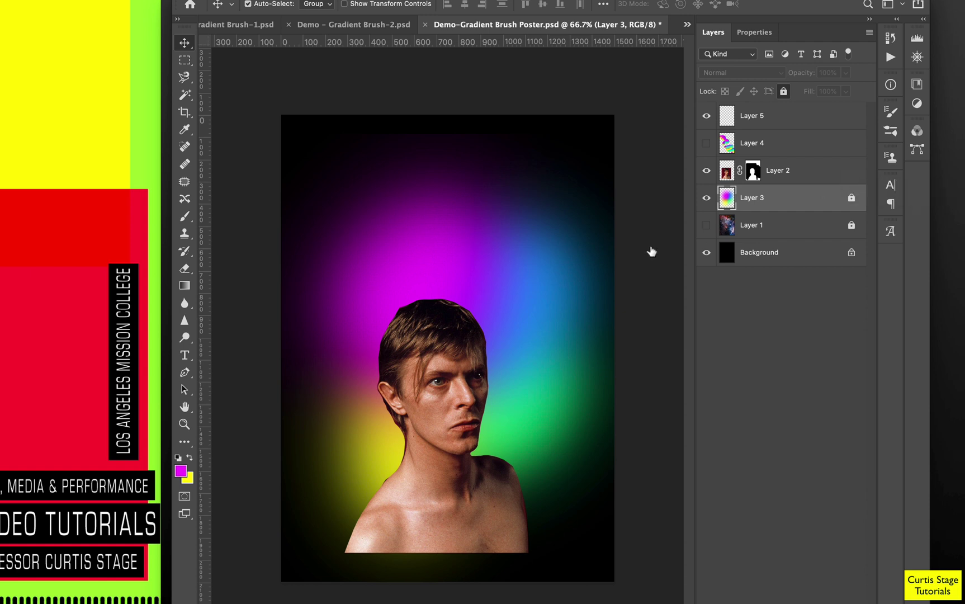
left_click_drag(450, 423, 481, 359)
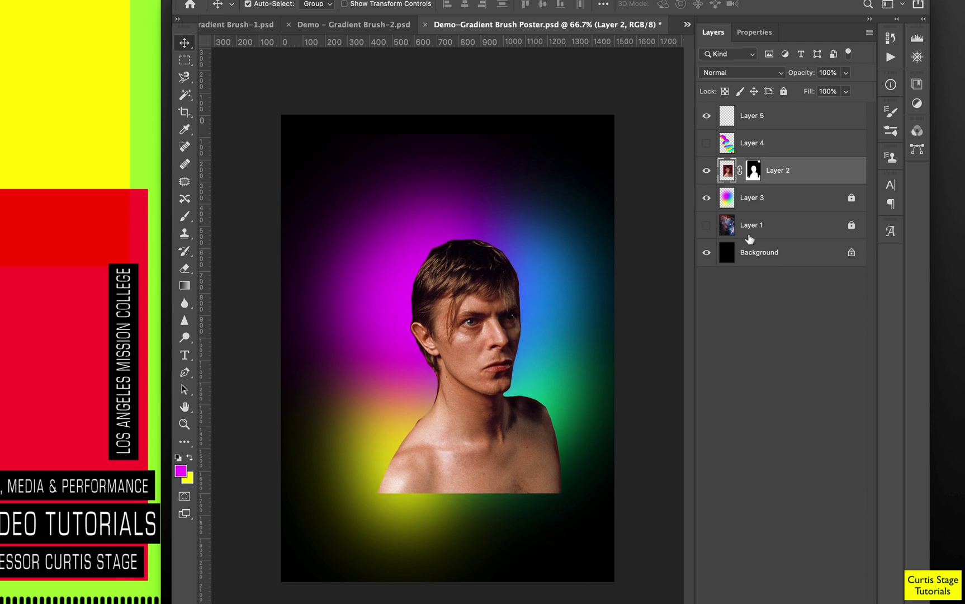
Add a new layer above Layer 5 and paint a winding Mixer Brush shape from the poster's left edge to the portrait's neck
left_click(794, 124)
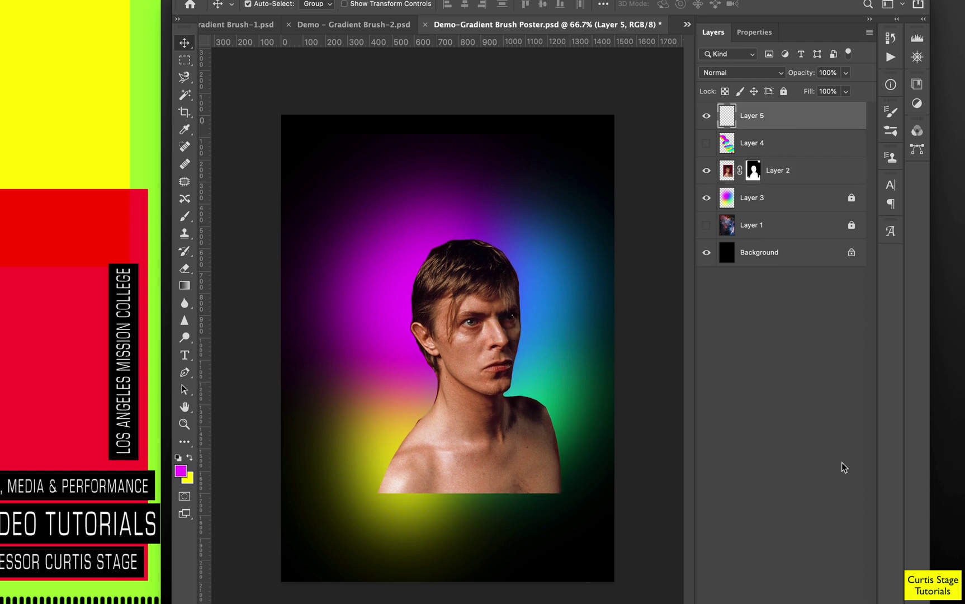
left_click(825, 603)
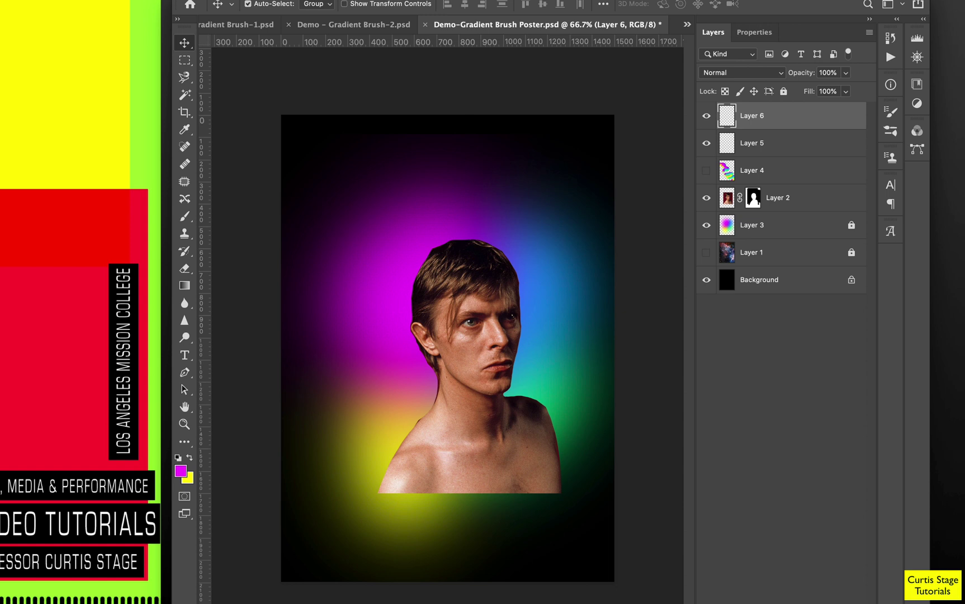
left_click(705, 176)
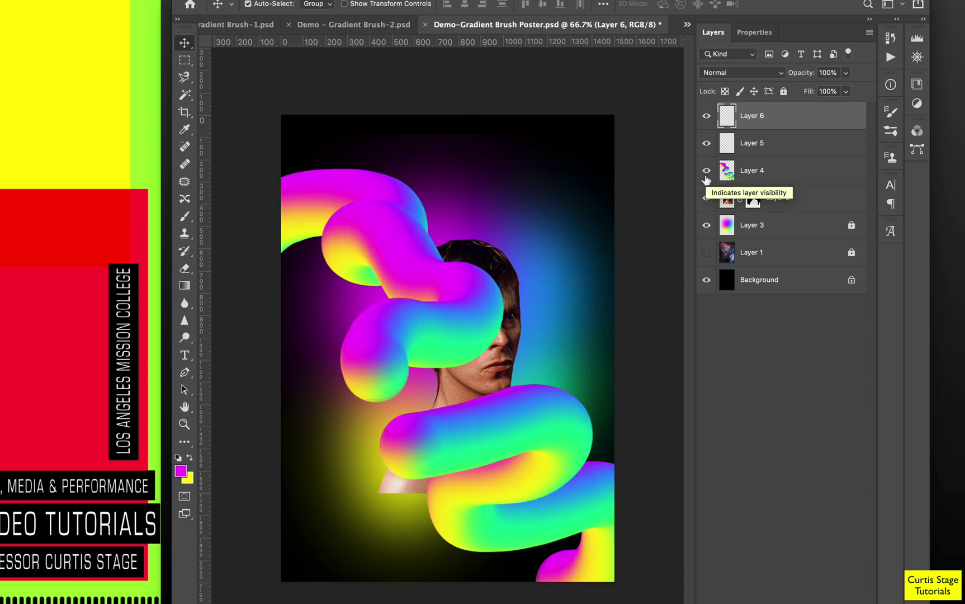
left_click(706, 171)
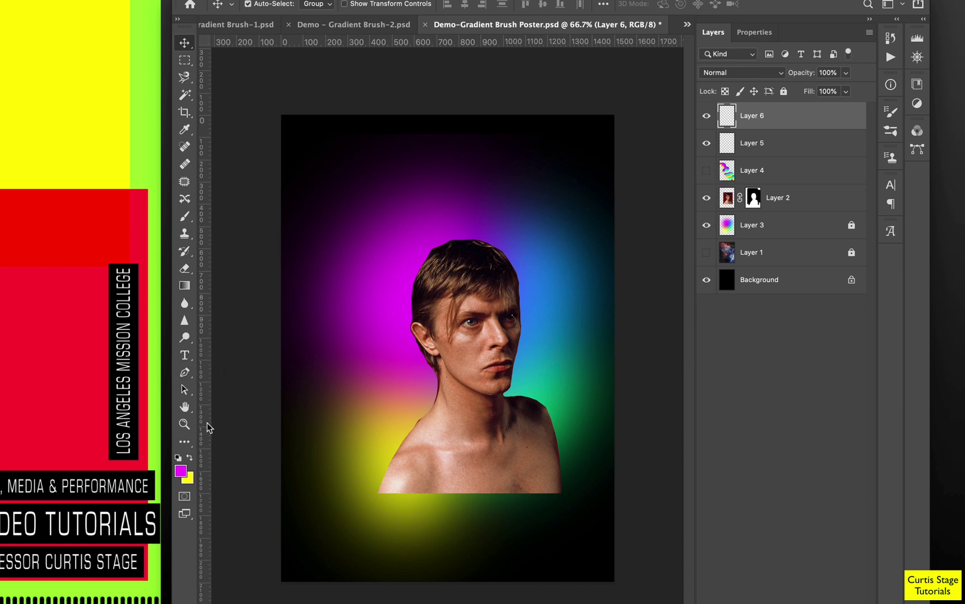
left_click(185, 443)
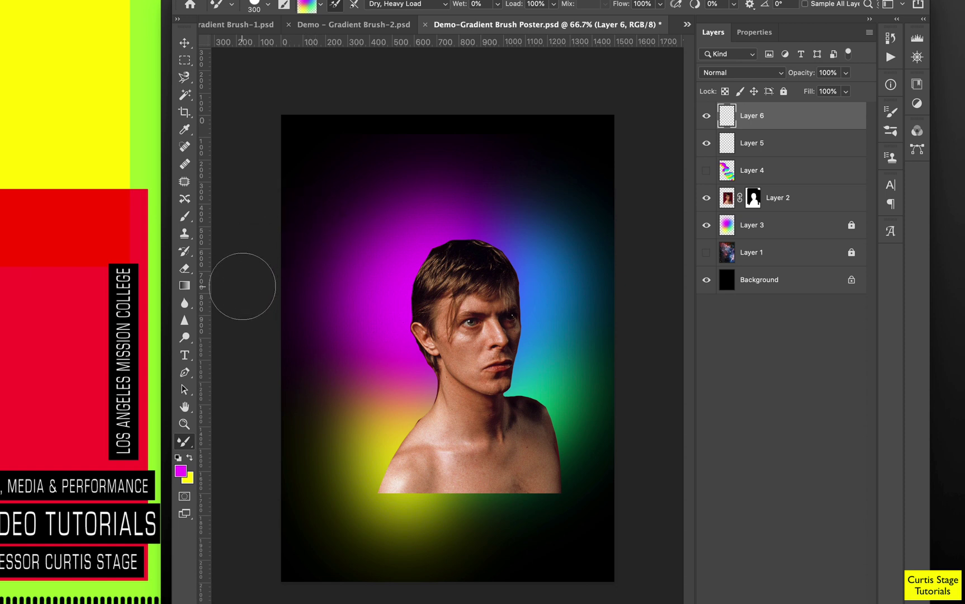
mouse_move(246, 277)
left_mouse_down()
mouse_move(281, 235)
mouse_move(306, 225)
mouse_move(333, 231)
mouse_move(323, 259)
mouse_move(327, 245)
mouse_move(368, 227)
mouse_move(387, 249)
mouse_move(347, 298)
mouse_move(390, 323)
mouse_move(367, 367)
mouse_move(435, 387)
left_mouse_up()
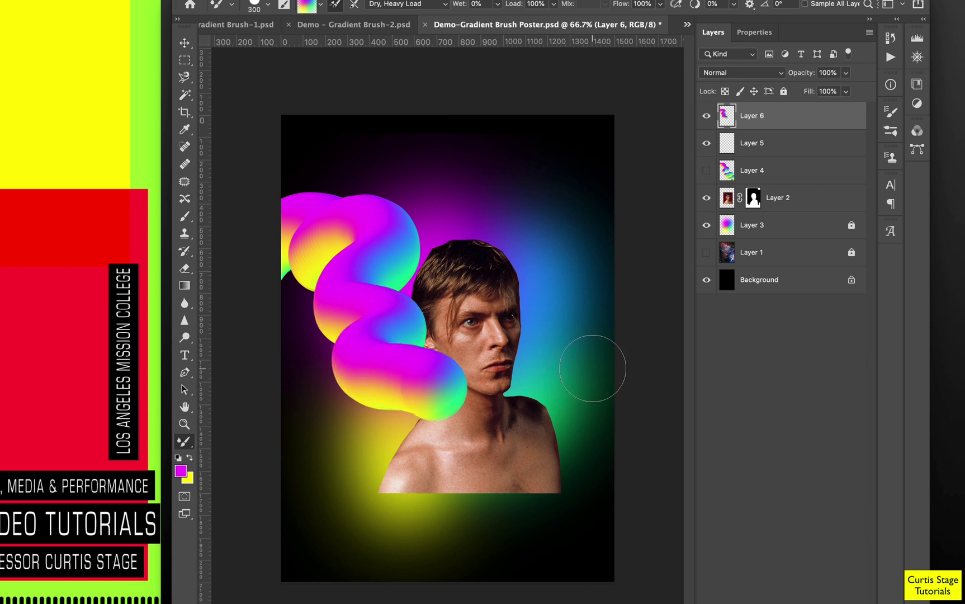
Bring the portrait in front of the gradient shape, and paint a second shape on a new top layer from the lower-right corner across the chest
left_click(808, 205)
left_click_drag(805, 207, 803, 116)
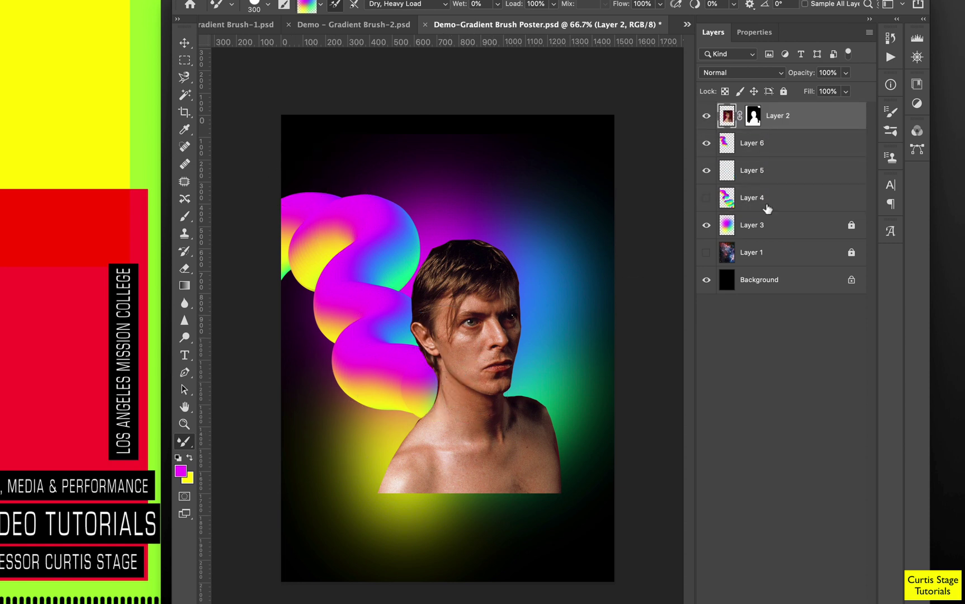
key("super+alt+shift+n")
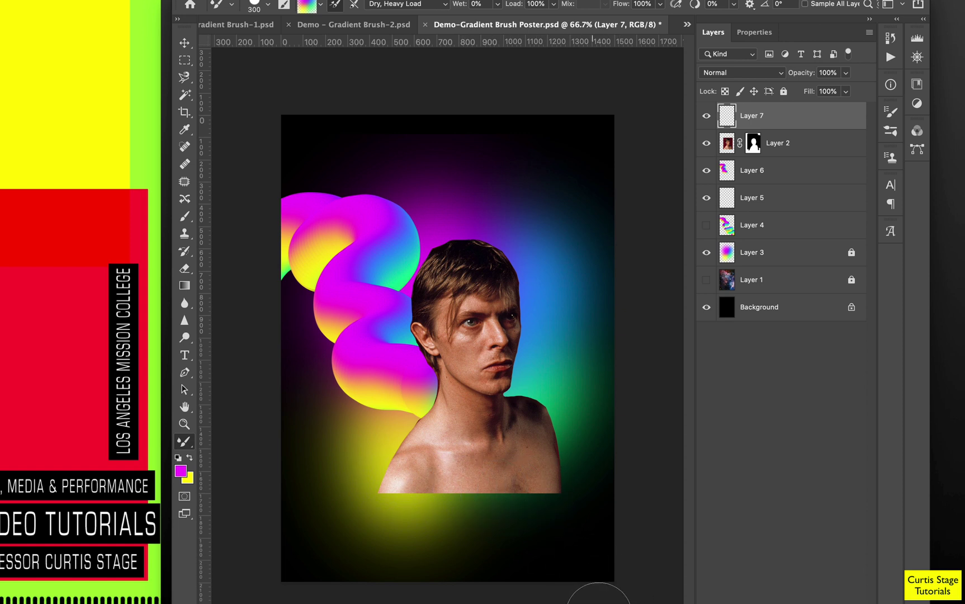
mouse_move(604, 603)
left_mouse_down()
mouse_move(617, 577)
mouse_move(609, 543)
mouse_move(511, 548)
mouse_move(488, 531)
mouse_move(545, 505)
mouse_move(549, 479)
mouse_move(356, 481)
left_mouse_up()
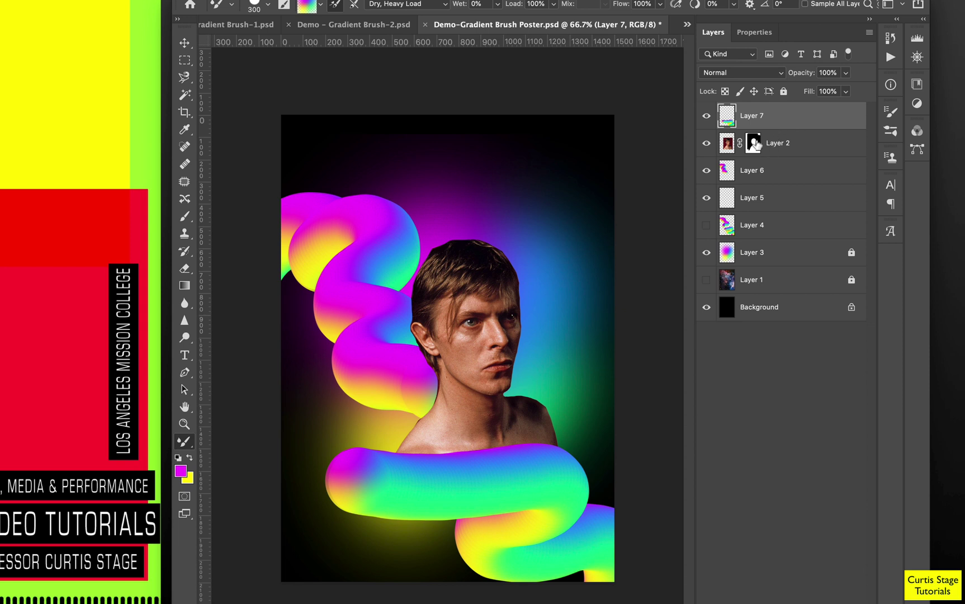
Show the galaxy image on Layer 1 behind the glow and select its layer
left_click(792, 147)
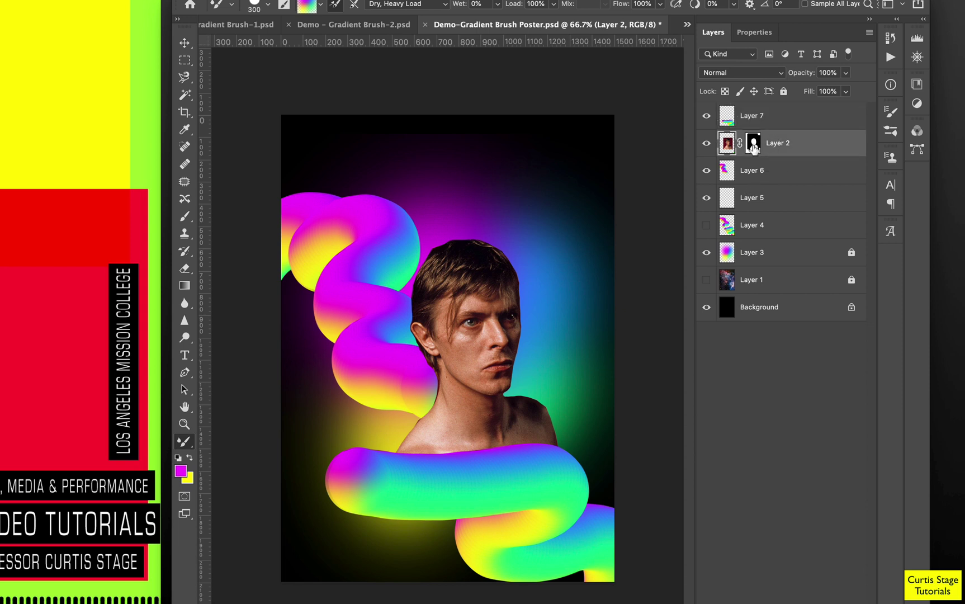
left_click(708, 283)
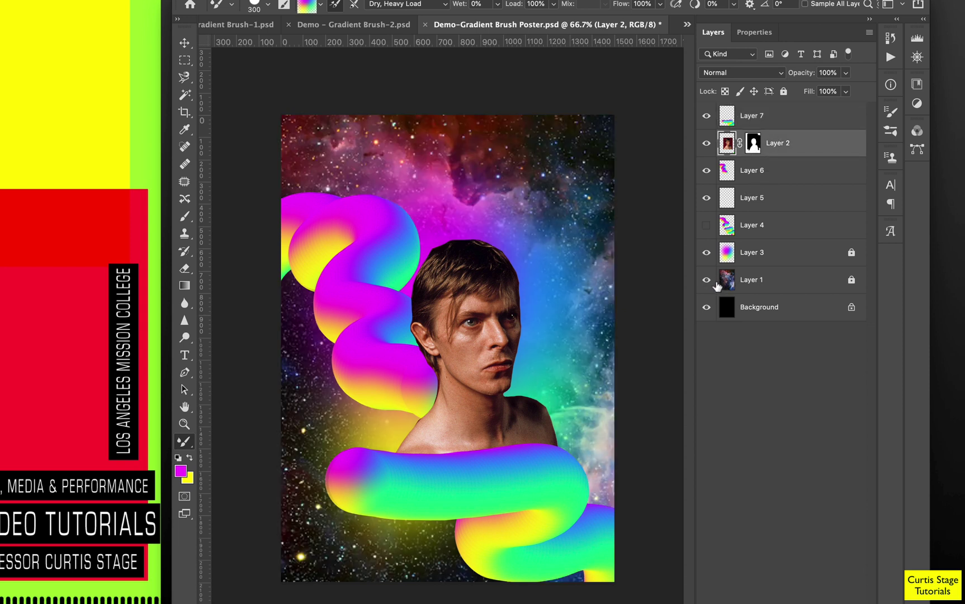
left_click(737, 289)
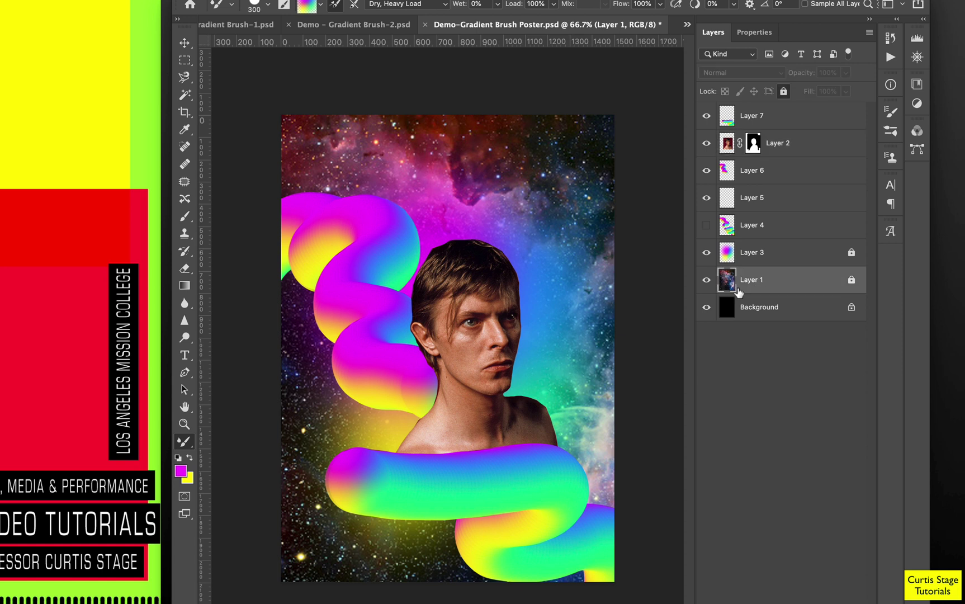
Unlock the galaxy on Layer 1, move it above the glow on Layer 3, unlock the glow and set the galaxy's blend mode to Divide
left_click(852, 281)
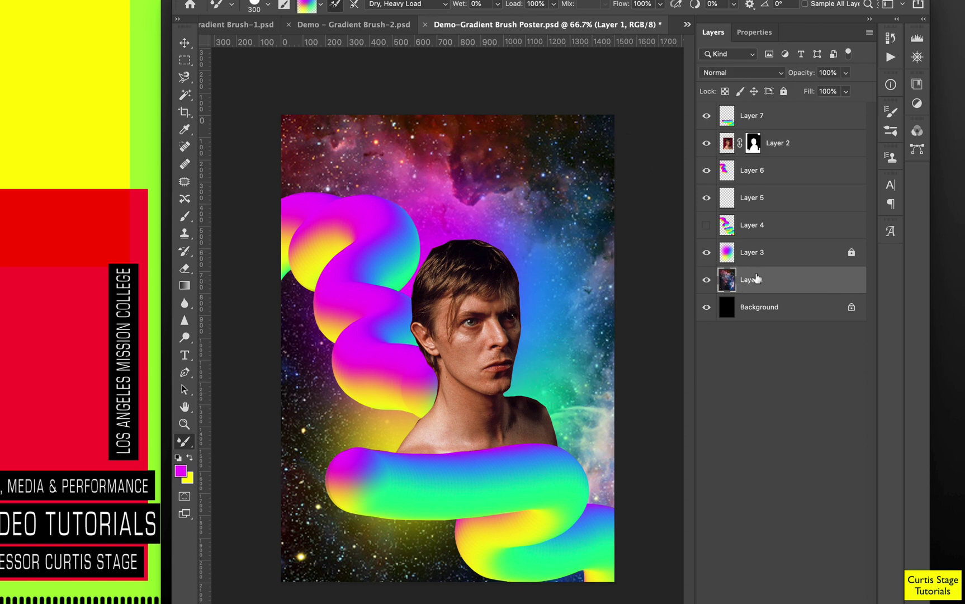
left_click_drag(758, 280, 750, 255)
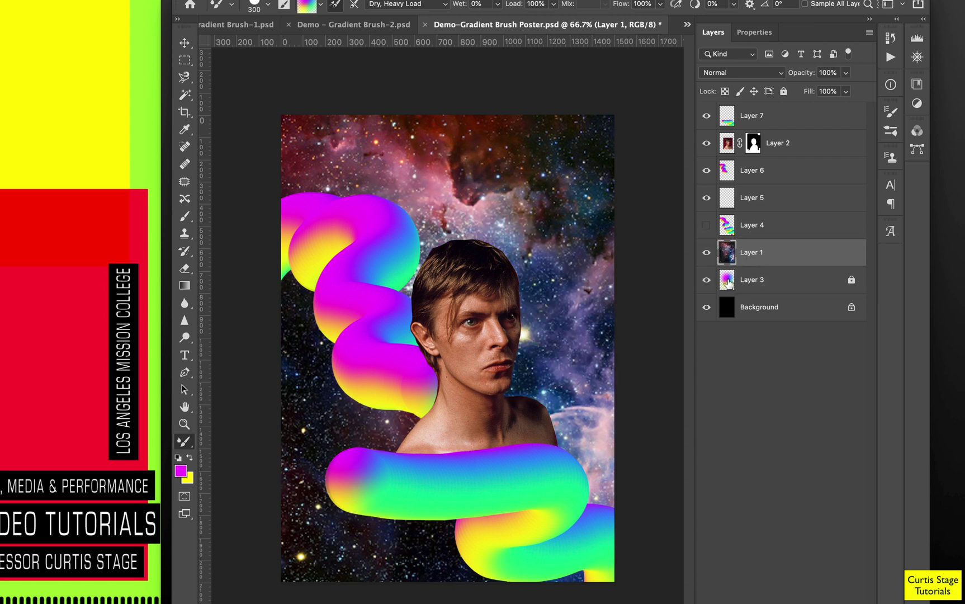
left_click(852, 280)
left_click(729, 72)
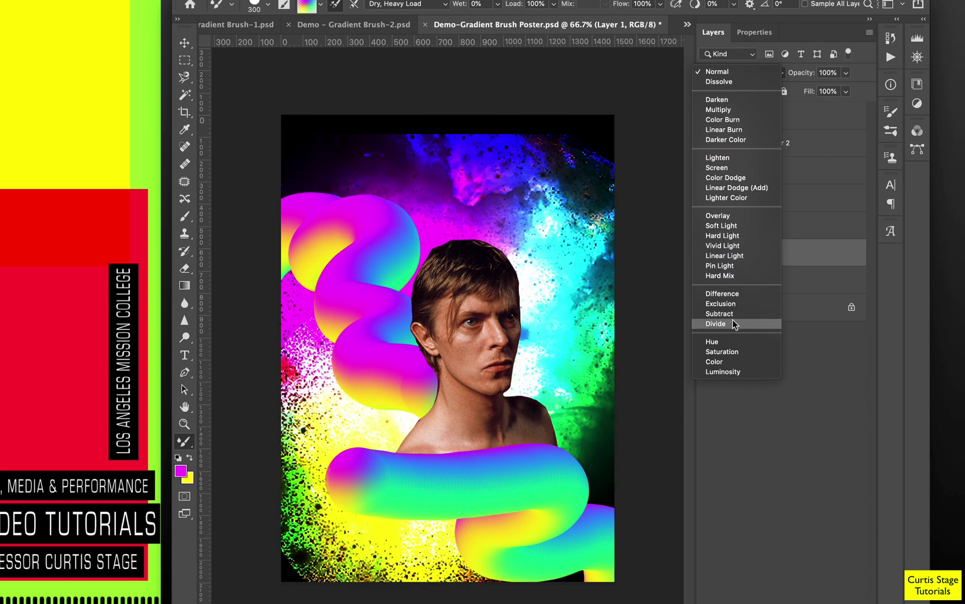
left_click(733, 324)
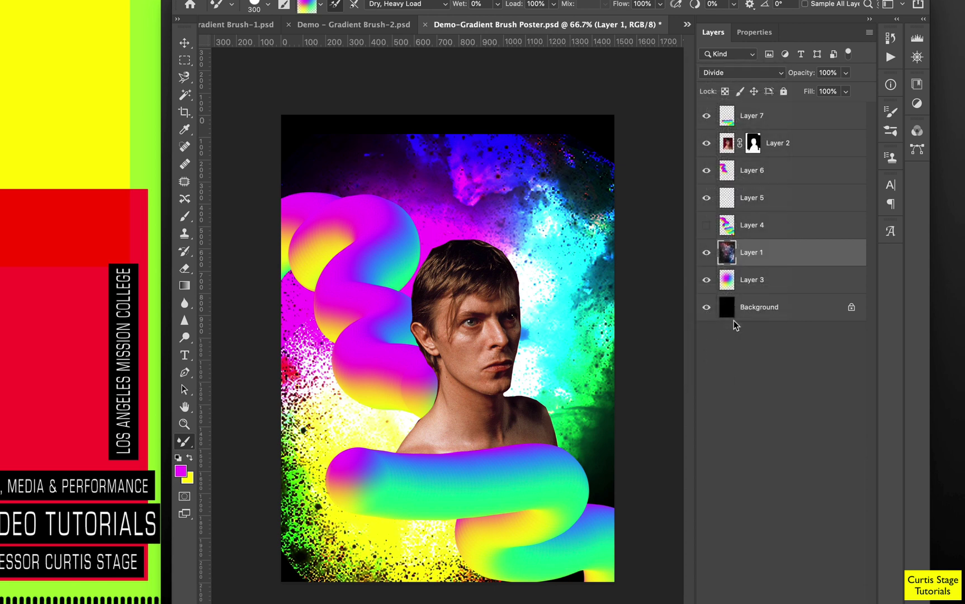
Reduce the galaxy layer's opacity to 32% and the glow layer's opacity to 55%
left_click_drag(805, 78, 801, 80)
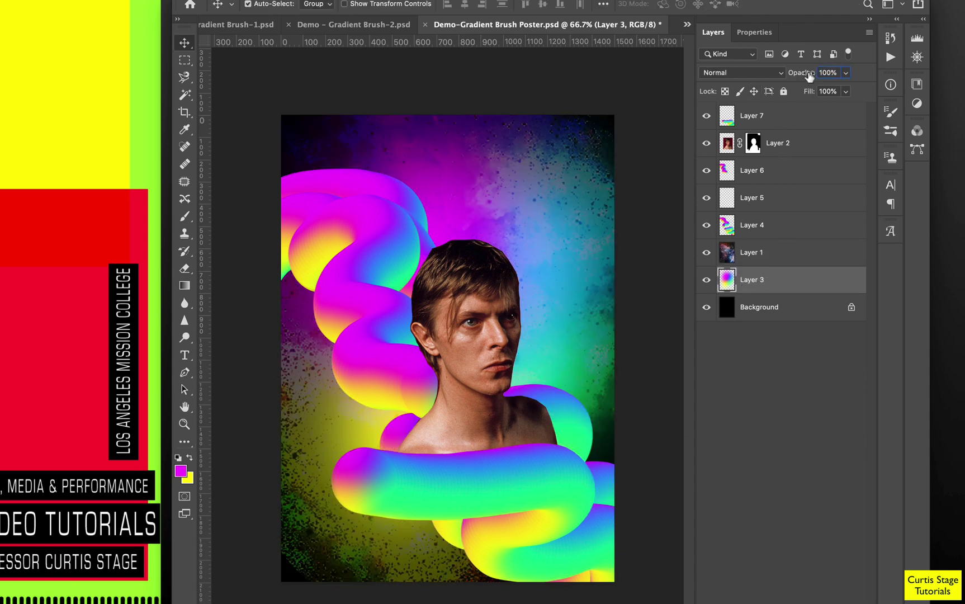
mouse_move(808, 78)
left_mouse_down()
mouse_move(775, 78)
mouse_move(797, 81)
left_mouse_up()
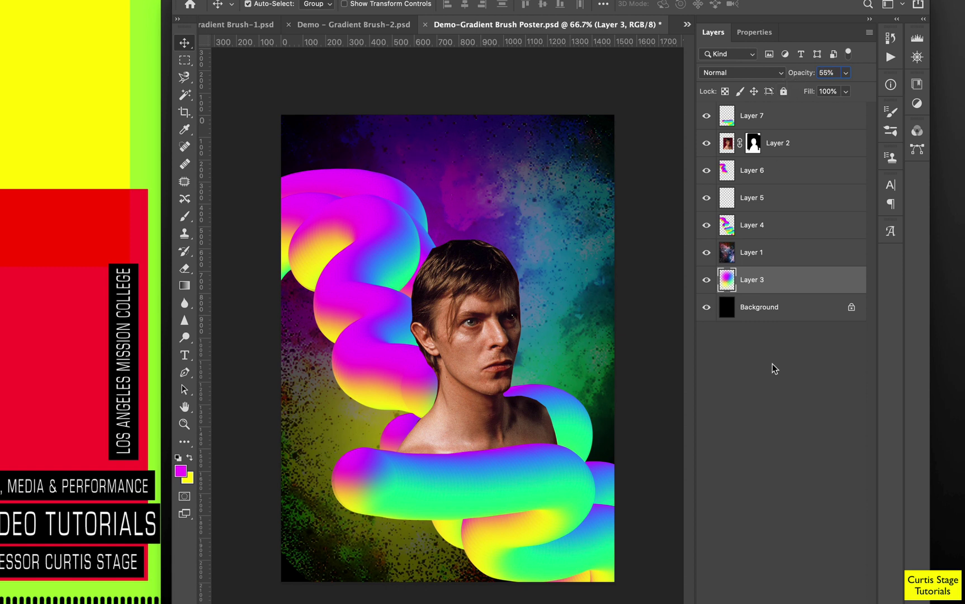
left_click(764, 253)
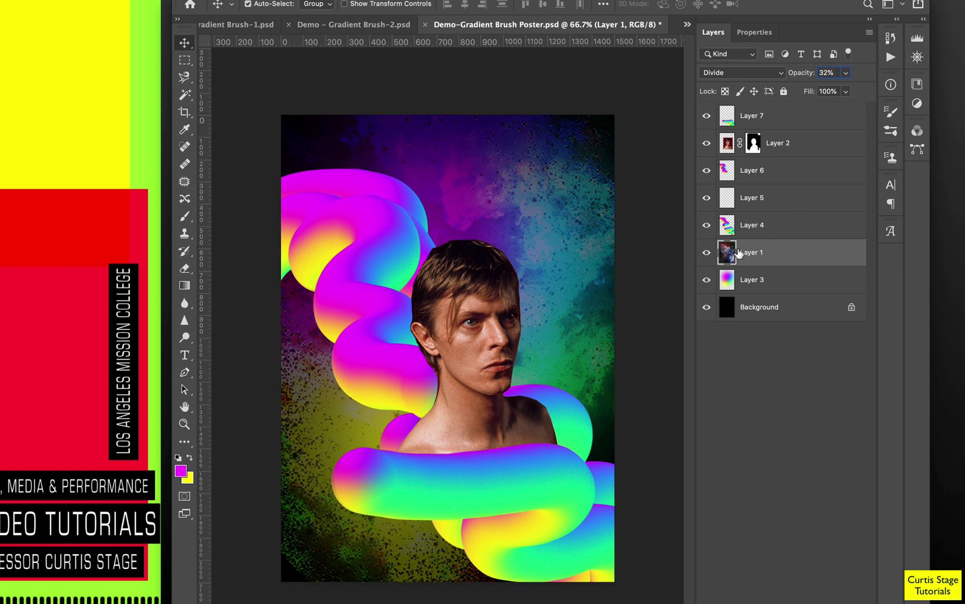
left_click(761, 284)
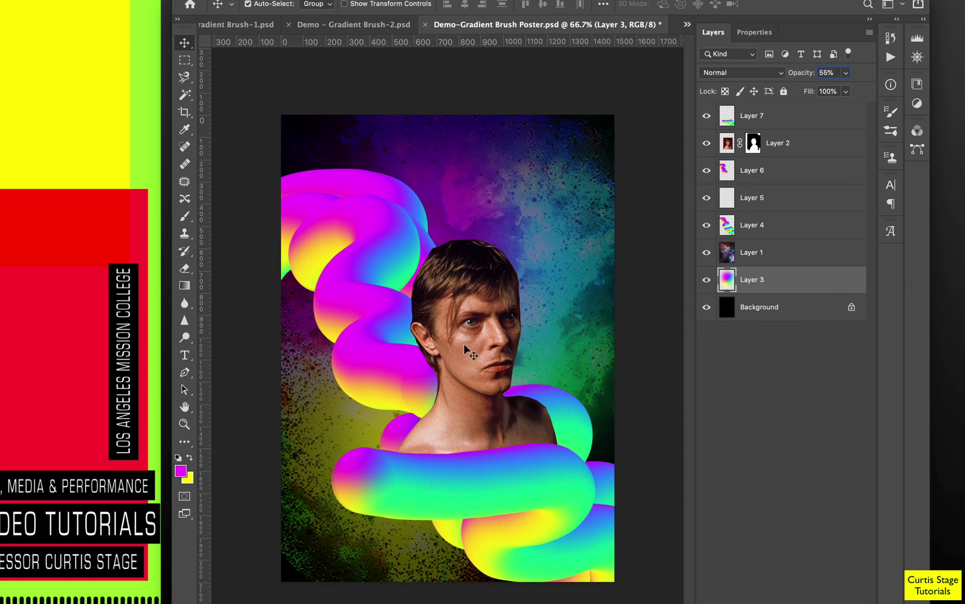
Move the lower gradient shape down and right to reveal more chest, and shift the upper gradient shape slightly up and left
left_click(497, 347)
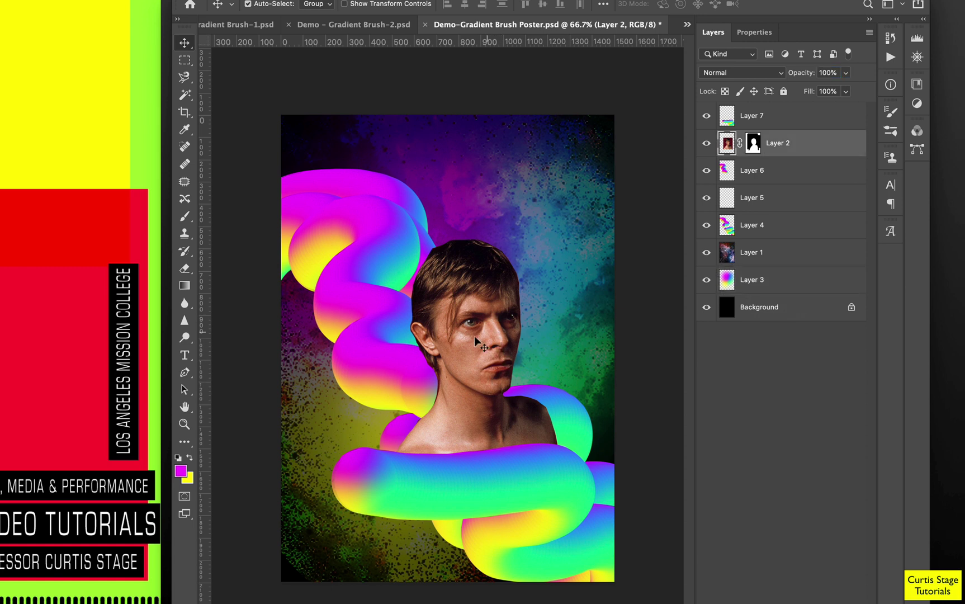
left_click(507, 506)
left_click_drag(506, 506, 520, 530)
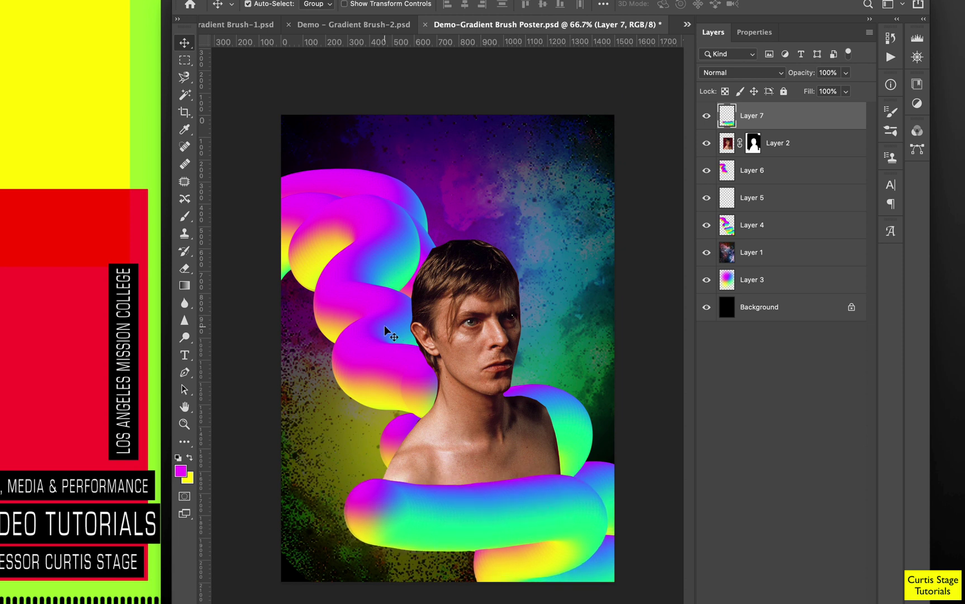
left_click_drag(386, 334, 377, 302)
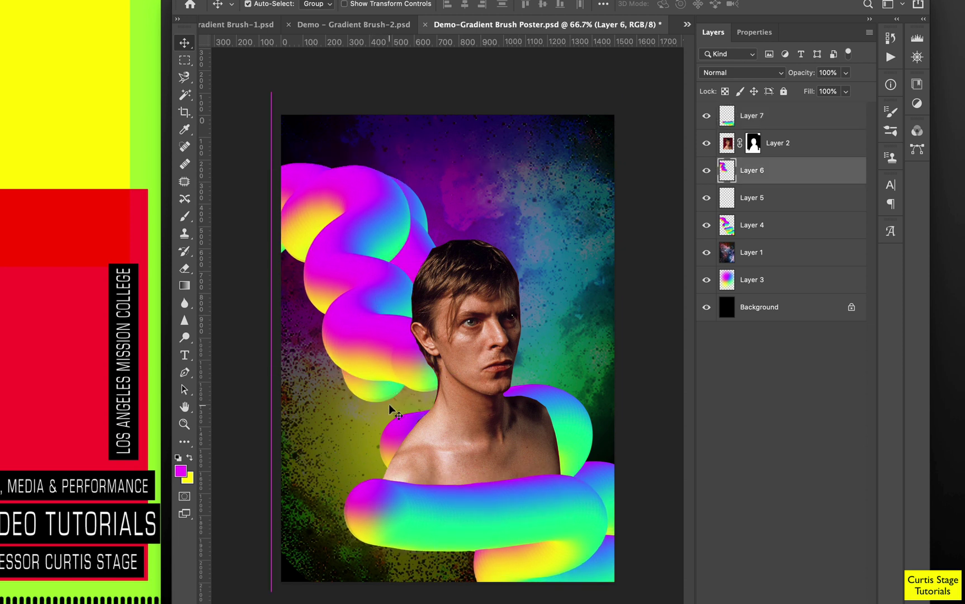
Compare the poster with and without the gradient shapes on Layer 4, leave that layer hidden and select the portrait layer
left_click(707, 226)
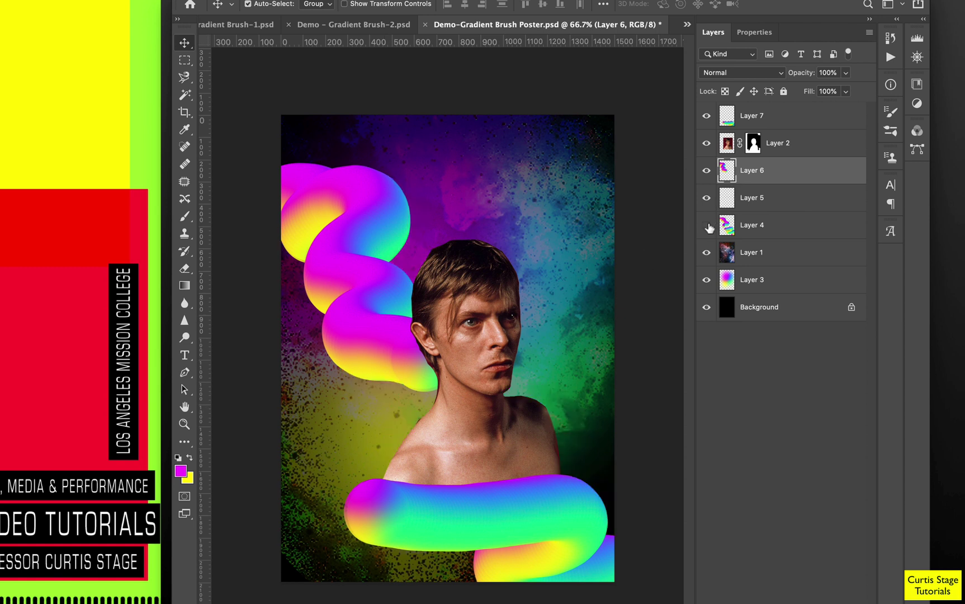
left_click(707, 226)
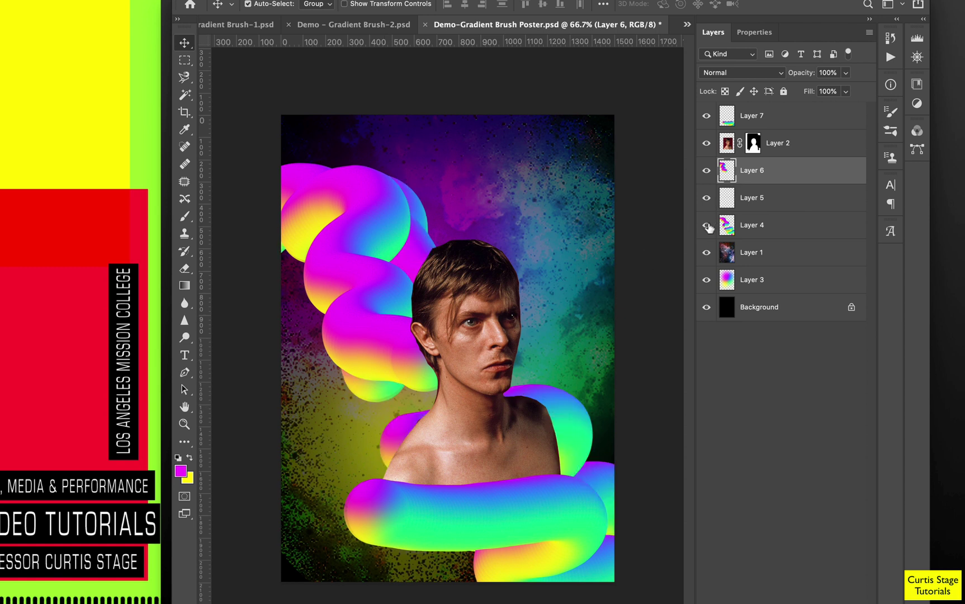
left_click(707, 225)
left_click(707, 225)
left_click(707, 226)
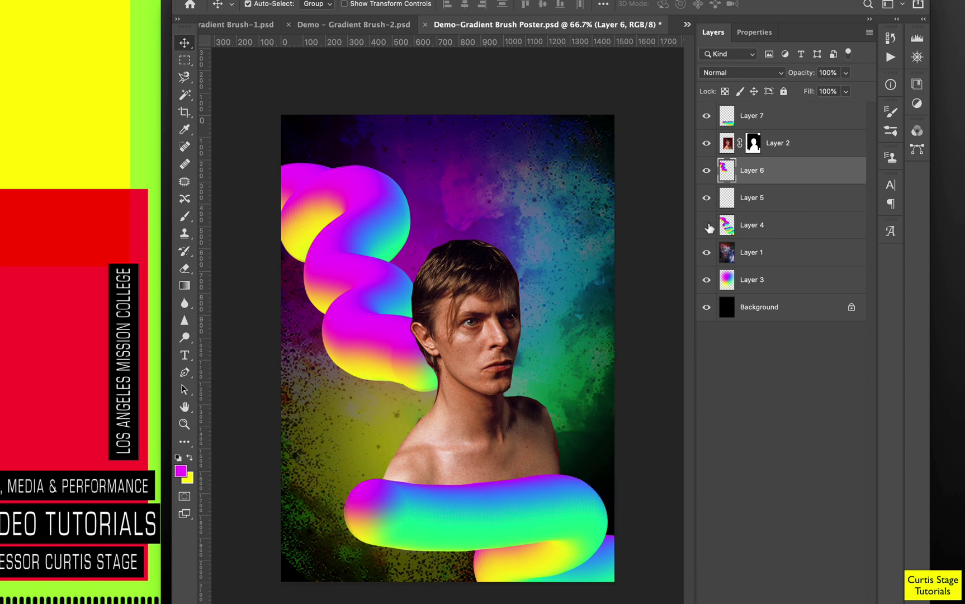
left_click(707, 225)
left_click(773, 123)
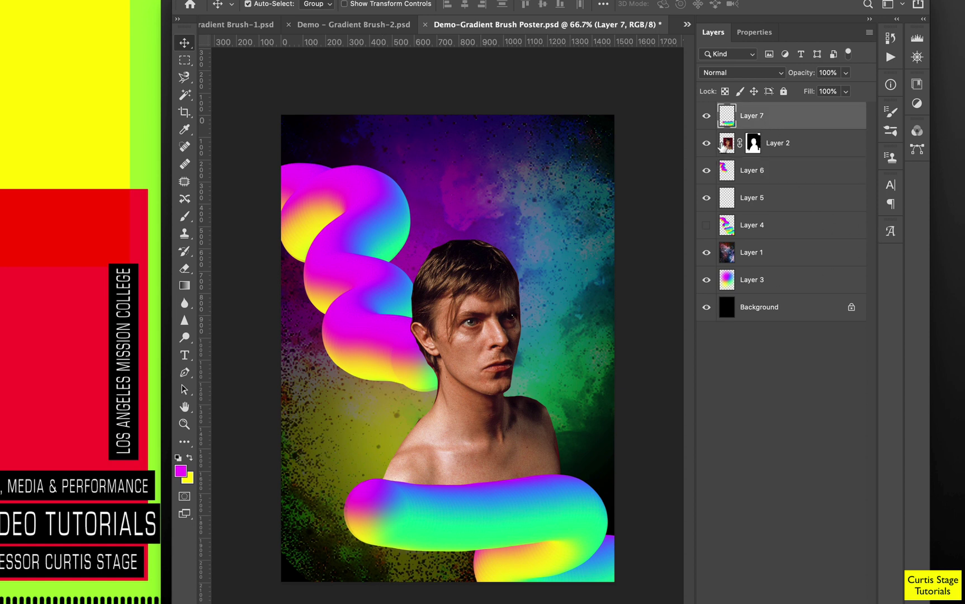
left_click(809, 149)
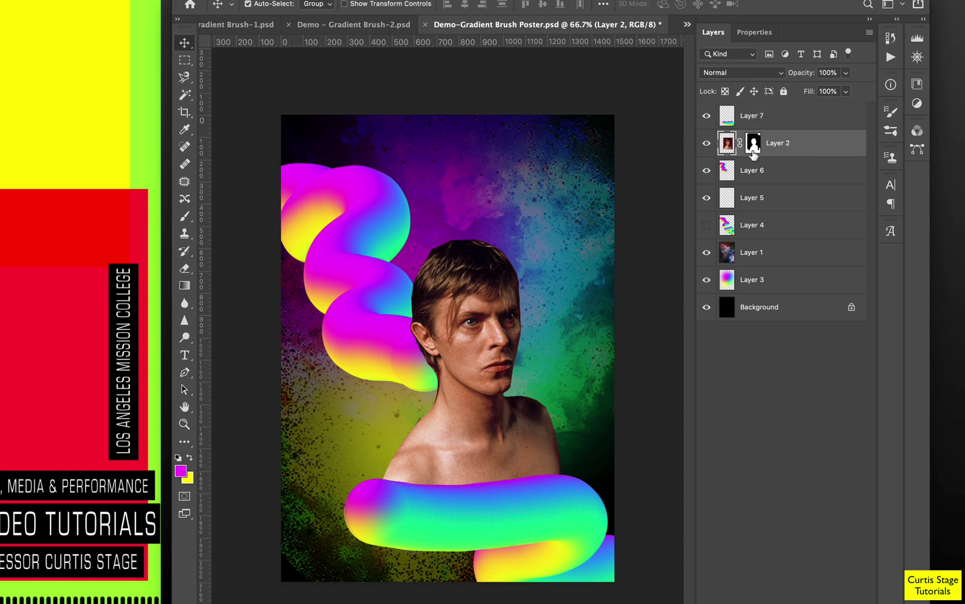
Show the hidden layers in the Demo – Gradient Brush-2 document and examine its stacked portrait copies
left_click(319, 24)
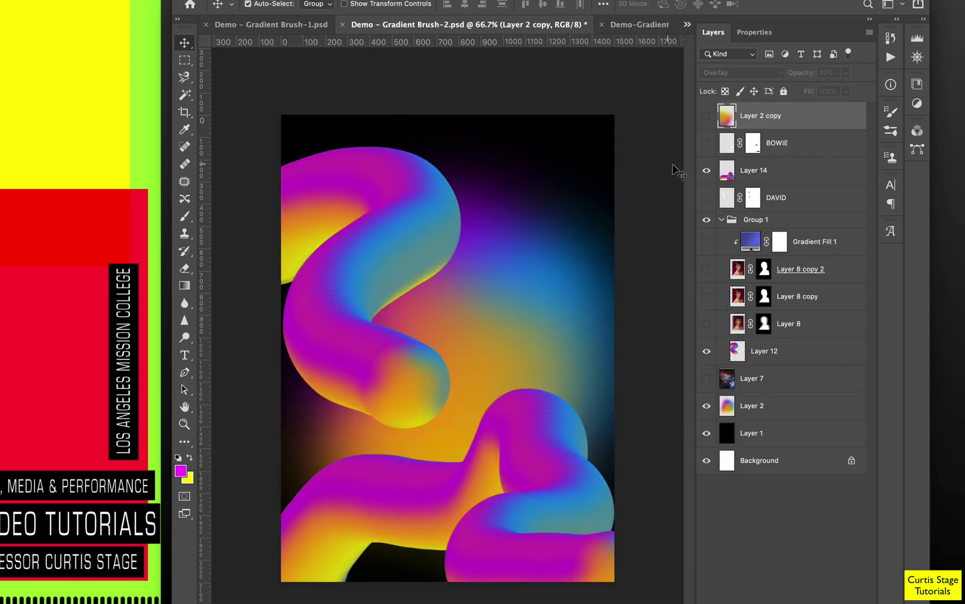
left_click_drag(706, 116, 705, 330)
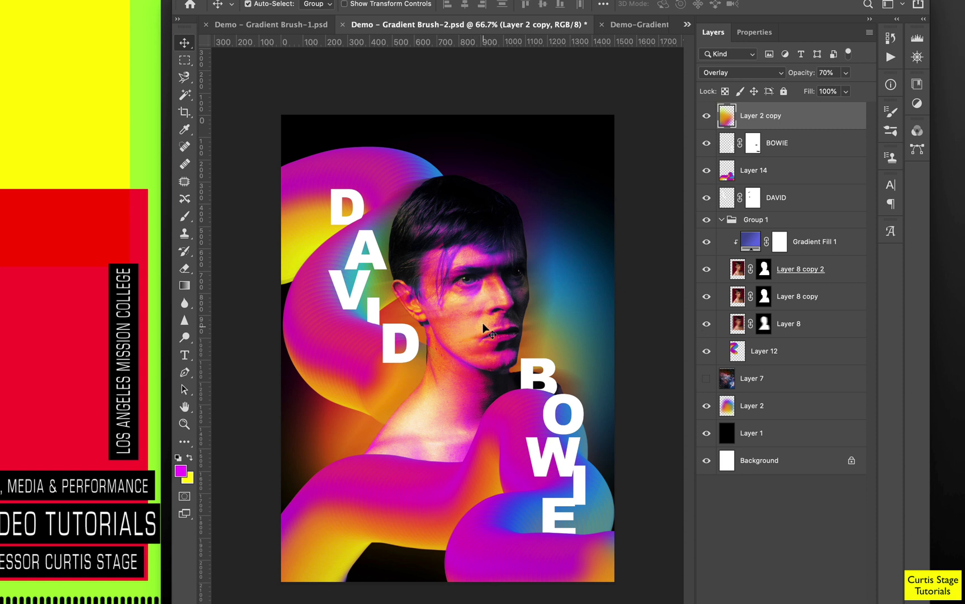
left_click(806, 275)
left_click(804, 296)
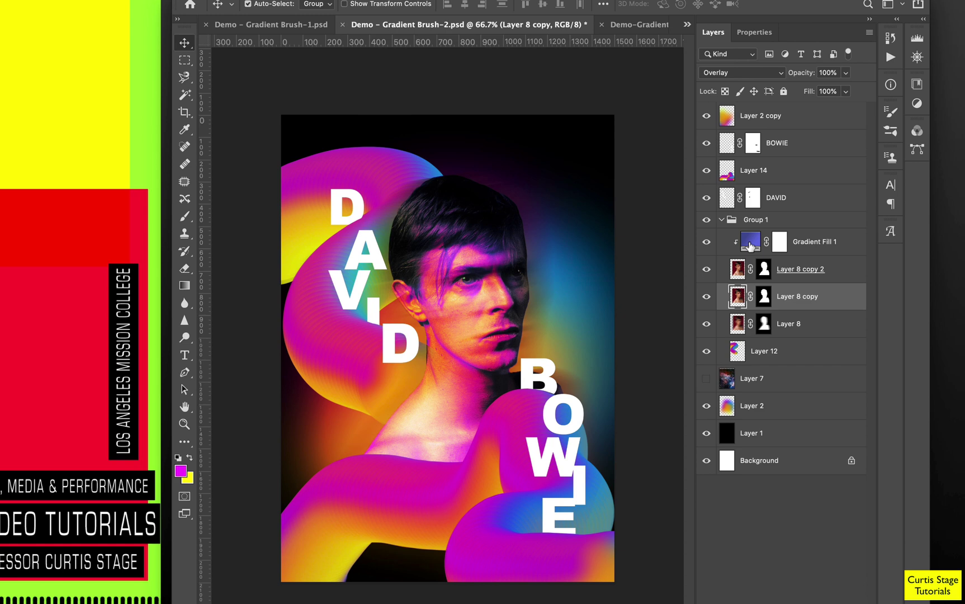
Return to the Demo-Gradient Brush Poster document and duplicate the masked portrait on Layer 2
left_click(637, 24)
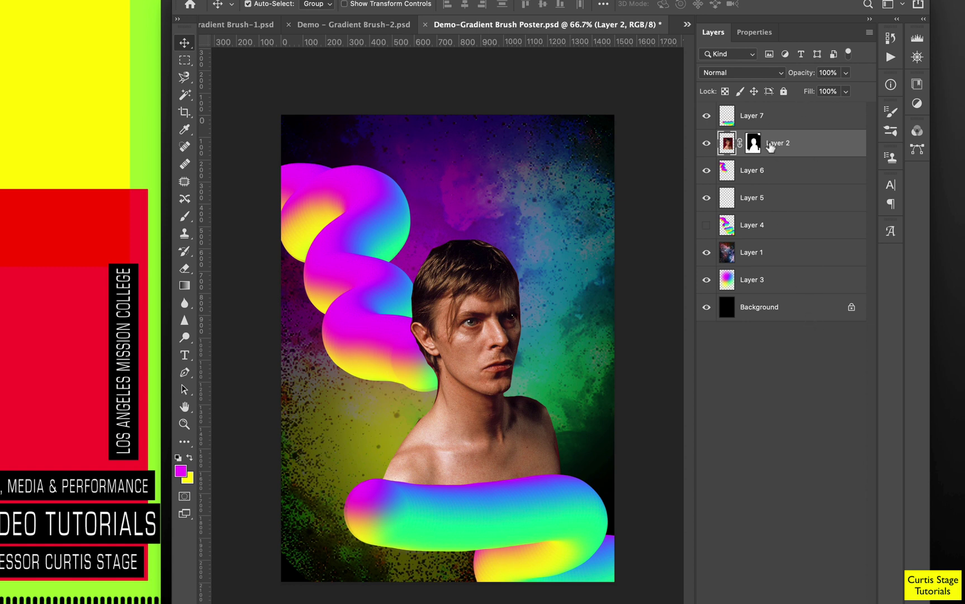
key("ctrl+j")
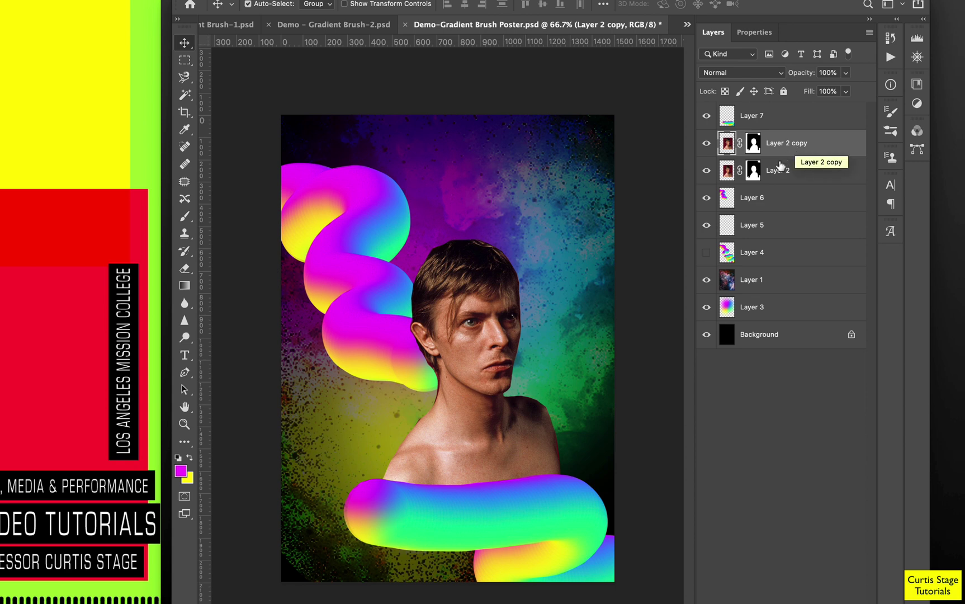
Apply a Motion Blur to the original portrait on Layer 2 with an angle of 14° and a distance of 172 pixels
left_click(777, 172)
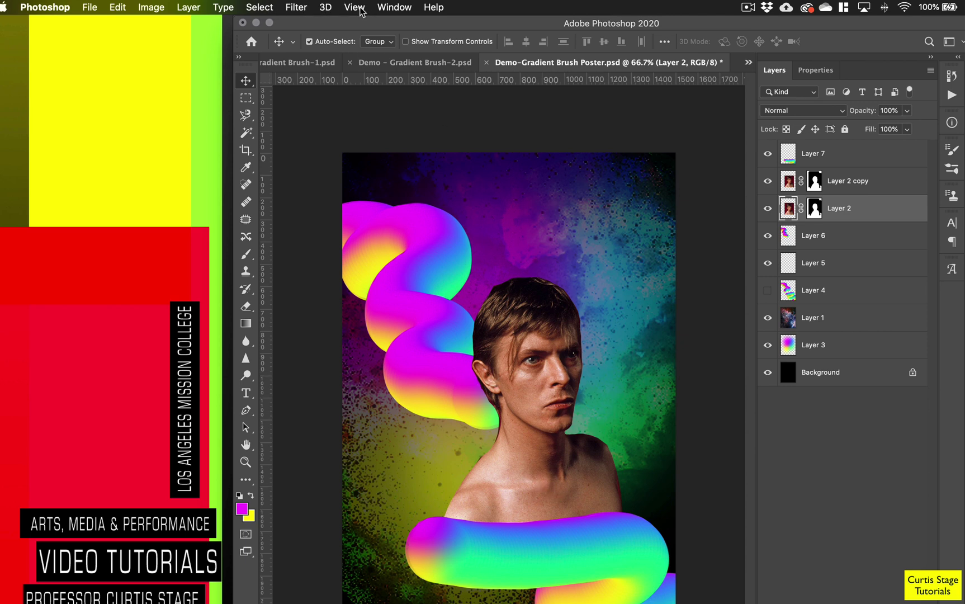
left_click(296, 7)
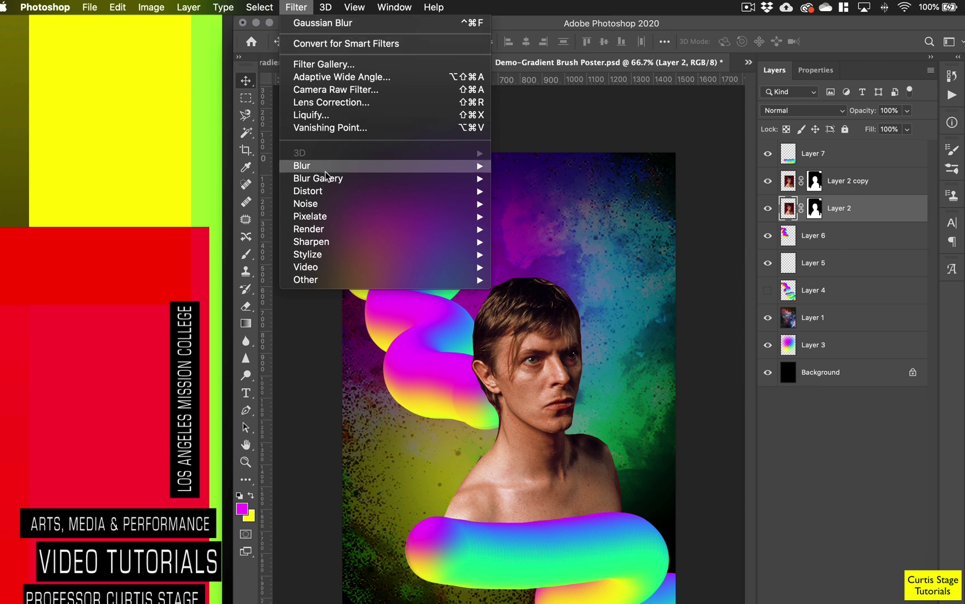
mouse_move(326, 168)
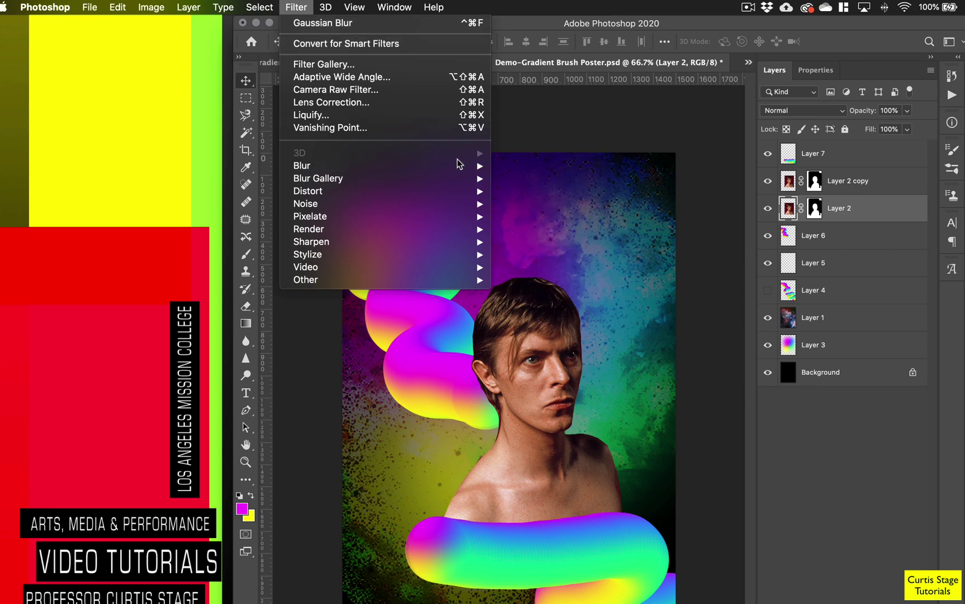
left_click(533, 242)
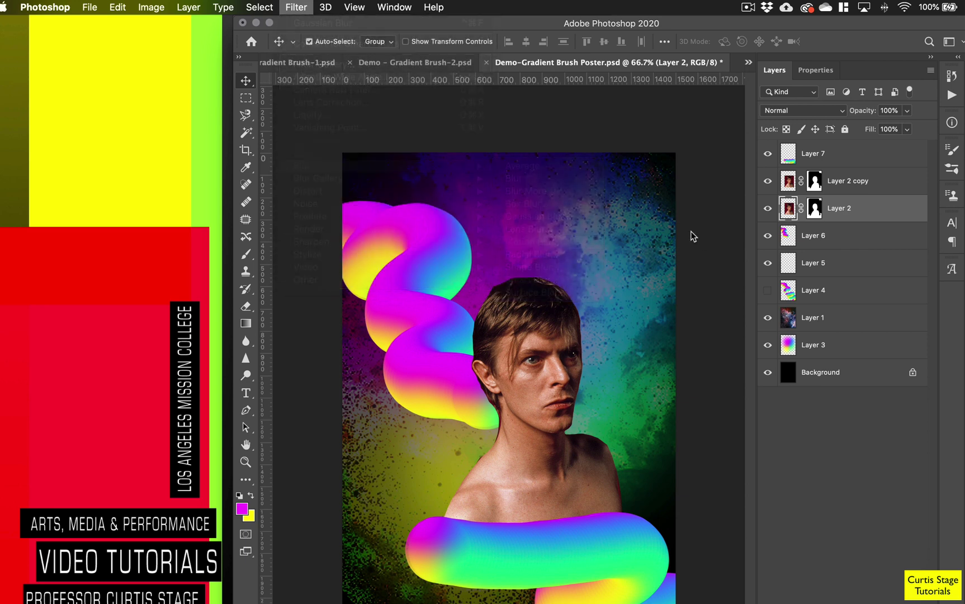
left_click_drag(743, 190, 815, 183)
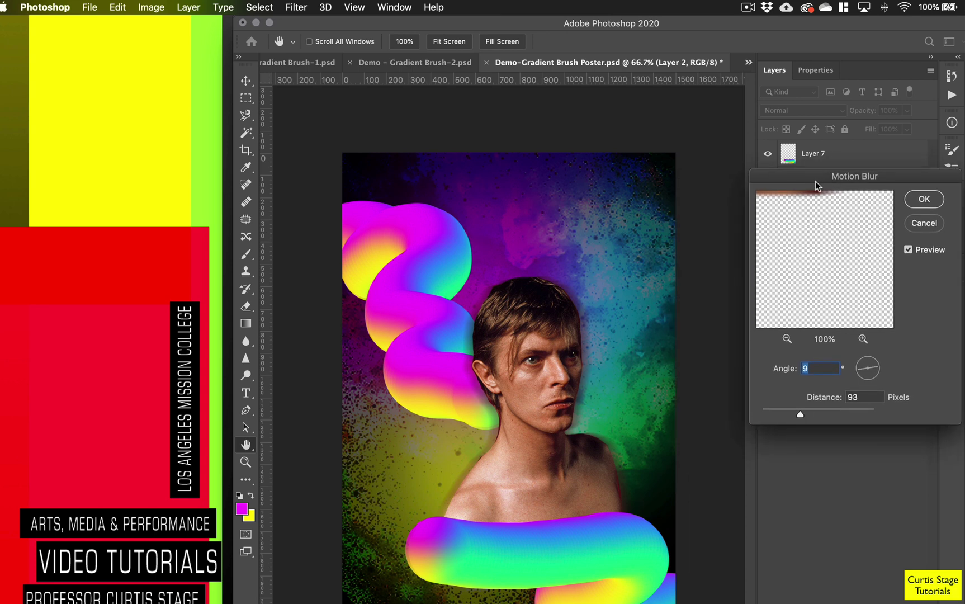
left_click_drag(814, 414, 815, 416)
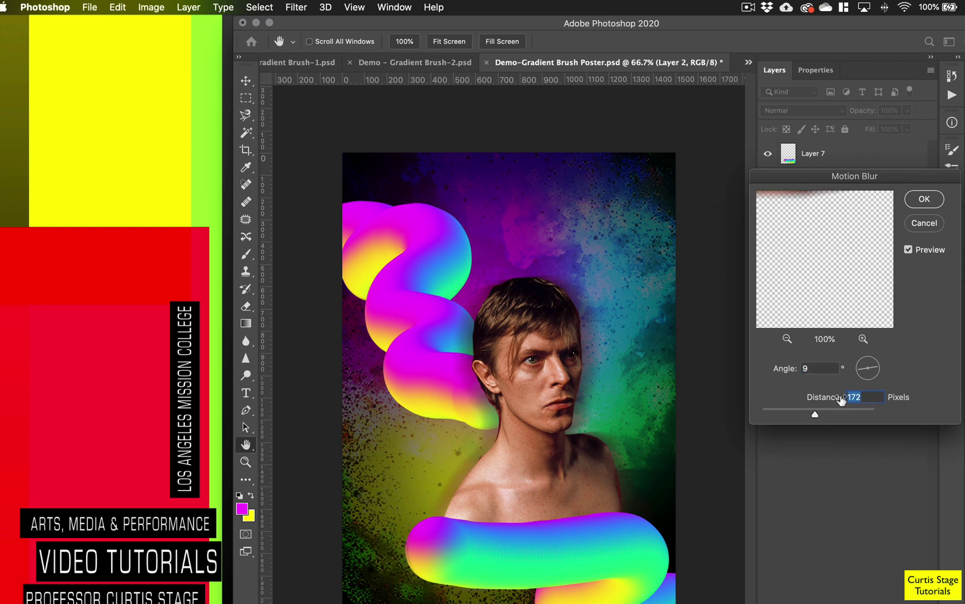
left_click(879, 365)
left_click_drag(879, 368, 881, 374)
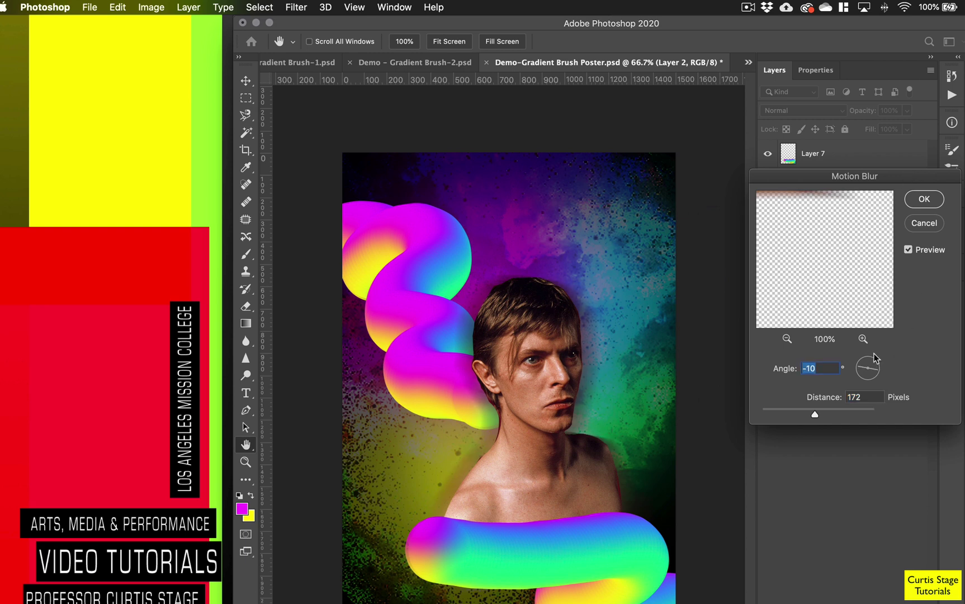
left_click(876, 367)
left_click(878, 366)
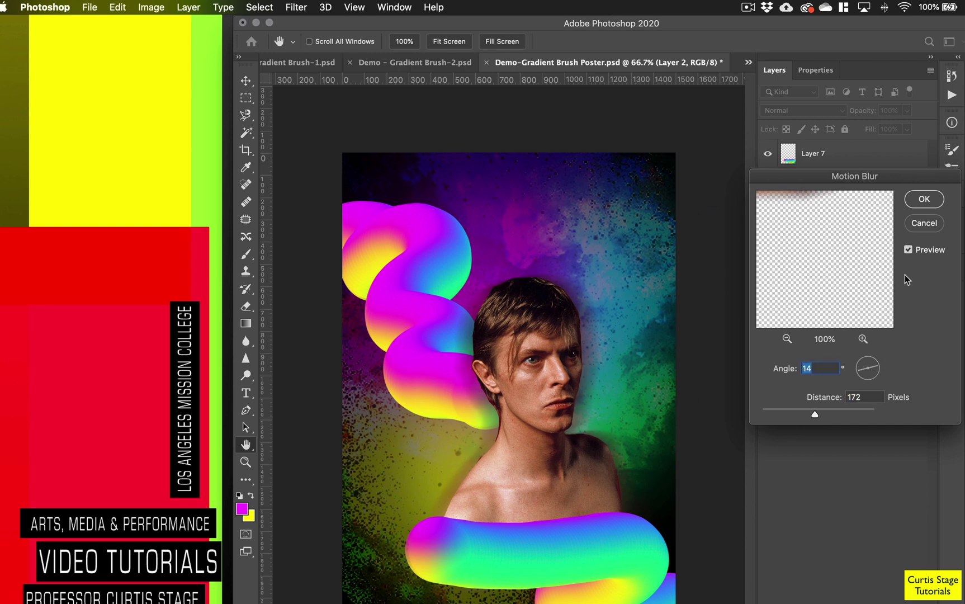
left_click(923, 200)
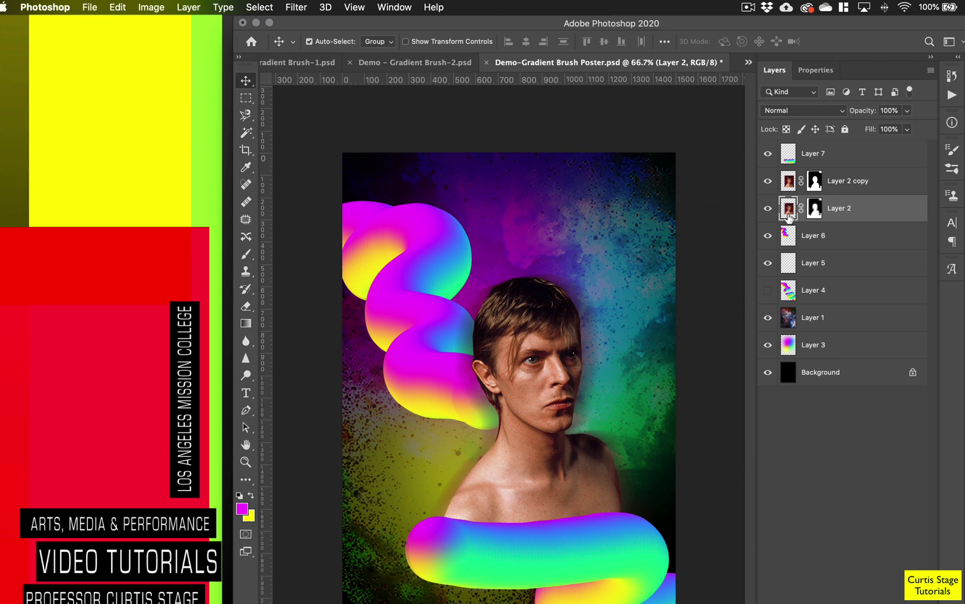
Lock the sharp portrait on Layer 2 copy and move the blurred portrait on Layer 2 up and right behind it
left_click(870, 189)
left_click(845, 130)
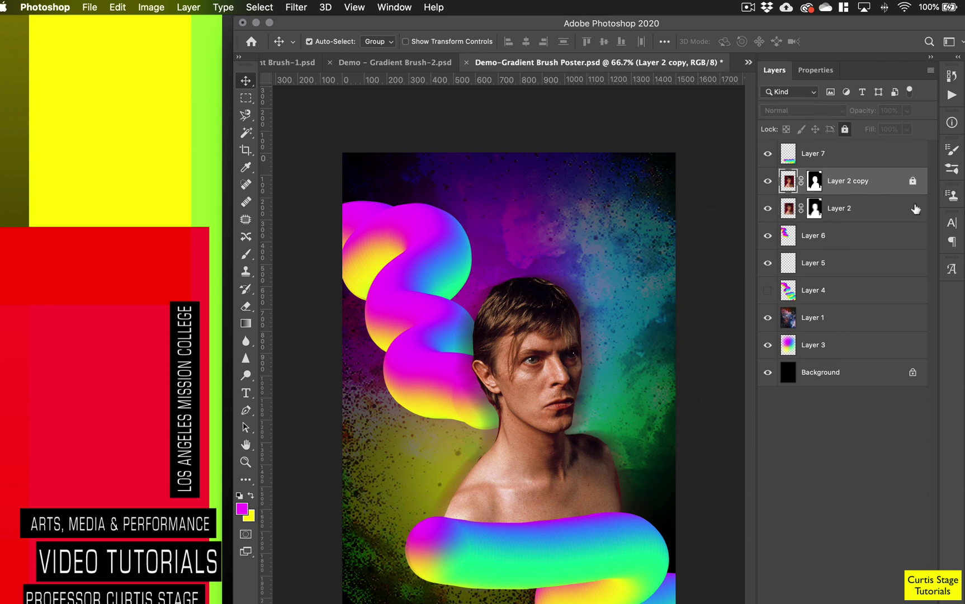
left_click(894, 212)
left_click_drag(589, 376, 604, 337)
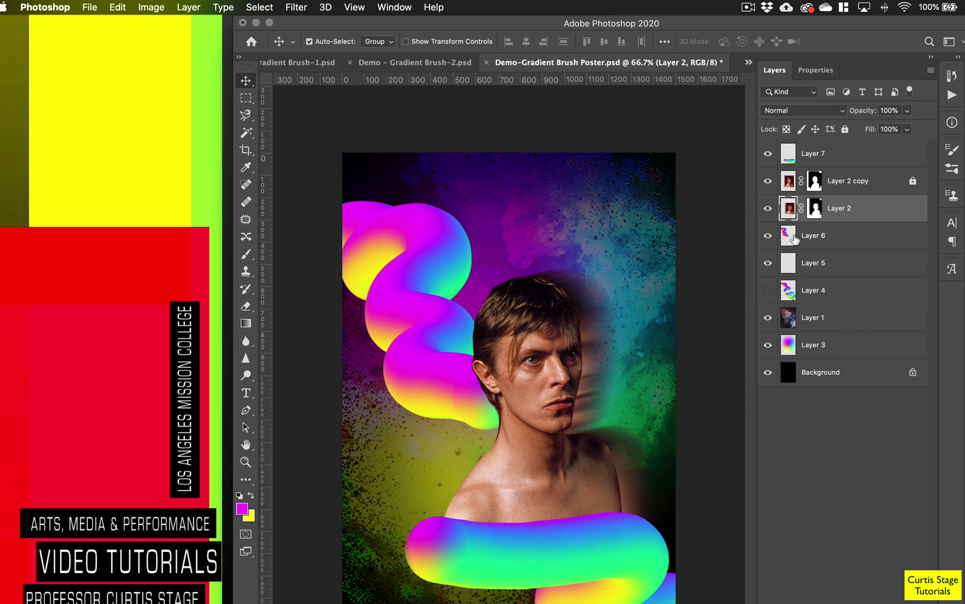
Unlock the sharp portrait on Layer 2 copy and lock the blurred portrait on Layer 2
left_click(845, 188)
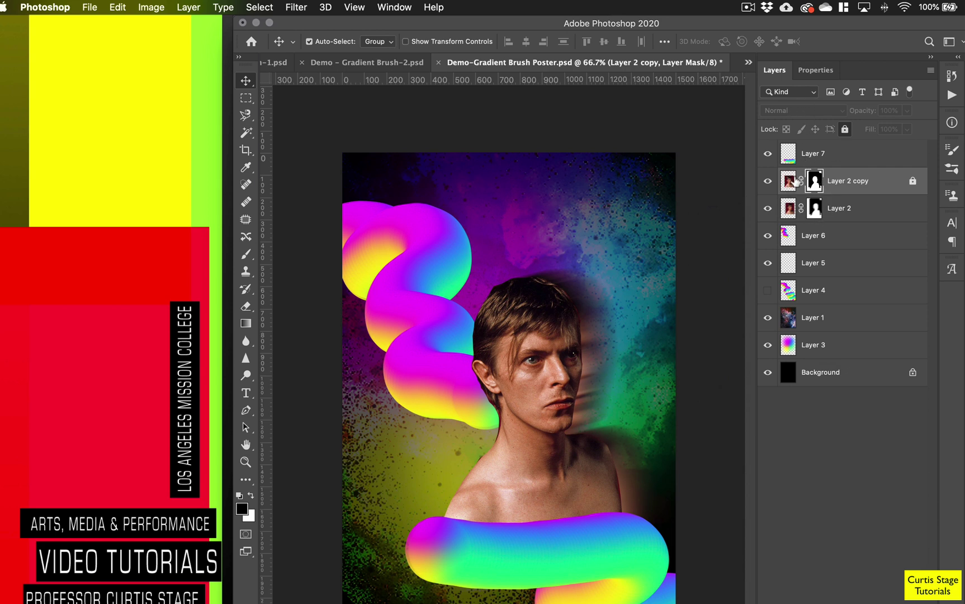
left_click(913, 182)
left_click(912, 208)
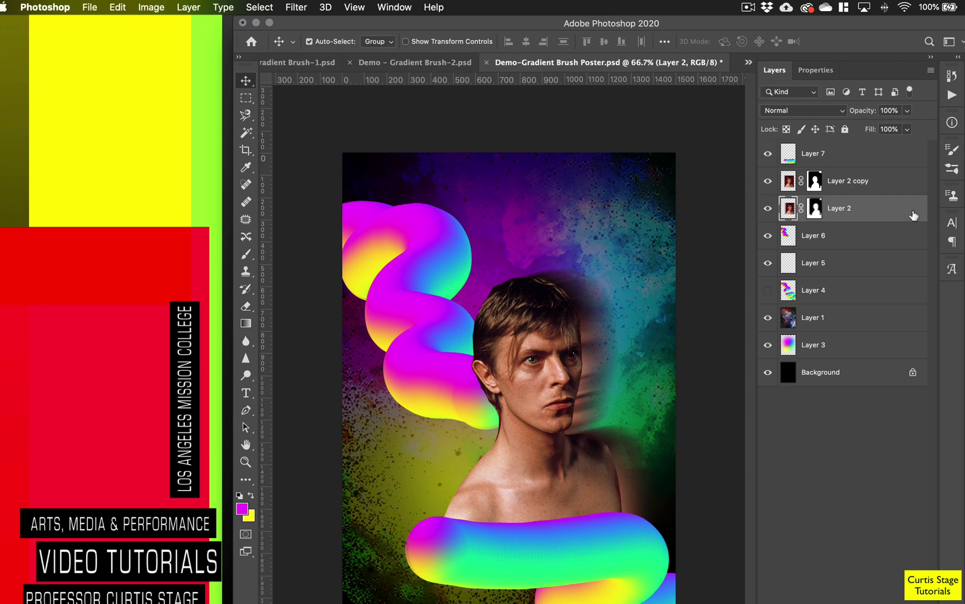
left_click(845, 129)
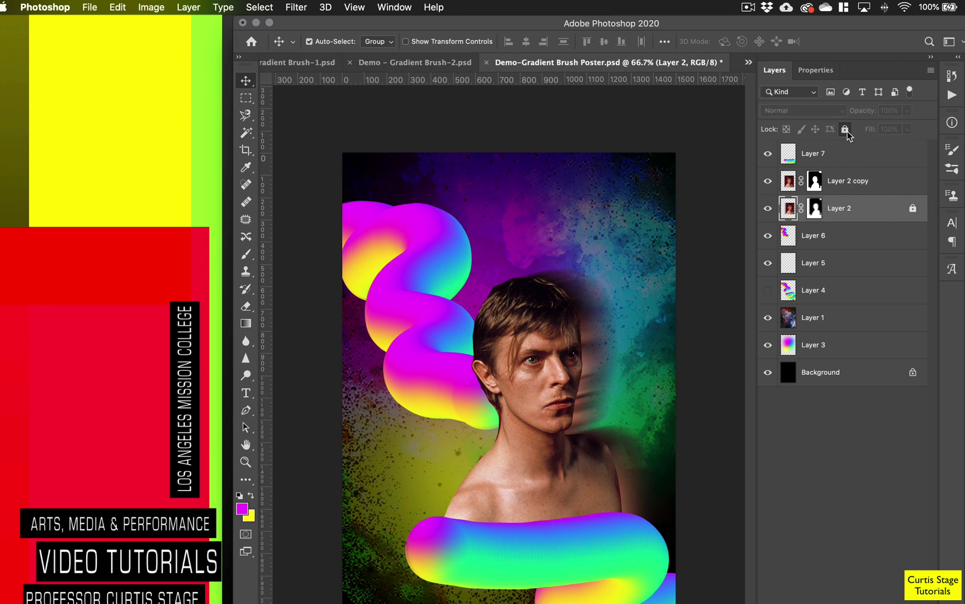
Rename the locked blurred portrait layer, Layer 2, as "Blur Bowie"
double_click(855, 208)
type("Blur Bowie")
key("Return")
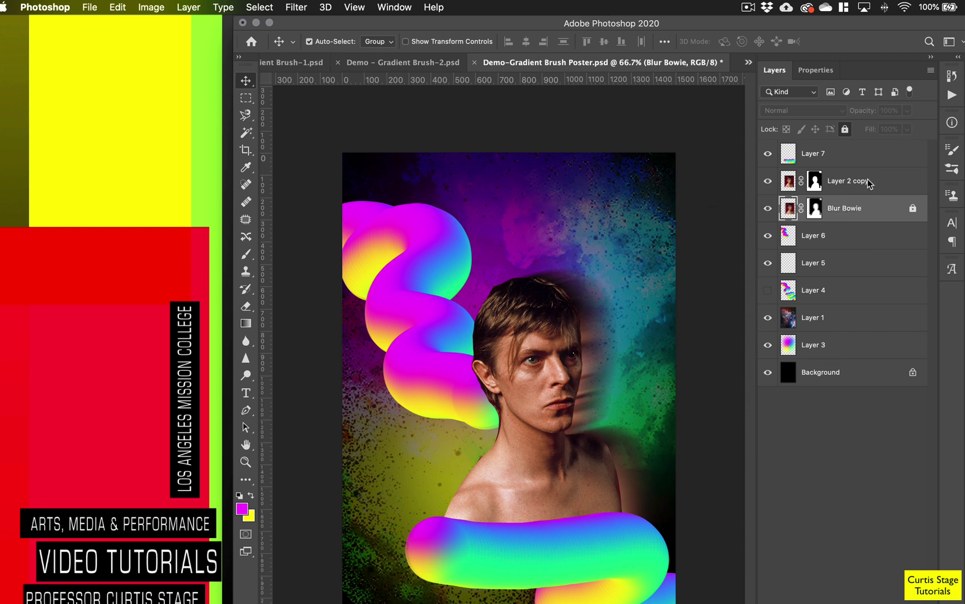
Set the blend mode of the sharp portrait on Layer 2 copy to Lighten
left_click(850, 183)
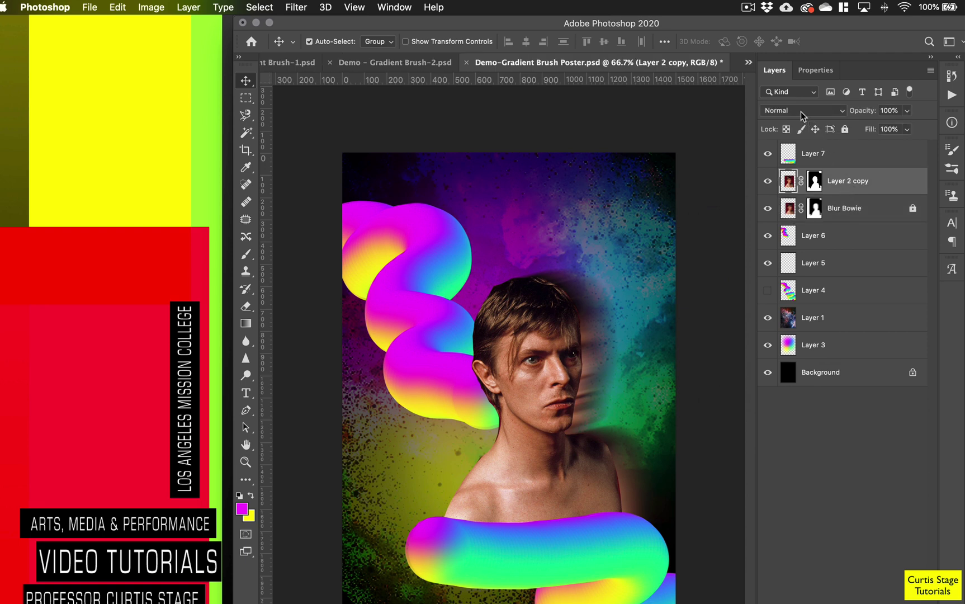
left_click(802, 112)
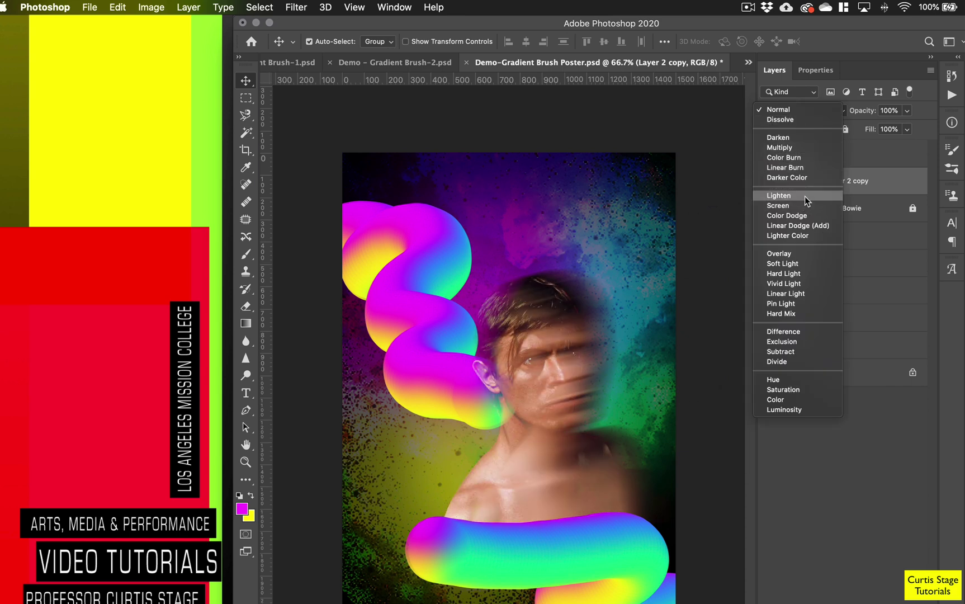
left_click(805, 196)
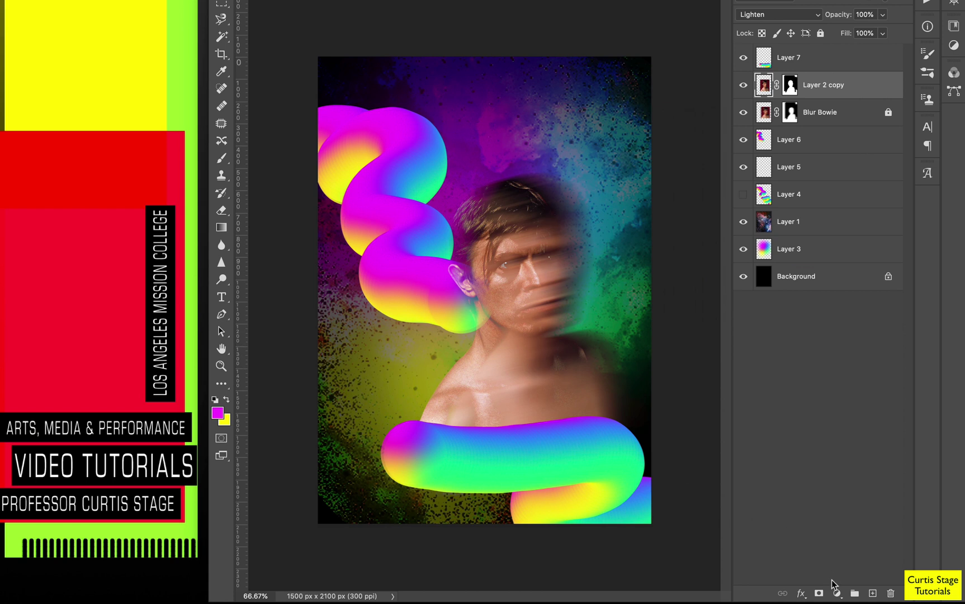
Add a Gradient fill layer above Layer 2 copy and open its gradient for editing
left_click(837, 593)
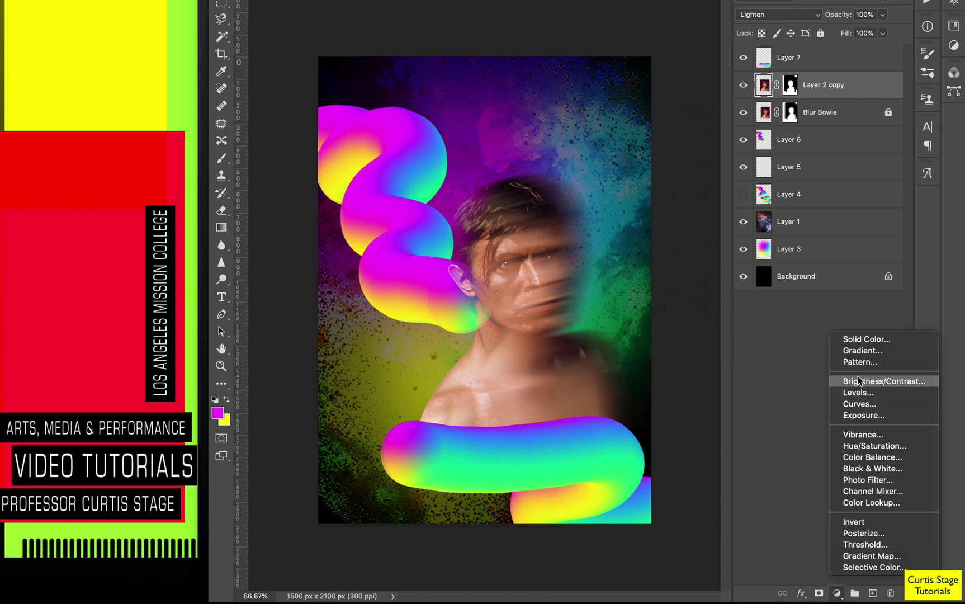
left_click(862, 350)
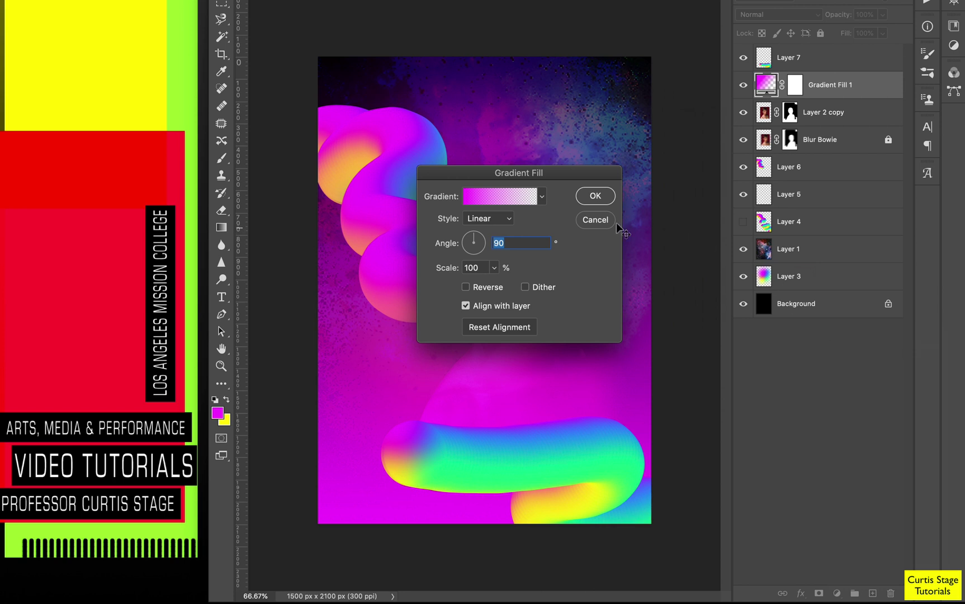
left_click_drag(564, 177, 456, 64)
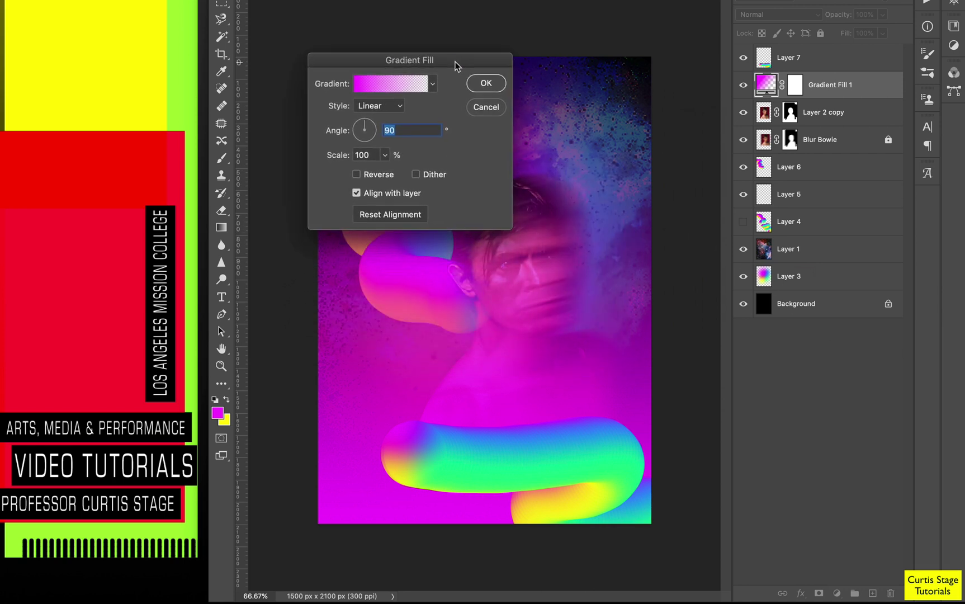
left_click(389, 92)
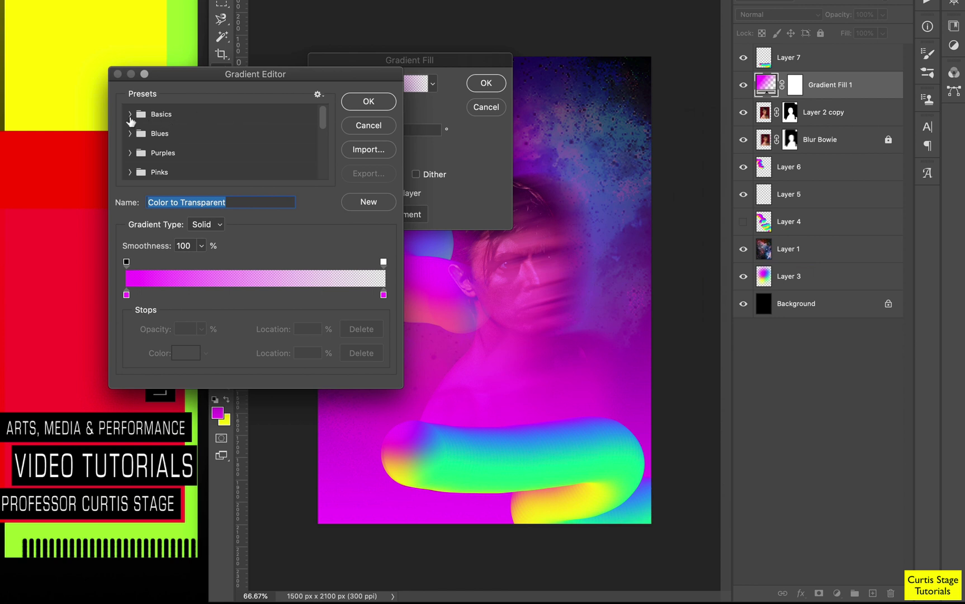
Try several gradient presets from the Blues group on the fill layer, including Blue_14, Blue_29, Blue_30, Blue_13 and Blue_03
left_click(130, 134)
left_click(228, 172)
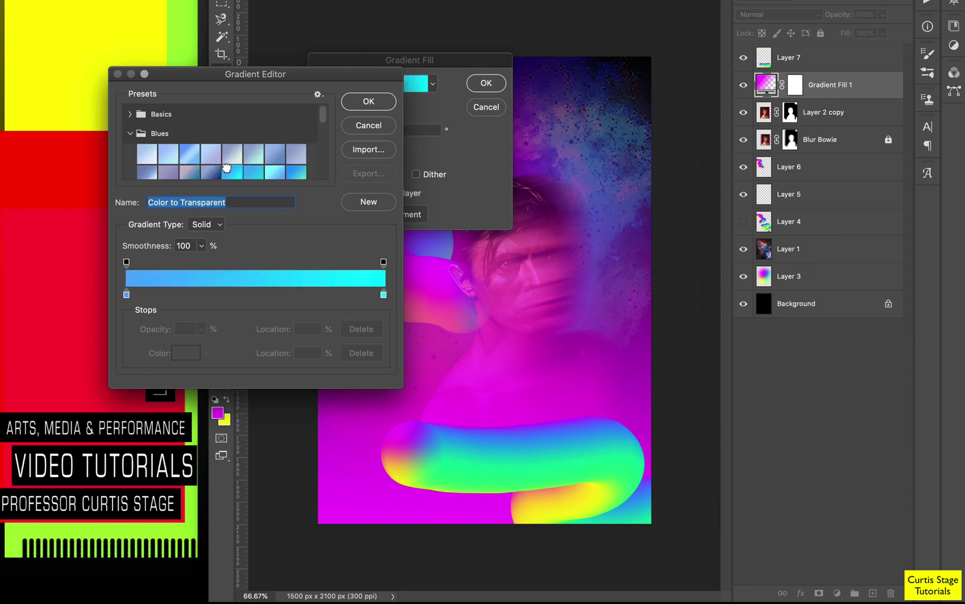
left_click(275, 172)
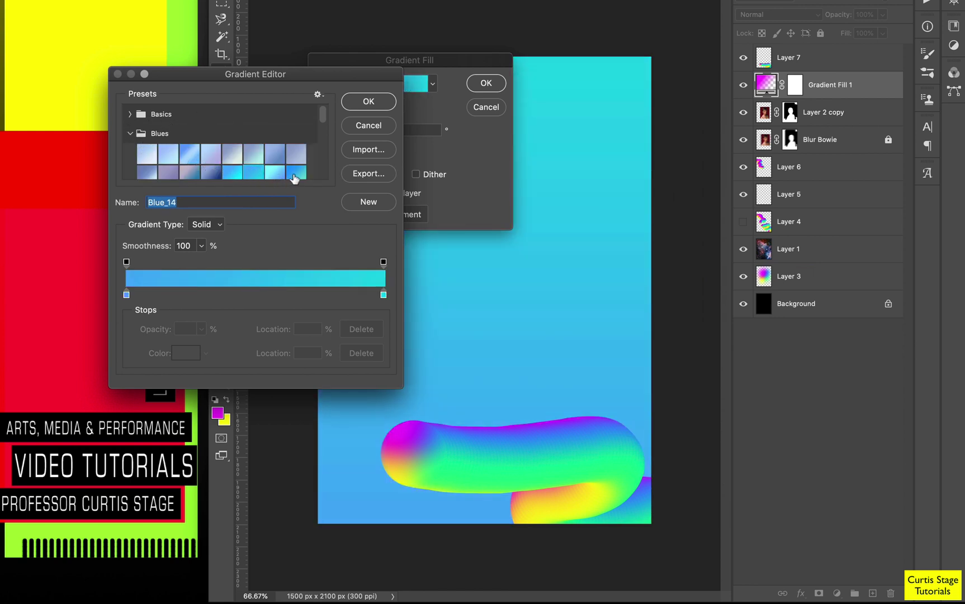
scroll(281, 171, "down", 3)
left_click(238, 130)
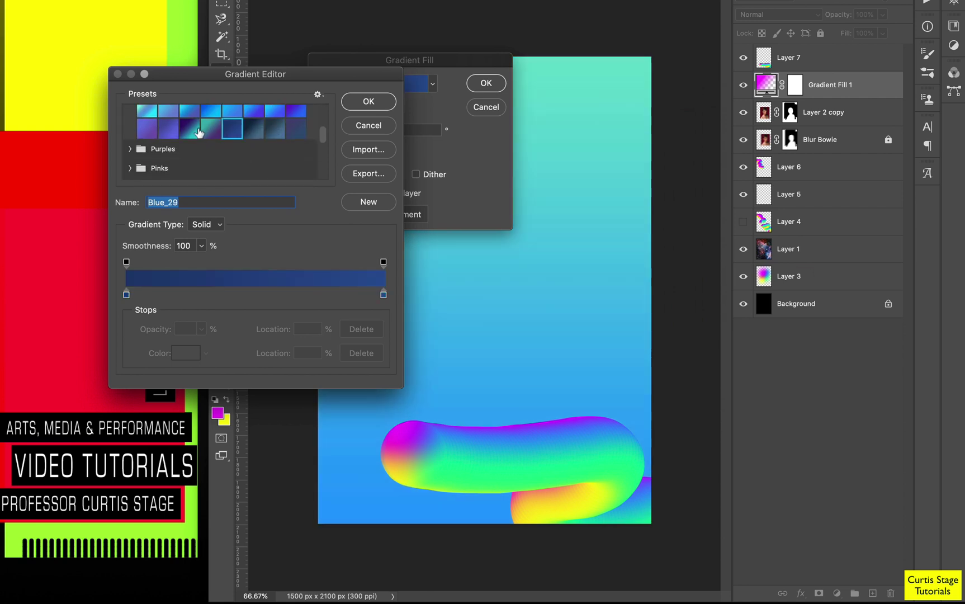
left_click(193, 128)
left_click(254, 128)
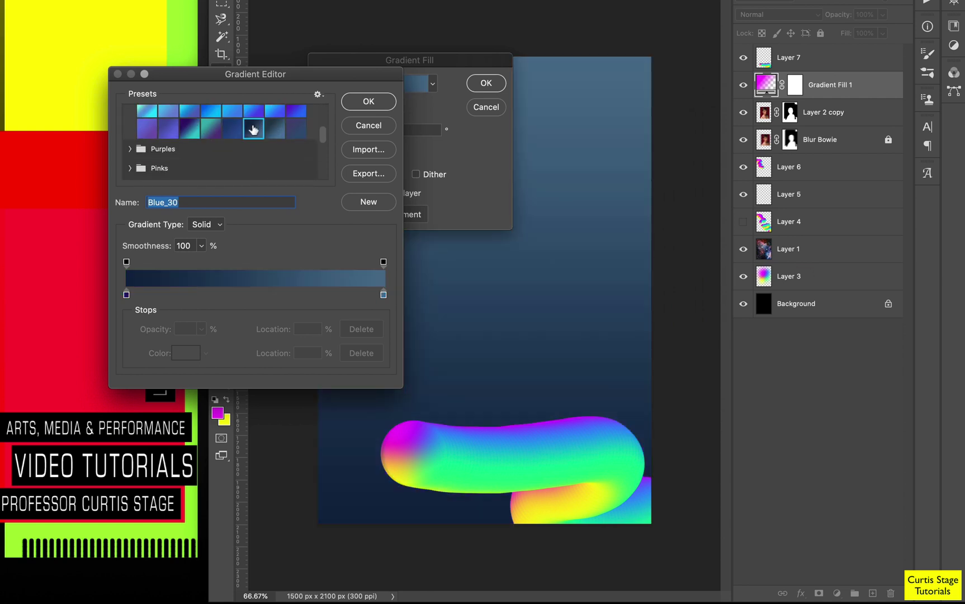
left_click(231, 130)
left_click(238, 158)
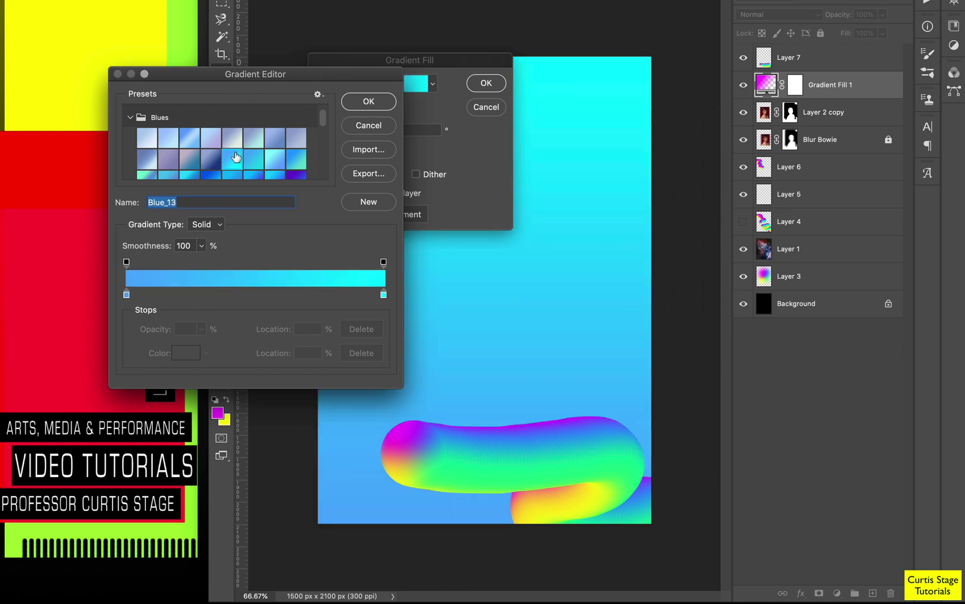
left_click(193, 141)
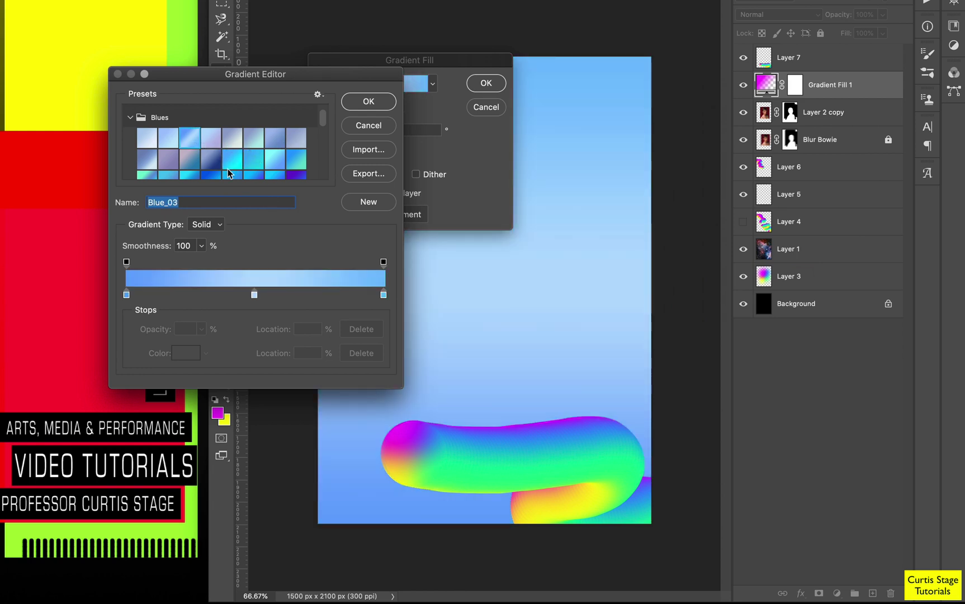
scroll(141, 117, "up", 1)
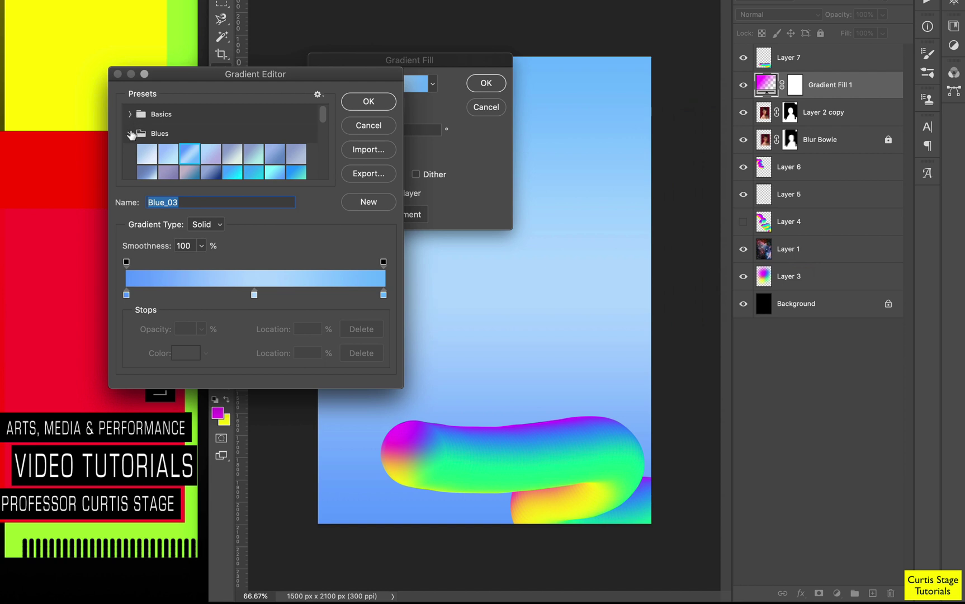
left_click(130, 133)
Apply the magenta-to-violet preset from the Purples group to the gradient fill
left_click(130, 153)
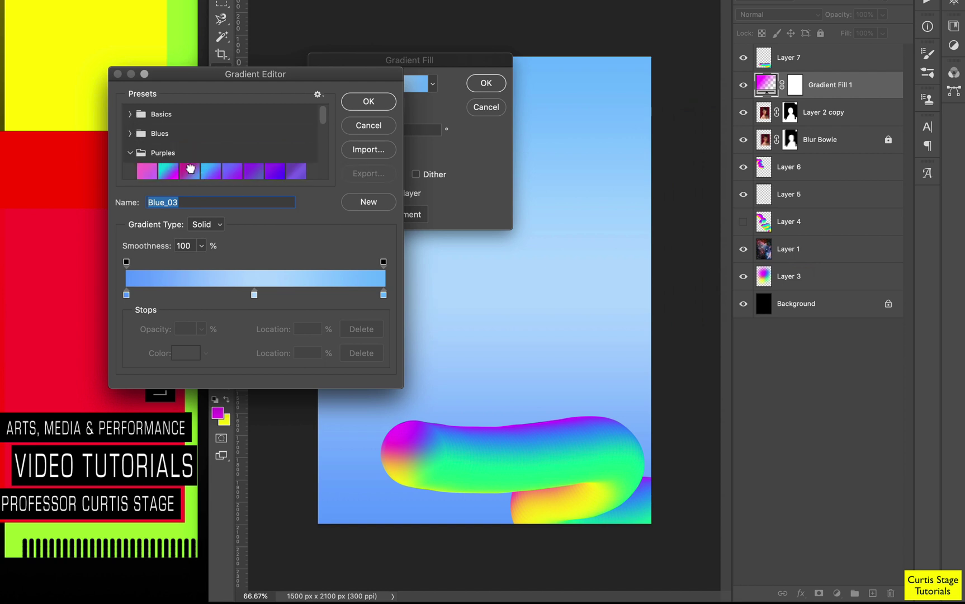
left_click(190, 171)
scroll(227, 171, "down", 2)
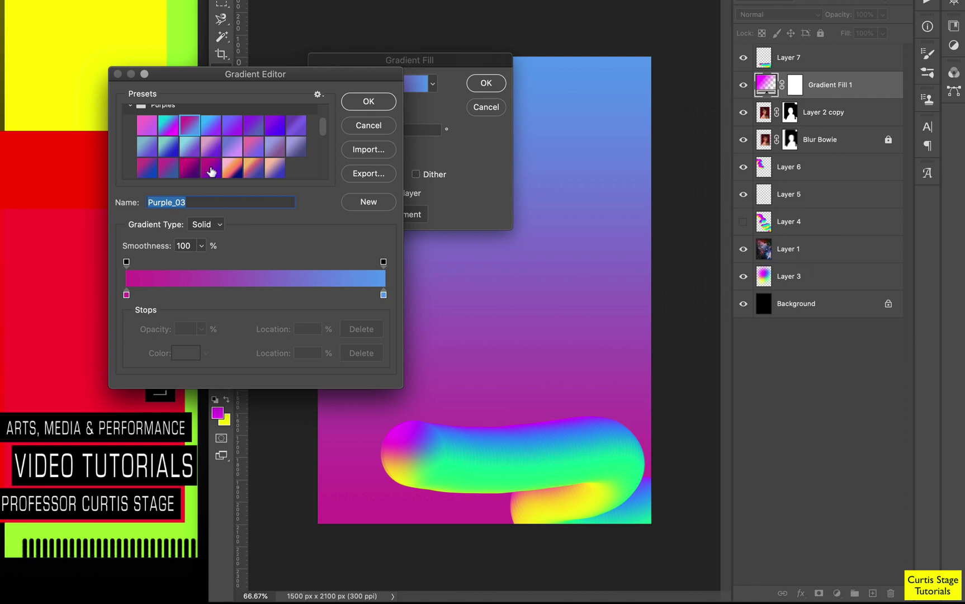
left_click(212, 171)
left_click(367, 106)
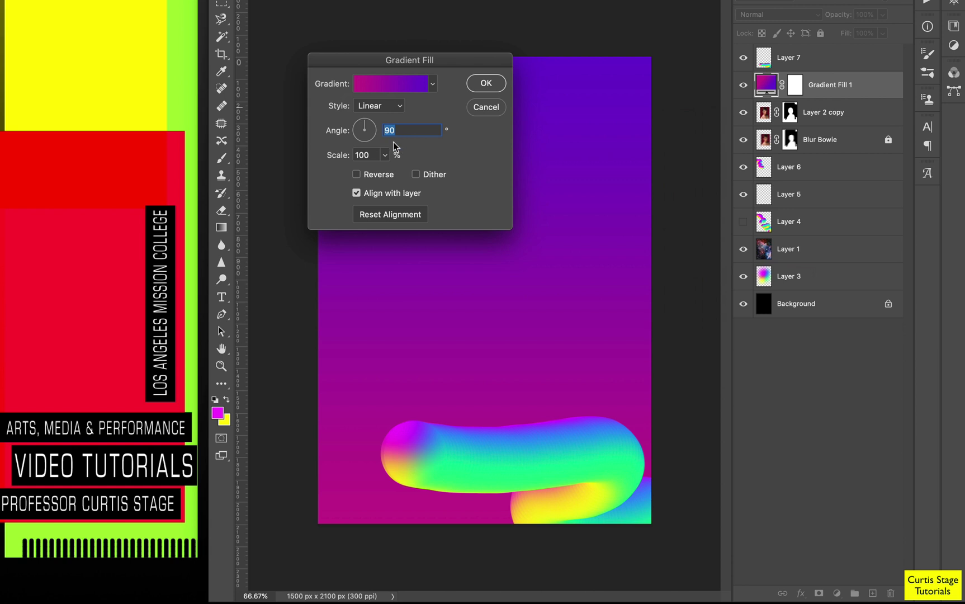
Set the gradient fill's style to Radial and clip the fill layer to Layer 2 copy
left_click(393, 106)
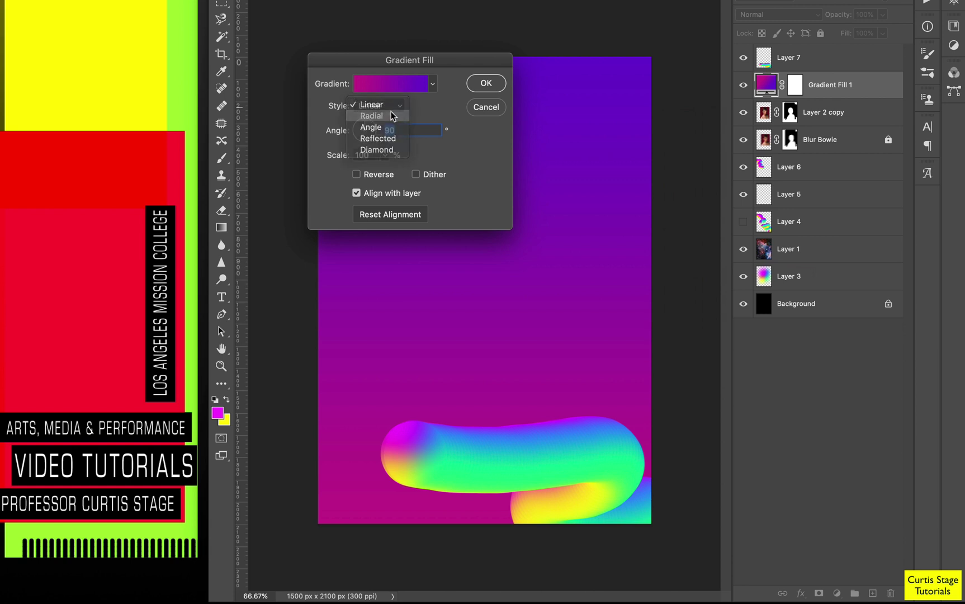
left_click(372, 116)
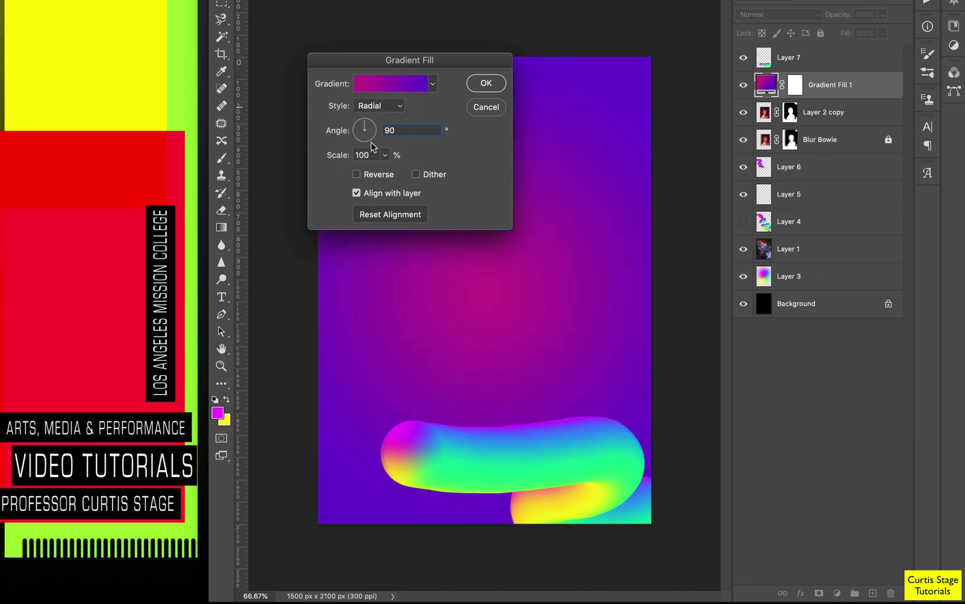
left_click(378, 108)
left_click(379, 106)
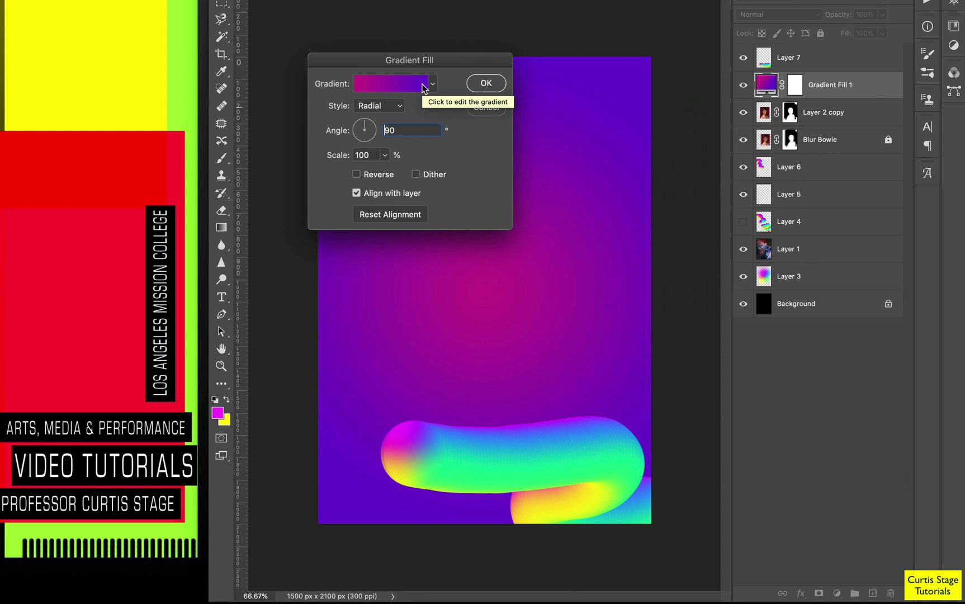
left_click(372, 108)
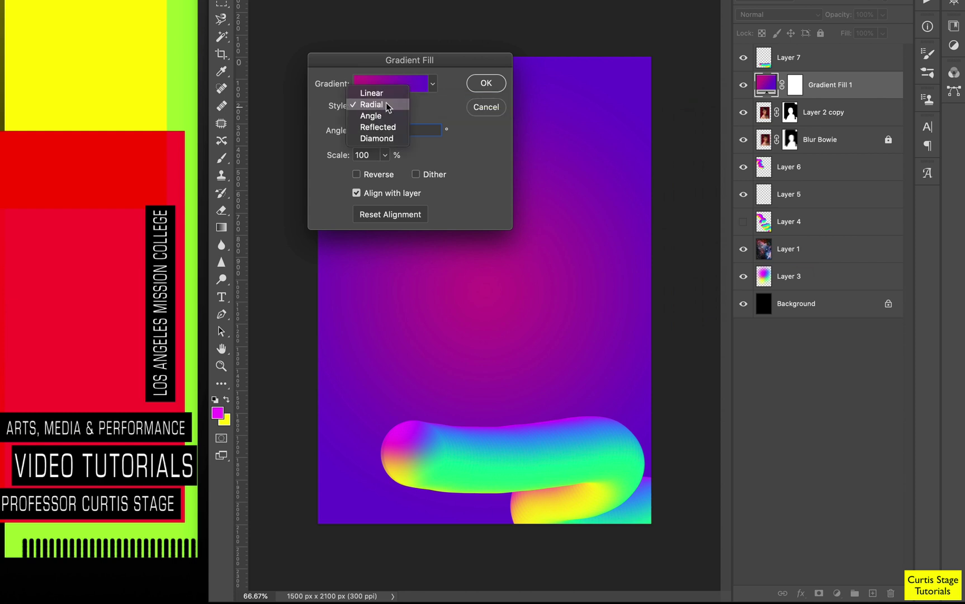
left_click(386, 104)
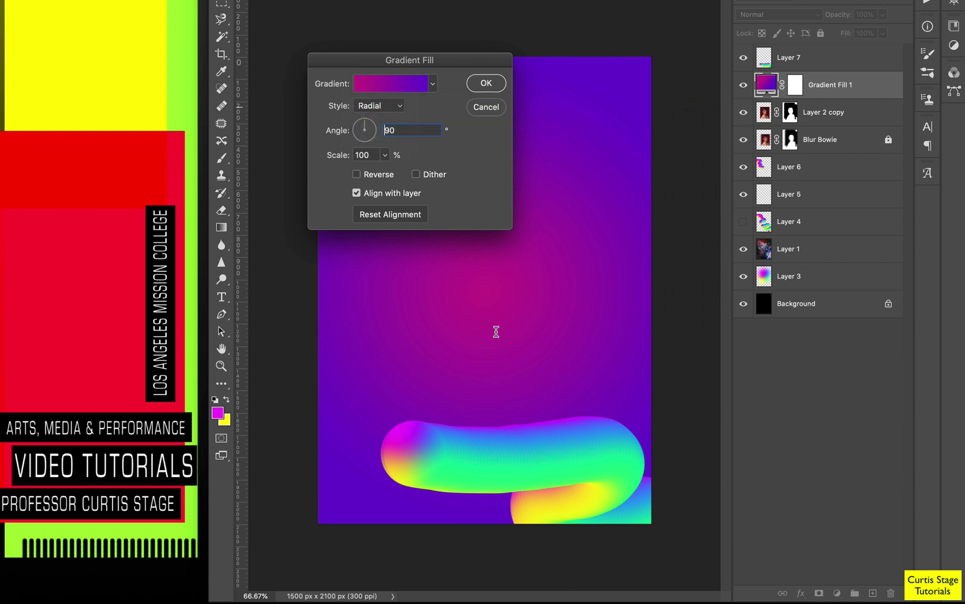
left_click(485, 85)
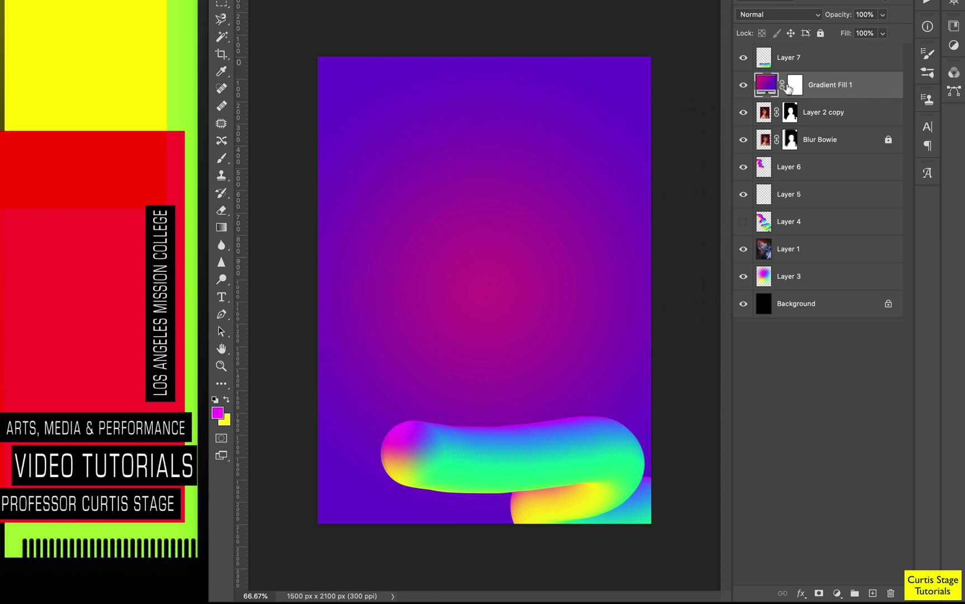
left_click(881, 96, "alt")
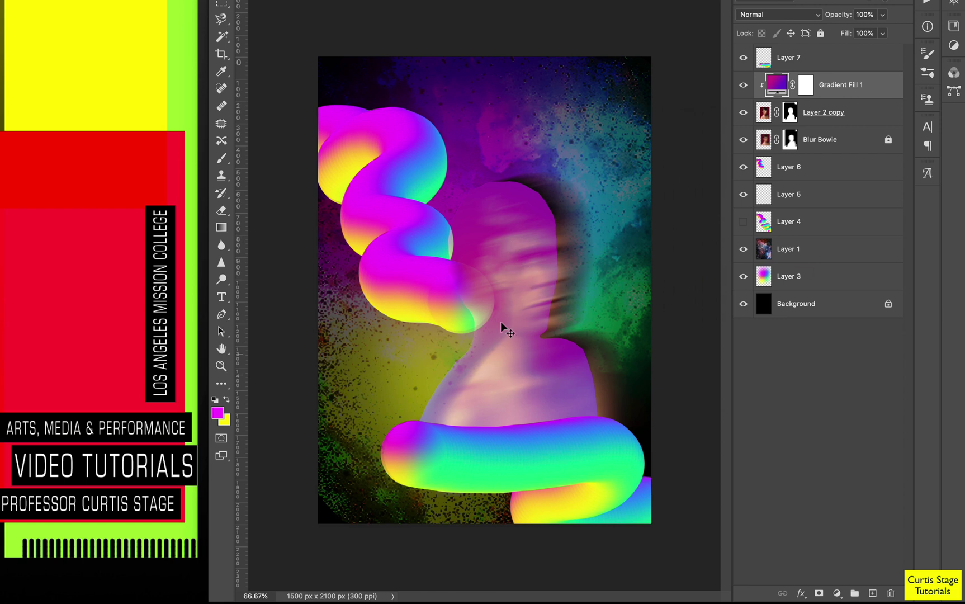
Unlock the Blur Bowie layer and preview other blend modes on it, keeping Normal
left_click(888, 139)
left_click(823, 139)
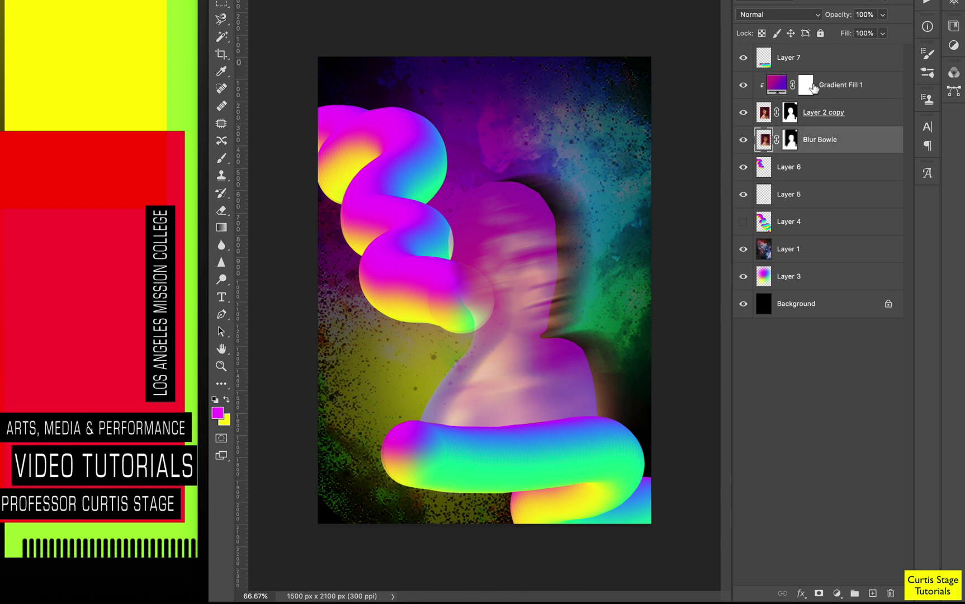
left_click(795, 17)
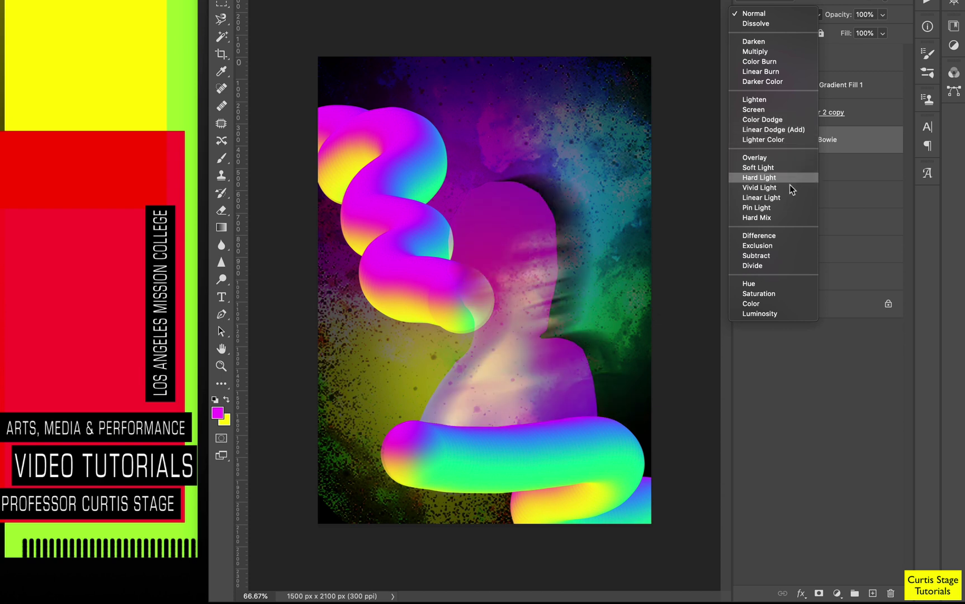
left_click(801, 12)
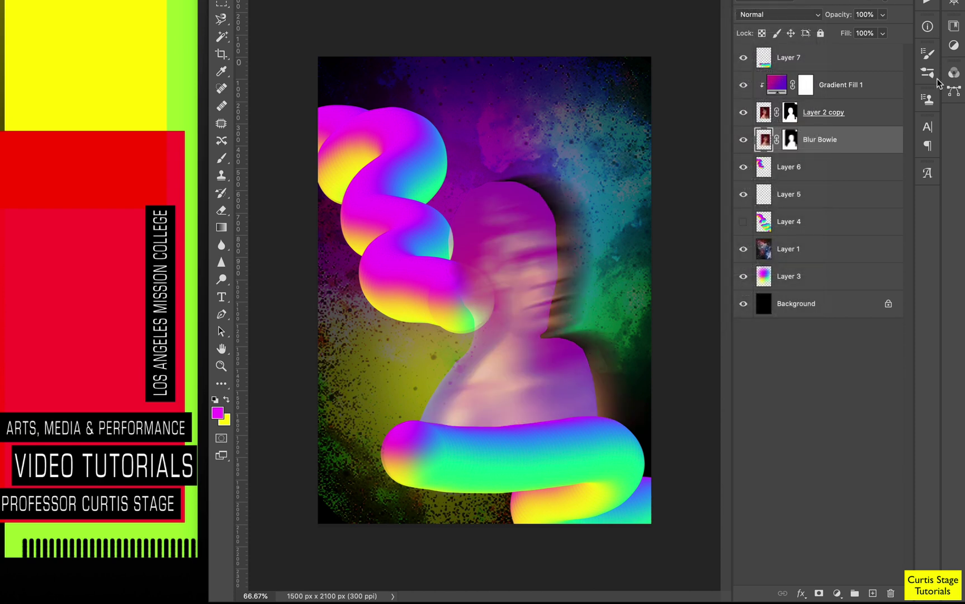
Set Layer 2 copy's blend mode to Soft Light and move the blurred portrait on Blur Bowie slightly down and left
left_click(845, 115)
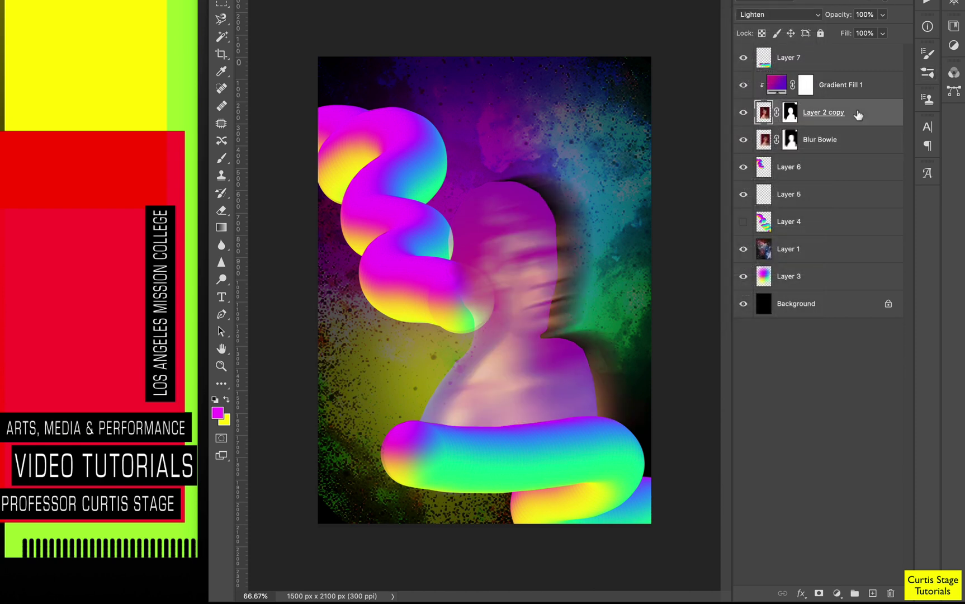
left_click(795, 14)
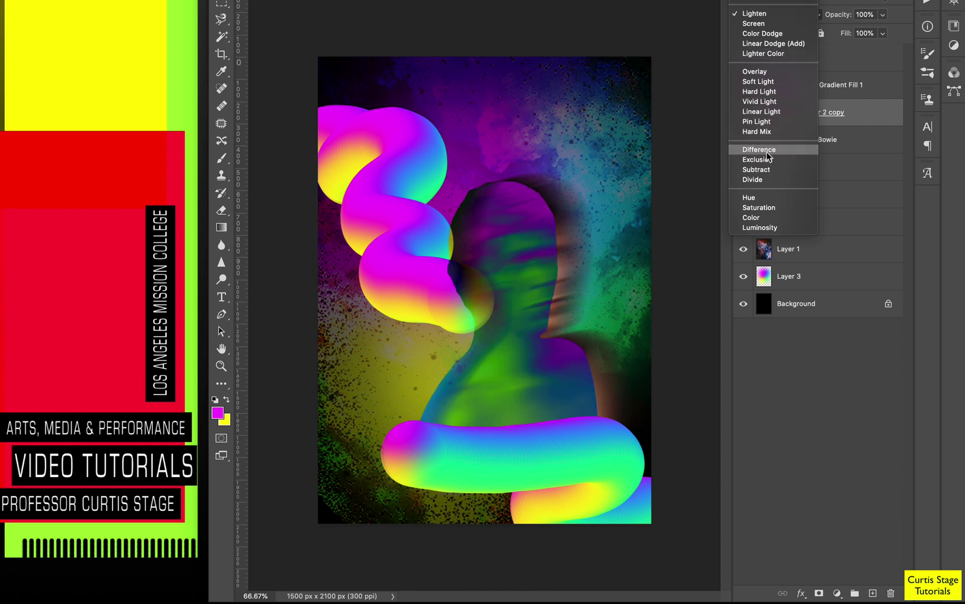
left_click(770, 83)
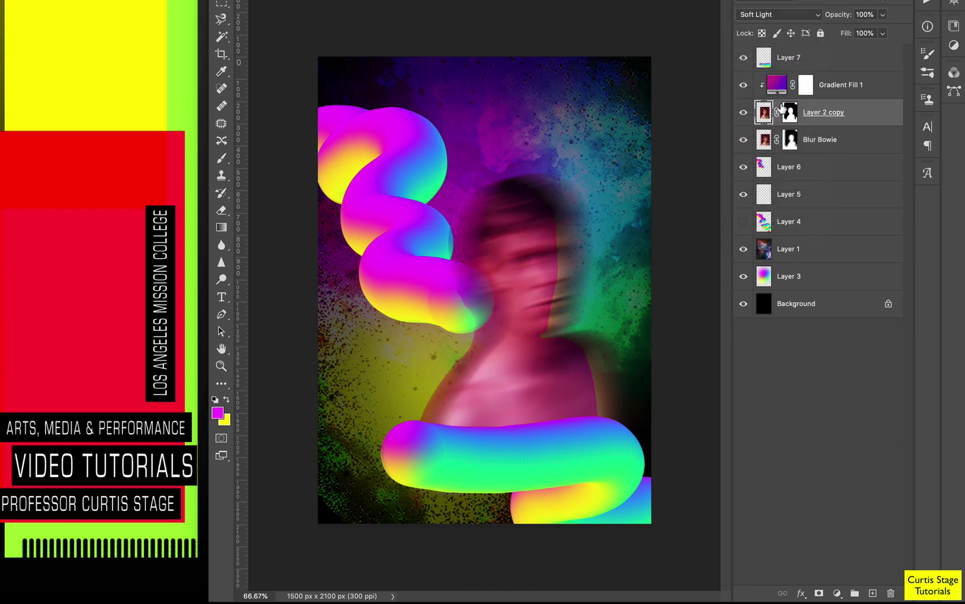
key("alt+bracketleft")
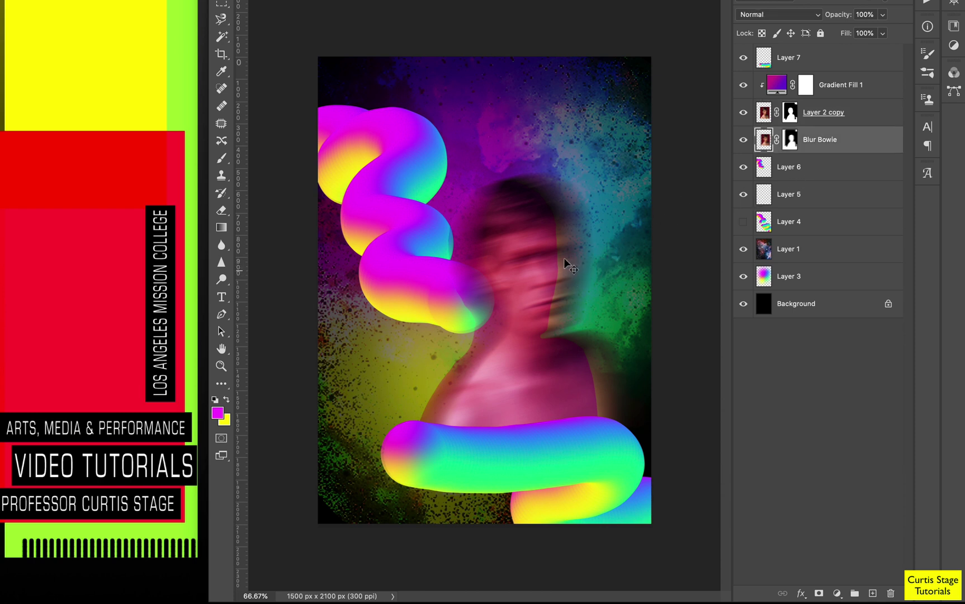
mouse_move(571, 269)
left_mouse_down()
mouse_move(554, 278)
mouse_move(564, 280)
left_mouse_up()
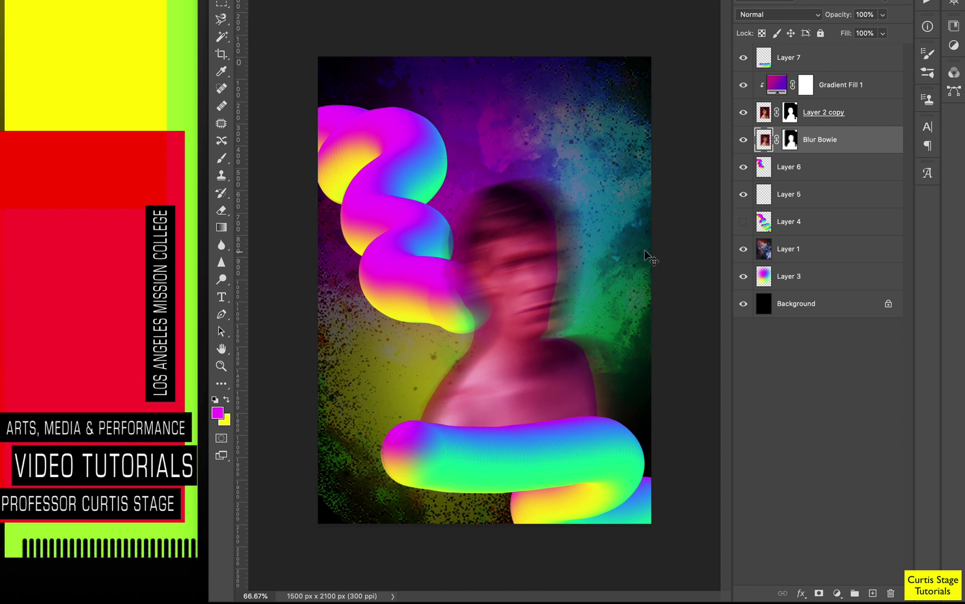
Reopen Gradient Fill 1's gradient for editing and apply the Red_07 preset from the Reds group
double_click(775, 86)
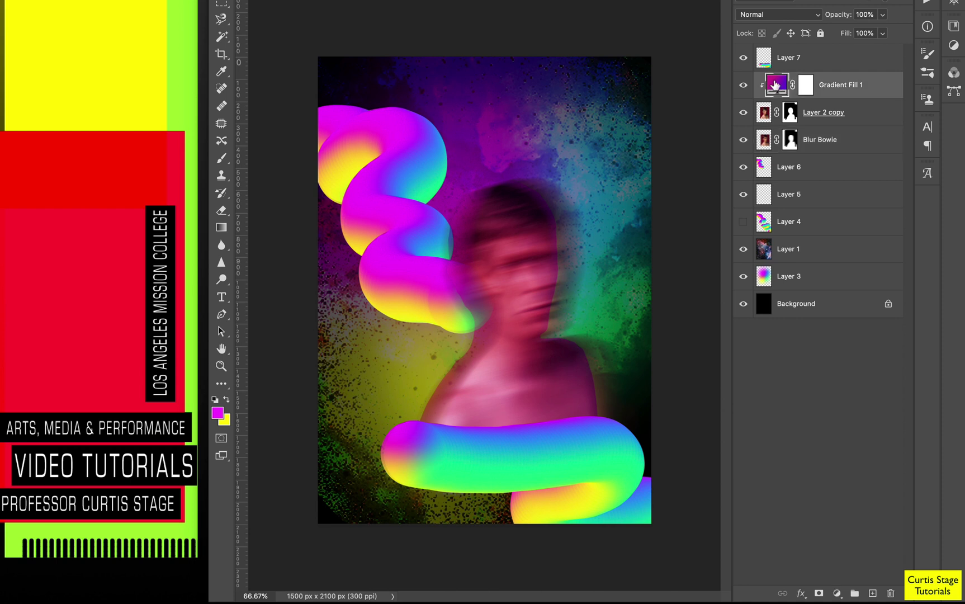
left_click_drag(456, 60, 170, 19)
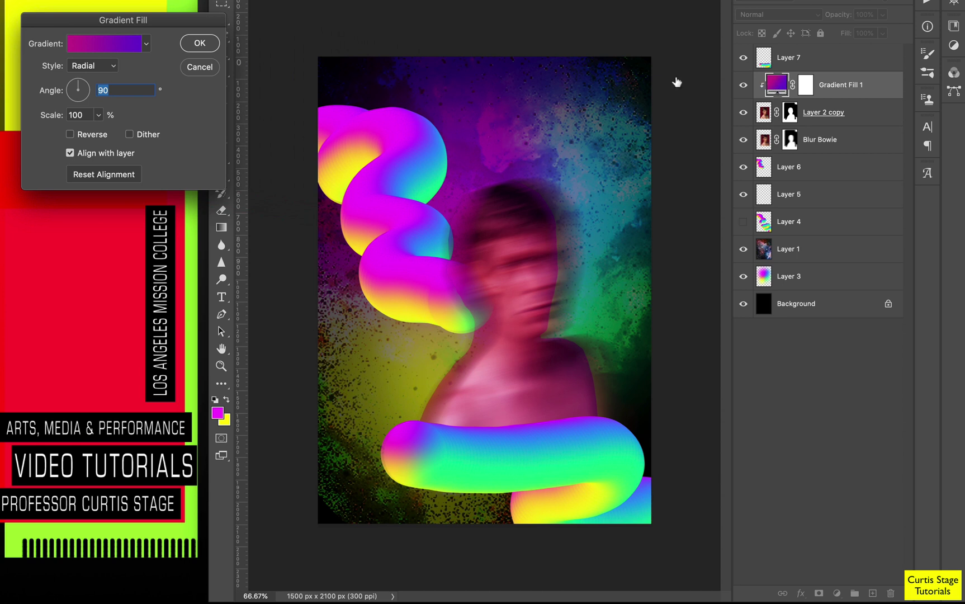
left_click(120, 46)
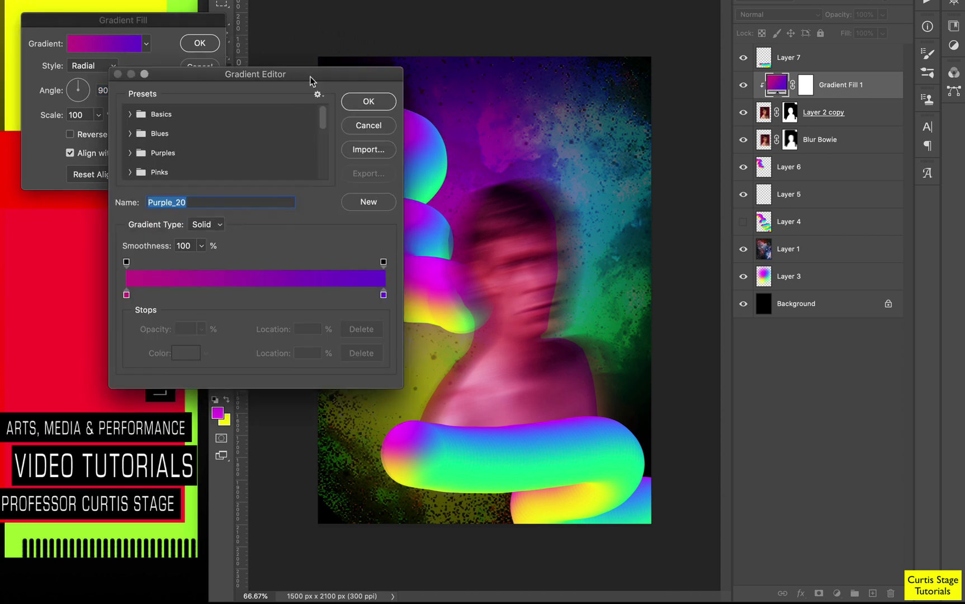
left_click_drag(310, 81, 252, 82)
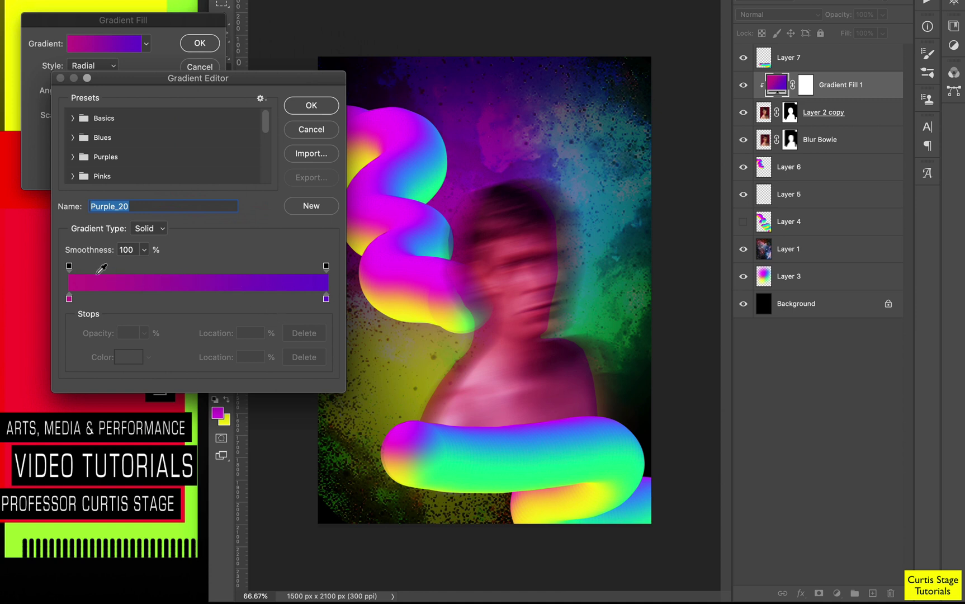
scroll(103, 166, "down", 3)
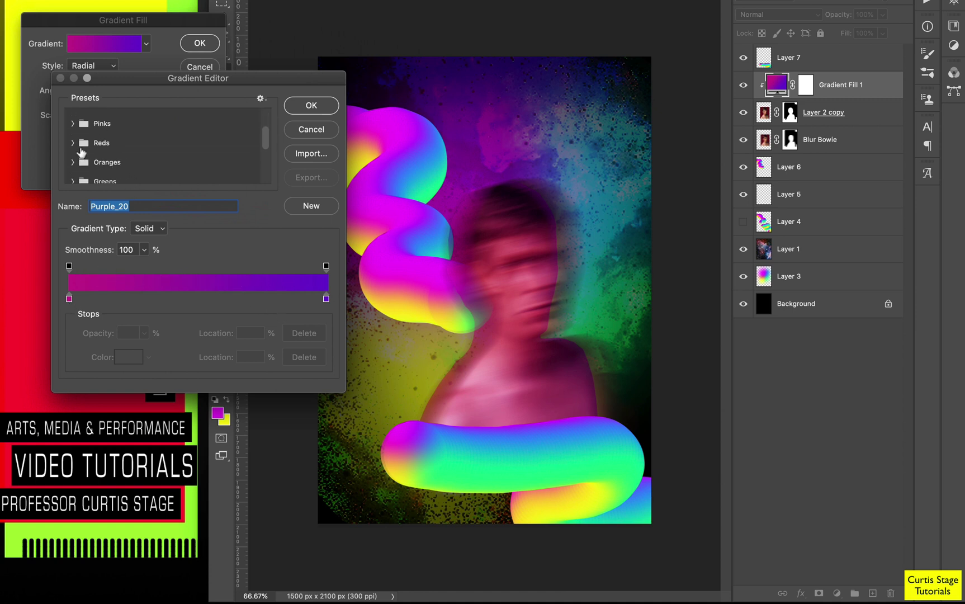
left_click(73, 143)
left_click(218, 164)
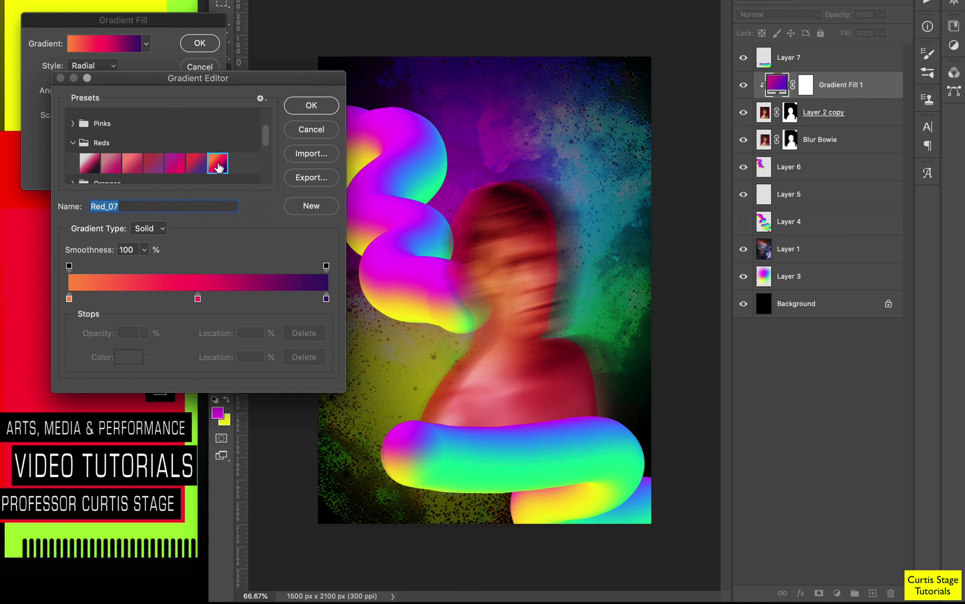
scroll(218, 166, "down", 1)
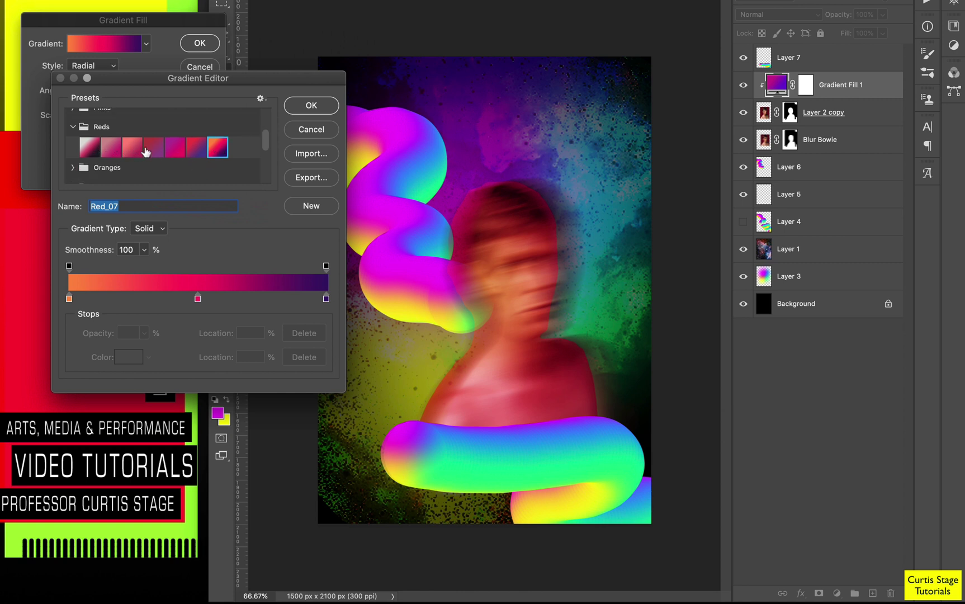
left_click(174, 149)
left_click(216, 148)
scroll(210, 151, "down", 5)
scroll(210, 152, "up", 2)
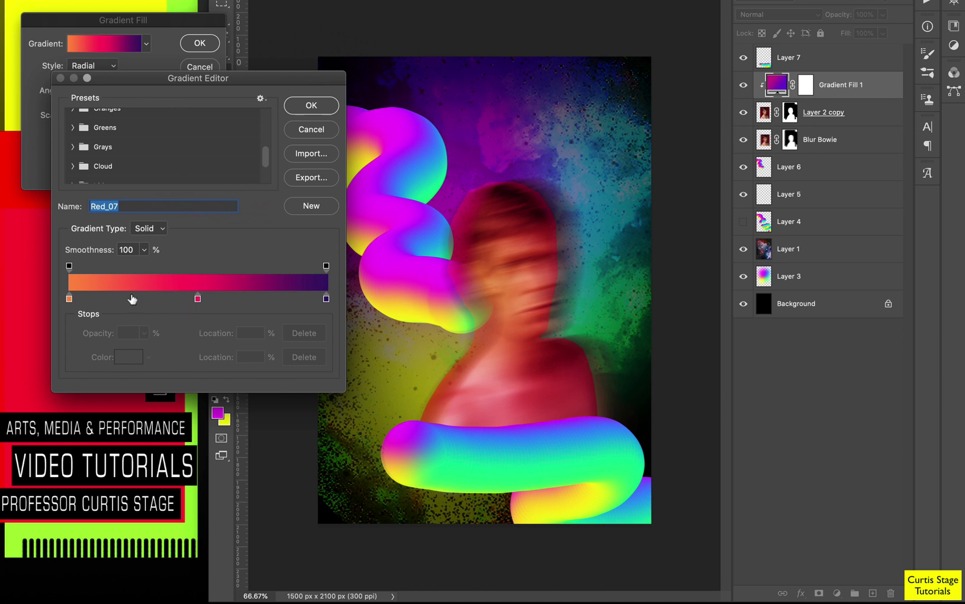
Add a color stop at 23% between the gradient's orange and red stops and set its color to yellow fffc00
left_click(132, 299)
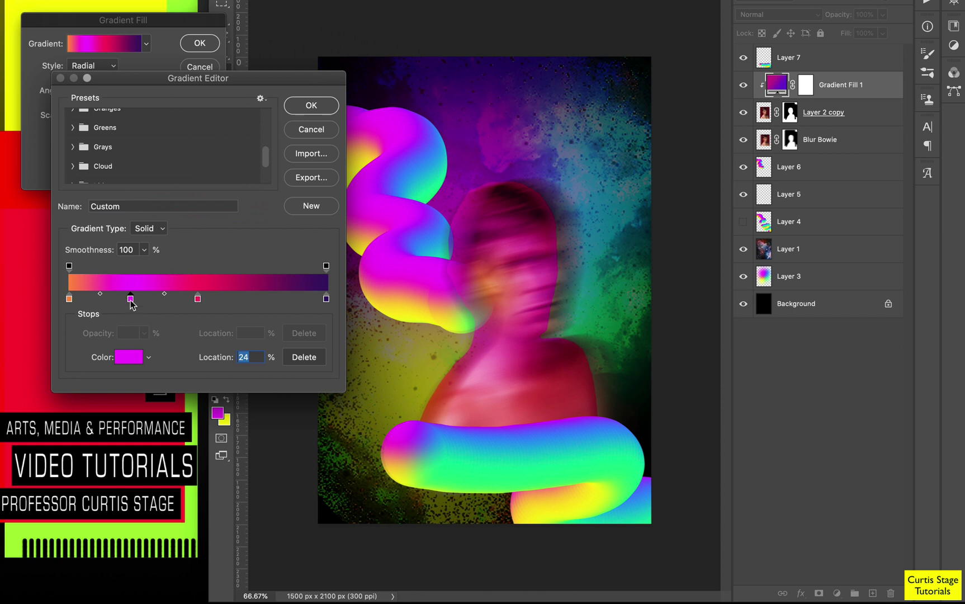
left_click(131, 361)
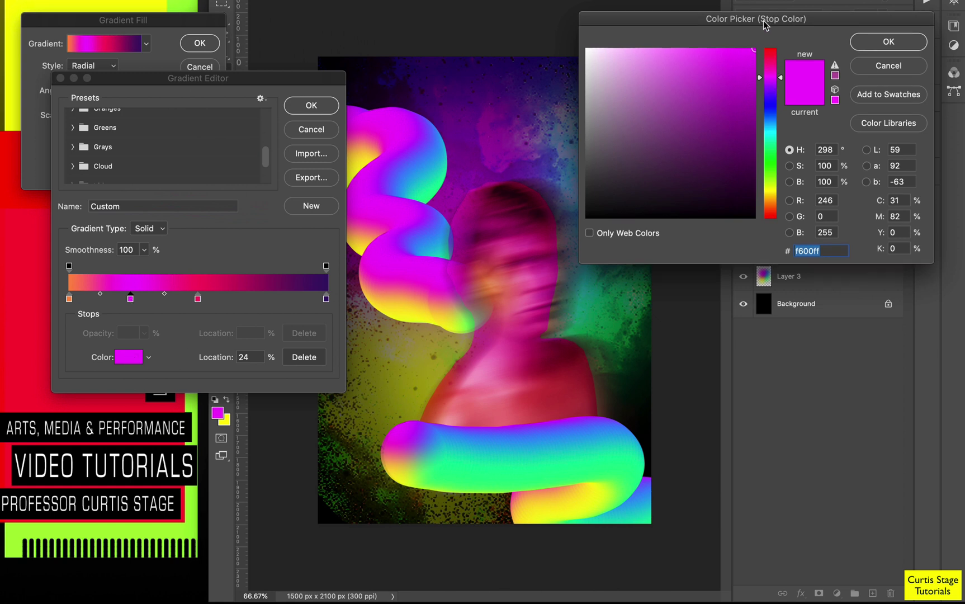
left_click_drag(766, 22, 699, 22)
left_click(822, 41)
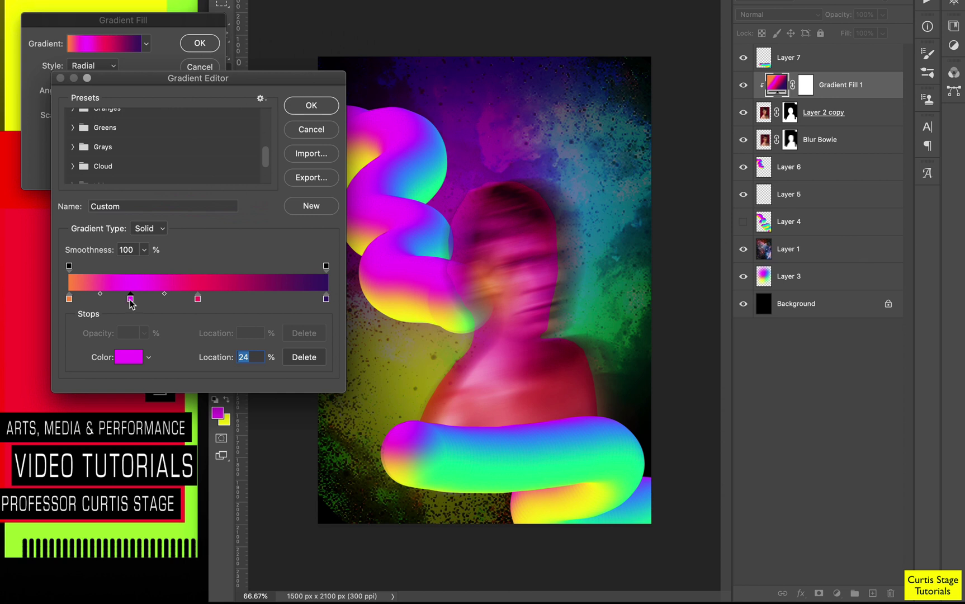
key("Down")
double_click(129, 299)
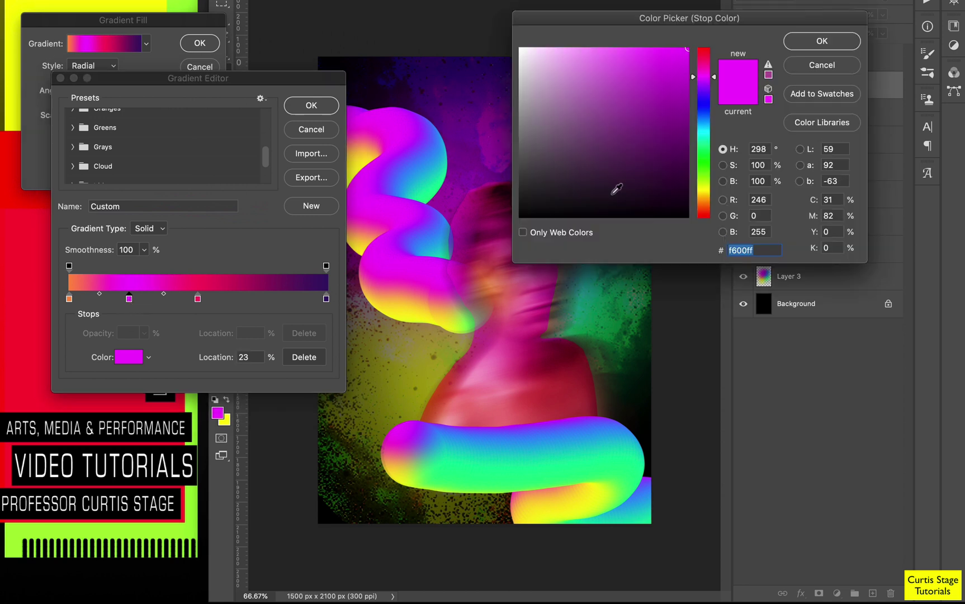
left_click(706, 190)
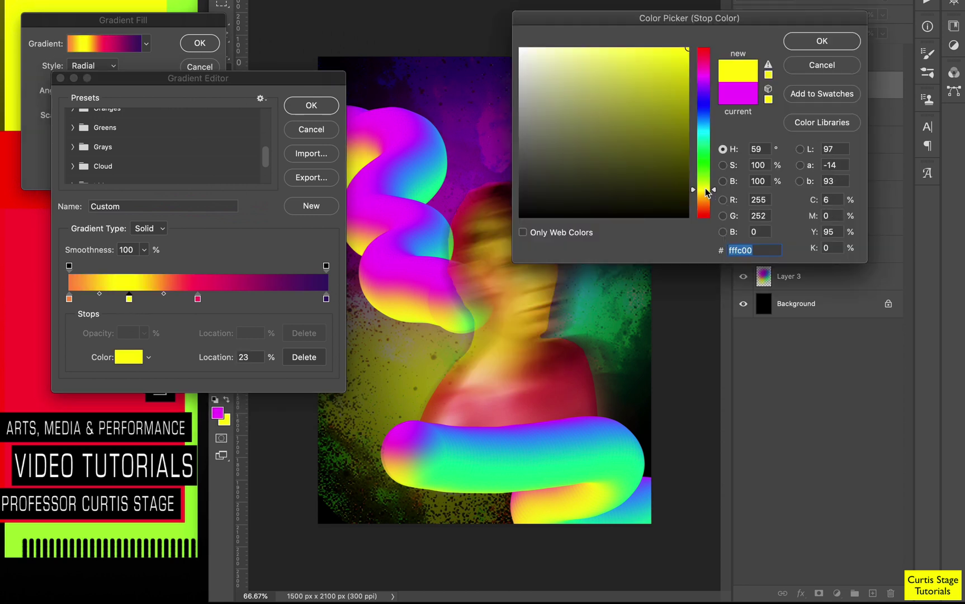
left_click(832, 40)
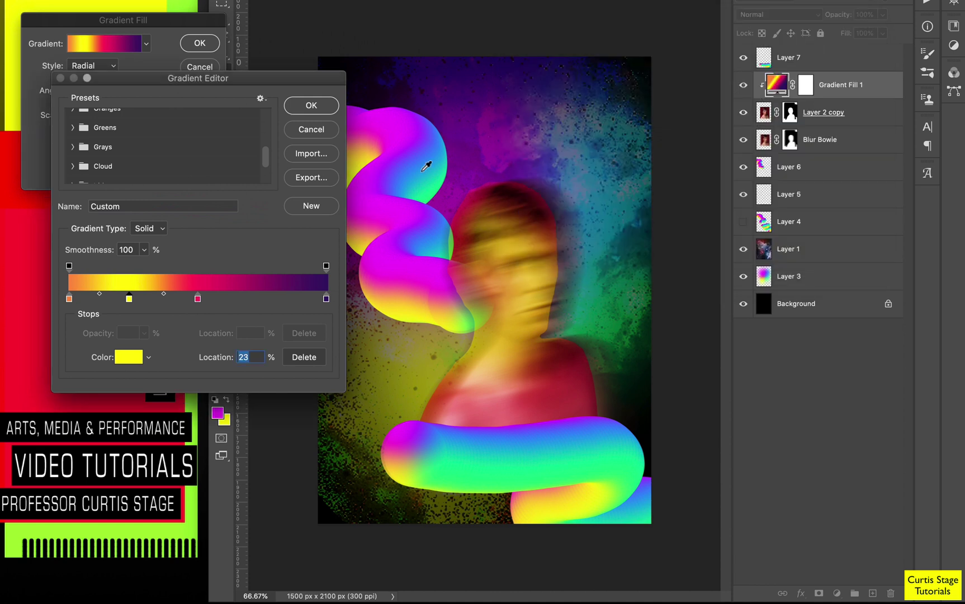
Move the yellow stop to 21% and the red stop to 55%, shifting the dark purple stop slightly inward
mouse_move(128, 300)
left_mouse_down()
mouse_move(109, 300)
mouse_move(123, 301)
left_mouse_up()
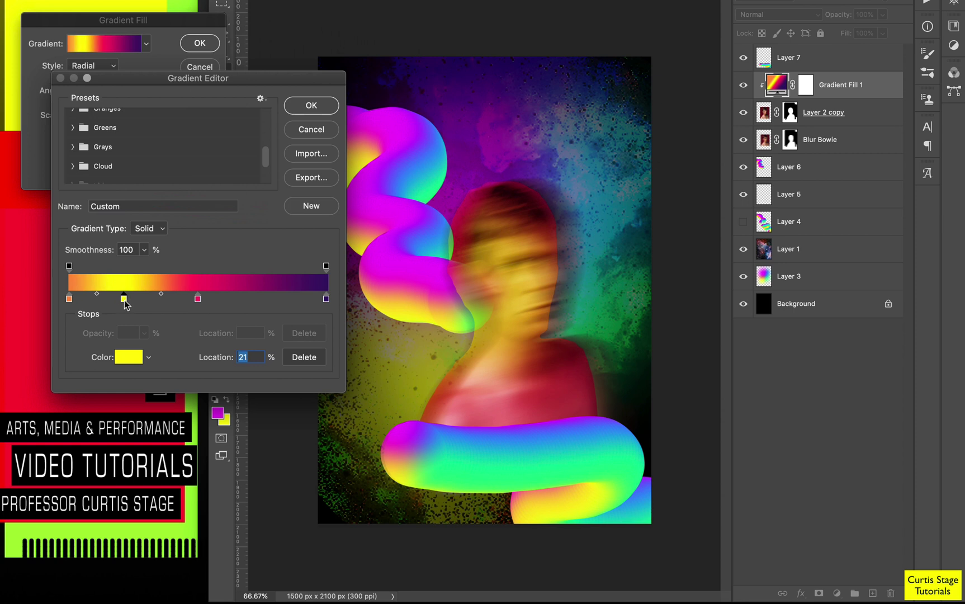
left_click_drag(198, 301, 252, 304)
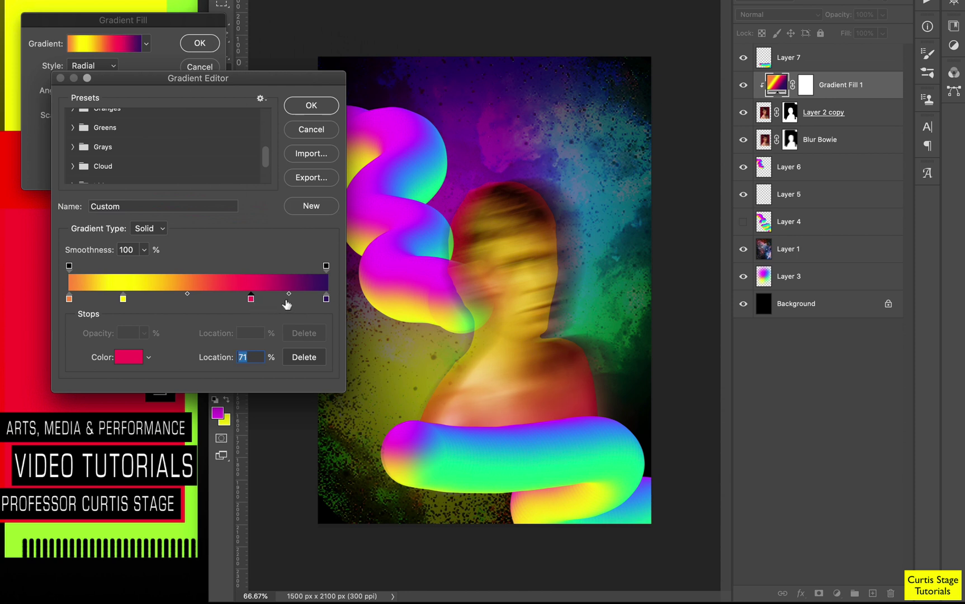
left_click_drag(326, 300, 196, 302)
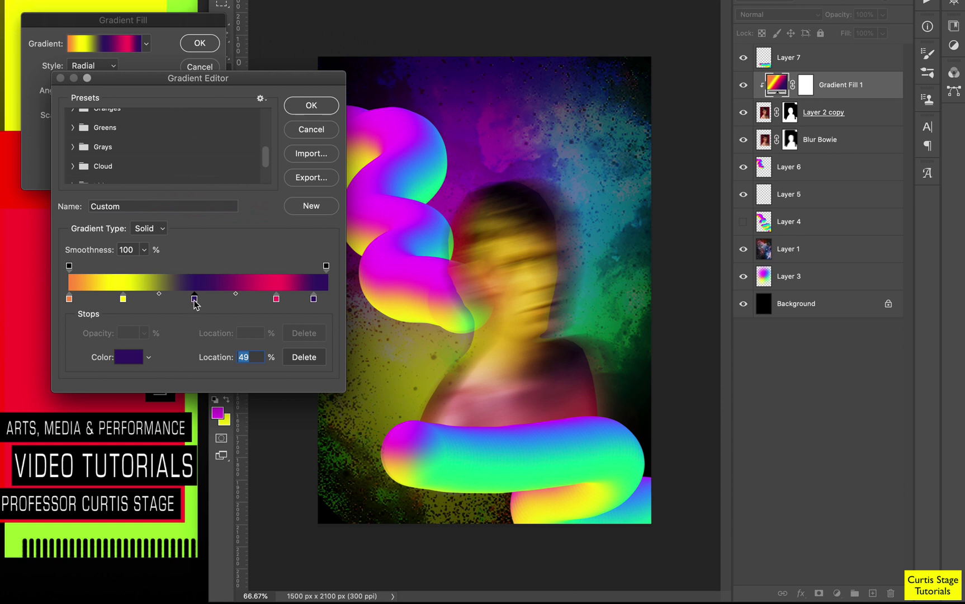
left_click_drag(194, 300, 195, 342)
left_click_drag(276, 306, 213, 306)
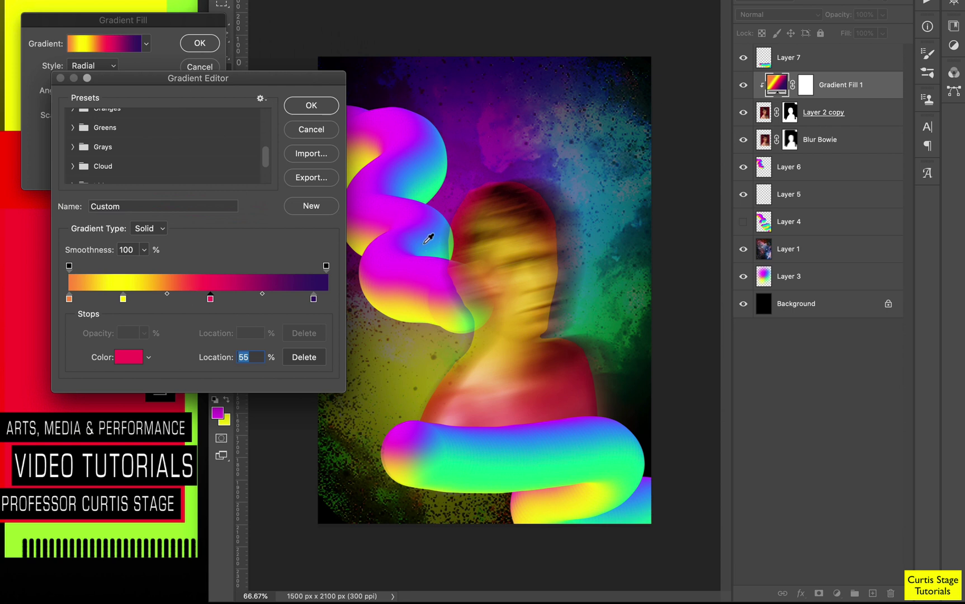
Add a color stop at 65% and set it to blue 3290f6, sampled from the brush shape beside the portrait
left_click(237, 298)
double_click(237, 300)
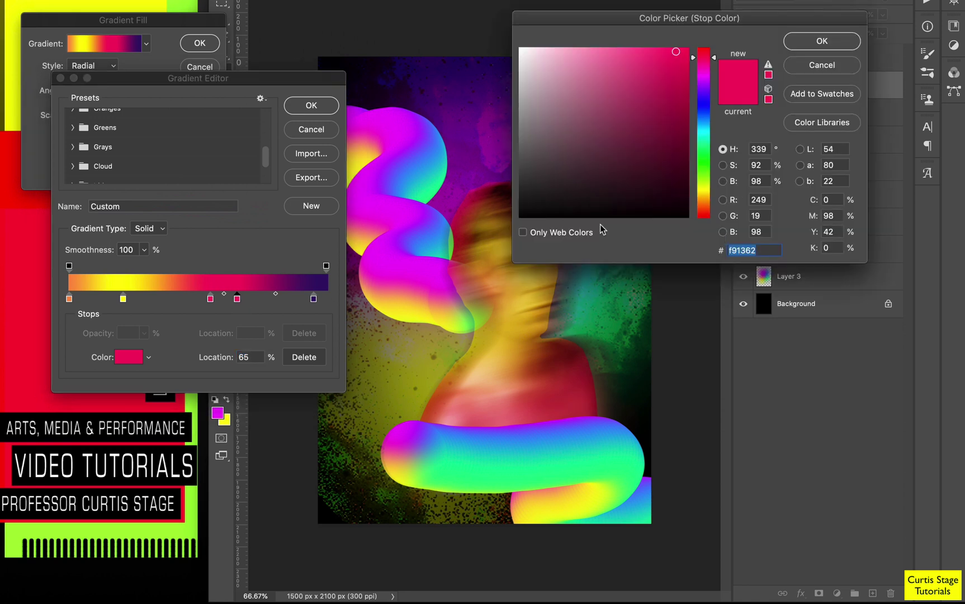
left_click(438, 235)
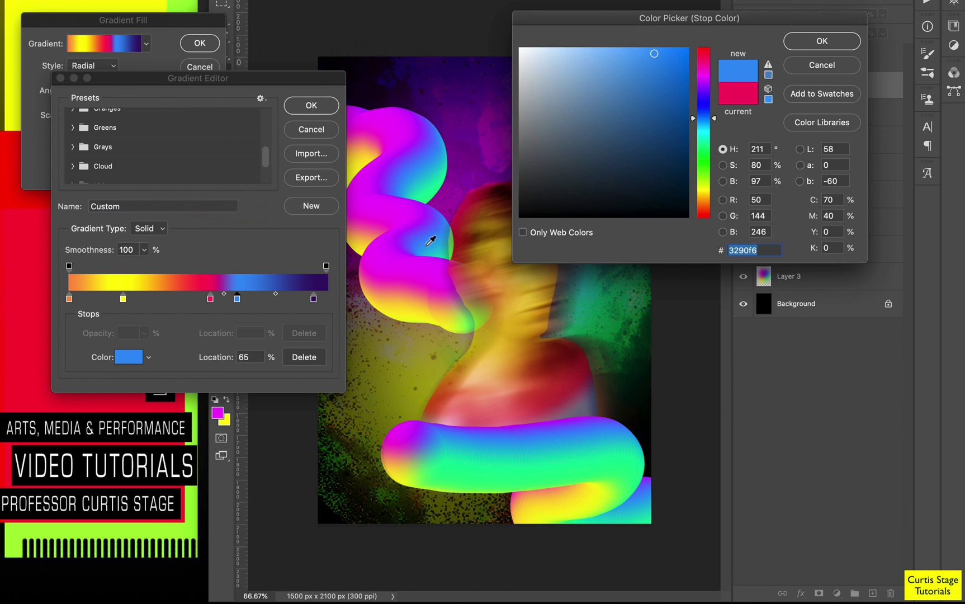
left_click(822, 41)
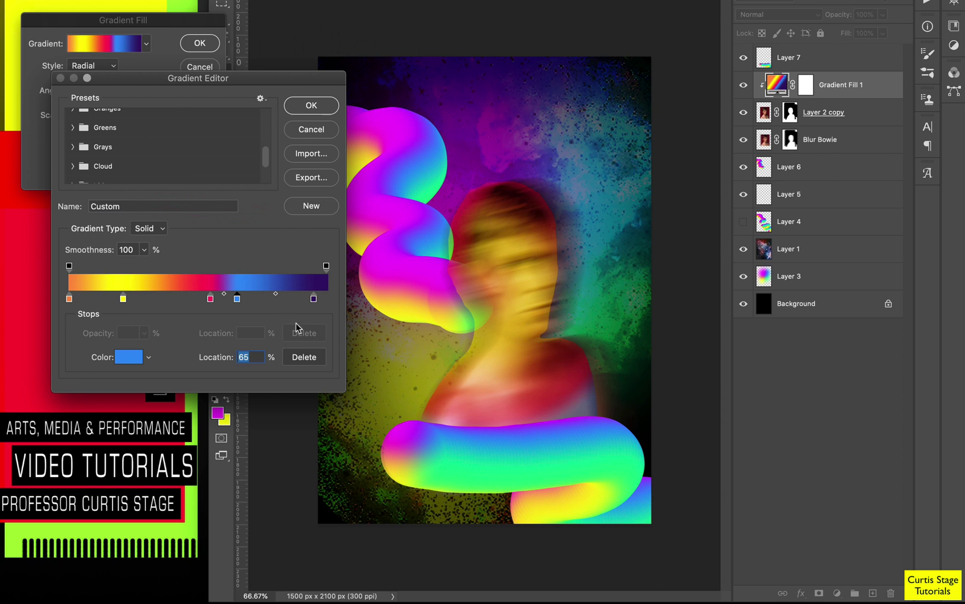
Move the blue stop to 63%, the red stop to 39% and the yellow stop slightly toward the orange end, and accept the gradient fill
left_click_drag(210, 300, 234, 300)
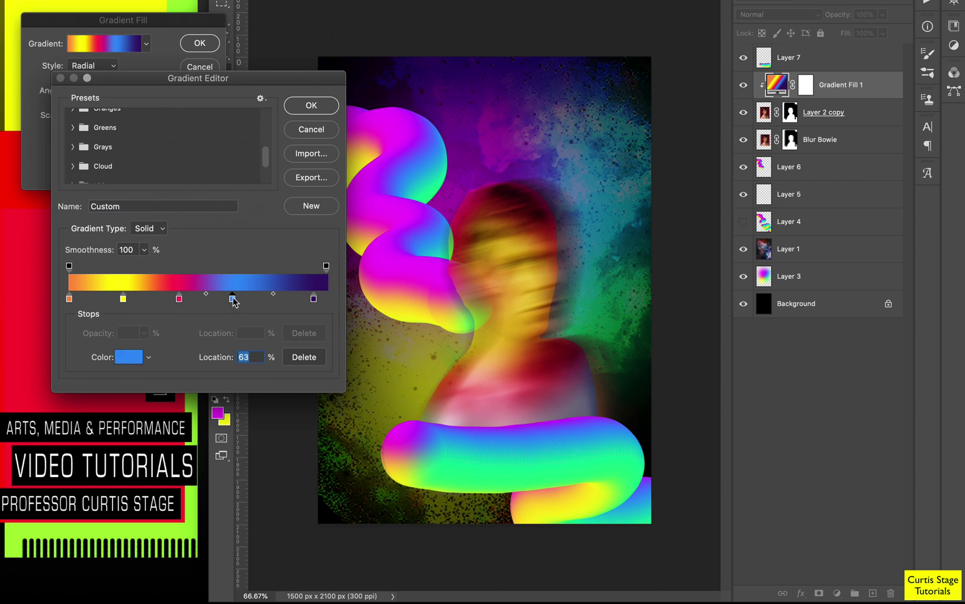
left_click_drag(128, 299, 168, 300)
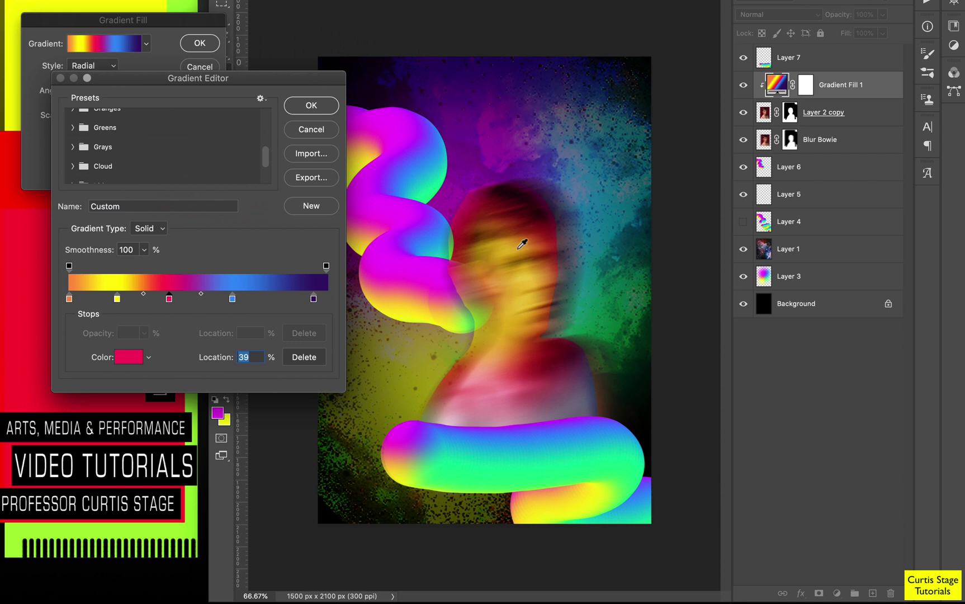
left_click(311, 106)
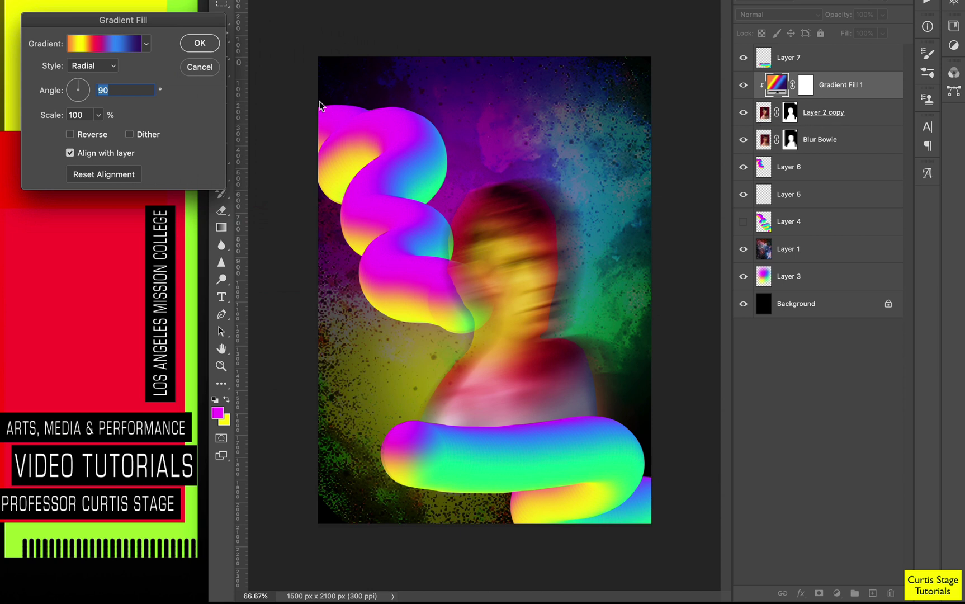
left_click(202, 44)
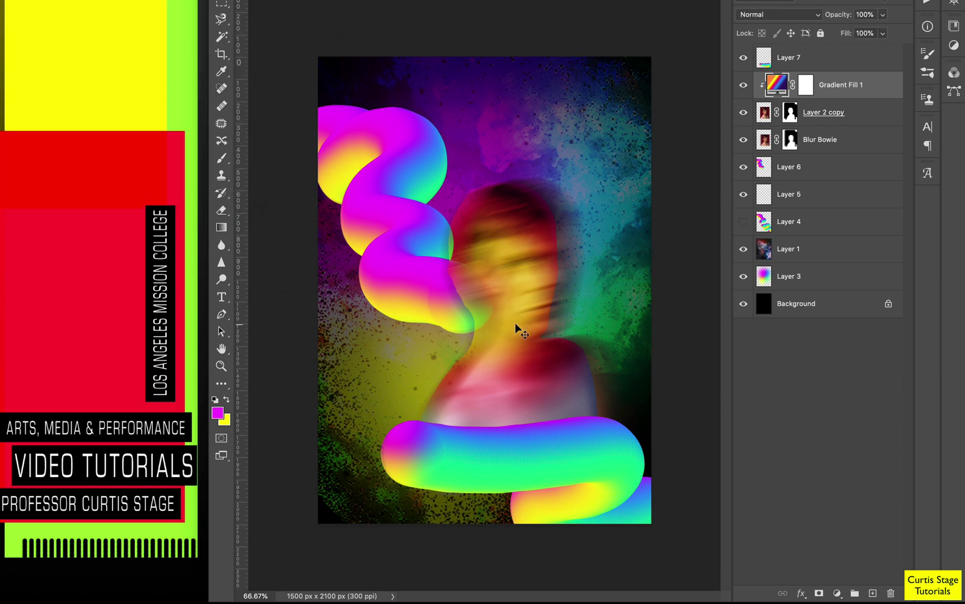
Lower the Blur Bowie layer's opacity to 73%
left_click(870, 115)
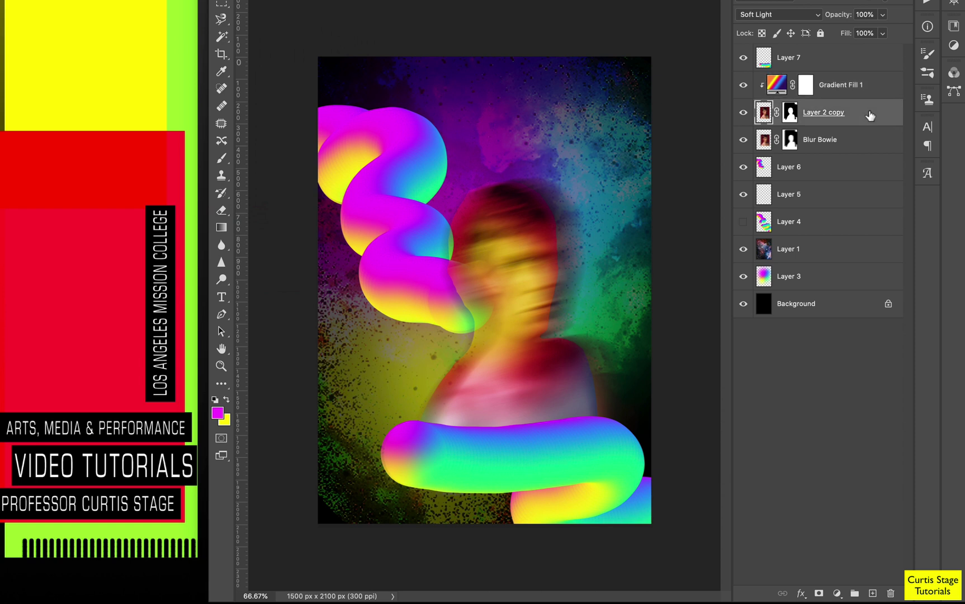
left_click(844, 139)
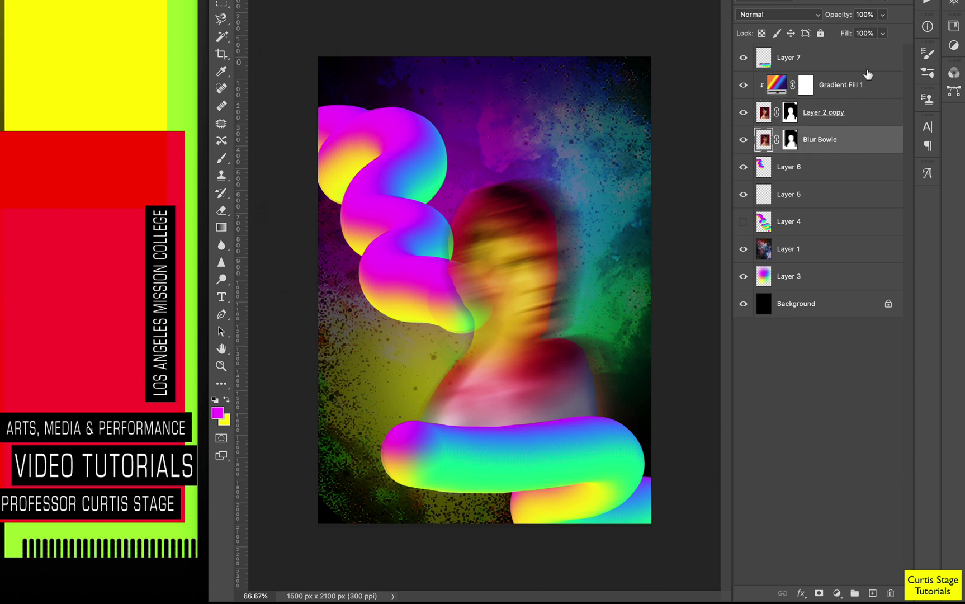
mouse_move(843, 22)
left_mouse_down()
mouse_move(824, 24)
mouse_move(834, 31)
left_mouse_up()
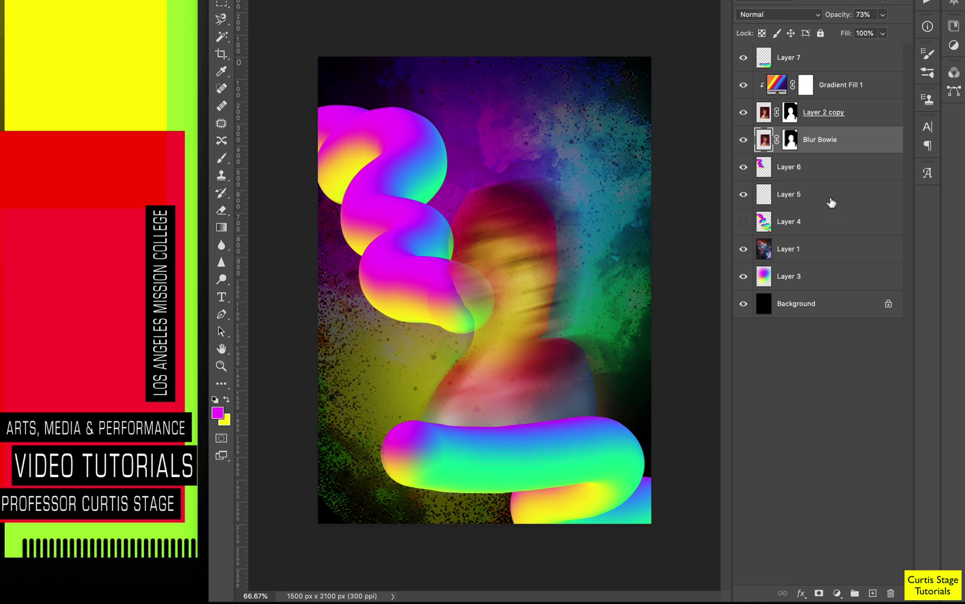
Duplicate Layer 2 copy and lock the Gradient Fill 1 layer
left_click(859, 119)
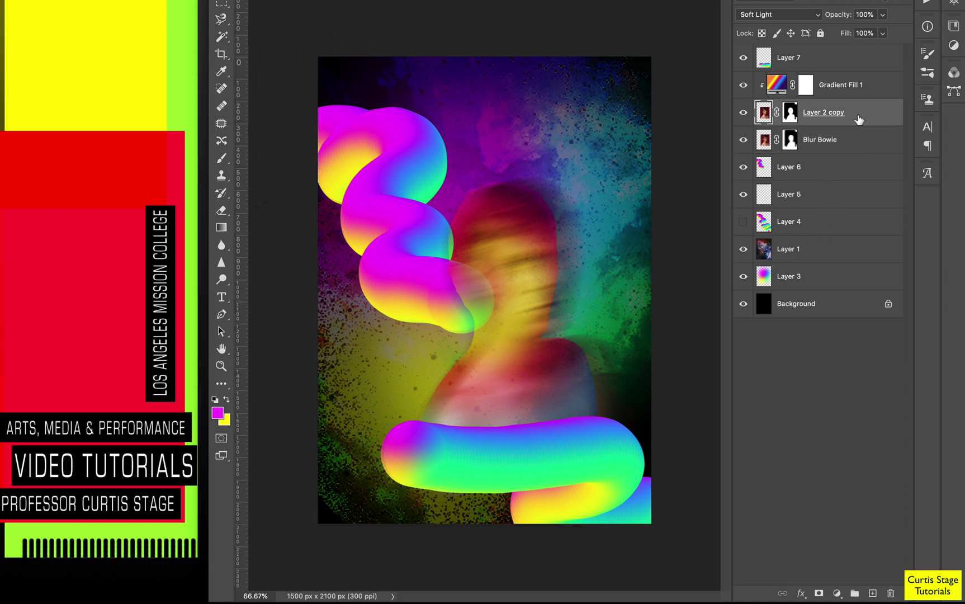
key("ctrl+j")
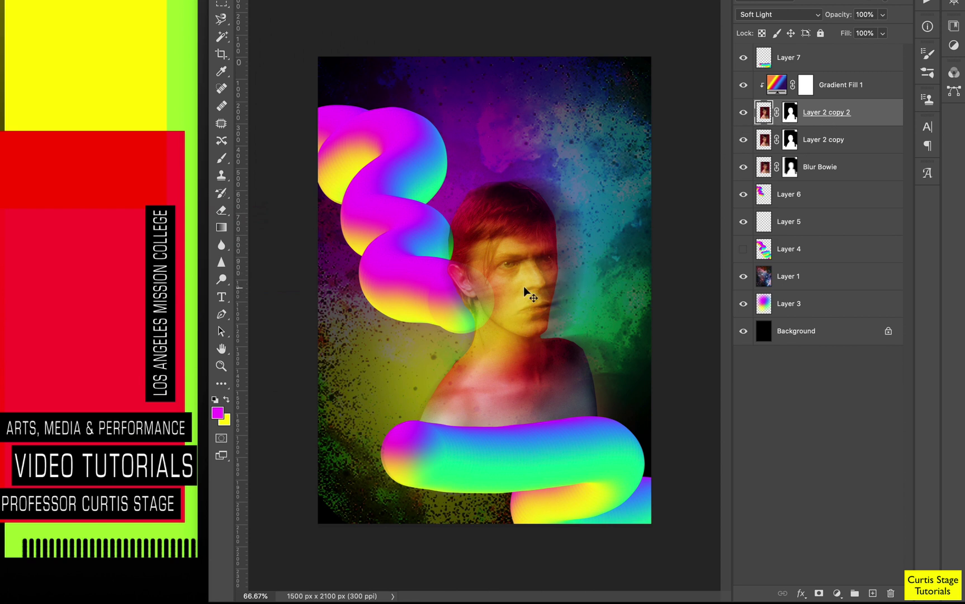
left_click_drag(526, 289, 547, 278)
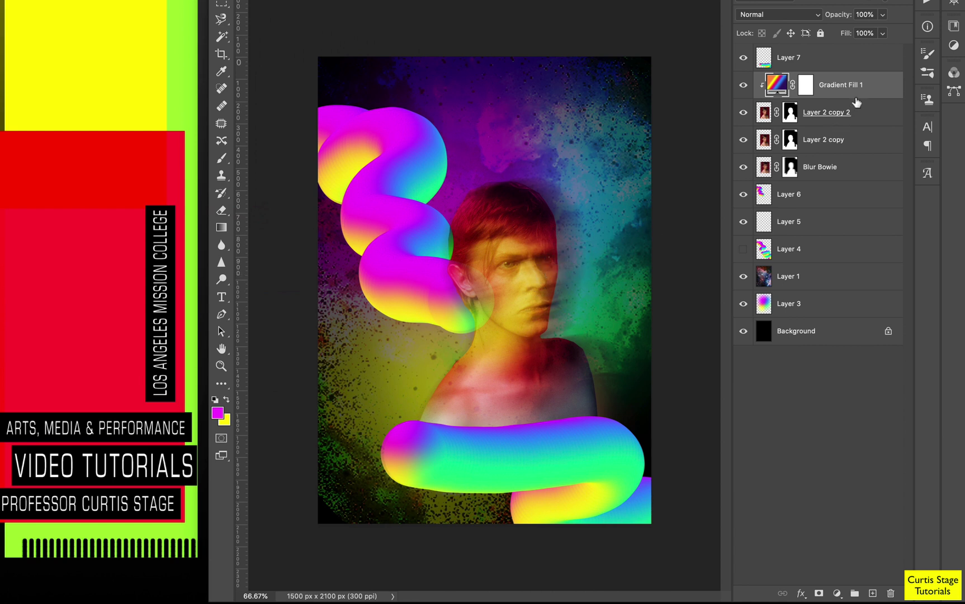
left_click(820, 33)
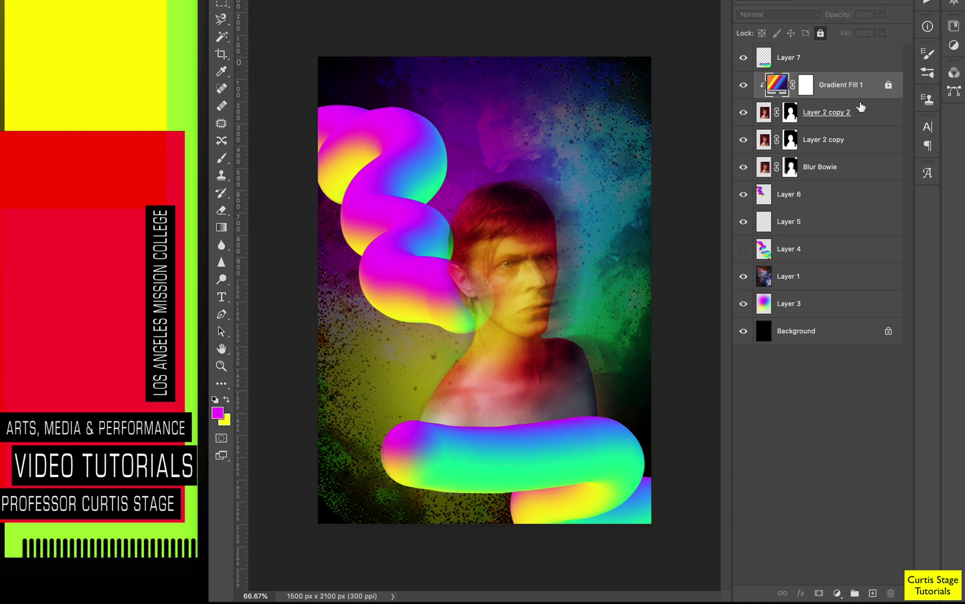
Shift the Layer 2 copy 2 portrait slightly and set its blending mode to Overlay after trying Saturation
left_click(872, 113)
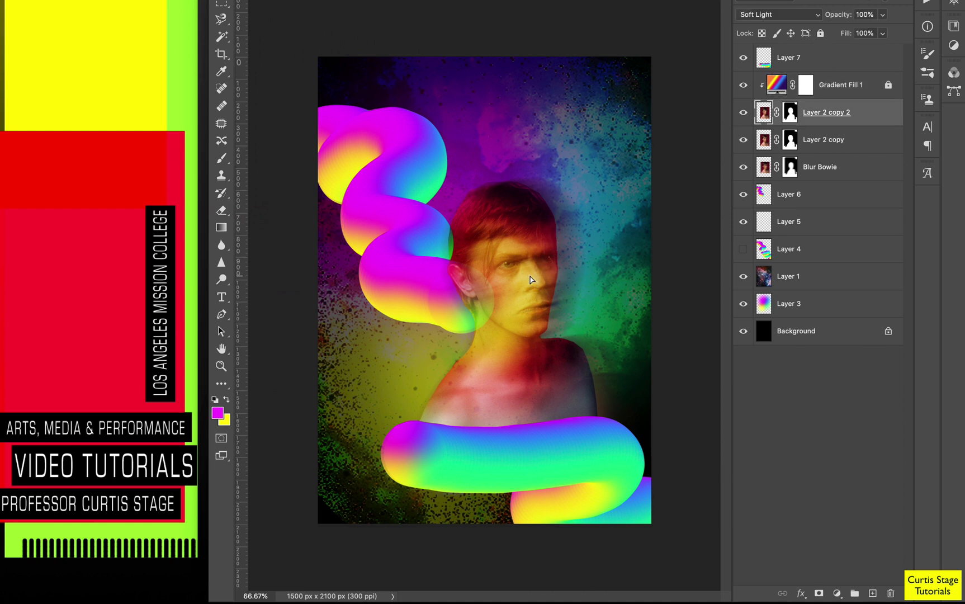
mouse_move(530, 280)
left_mouse_down()
mouse_move(518, 282)
mouse_move(540, 282)
mouse_move(533, 286)
mouse_move(541, 269)
mouse_move(531, 262)
left_mouse_up()
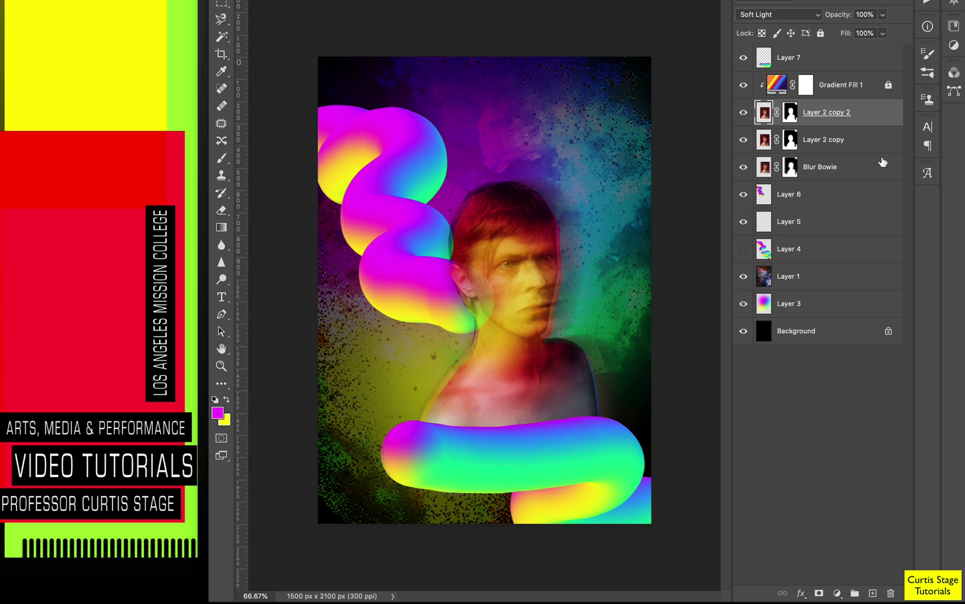
left_click(818, 15)
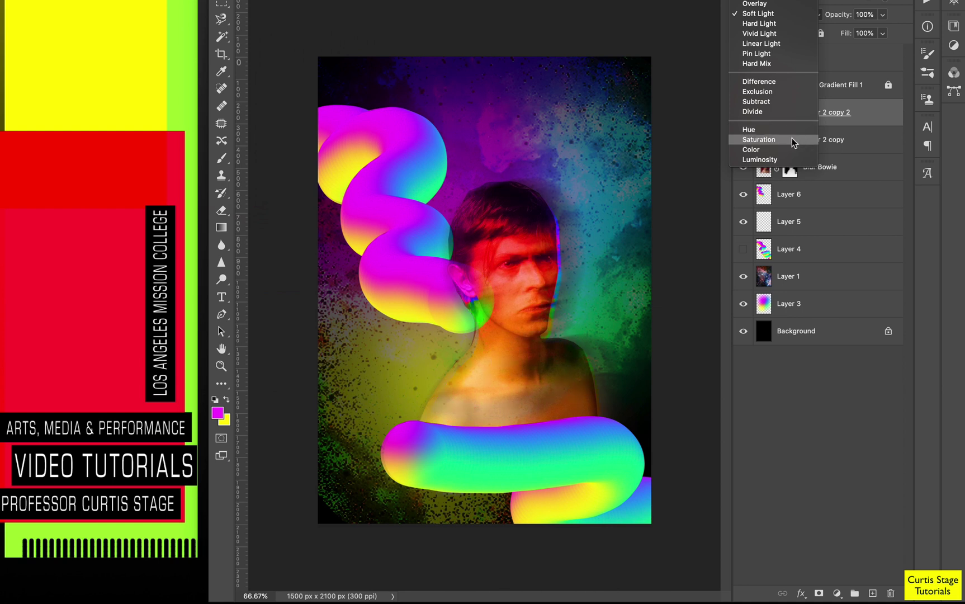
left_click(792, 139)
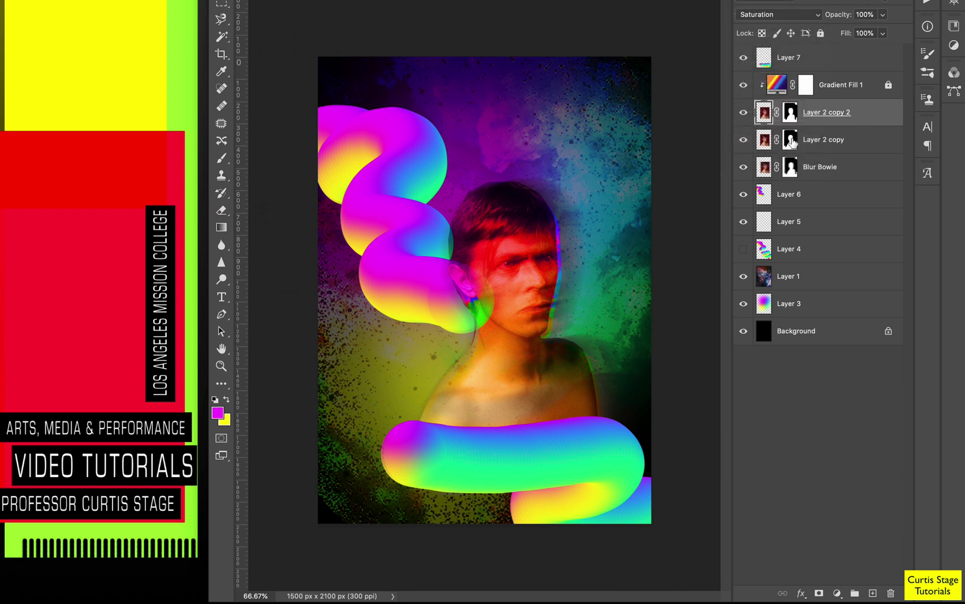
left_click(786, 15)
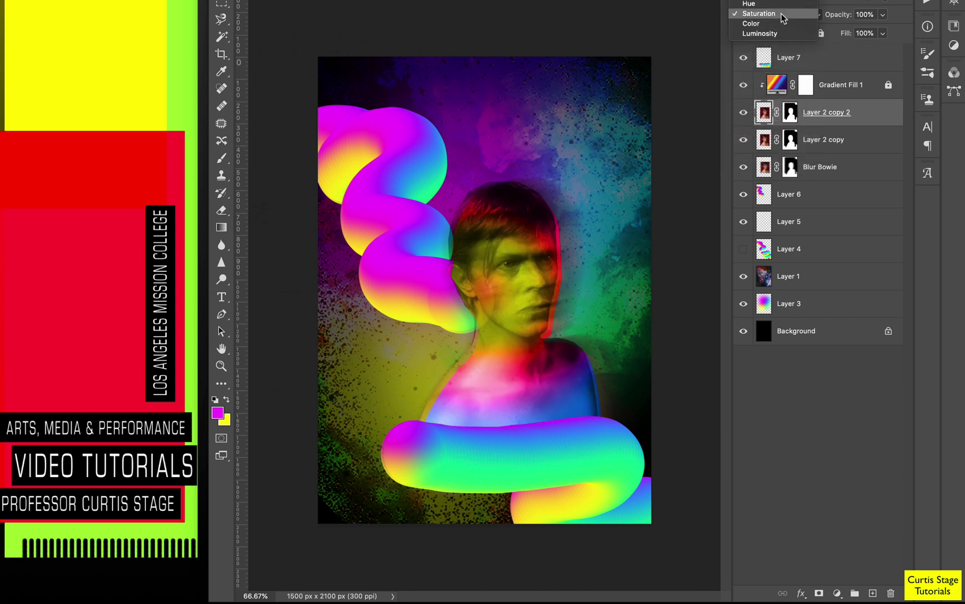
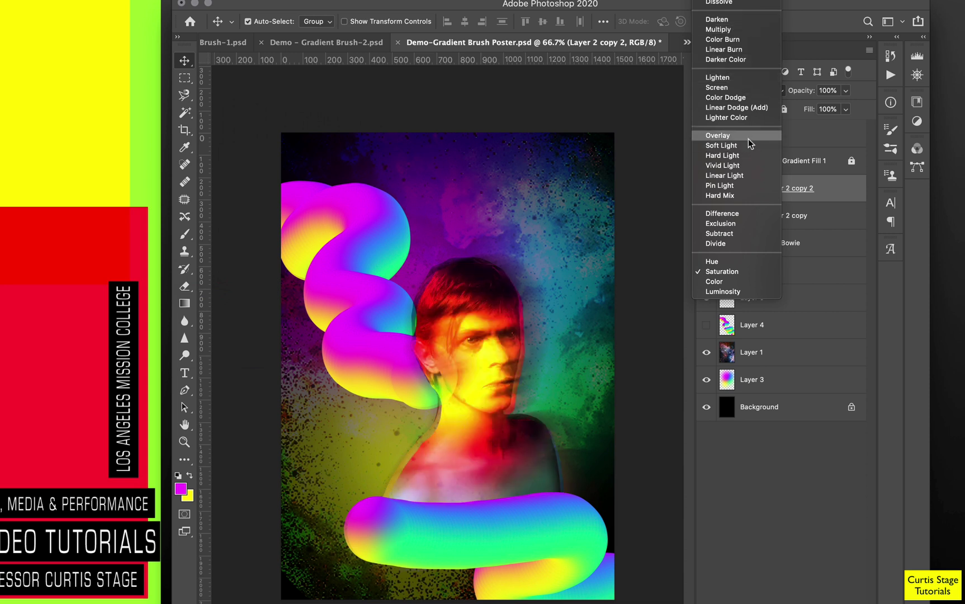
left_click(719, 136)
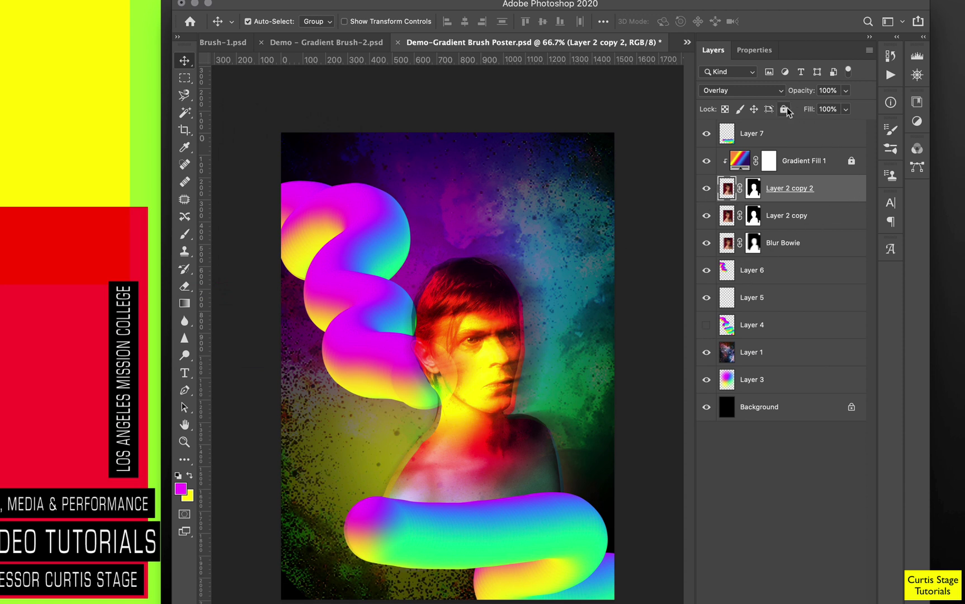
Lock the Layer 2 copy 2, Layer 2 copy and Blur Bowie layers
left_click(842, 218)
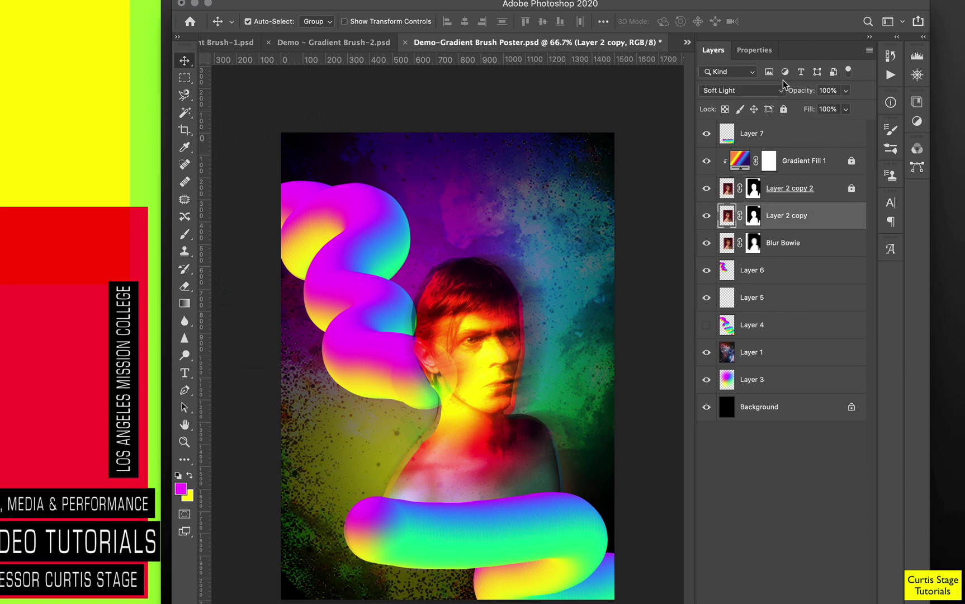
left_click(784, 109)
left_click(847, 249)
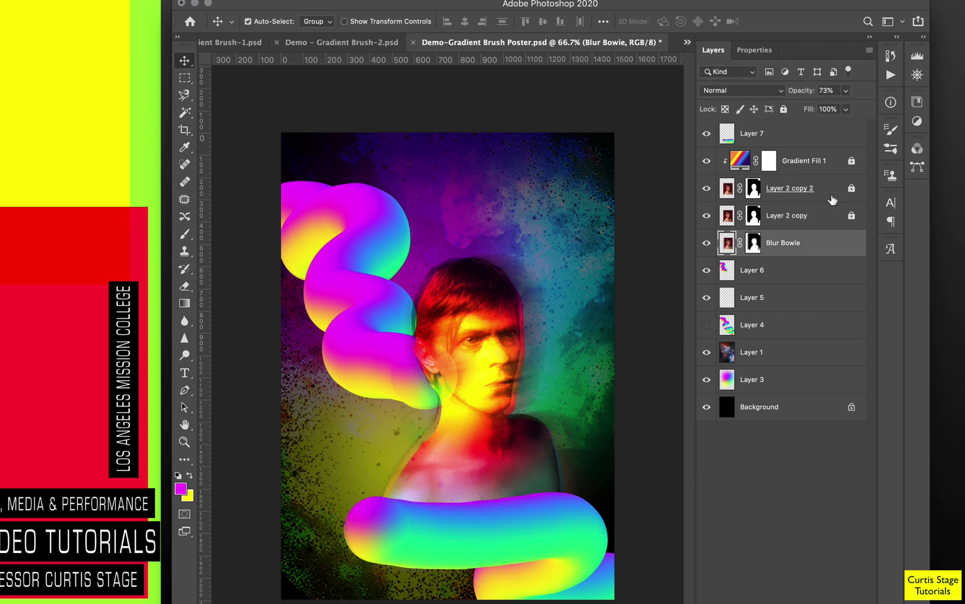
left_click(784, 109)
Add a layer mask to Layer 6 and paint it black over the ear, cheek and jaw where the brush shape overlaps the face
left_click(730, 274)
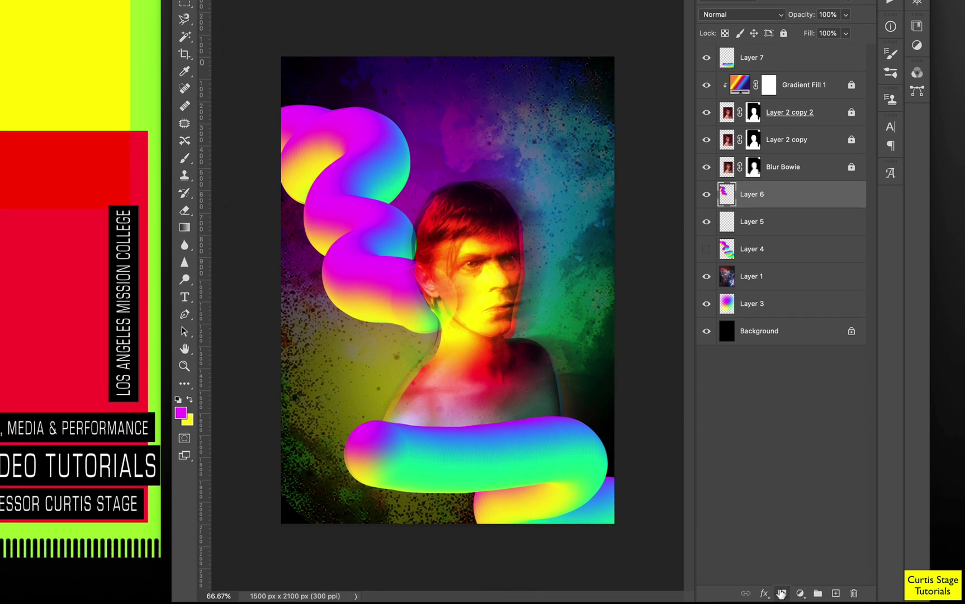
left_click(782, 593)
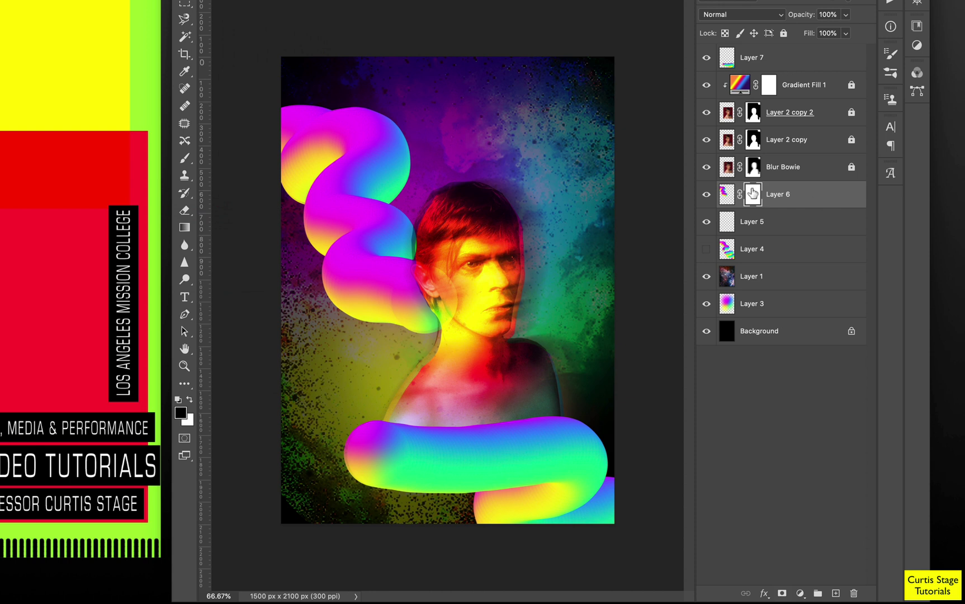
left_click(184, 157)
key("super+1")
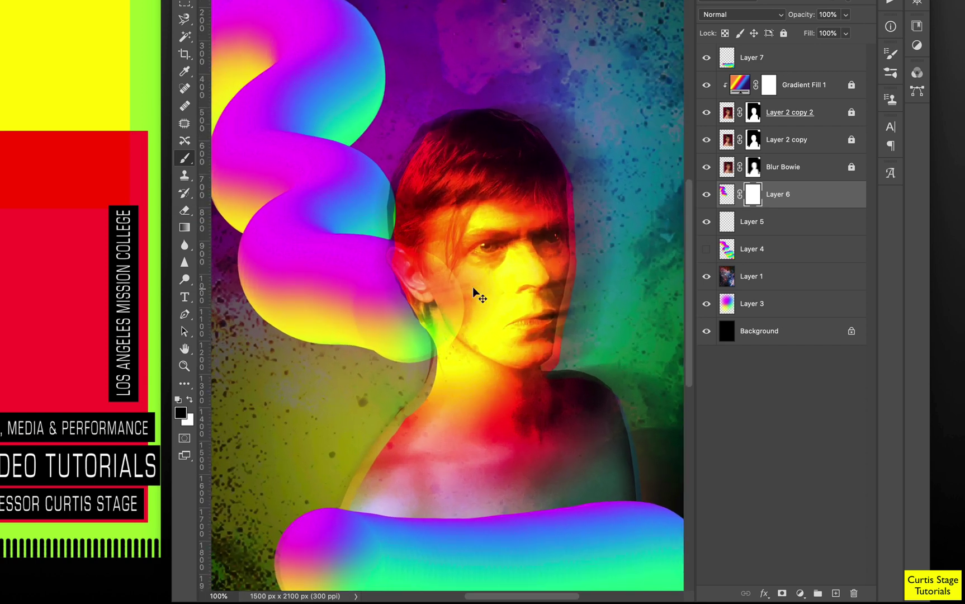
key("super+plus")
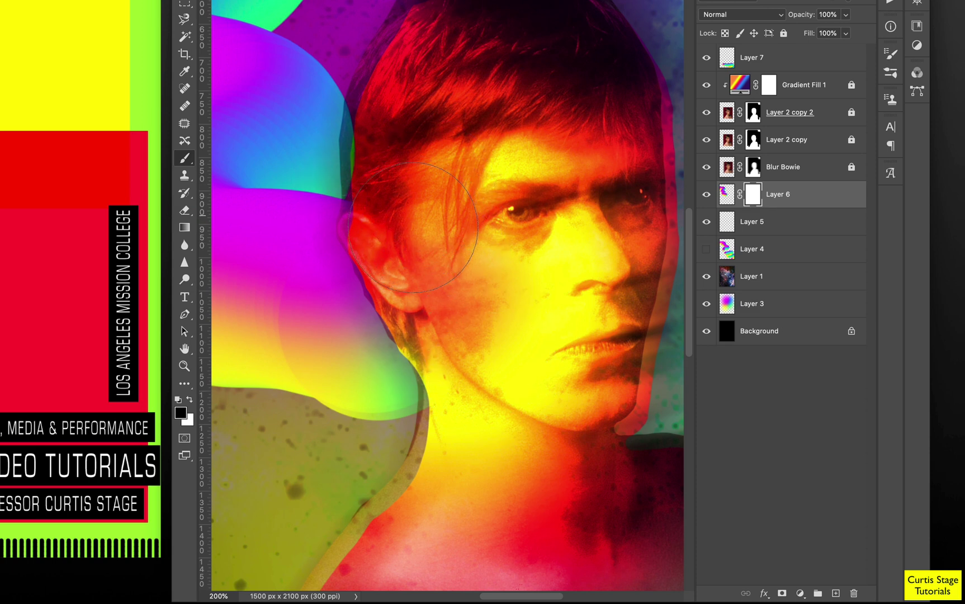
mouse_move(413, 228)
left_mouse_down()
mouse_move(485, 317)
mouse_move(510, 370)
left_mouse_up()
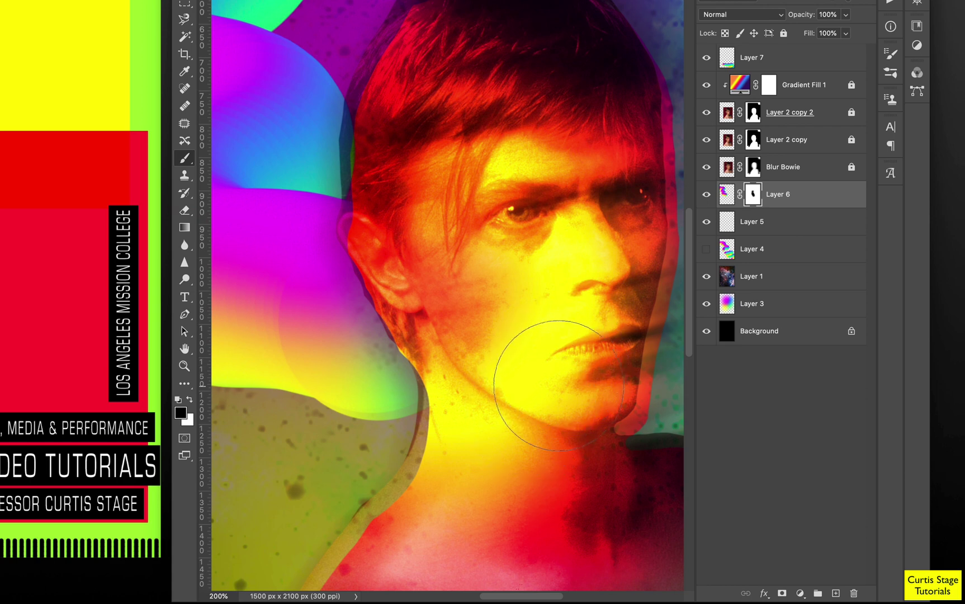
mouse_move(553, 401)
left_mouse_down()
mouse_move(466, 60)
mouse_move(456, 331)
mouse_move(329, 233)
mouse_move(647, 470)
mouse_move(609, 520)
mouse_move(539, 429)
mouse_move(513, 360)
mouse_move(534, 403)
mouse_move(603, 435)
mouse_move(559, 428)
left_mouse_up()
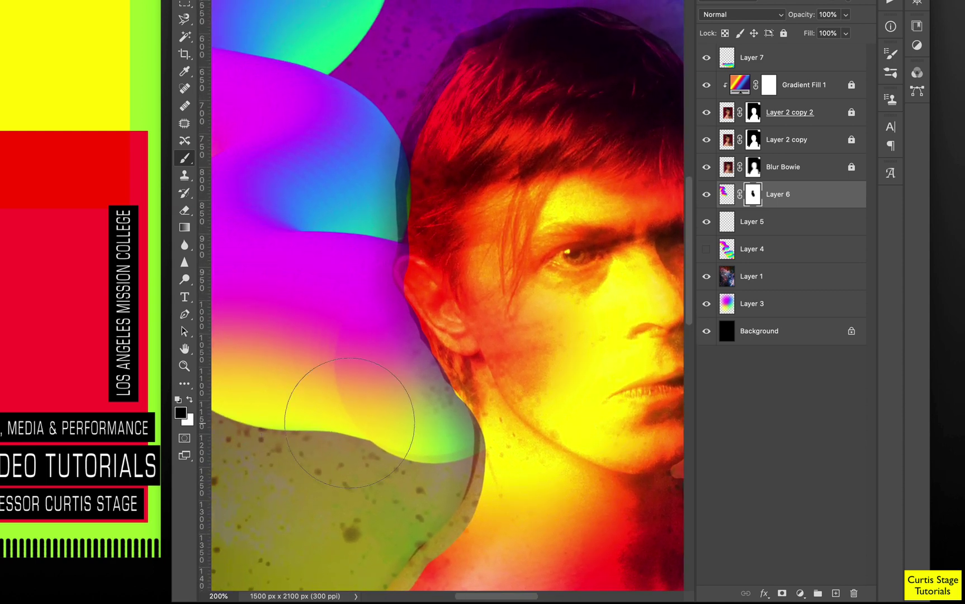
key("ctrl+0")
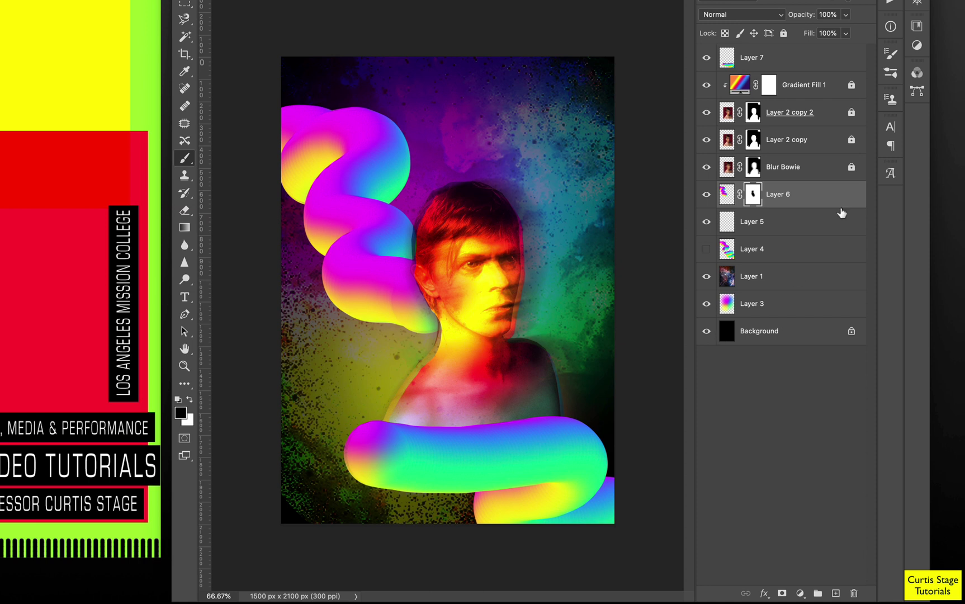
Make Layer 7 active and set the Type tool's text color to white ffffff
left_click(809, 60)
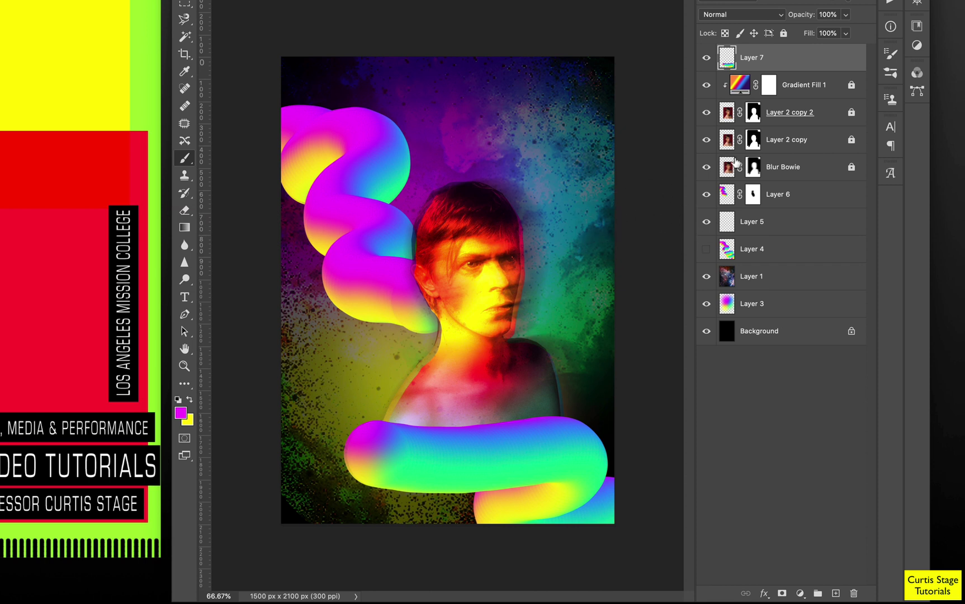
left_click(184, 298)
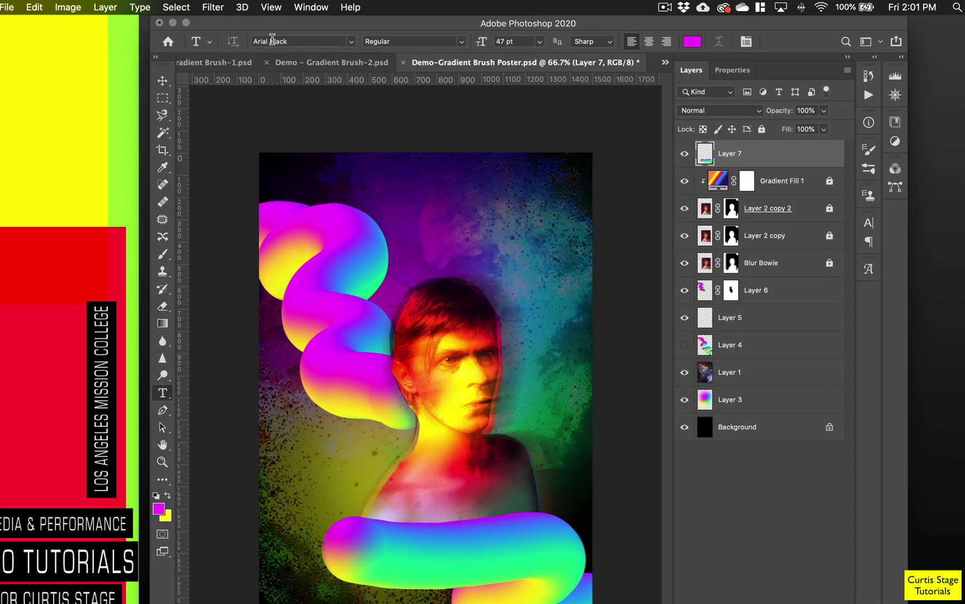
left_click(693, 43)
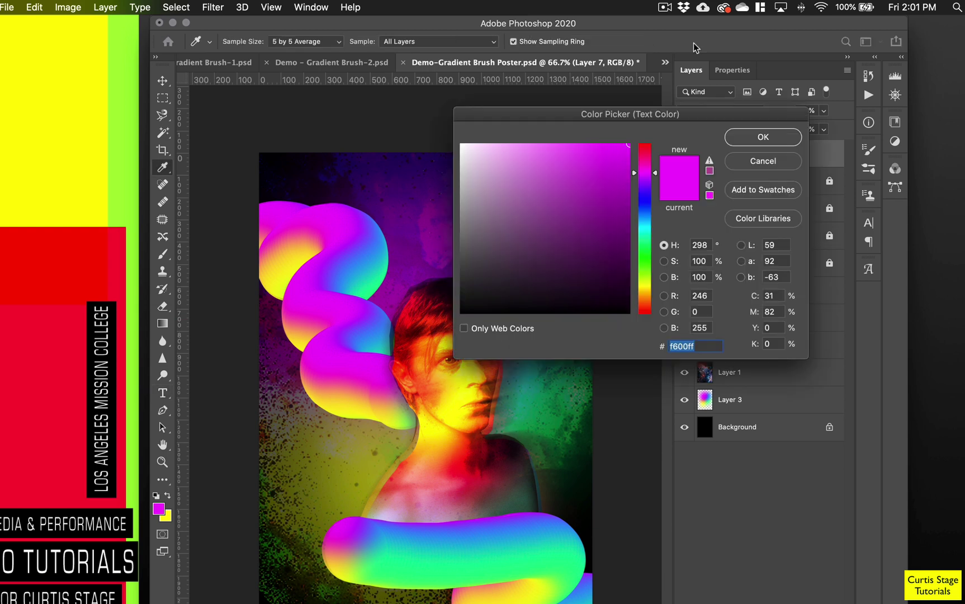
left_click(462, 144)
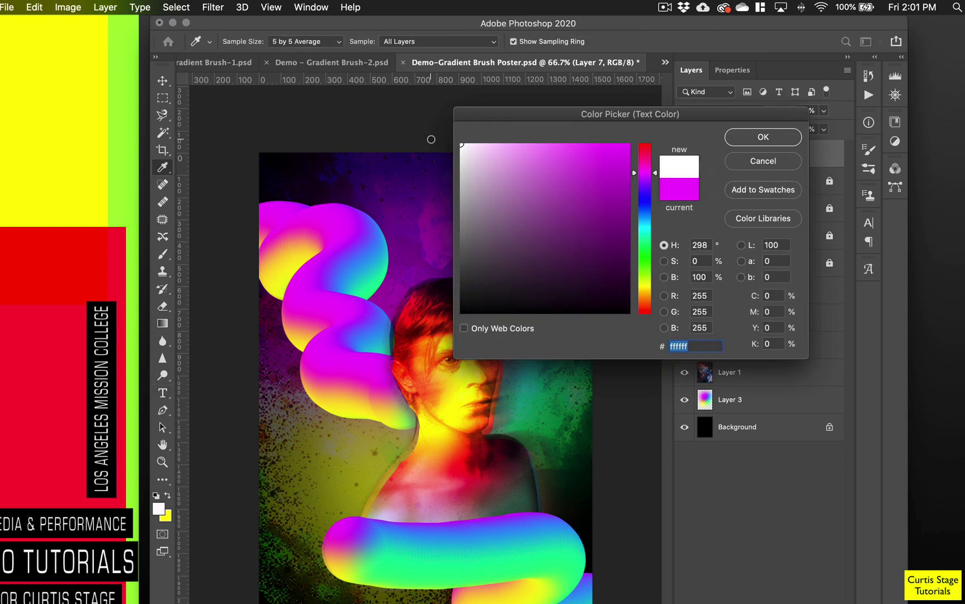
left_click(763, 137)
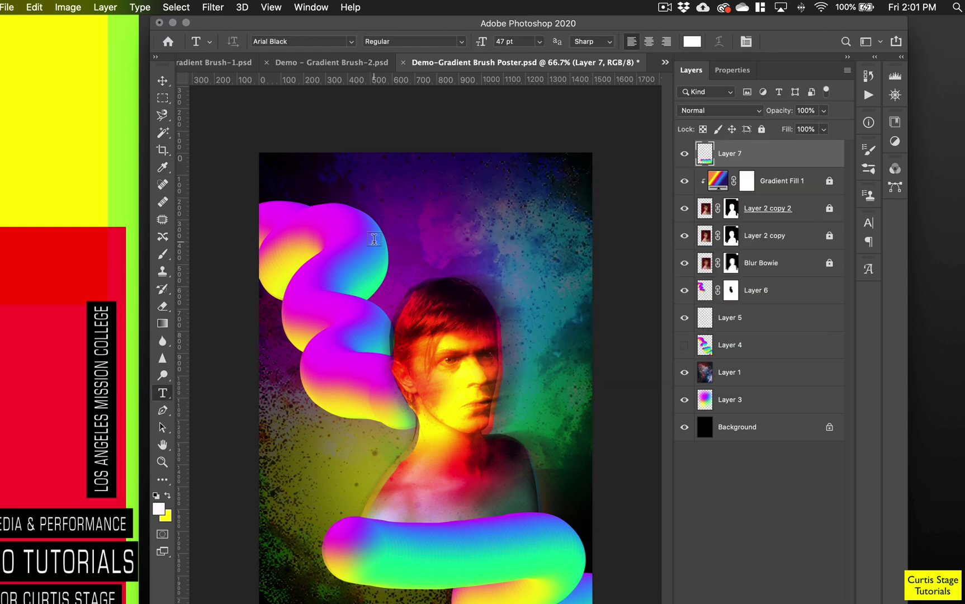
Add the title text DAVID BOWIIE in 47 pt Arial Black and position it across the poster over the portrait's hair
left_click(342, 257)
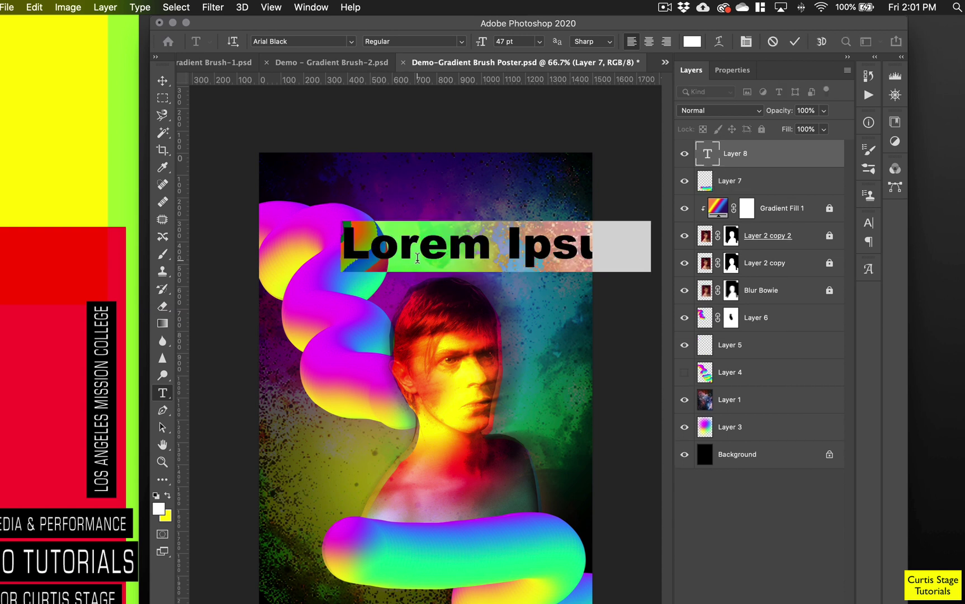
type("DAVID")
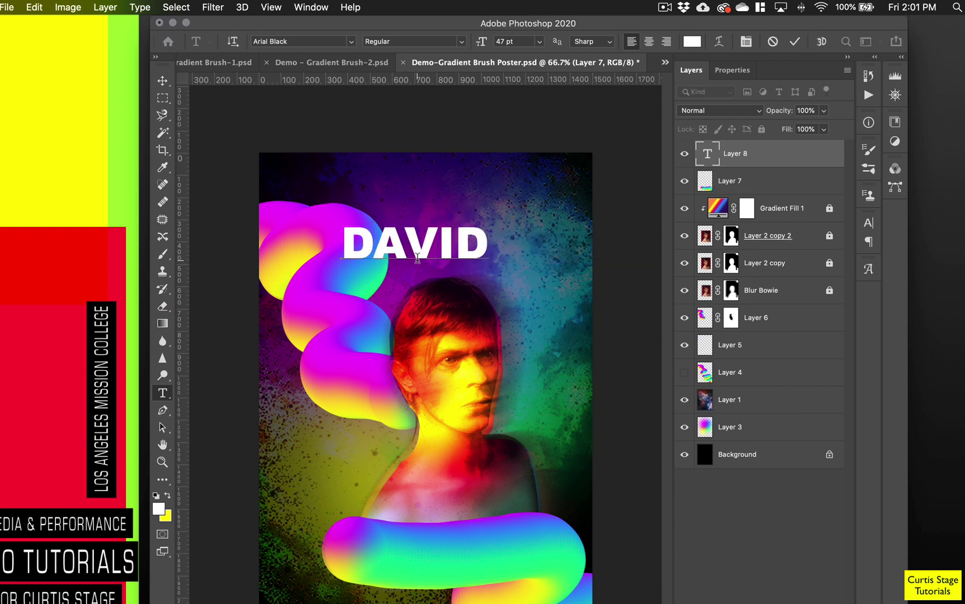
type(" BOW")
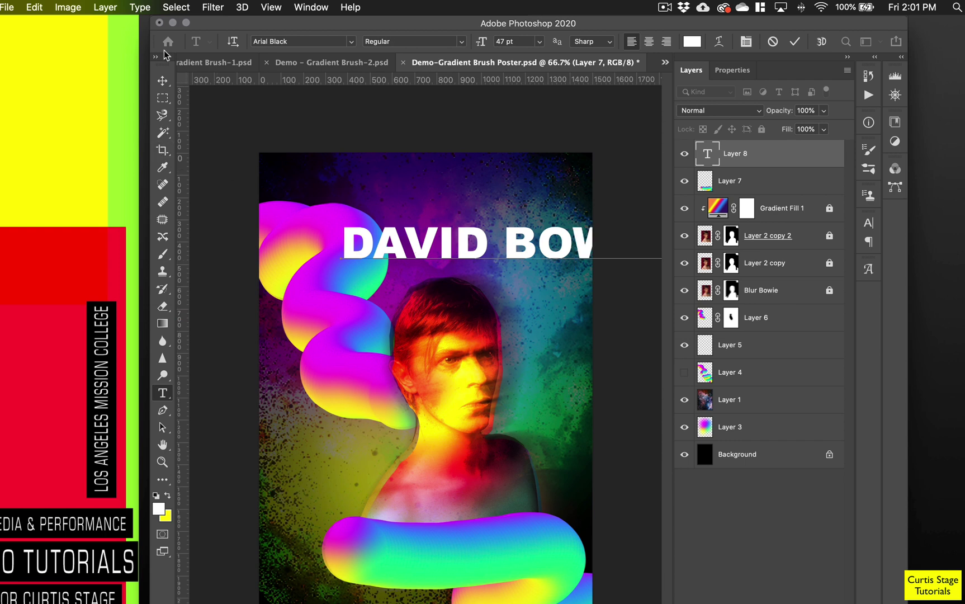
left_click(163, 80)
left_click_drag(467, 247, 385, 319)
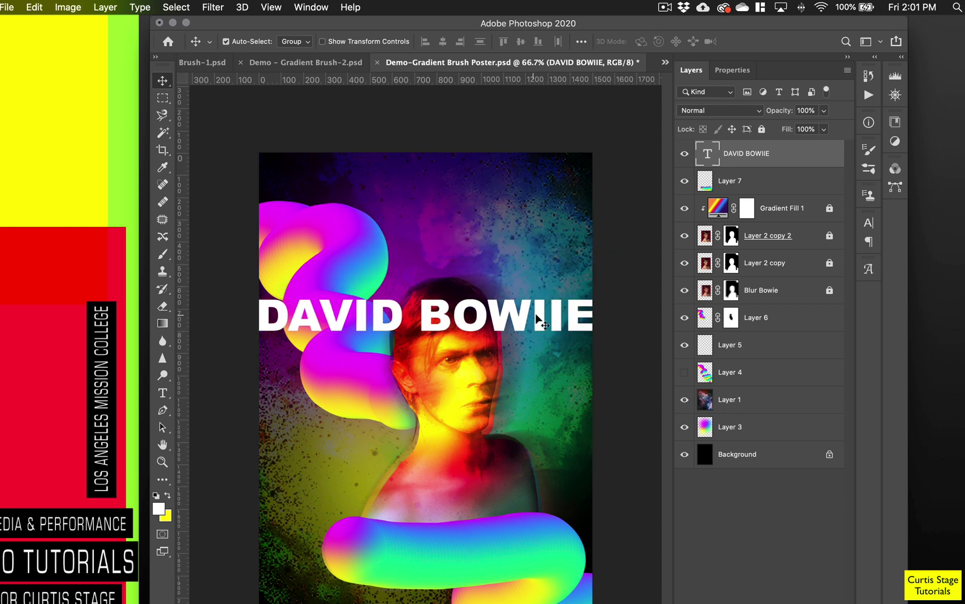
Delete the extra I so the title reads DAVID BOWIE, and center it across the poster slightly higher on the portrait's hair
double_click(702, 156)
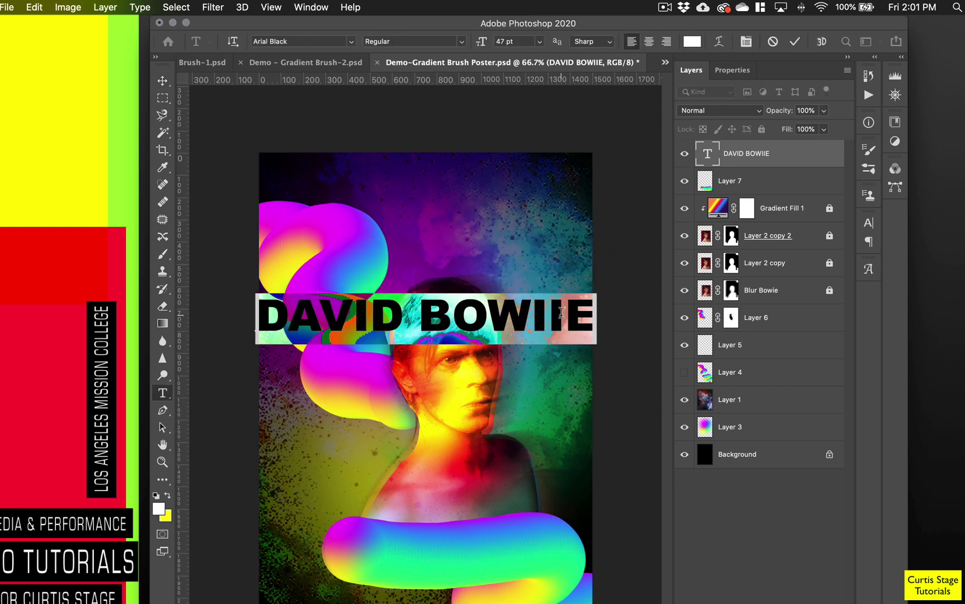
left_click(561, 314)
key("BackSpace")
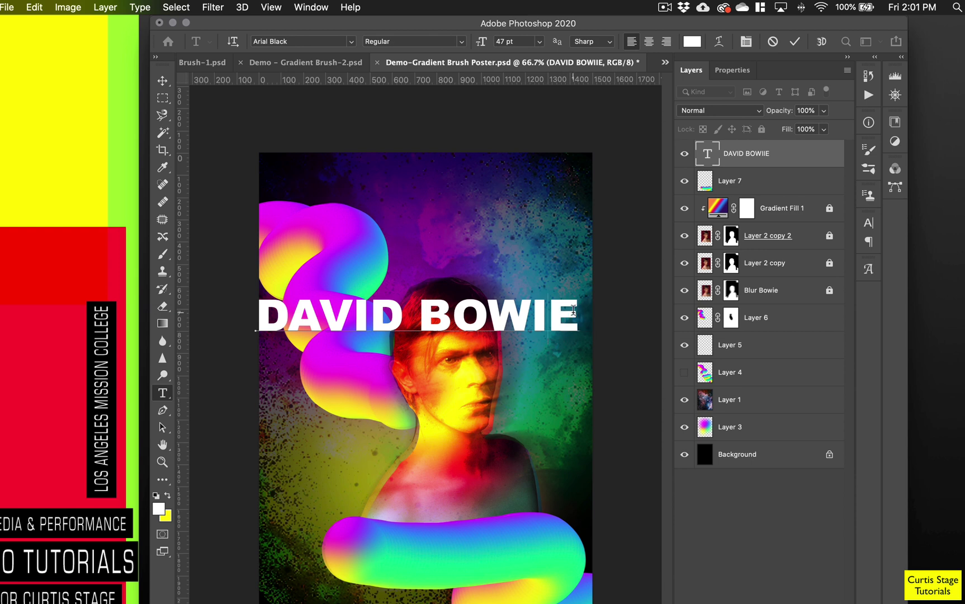
left_click(163, 80)
left_click_drag(438, 323, 446, 317)
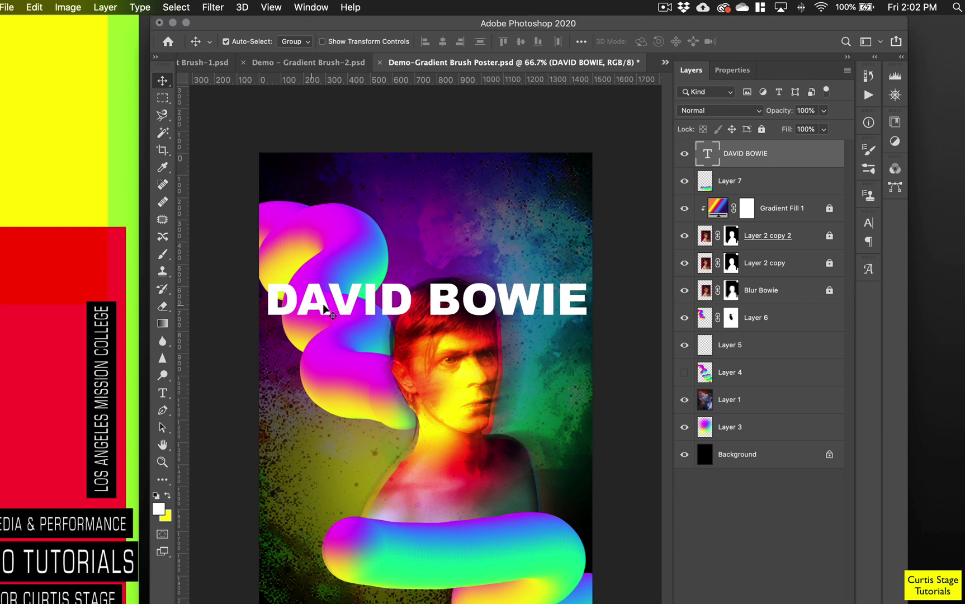
Rasterize the DAVID BOWIE type layer
left_click(106, 8)
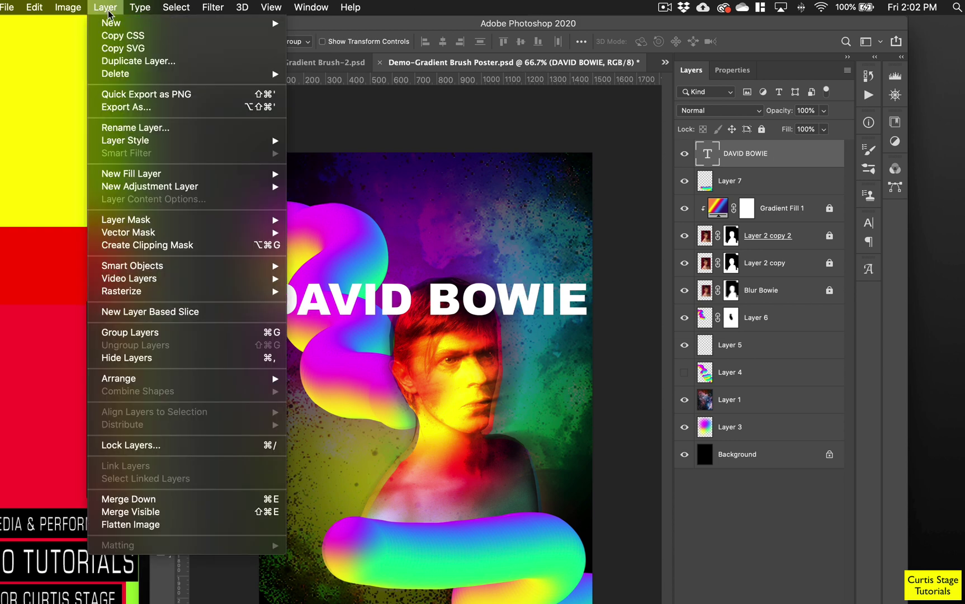
mouse_move(128, 290)
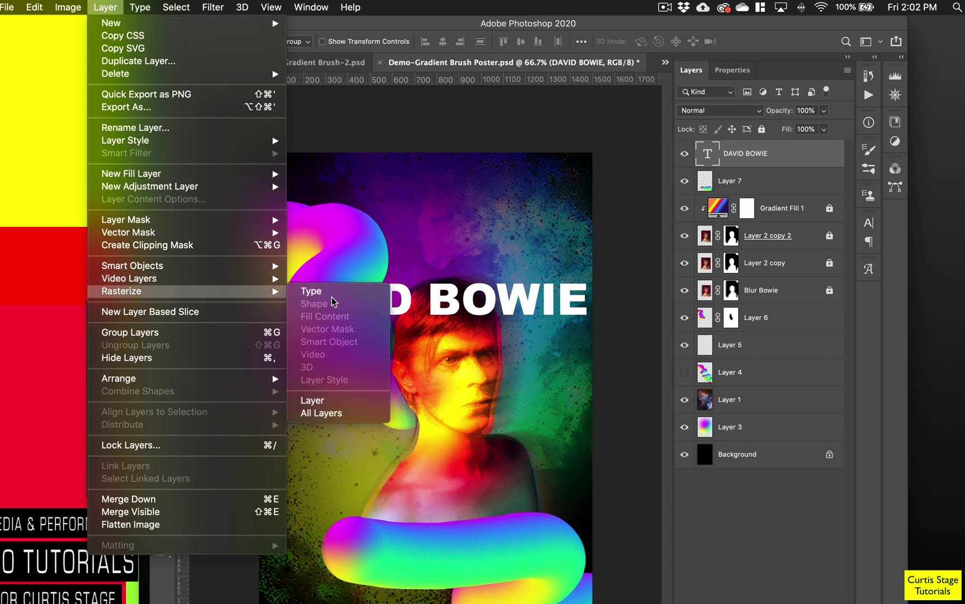
left_click(324, 292)
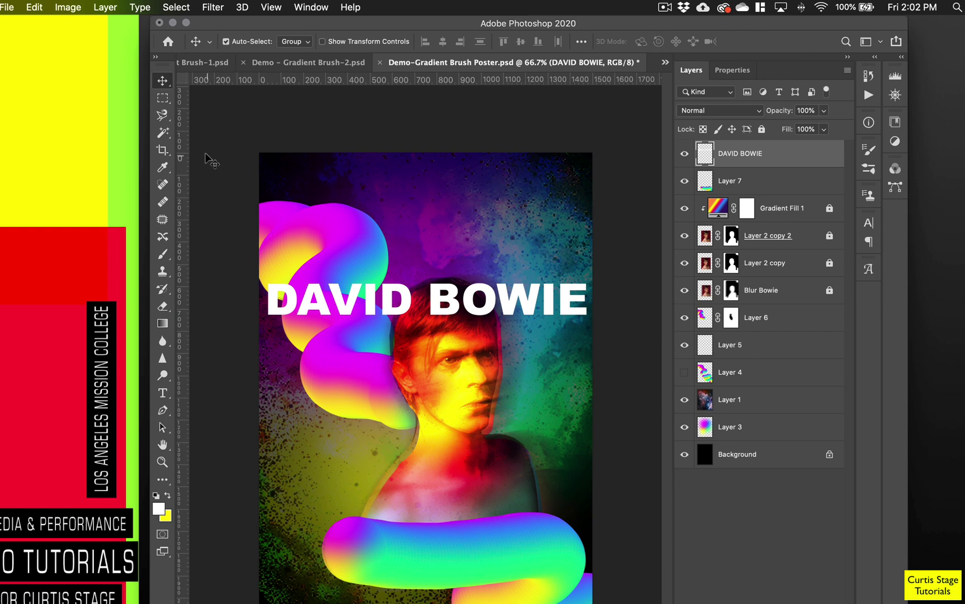
Select the first letter D of DAVID with the Magic Wand at tolerance 32
left_click(162, 133)
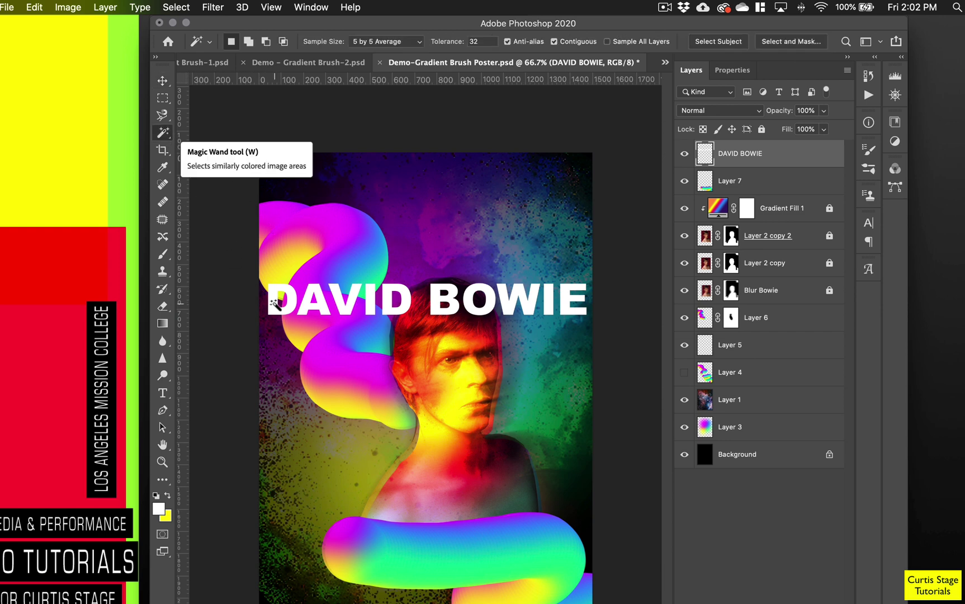
key("super+plus")
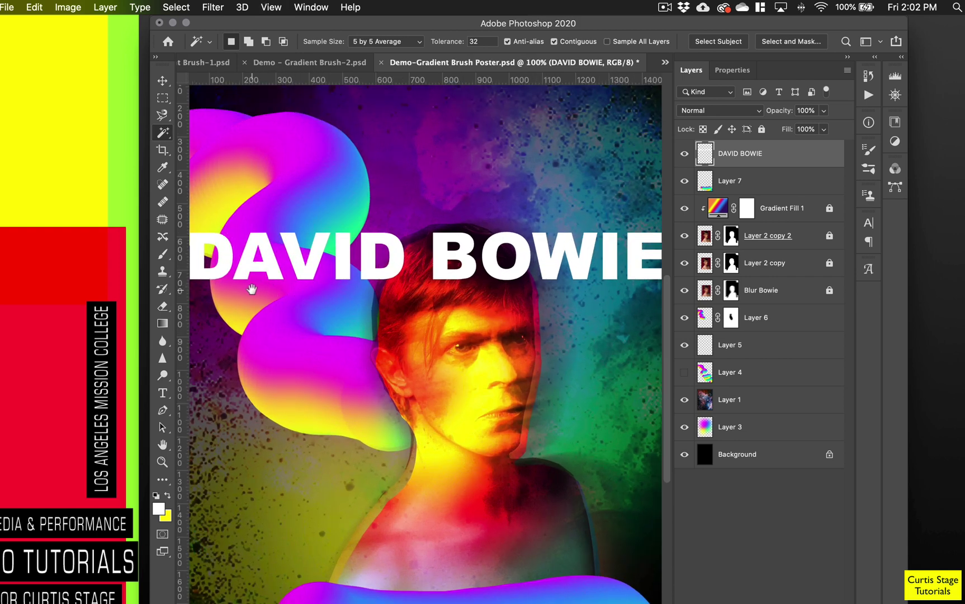
left_click_drag(252, 289, 388, 302)
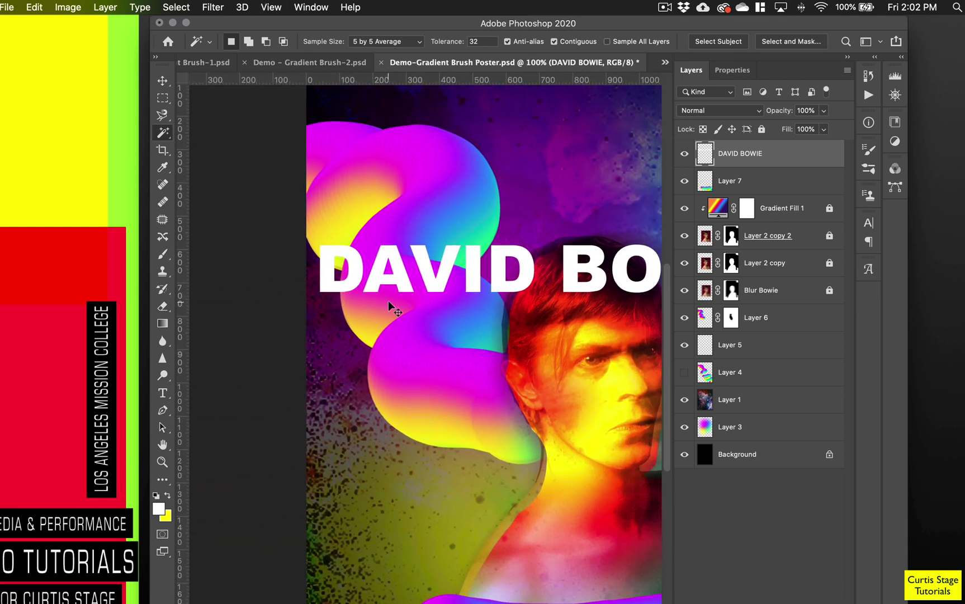
key("super+plus")
left_click_drag(323, 261, 359, 356)
left_click(321, 267)
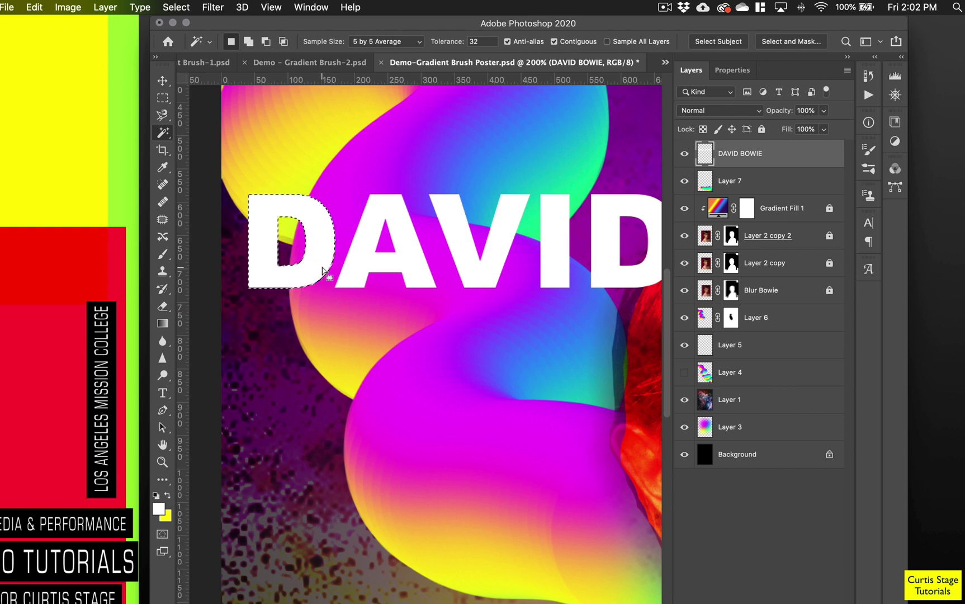
Cut the selected first letter D onto its own layer and move it up above the rest of the title
left_click(162, 82)
left_click_drag(317, 267, 327, 216)
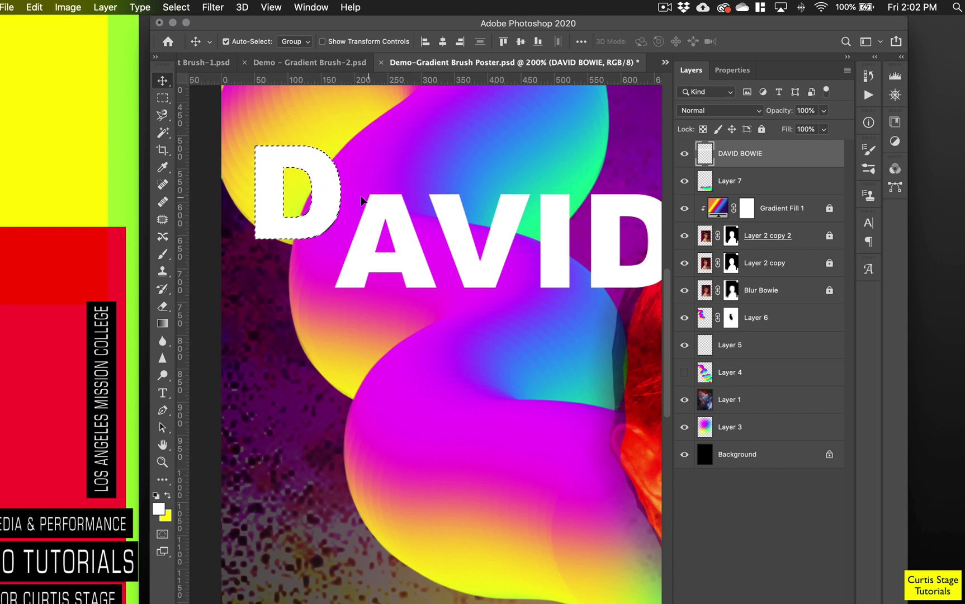
left_click(185, 6)
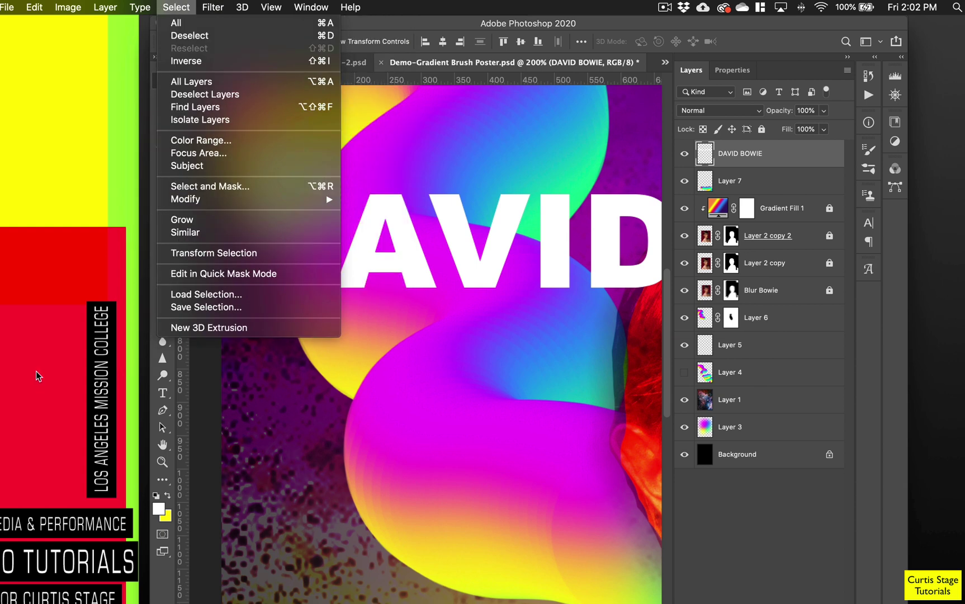
mouse_move(105, 4)
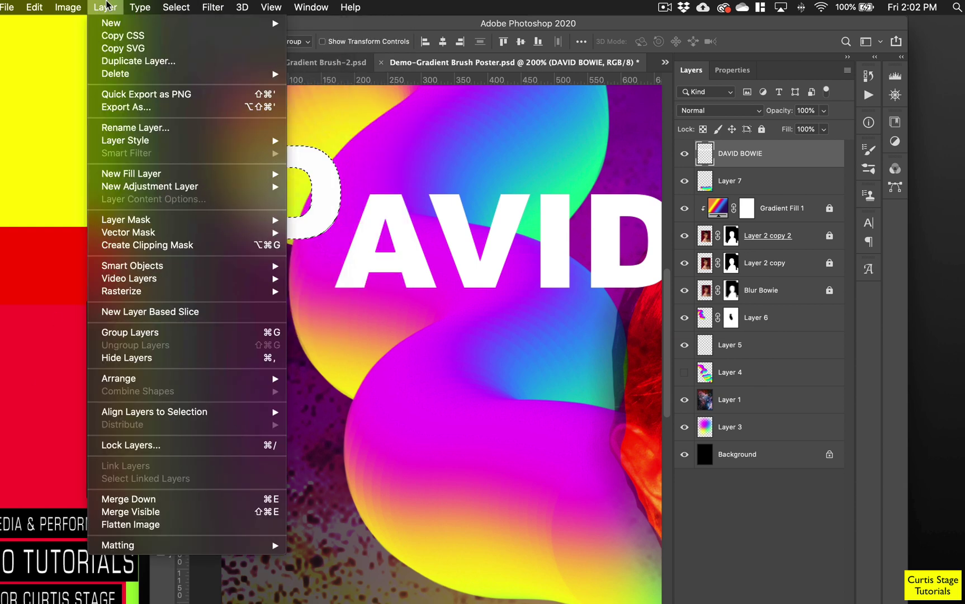
mouse_move(109, 25)
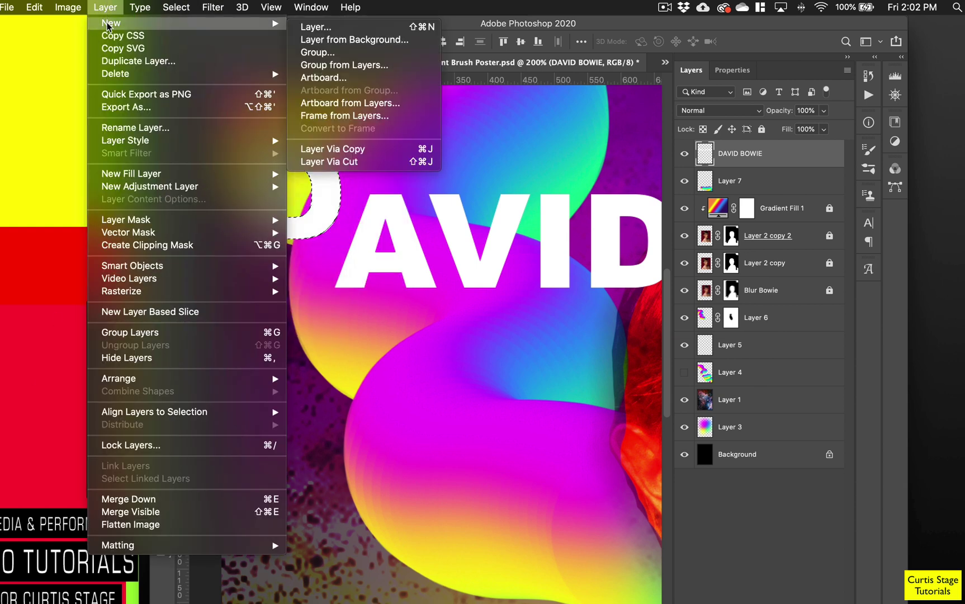
left_click(369, 161)
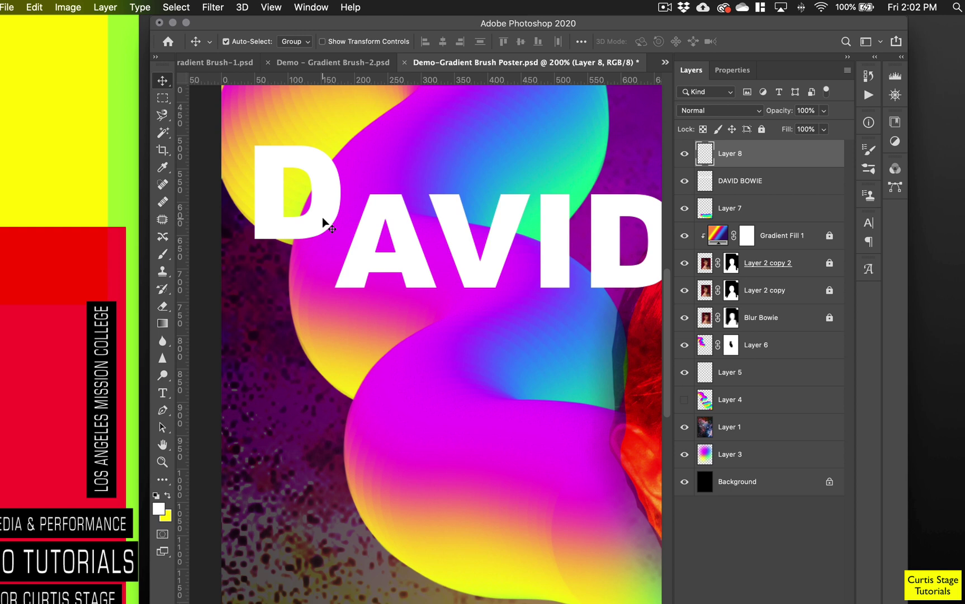
left_click_drag(323, 221, 327, 180)
Select the letter A on the DAVID BOWIE layer with the Magic Wand and cut it onto its own layer
left_click(374, 250)
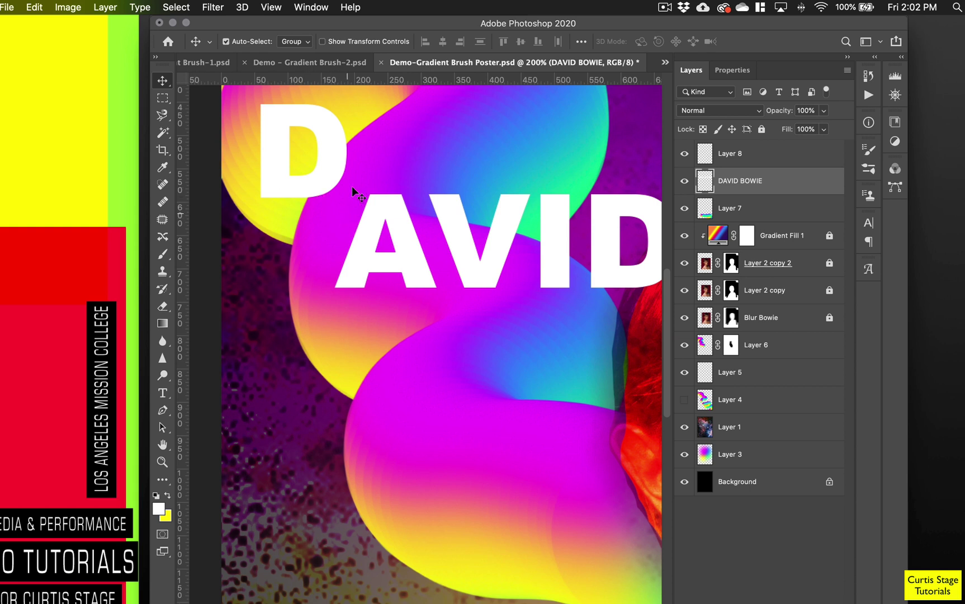
key("w")
left_click(370, 238)
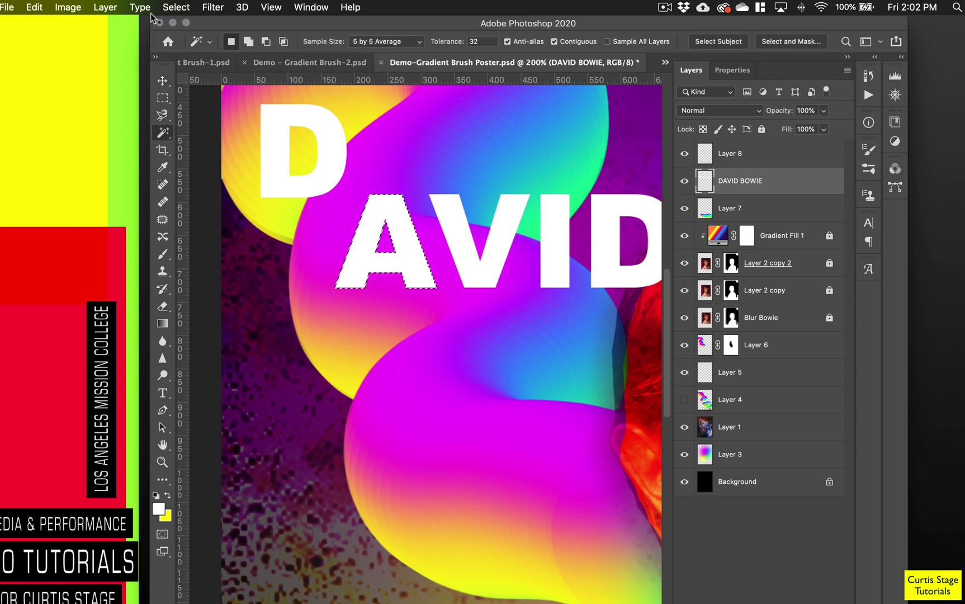
left_click(109, 7)
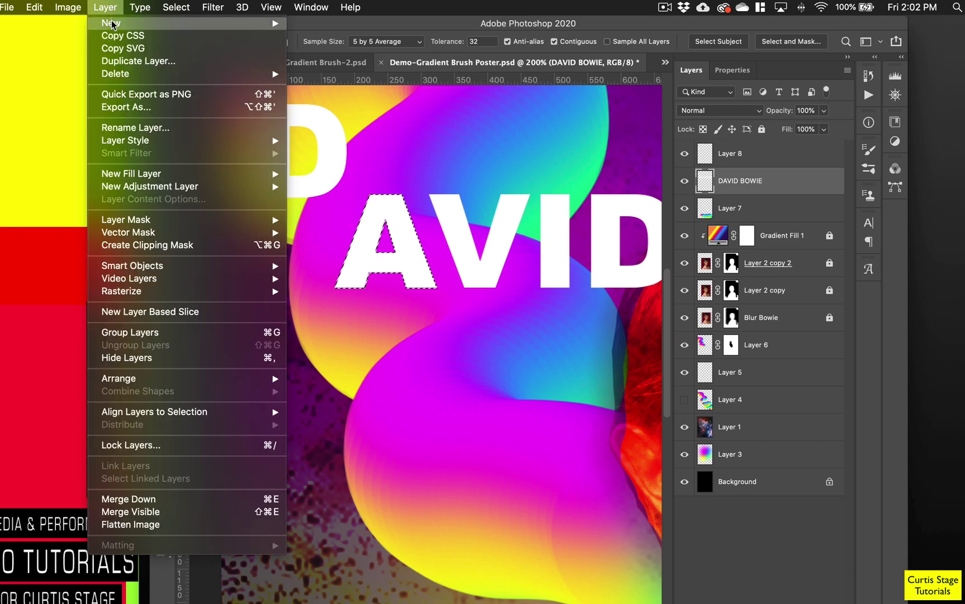
mouse_move(113, 25)
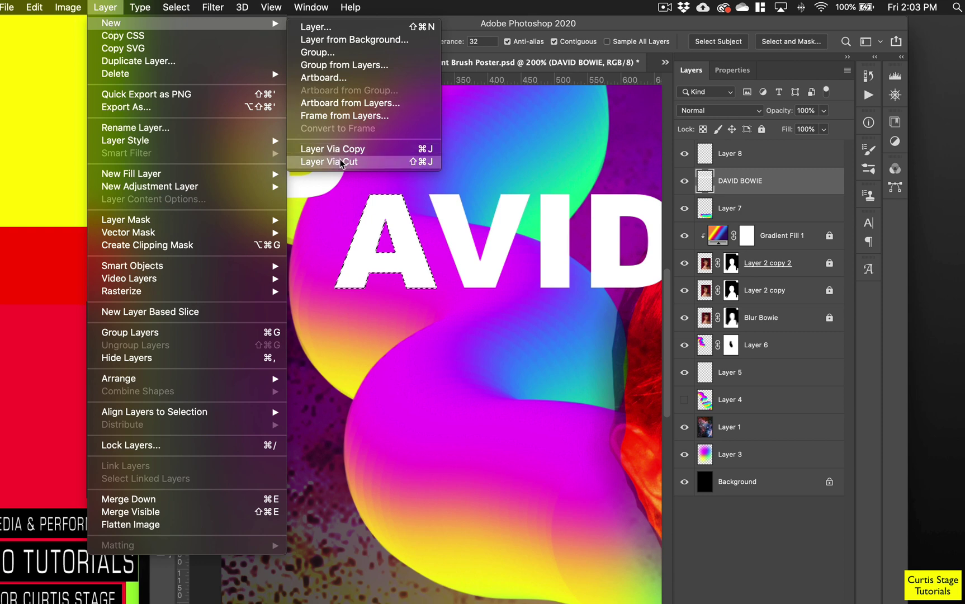
left_click(359, 161)
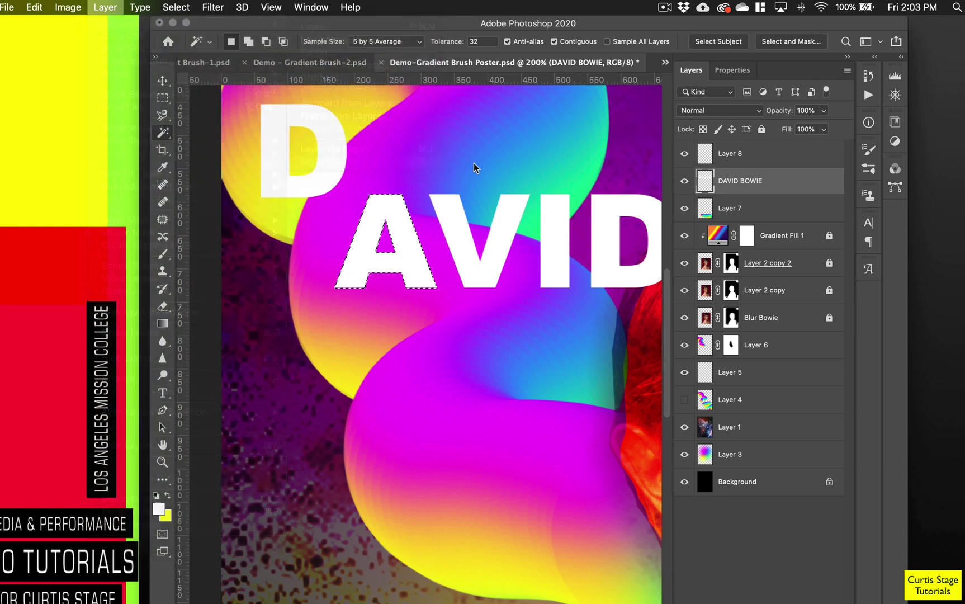
left_click(460, 233)
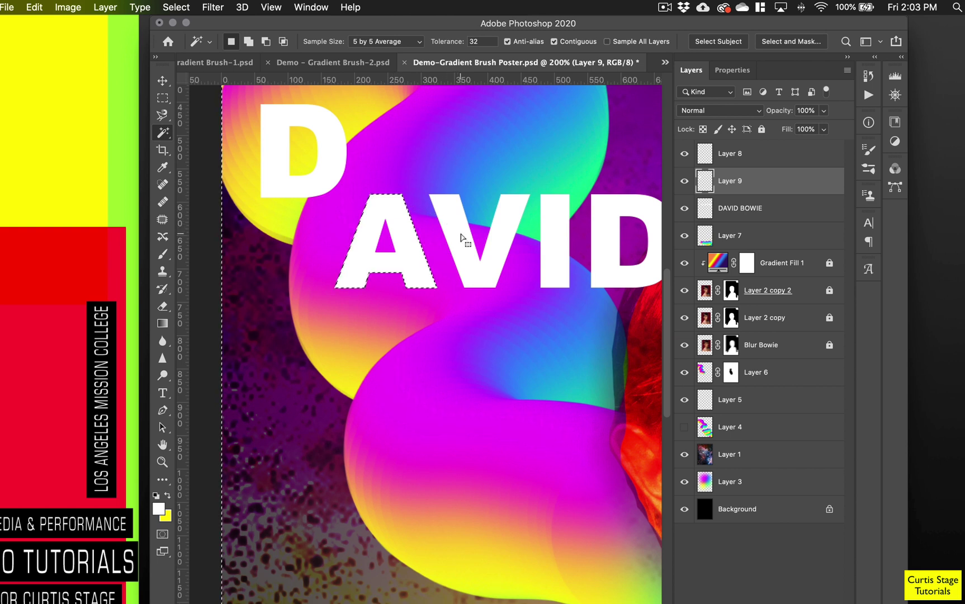
key("super+d")
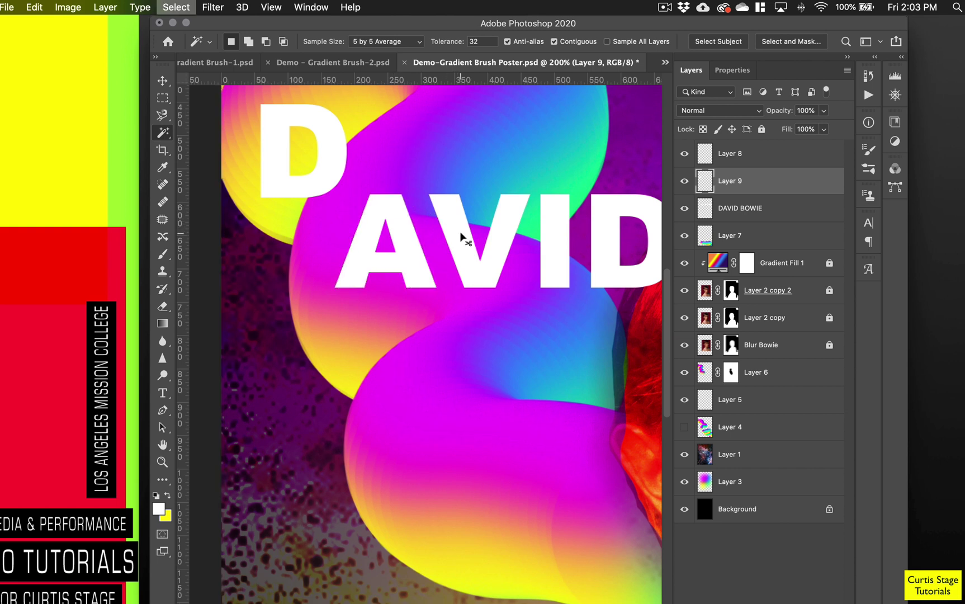
Select the letter V on the DAVID BOWIE layer and cut it onto its own layer
left_click(731, 207)
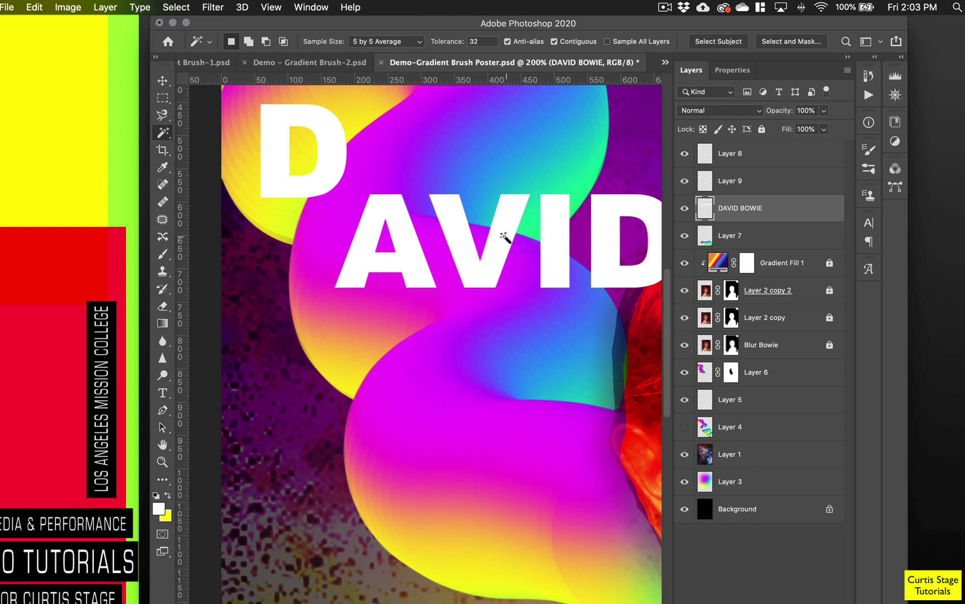
left_click(465, 251)
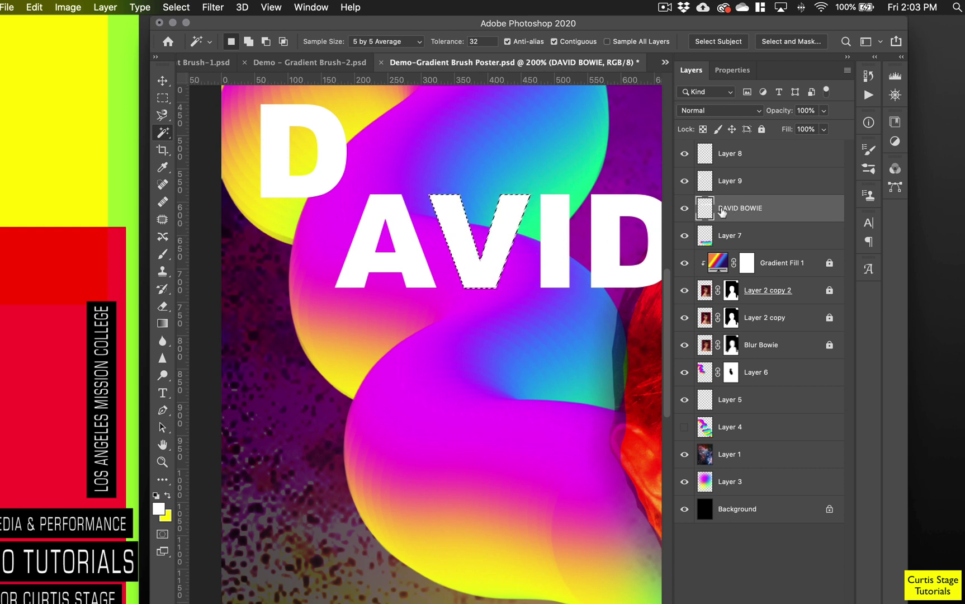
key("shift")
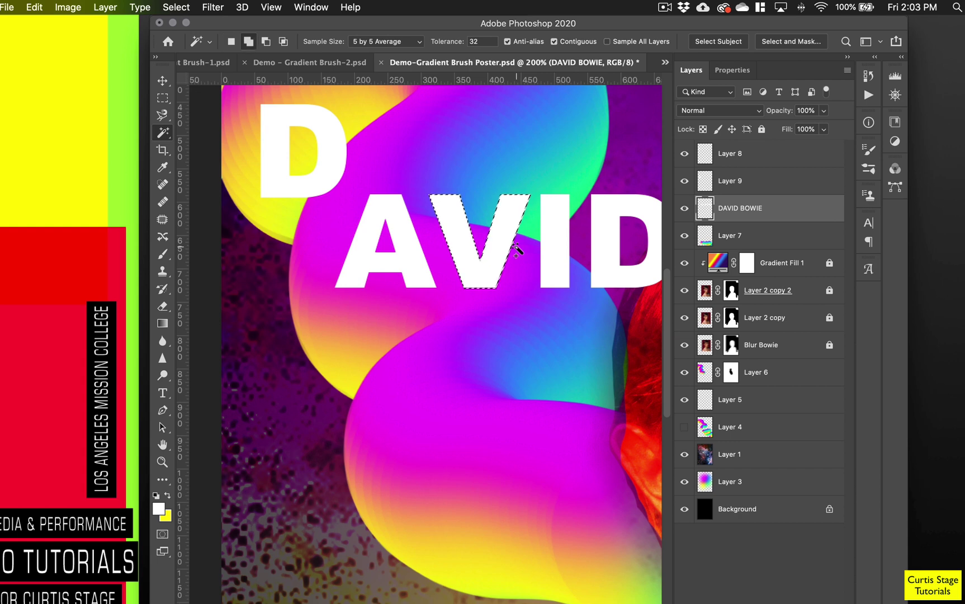
left_click(106, 8)
mouse_move(275, 23)
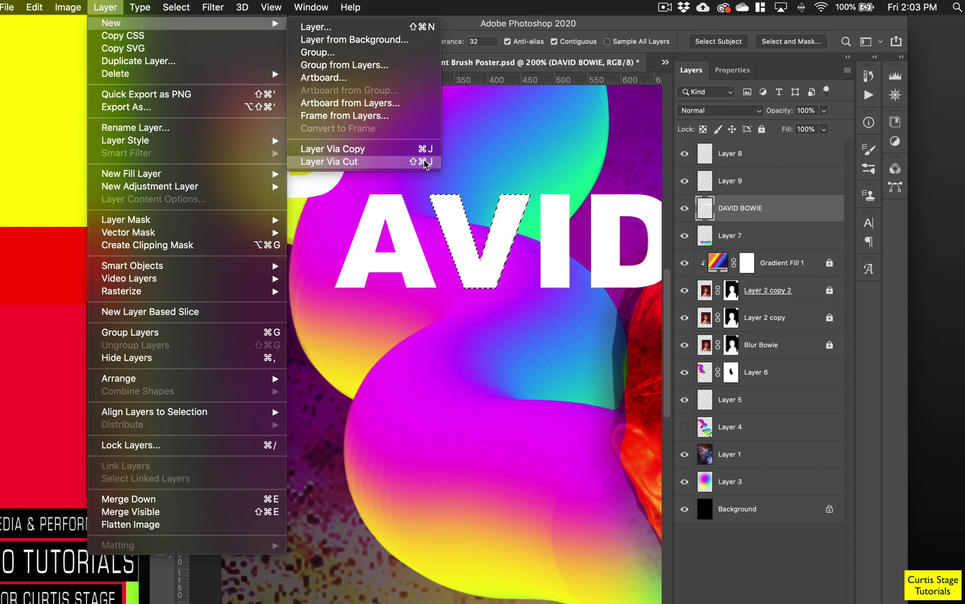
left_click(358, 162)
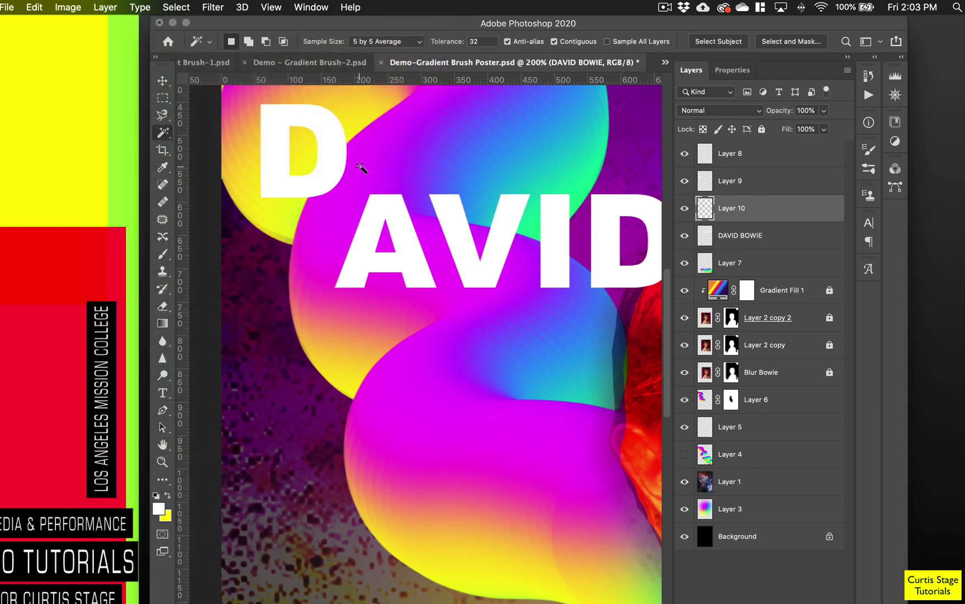
Cut the letter I and the last D of DAVID from the DAVID BOWIE layer onto two separate layers
left_click(745, 242)
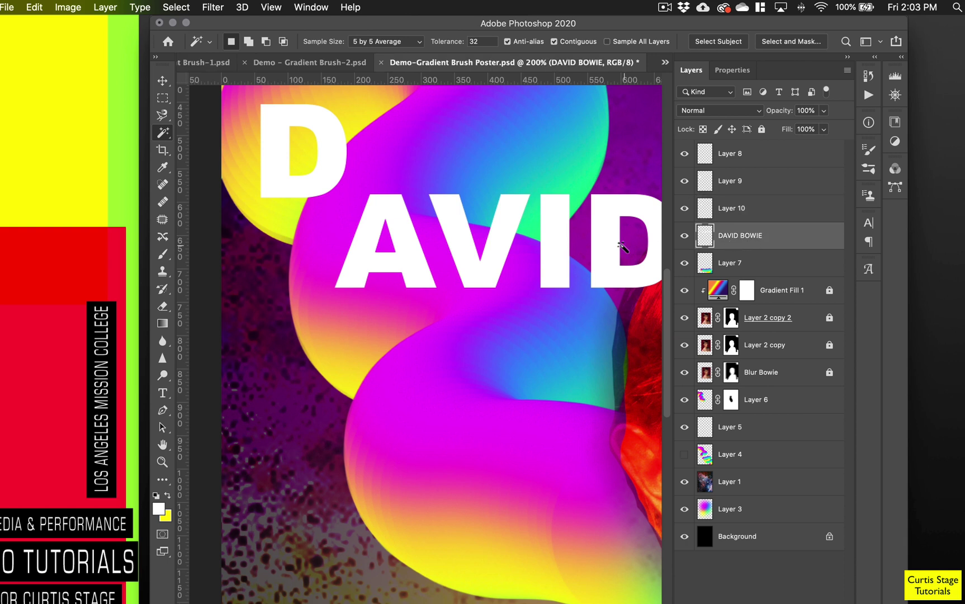
left_click(555, 248)
key("super+shift+j")
key("alt+bracketleft")
left_click(603, 258)
key("super+shift+j")
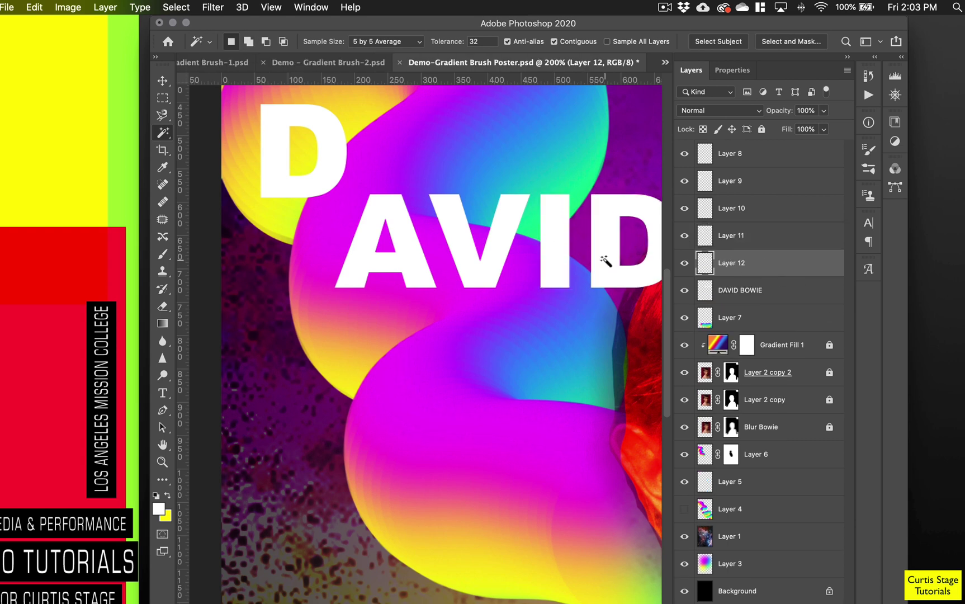
Widen the application window and cut the letter B of BOWIE from the DAVID BOWIE layer onto its own layer
left_click_drag(776, 24, 608, 26)
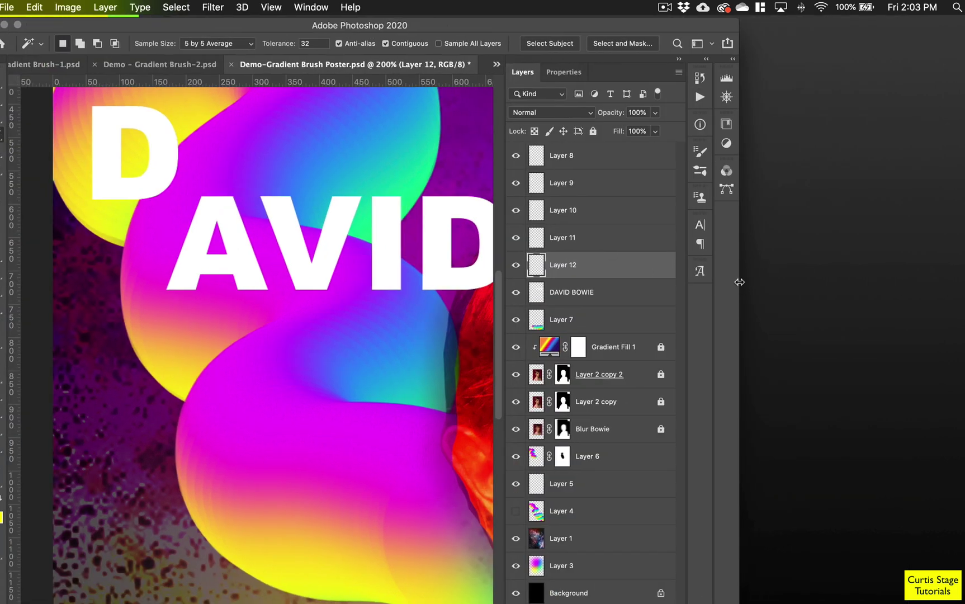
left_click_drag(739, 282, 964, 282)
left_click_drag(446, 285, 267, 304)
left_click(267, 304)
left_click(803, 296)
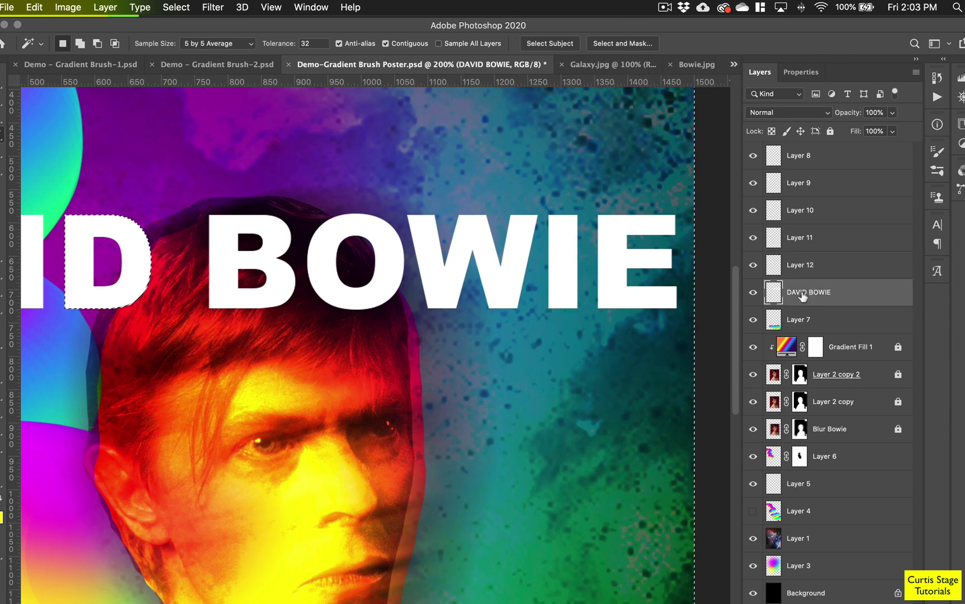
key("super+shift+j")
key("alt+bracketleft")
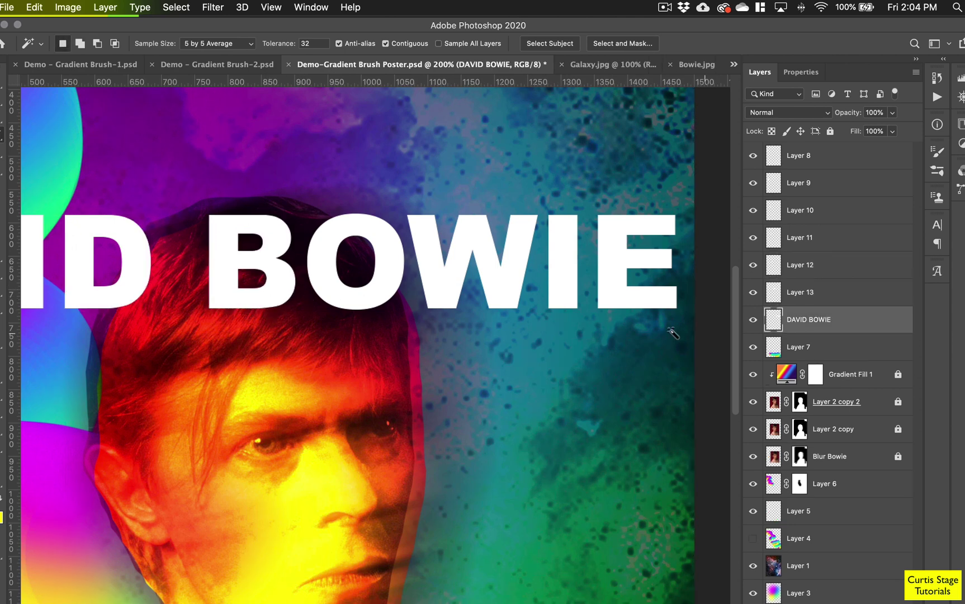
Cut the letters O and W of BOWIE from the DAVID BOWIE layer onto two separate layers
left_click(362, 298)
key("super+shift+j")
key("alt+bracketleft")
left_click(448, 297)
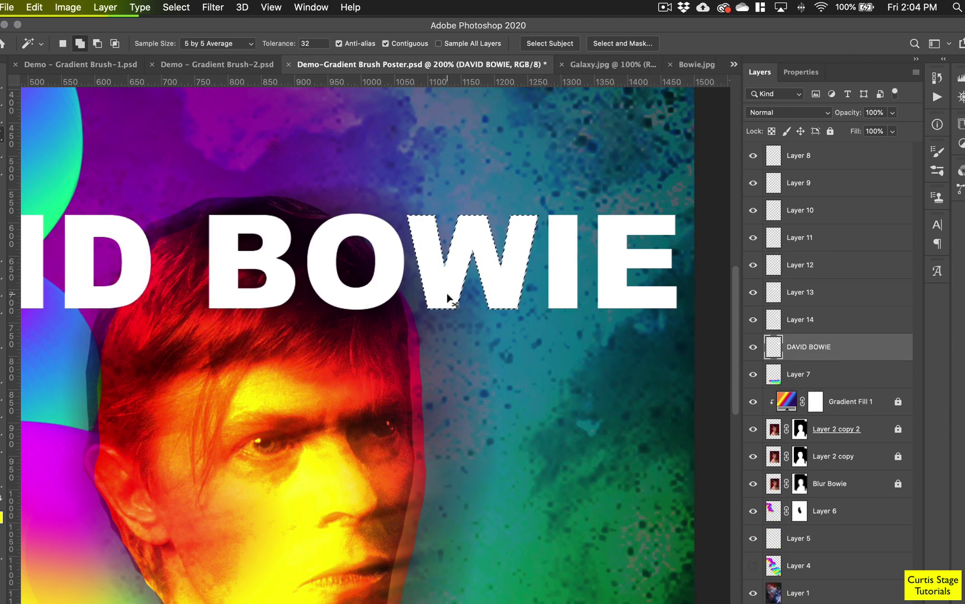
key("super+shift+j")
key("alt+bracketleft")
Cut the letters I and E of BOWIE from the DAVID BOWIE layer onto two separate layers
left_click(564, 296)
key("super+shift+j")
key("alt+bracketleft")
left_click(616, 296)
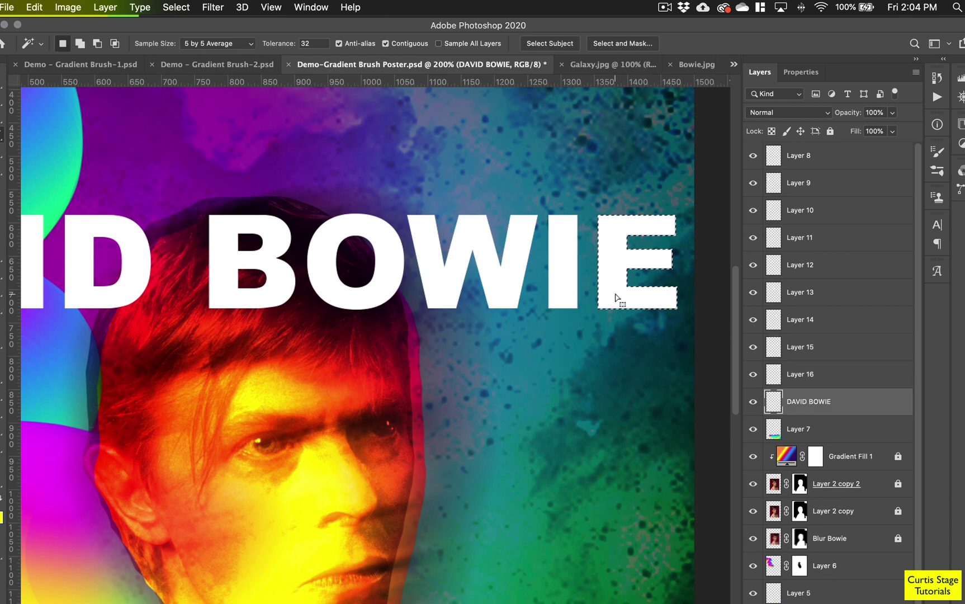
key("super+shift+j")
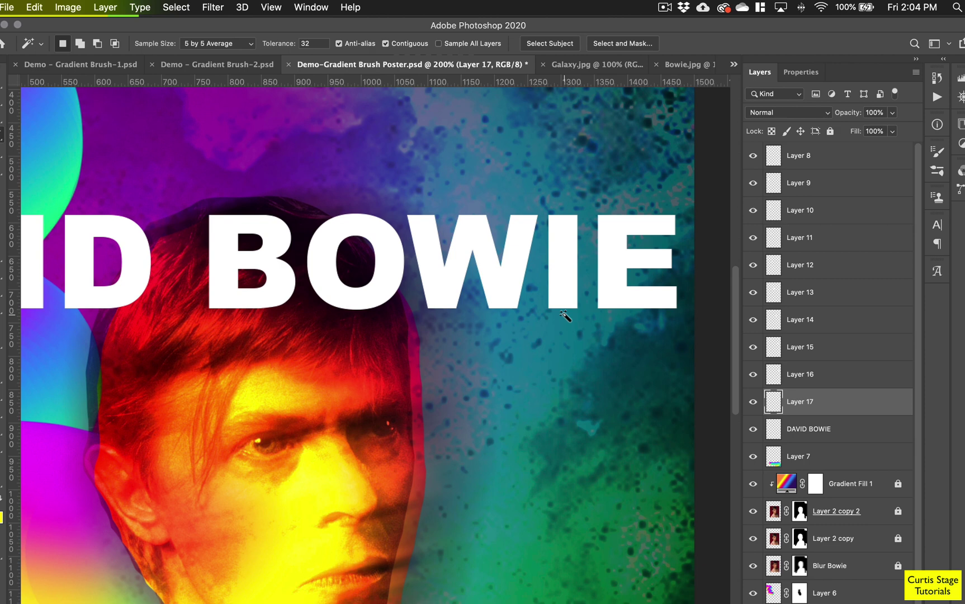
Set the Move tool to auto-select individual layers and show transform controls
key("super+minus")
key("super+minus")
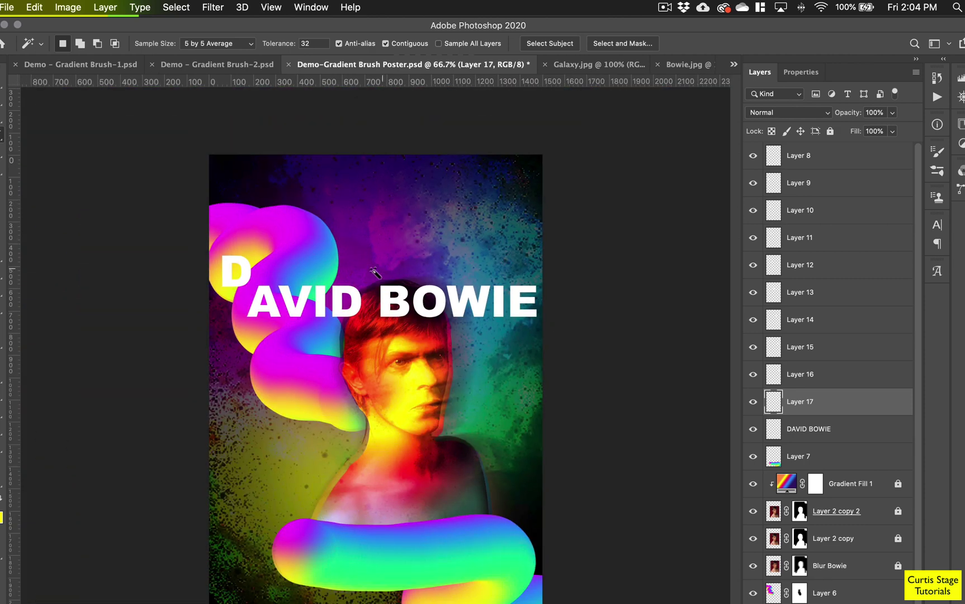
key("v")
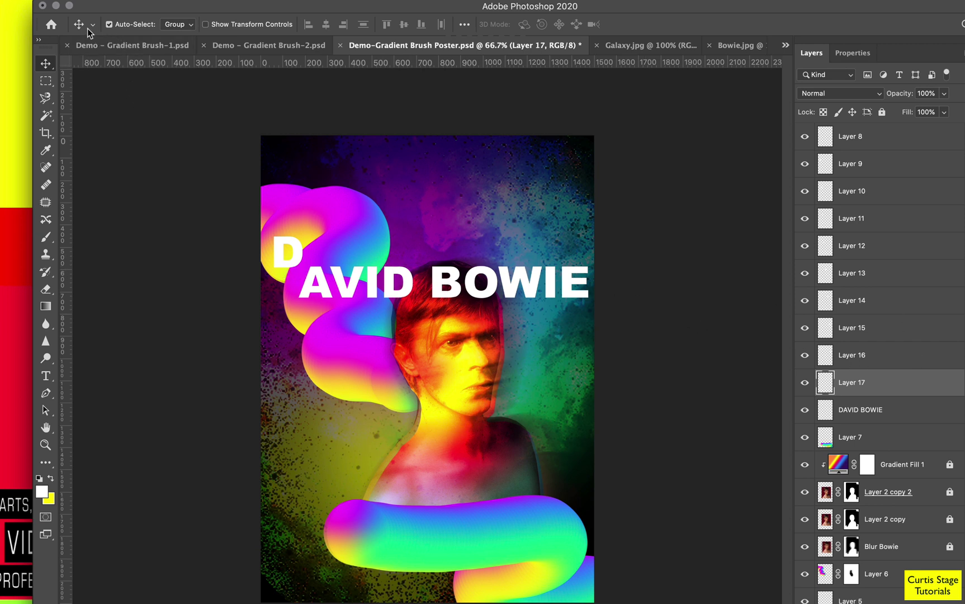
left_click(186, 28)
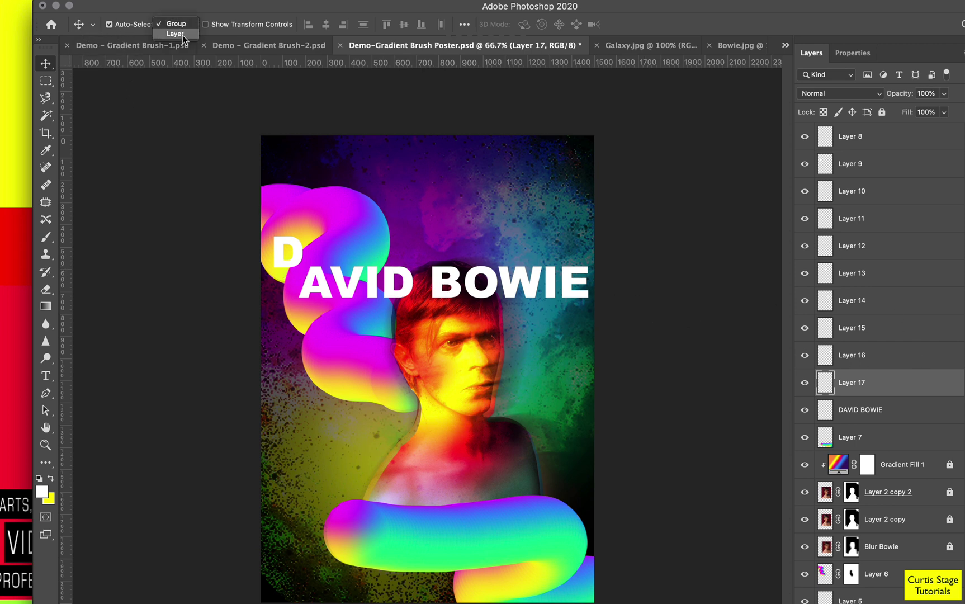
left_click(182, 35)
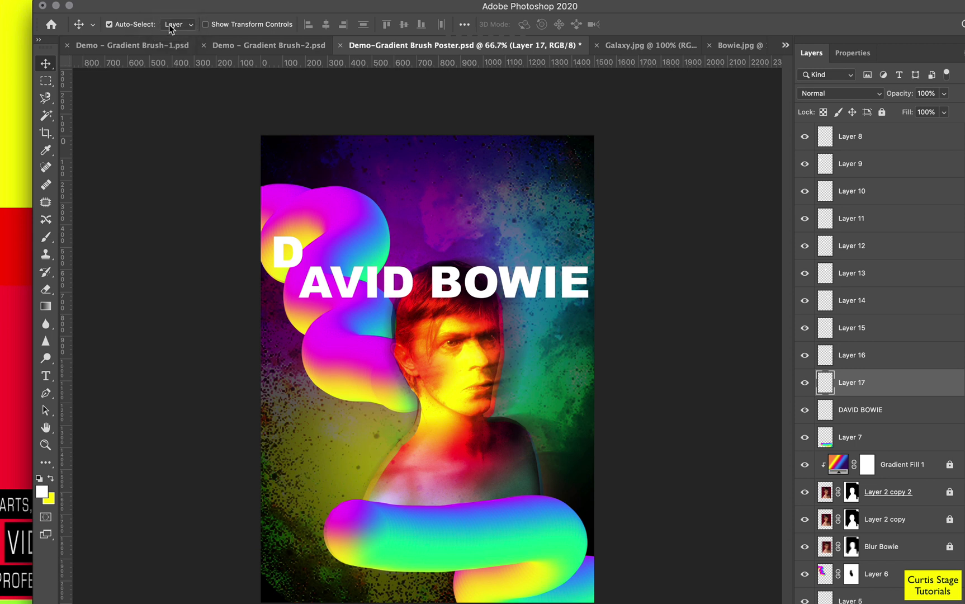
left_click(207, 25)
Move the first letter D up onto the upper gradient curl and scale it down to about 85.79%
left_click(291, 265)
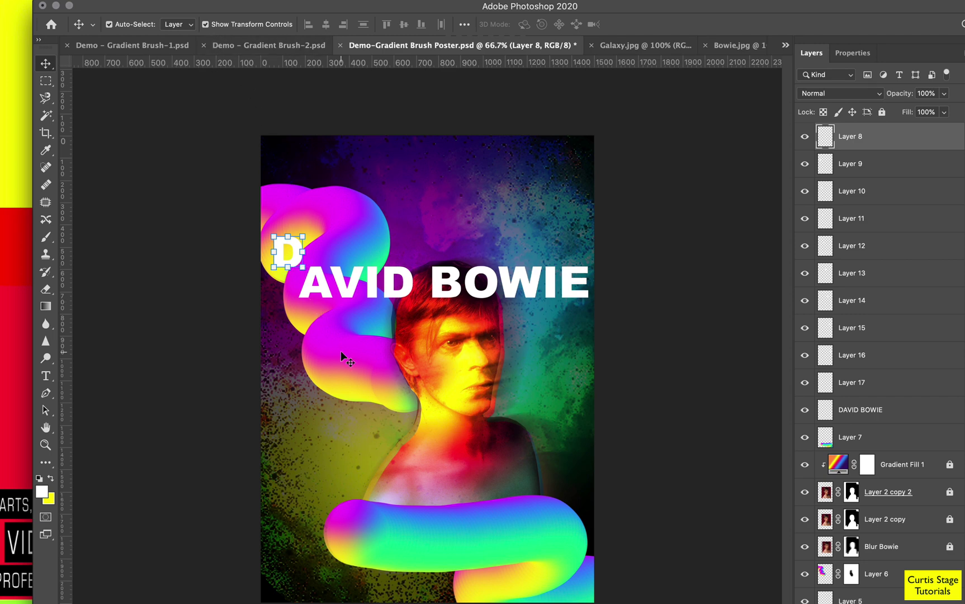
key("super+equal")
key("super+equal")
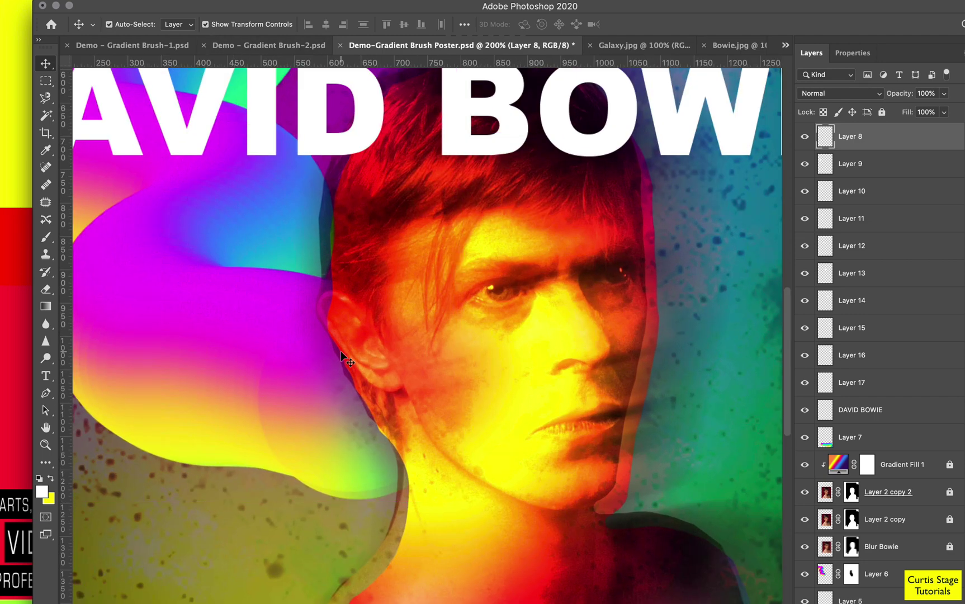
left_click_drag(355, 368, 528, 363)
left_click_drag(423, 333, 484, 234)
left_click_drag(463, 283, 483, 289)
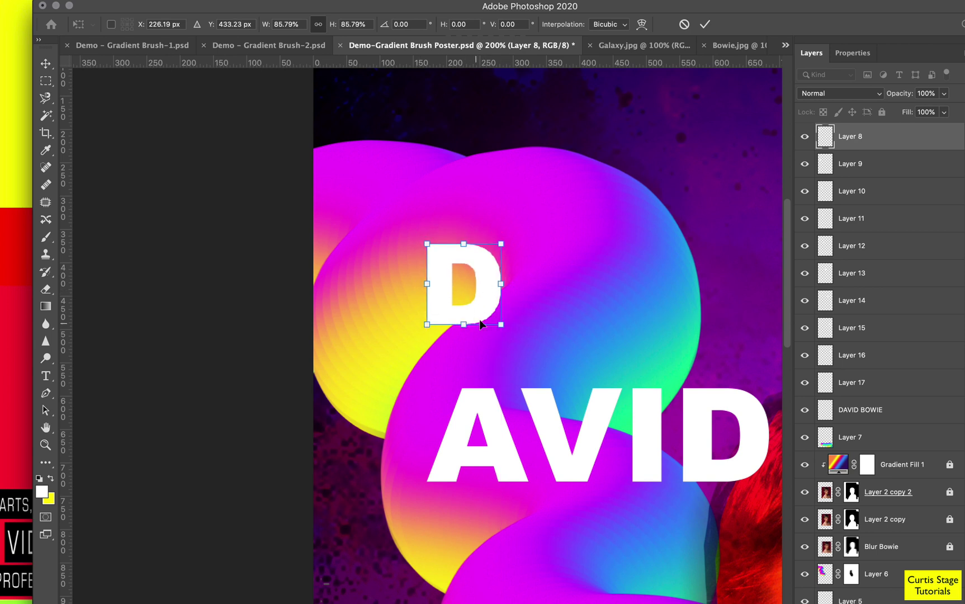
left_click(705, 24)
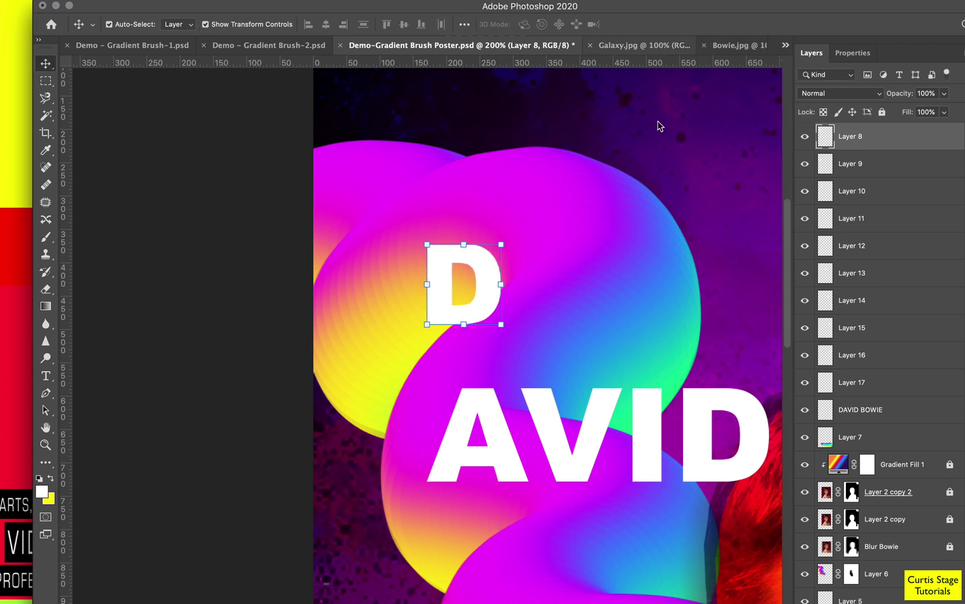
Move the letter A up and slightly right so it sits diagonally just below the first D
left_click(485, 426)
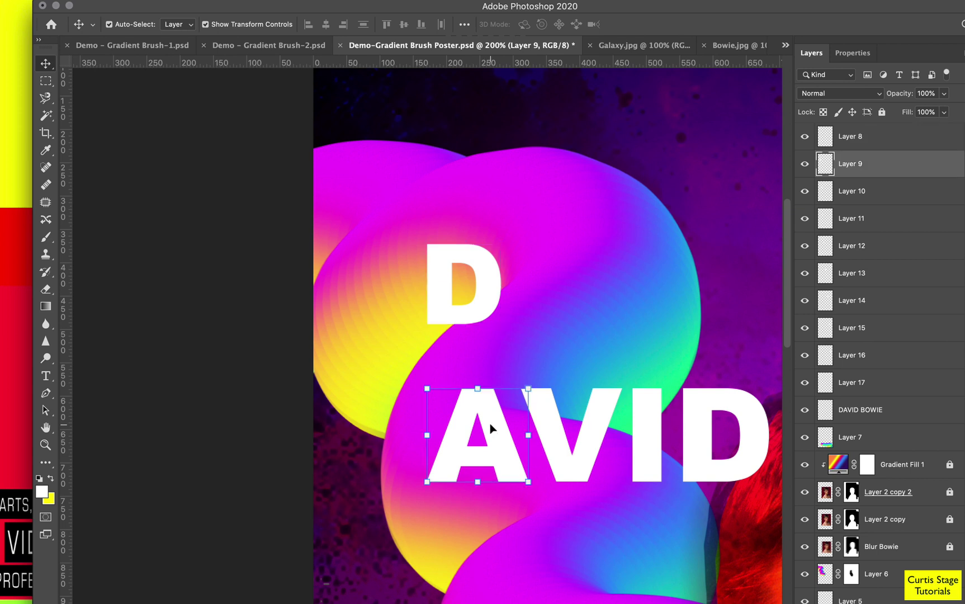
left_click_drag(490, 429, 533, 344)
scroll(500, 473, "down", 3)
scroll(499, 473, "right", 4)
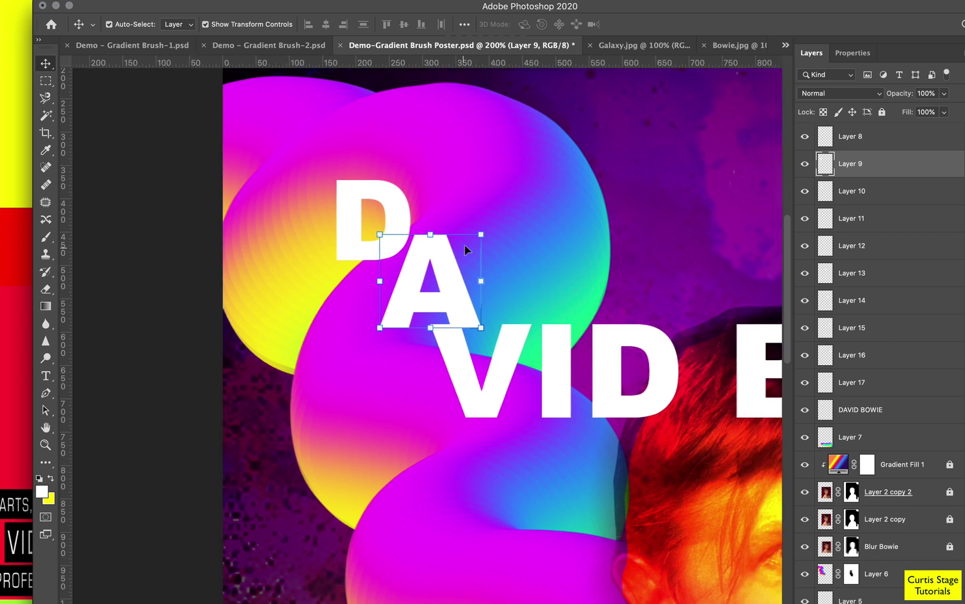
Scale the letter A of DAVID down to 88.55% and nudge it up and right beside the first D
left_click_drag(483, 233, 468, 245)
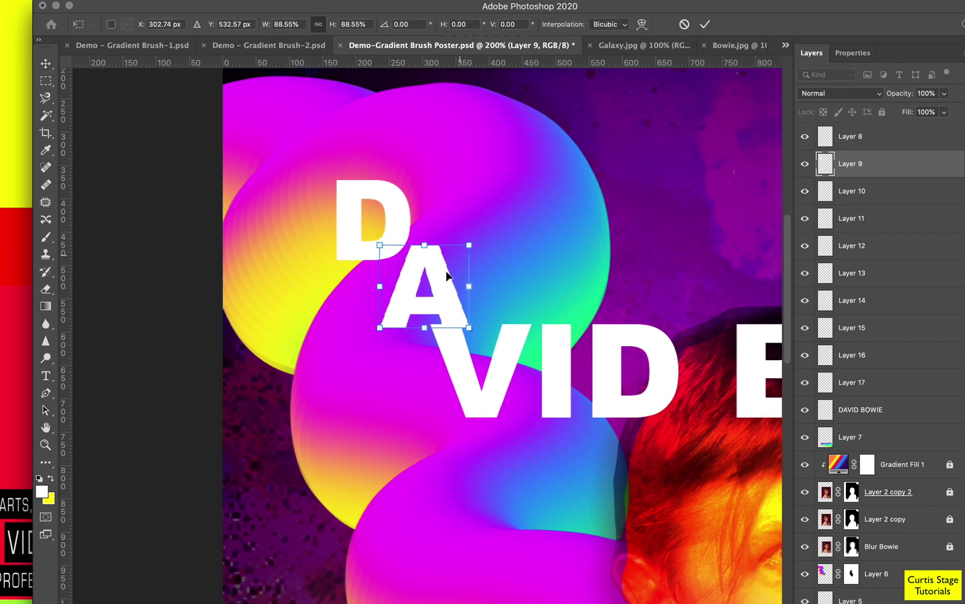
left_click_drag(439, 297, 438, 293)
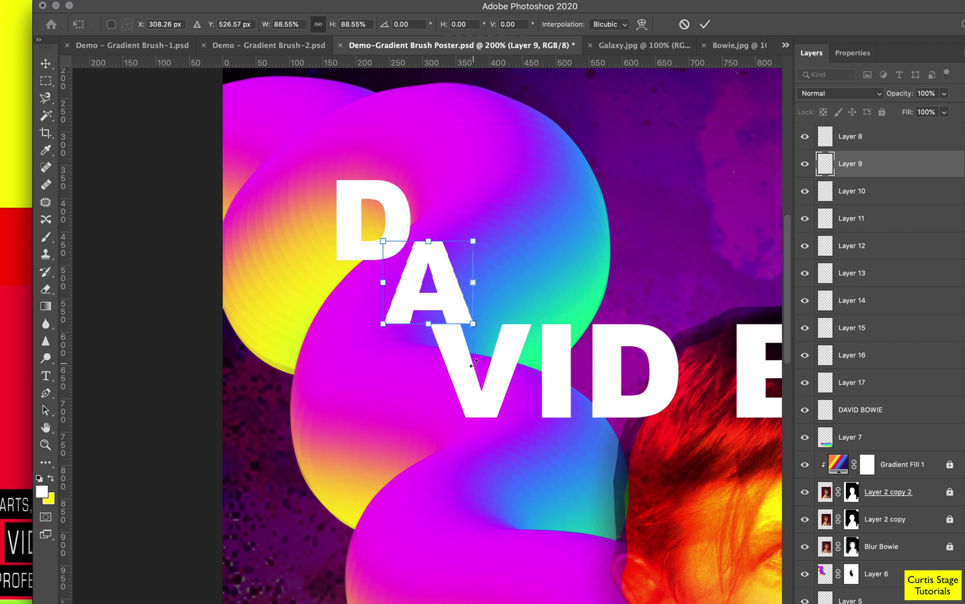
key("Return")
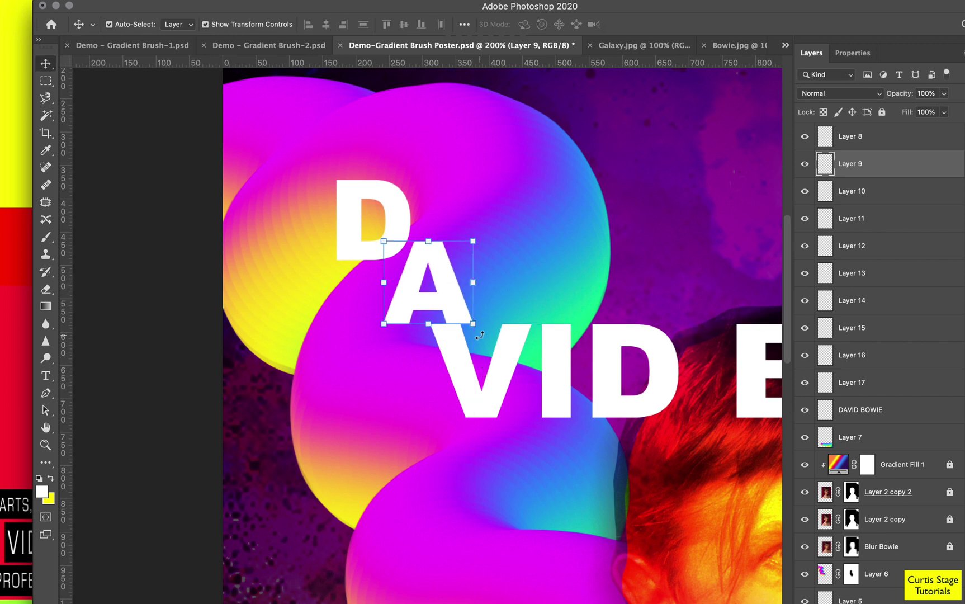
Move the letters V, I and the second D onto the middle gradient curl, stepping diagonally down towards the portrait
left_click(466, 382)
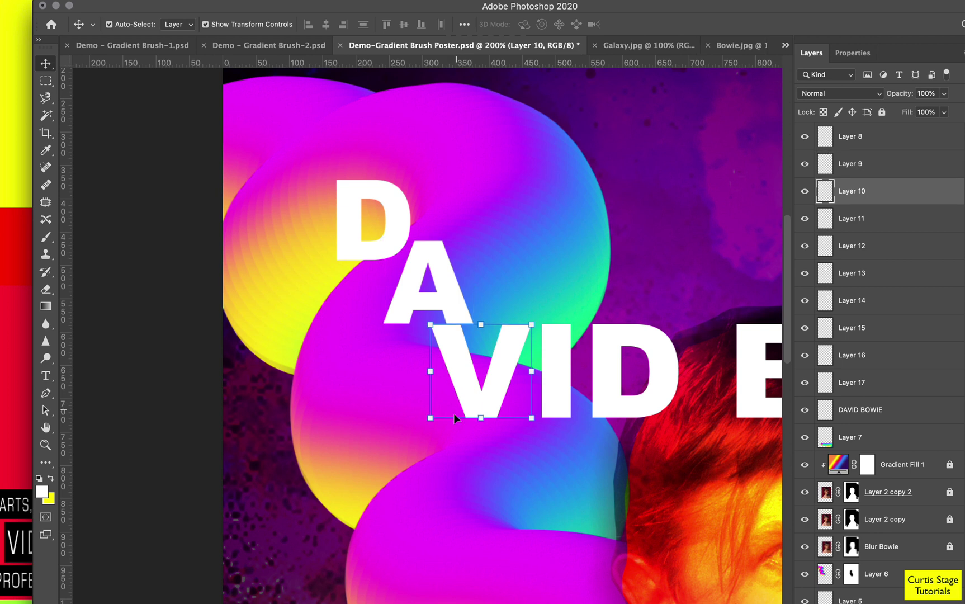
mouse_move(454, 415)
left_mouse_down()
mouse_move(463, 400)
mouse_move(455, 411)
left_mouse_up()
left_click_drag(448, 408, 385, 412)
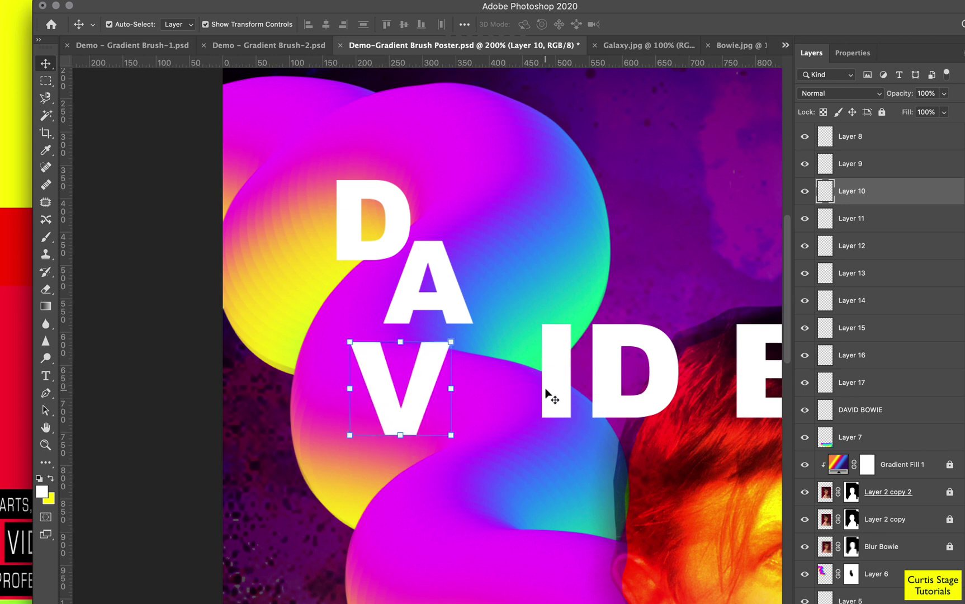
left_click_drag(546, 391, 467, 457)
left_click_drag(601, 415, 535, 518)
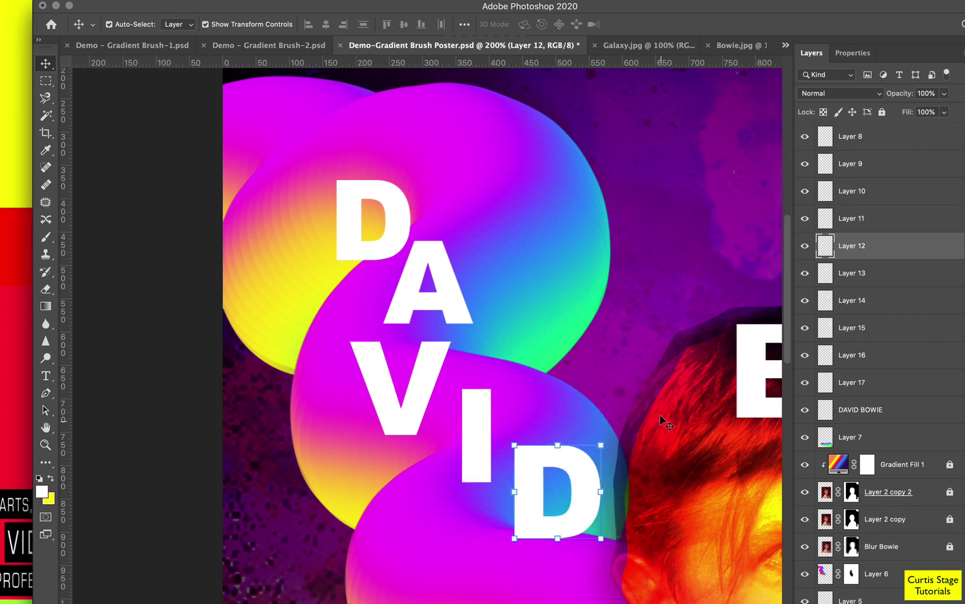
Move the letter B of BOWIE down to the left end of the lower gradient tube and enlarge it
scroll(660, 415, "right", 5)
scroll(660, 415, "down", 3)
scroll(635, 382, "up", 1)
key("super+minus")
scroll(586, 340, "down", 3)
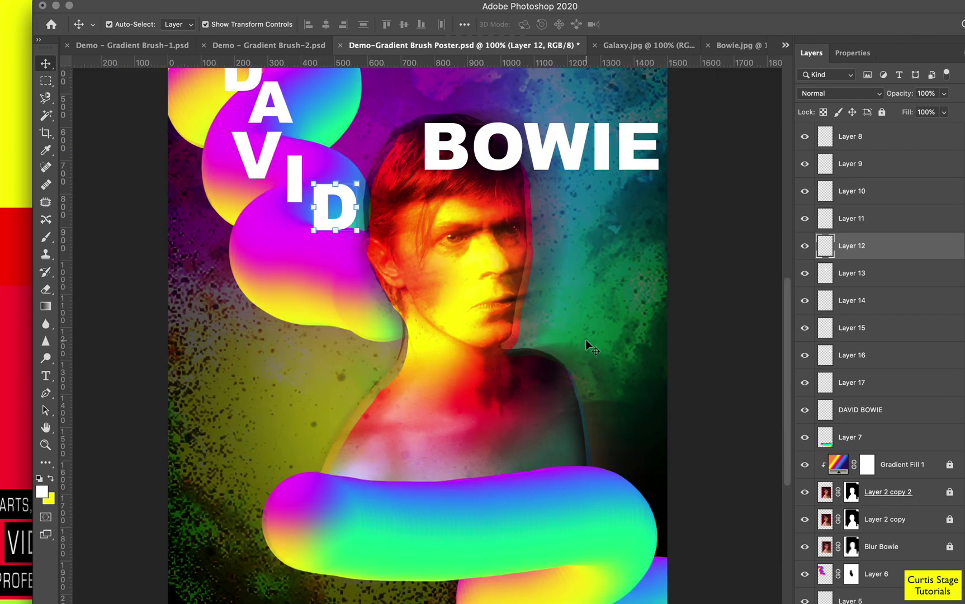
scroll(588, 346, "up", 2)
left_click_drag(452, 213, 381, 534)
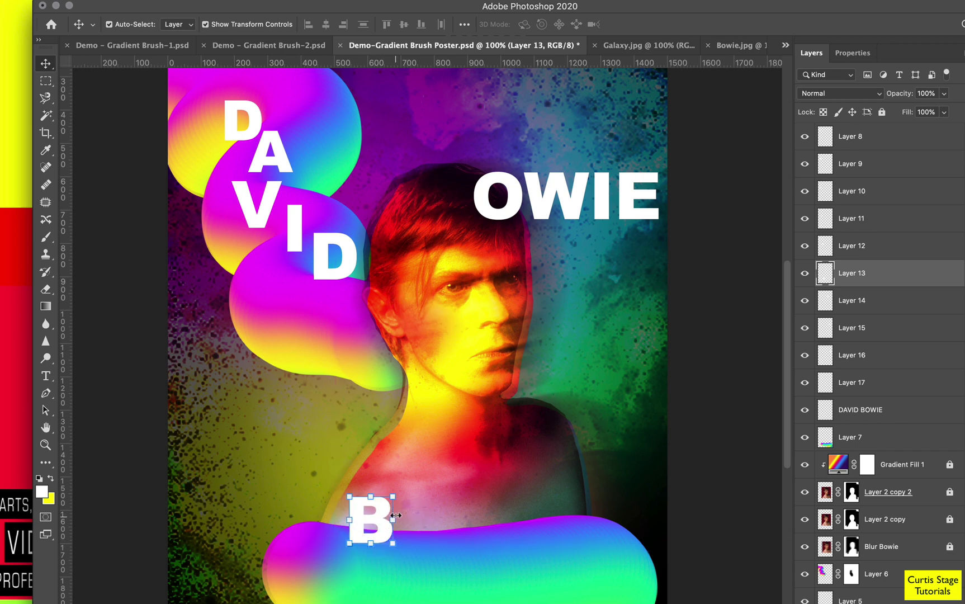
left_click_drag(395, 496, 428, 462)
left_click_drag(415, 529, 379, 550)
key("Return")
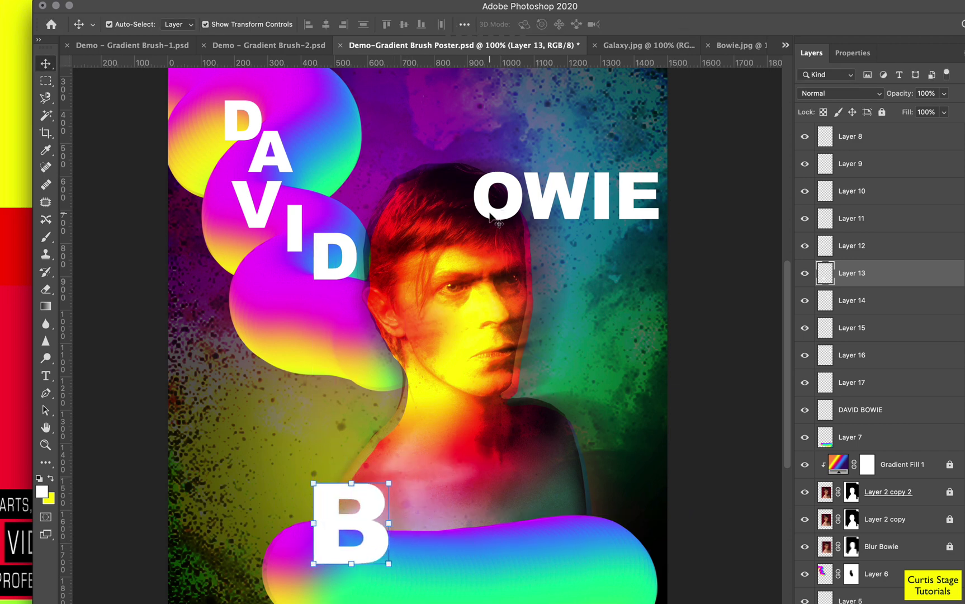
Move the letter O down beside the B, enlarge it to a similar size and place it slightly higher
left_click_drag(490, 213, 418, 521)
left_click_drag(447, 483, 480, 453)
left_click_drag(428, 511, 424, 523)
key("Return")
Move the letter W down beside the O, enlarge it and raise it slightly above the O
left_click_drag(567, 217, 533, 551)
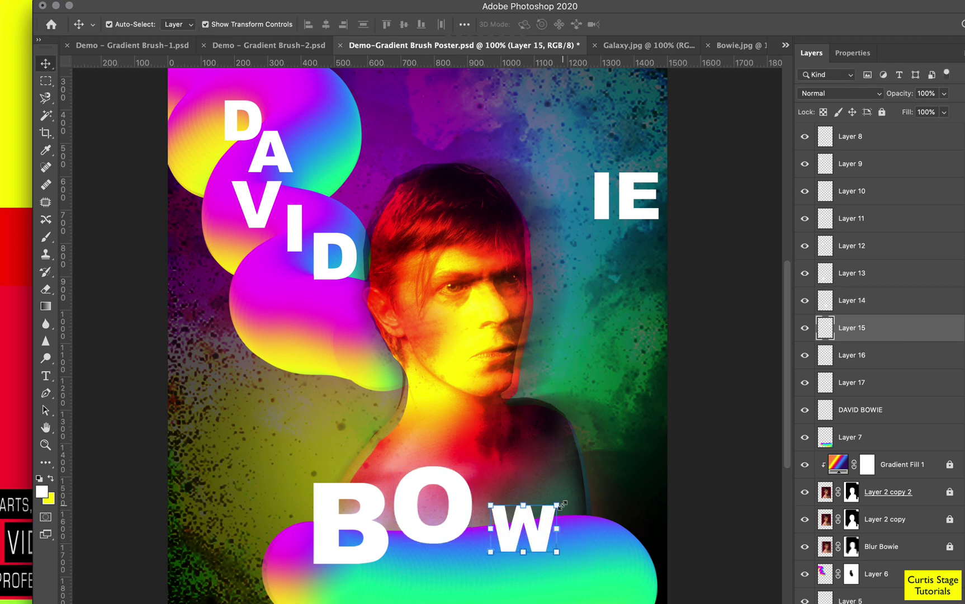
left_click_drag(557, 505, 608, 467)
scroll(497, 559, "right", 5)
scroll(496, 558, "down", 4)
left_click_drag(485, 520, 432, 490)
key("Return")
Move the letter I of BOWIE down to the right of the W and scale it up to 187.21%
left_click_drag(482, 178, 483, 418)
left_click_drag(473, 477, 475, 519)
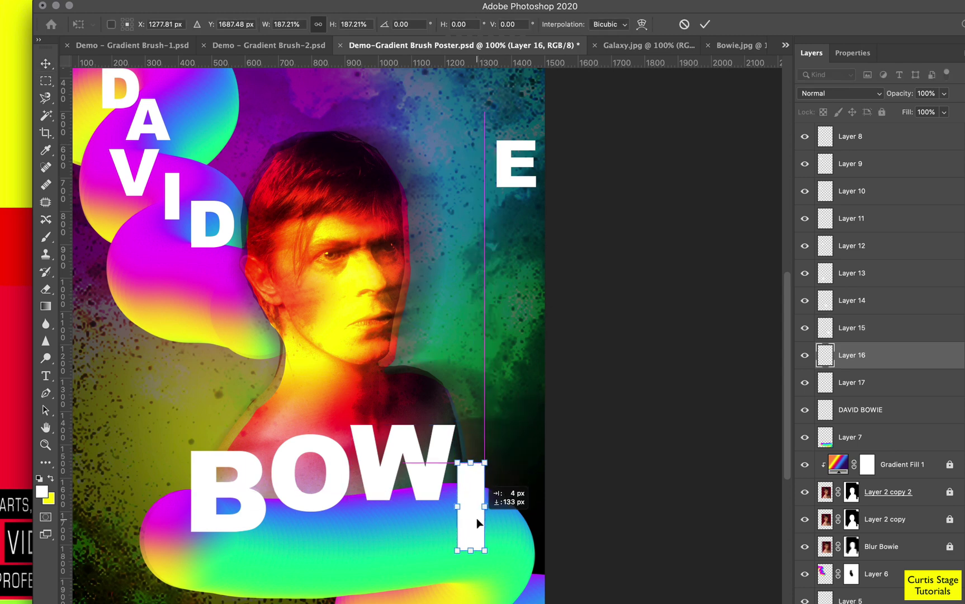
key("Return")
Move the letter E down beside the I and enlarge it, then shift the I 15 px left and 30 px down
left_click_drag(511, 173, 498, 521)
mouse_move(475, 475)
left_mouse_down()
mouse_move(469, 463)
mouse_move(463, 487)
left_mouse_up()
left_click(45, 66)
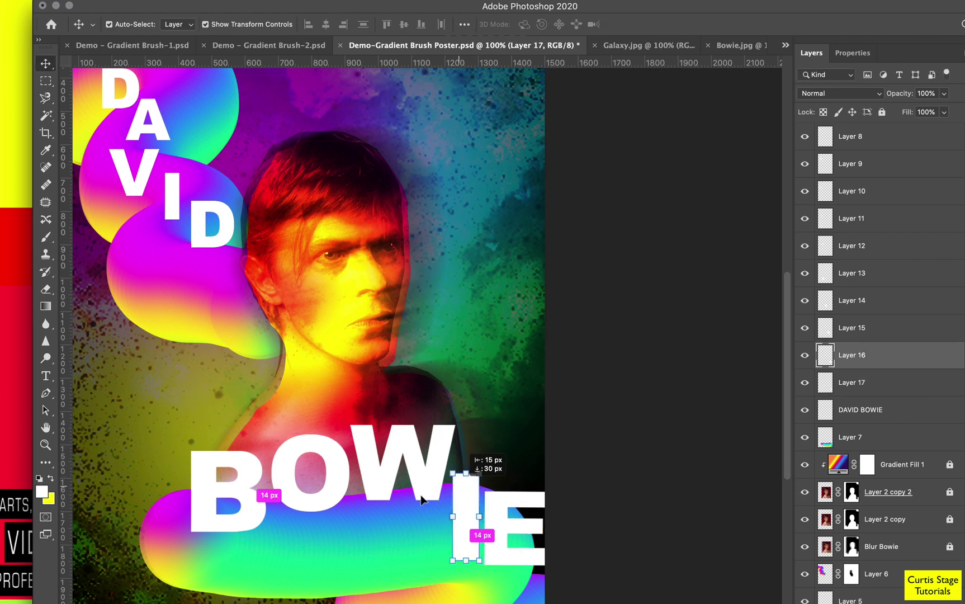
Shift B, O and W to the left, raise the I, and lower the E onto the tube's right end
left_click_drag(253, 522, 215, 512)
left_click_drag(304, 508, 274, 514)
left_click_drag(372, 491, 347, 491)
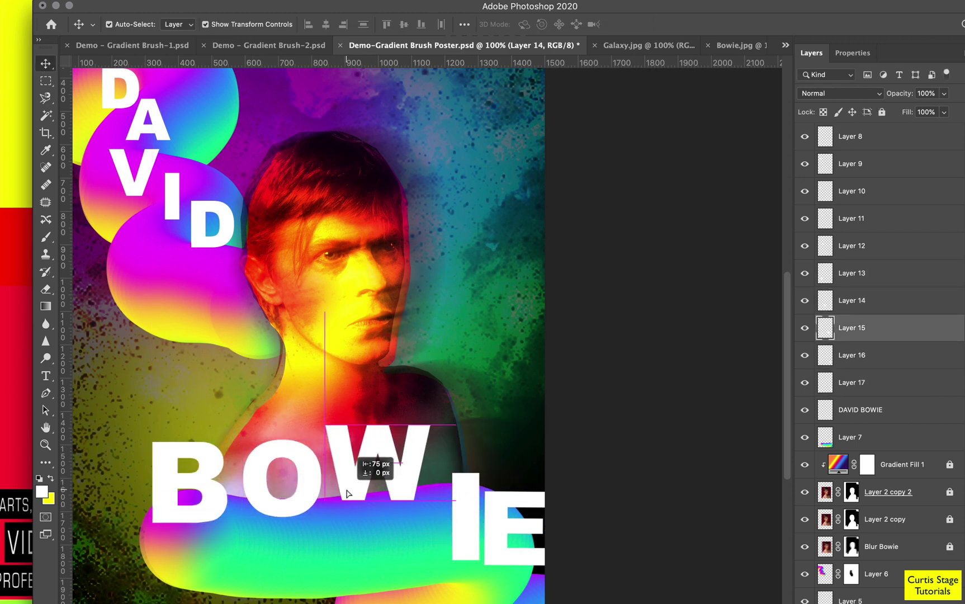
left_click_drag(458, 523, 444, 498)
left_click_drag(501, 547, 554, 580)
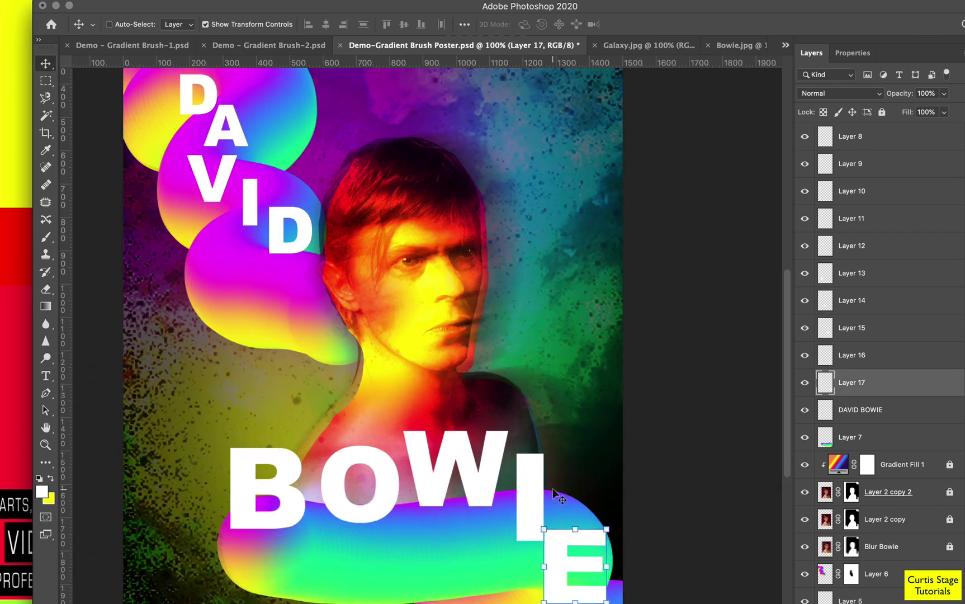
Fine-tune the BOWIE letters: lower the O slightly, raise the I and E, and nudge the B up and right
key("super+minus")
left_click(682, 470)
left_click(494, 499)
left_click_drag(426, 507, 433, 516)
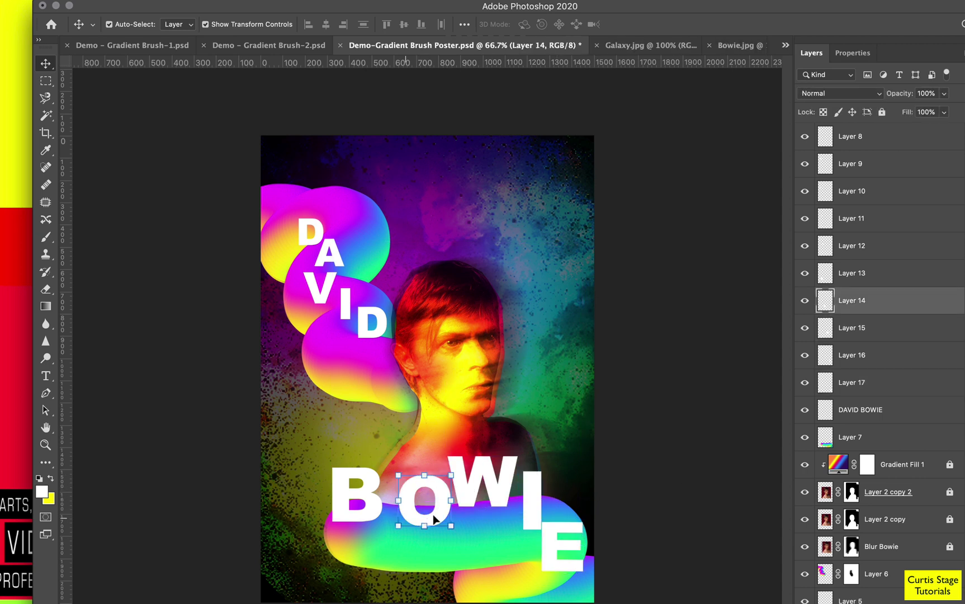
left_click_drag(535, 504, 535, 498)
left_click(633, 492)
left_click_drag(550, 534, 579, 537)
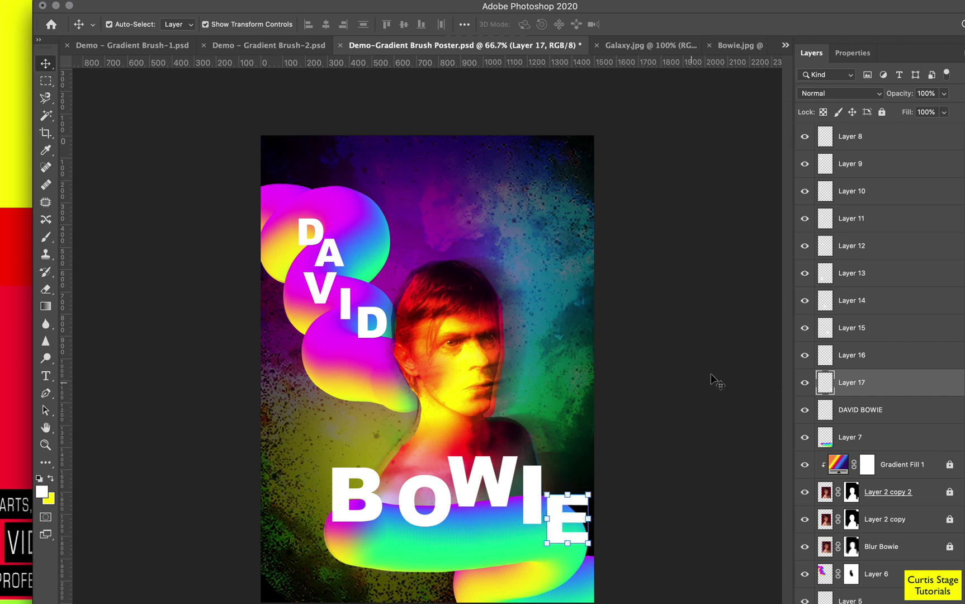
left_click(576, 528)
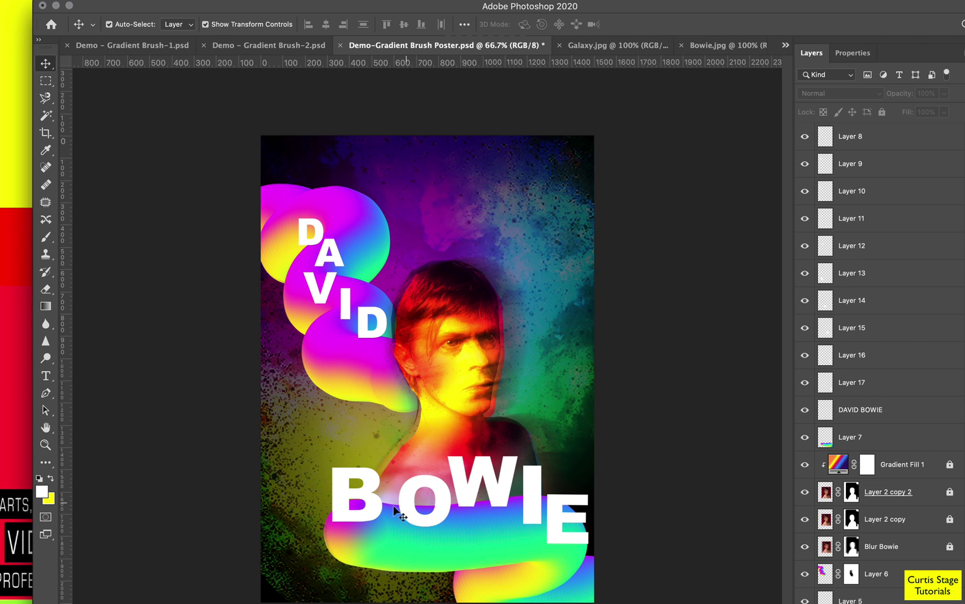
left_click_drag(372, 514, 381, 508)
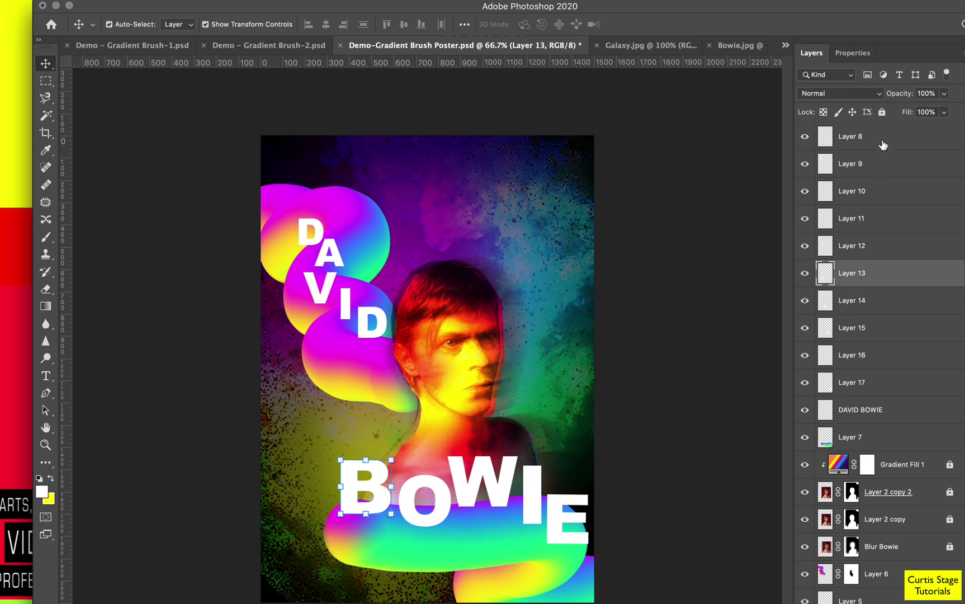
Merge all the title layers from Layer 8 through DAVID BOWIE into a single layer
left_click(851, 134)
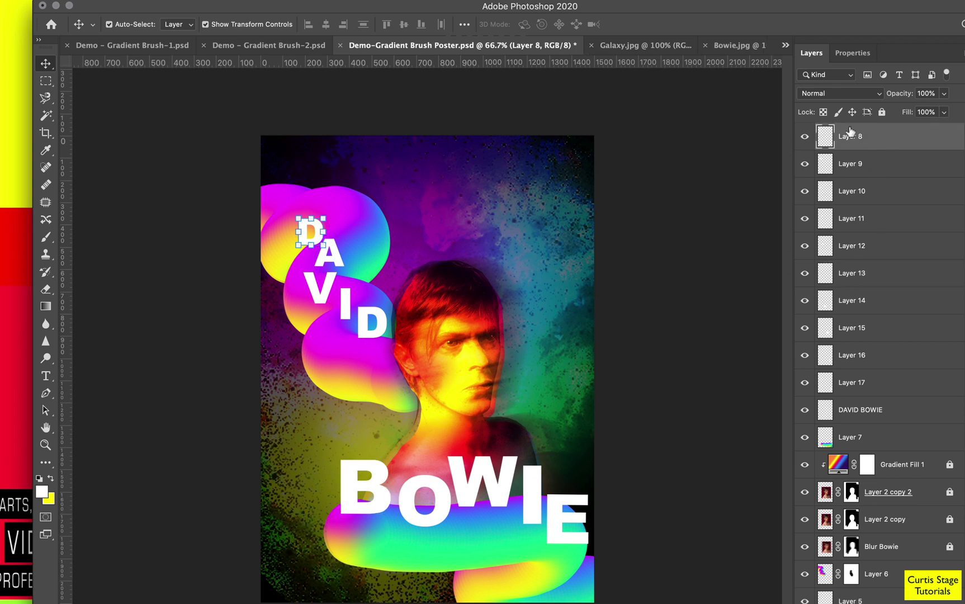
left_click(886, 417, "shift")
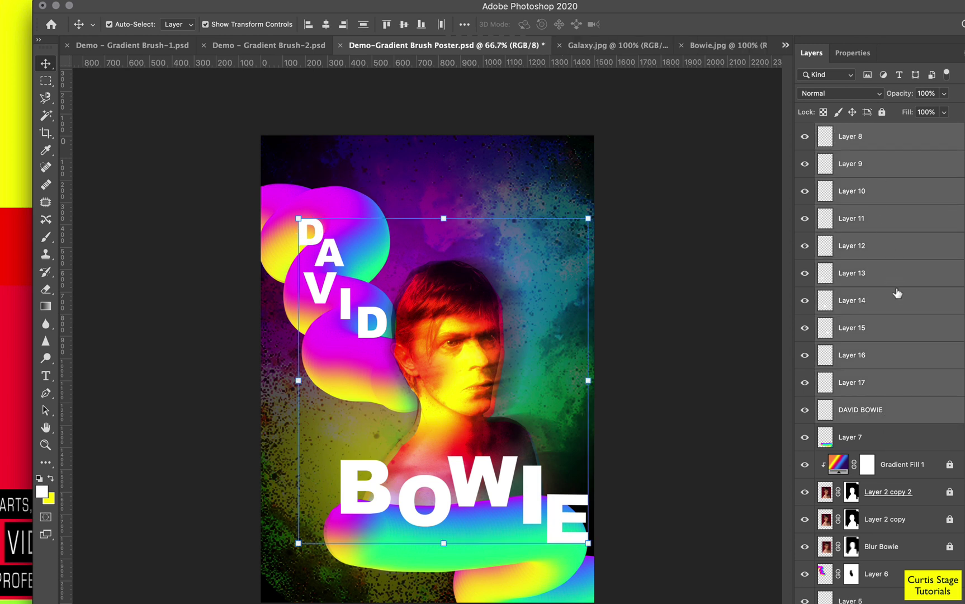
left_click(884, 134)
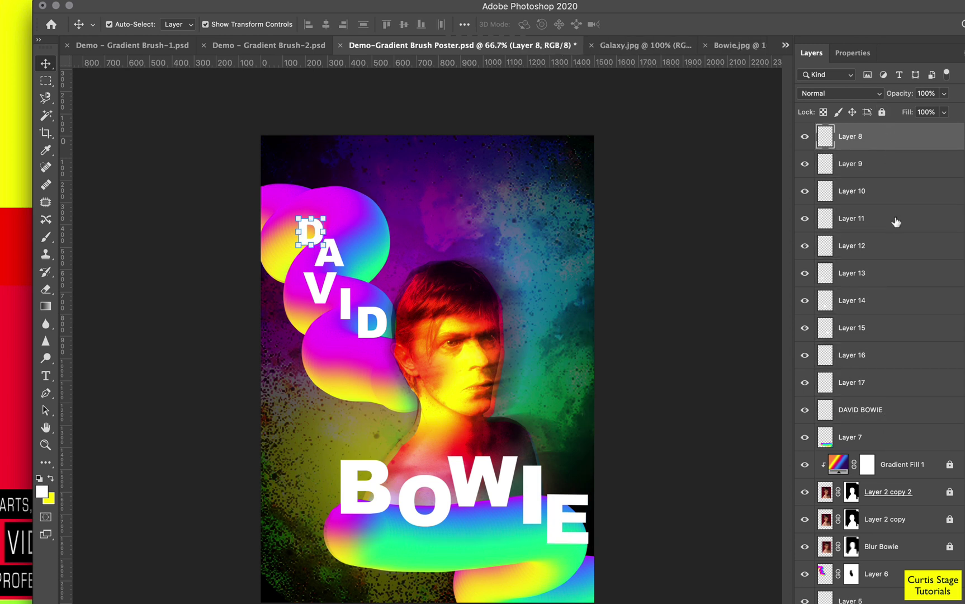
left_click(897, 413, "shift")
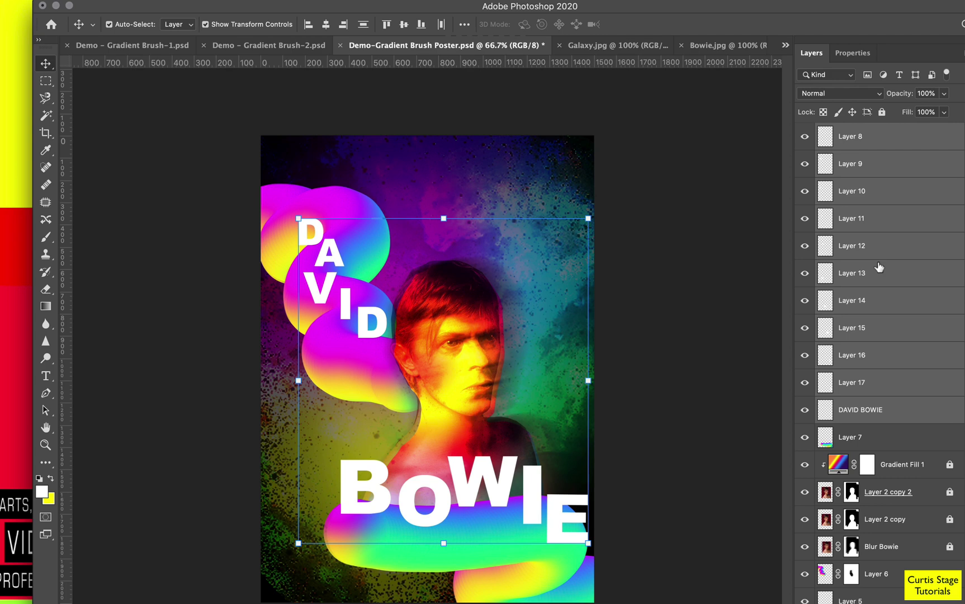
left_click(118, 0)
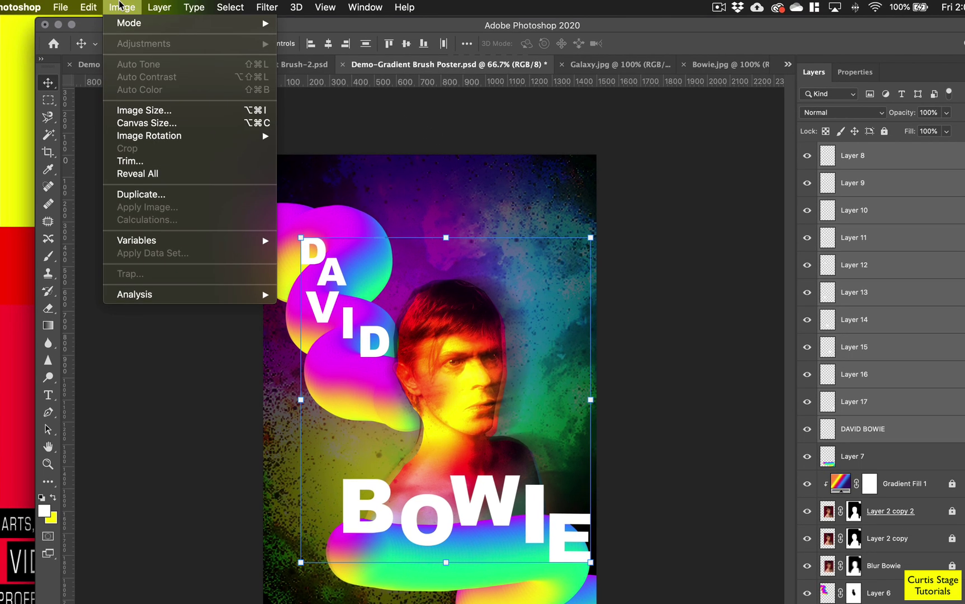
mouse_move(163, 8)
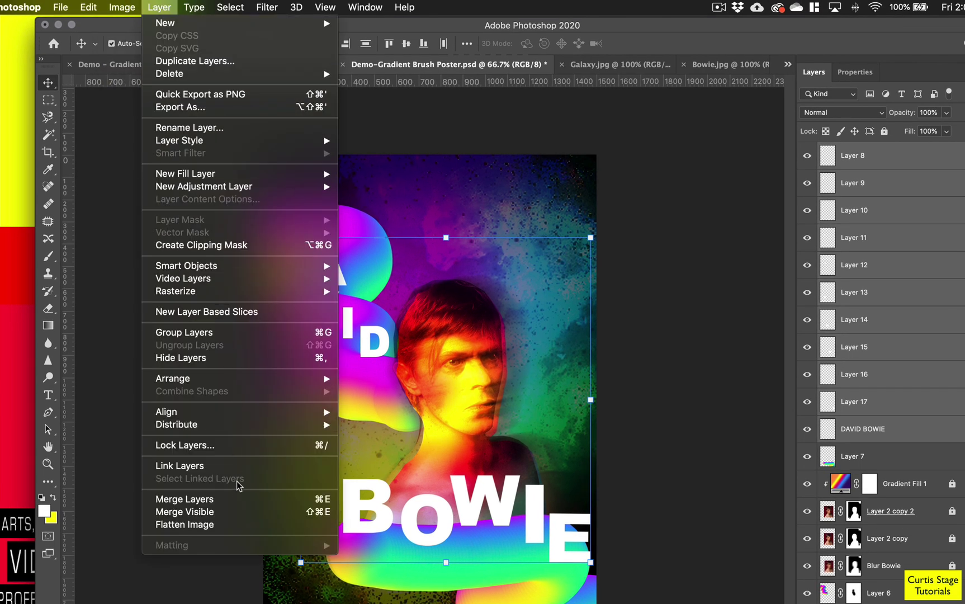
left_click(239, 500)
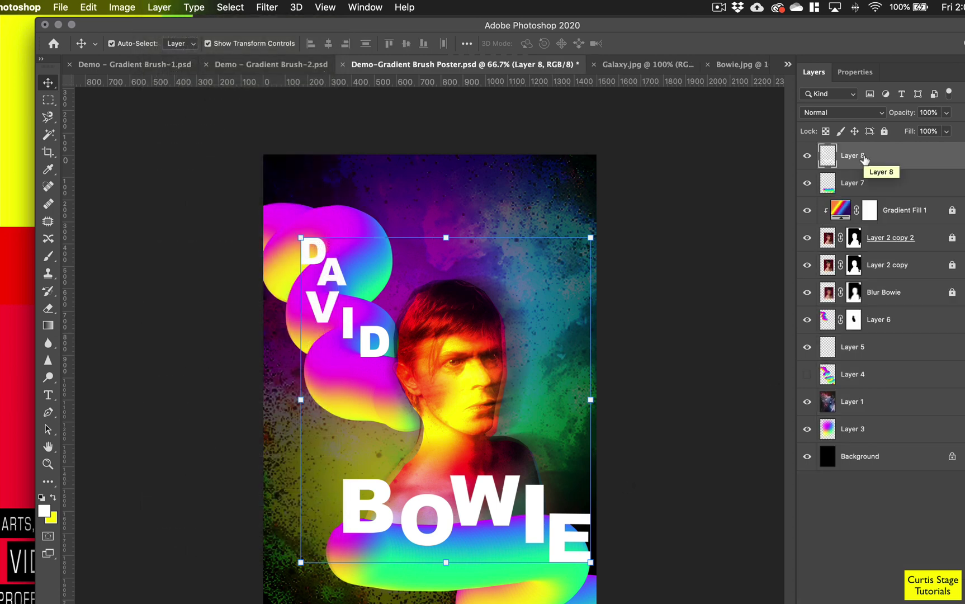
Add a layer mask to the merged title layer and choose the Brush tool for painting around the DAVID letters
left_click(884, 603)
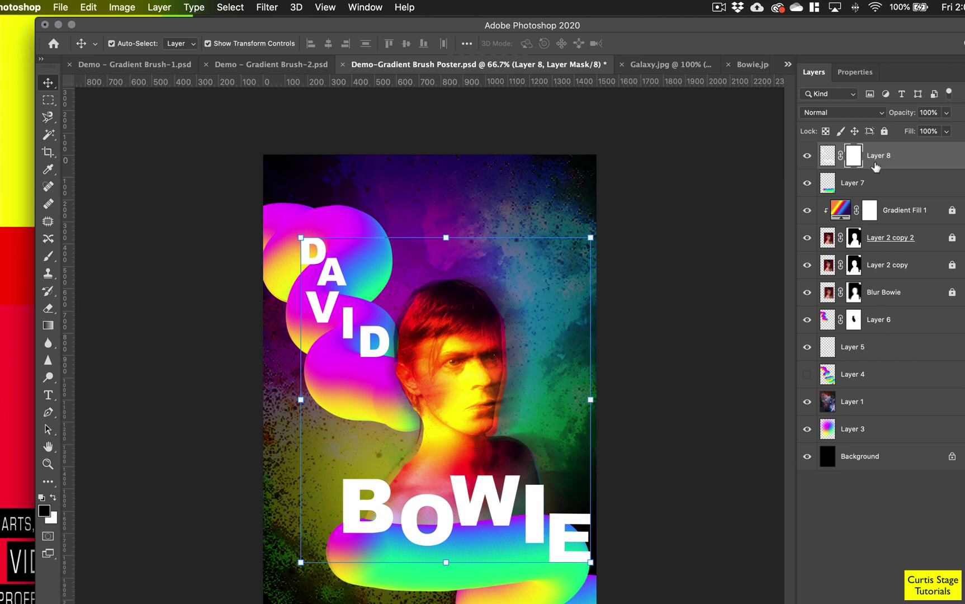
left_click(48, 255)
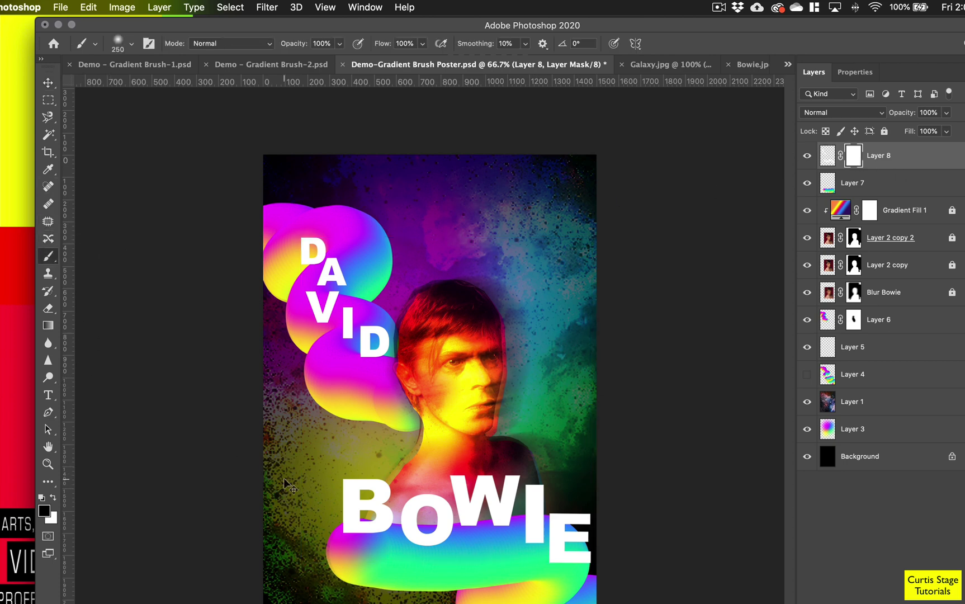
key("super+plus")
key("super+plus")
key("super+plus")
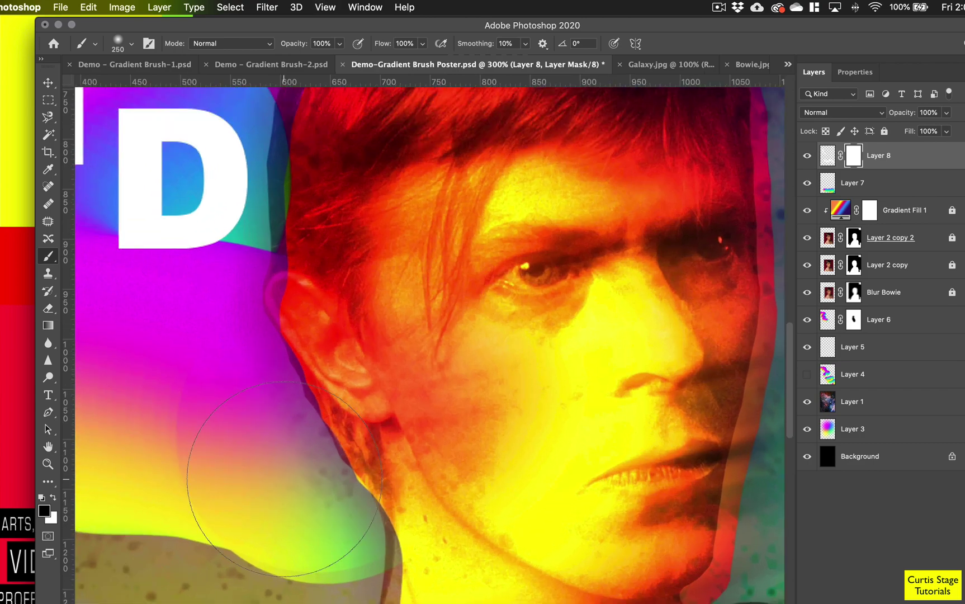
left_click_drag(146, 340, 400, 573)
mouse_move(242, 305)
left_mouse_down()
mouse_move(295, 327)
mouse_move(379, 478)
mouse_move(379, 505)
left_mouse_up()
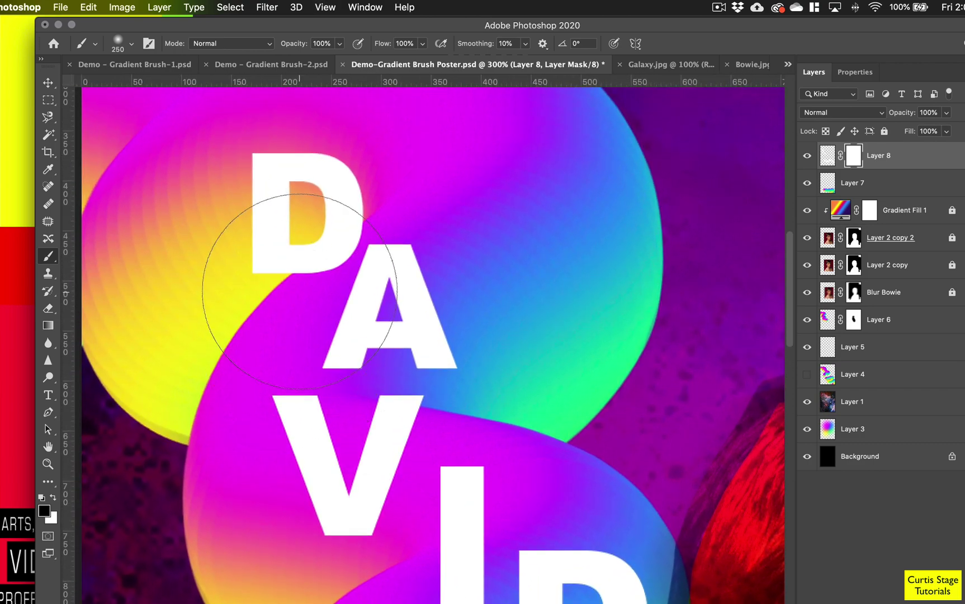
Set the brush to the Hard Round preset at a size of 40 px
key("bracketleft")
key("bracketleft")
key("bracketleft")
key("bracketleft")
key("bracketleft")
key("bracketleft")
key("bracketleft")
key("bracketleft")
key("bracketleft")
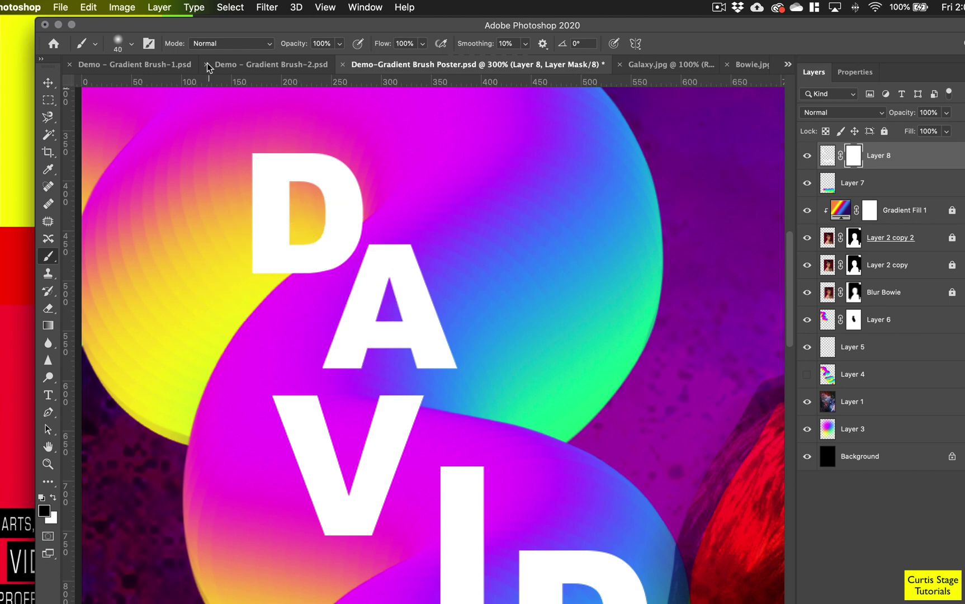
left_click(132, 44)
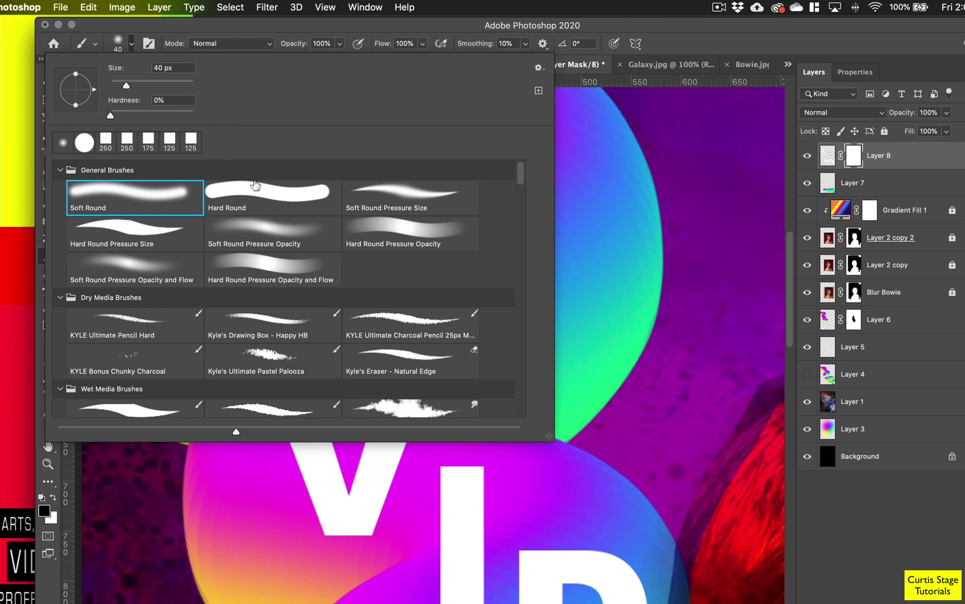
left_click(256, 189)
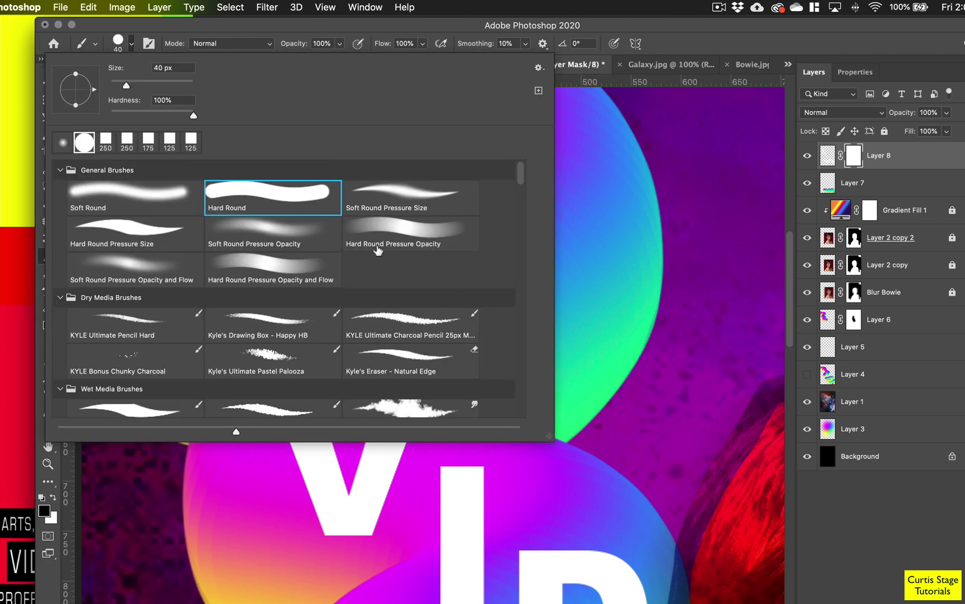
left_click(118, 45)
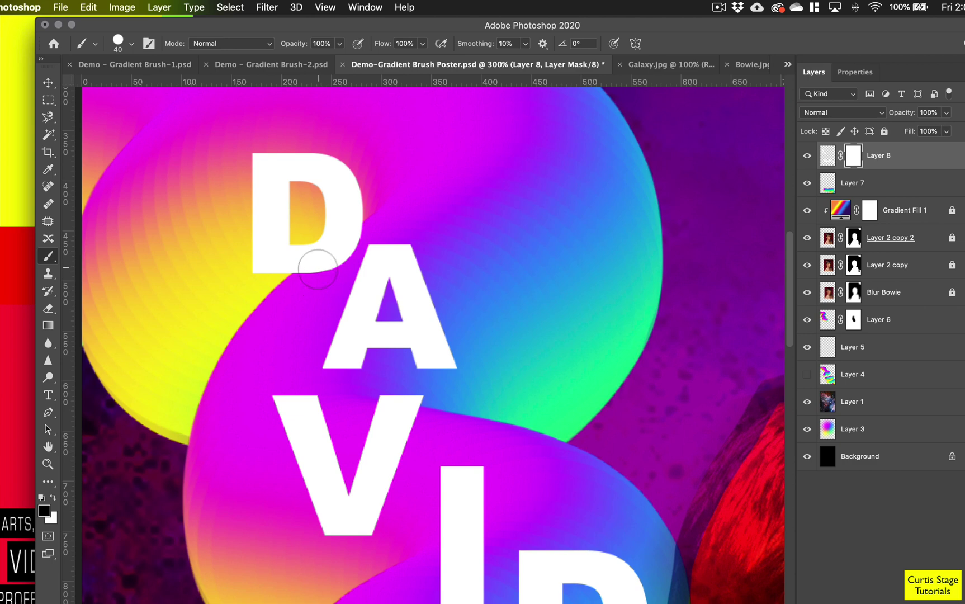
Paint black on the title layer's mask to hide the lower-right part of the first D over the magenta curve
key("super+plus")
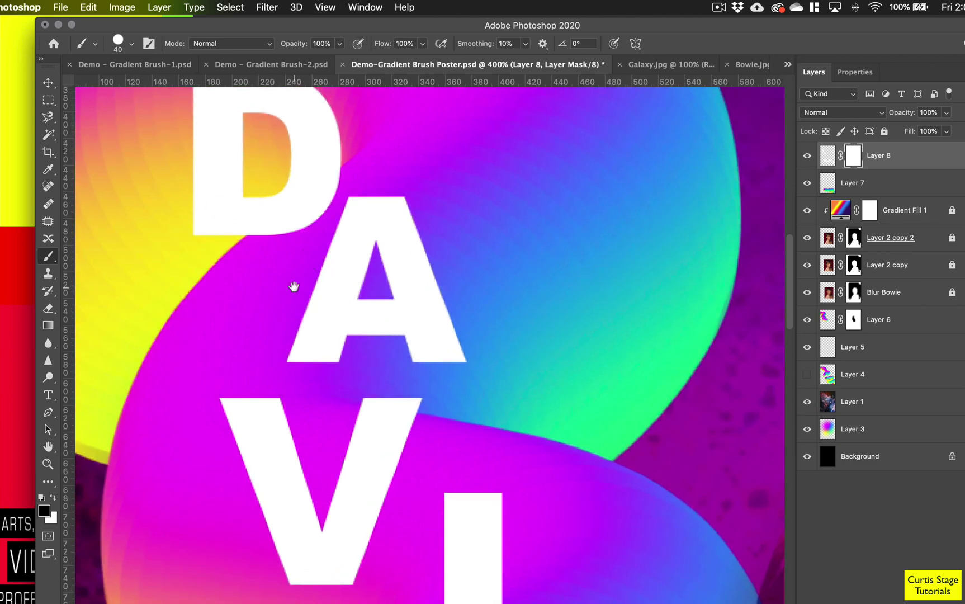
left_click_drag(294, 287, 295, 365)
left_click_drag(272, 330, 302, 307)
key("super+space")
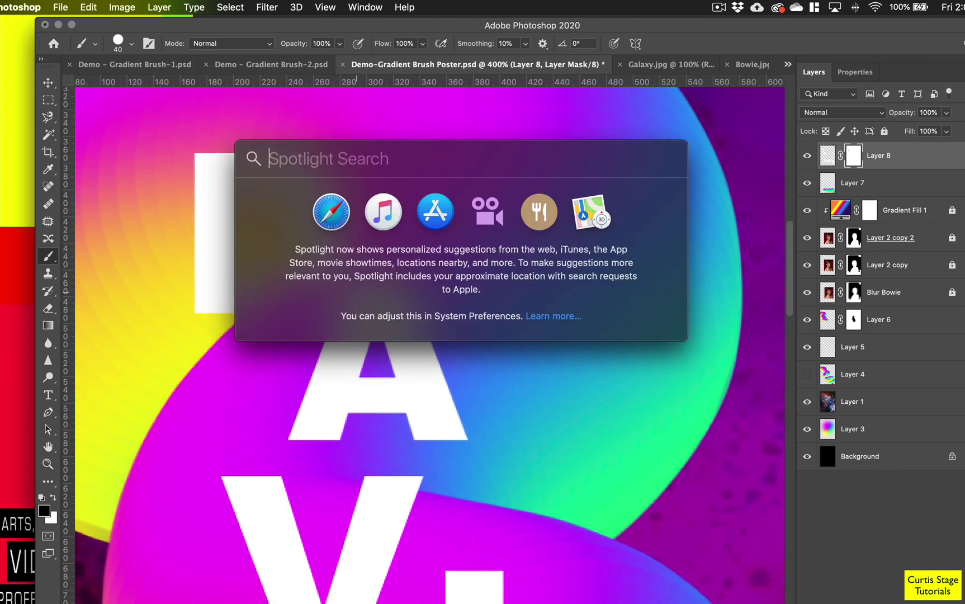
key("Escape")
key("super+plus")
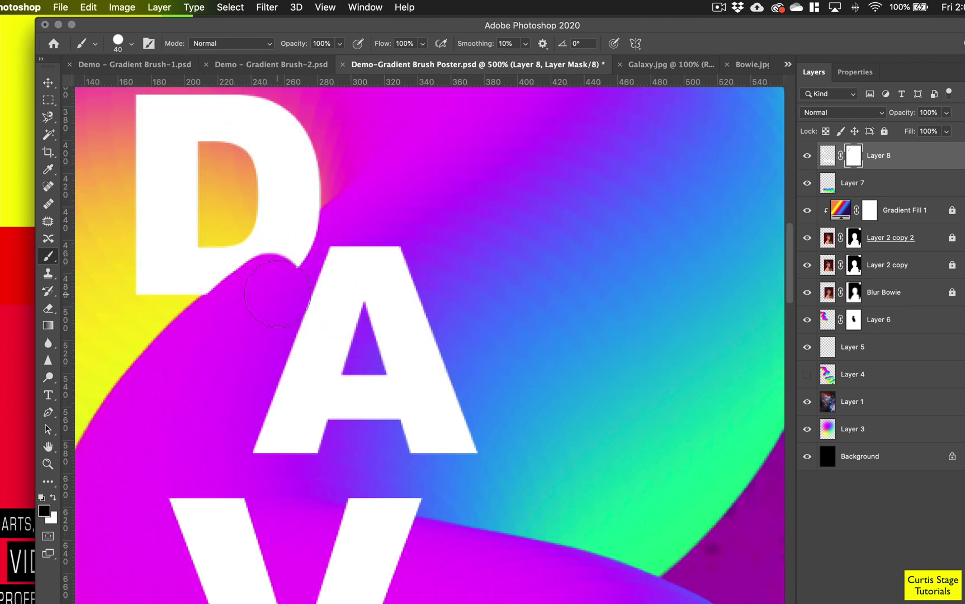
key("super+plus")
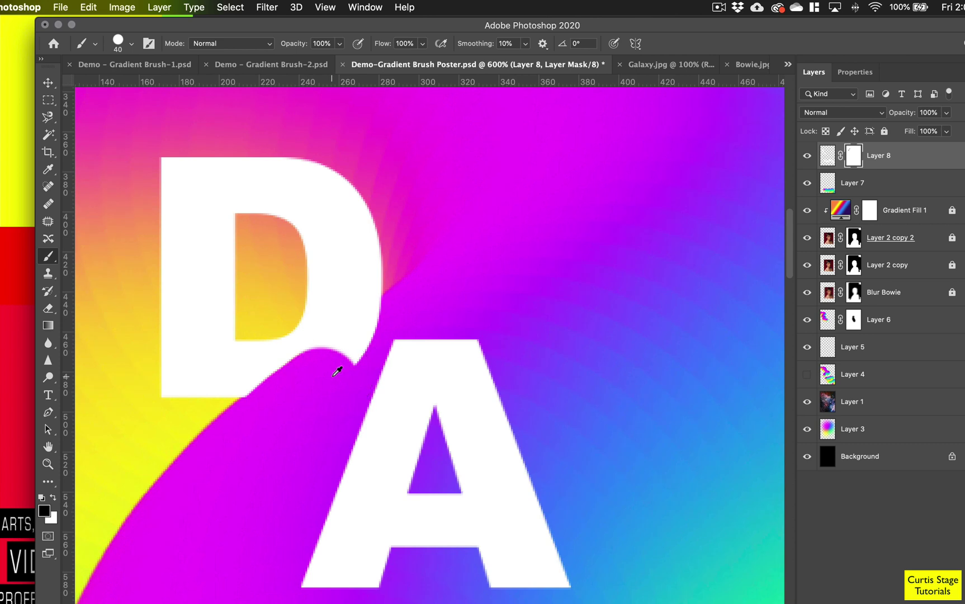
Refine the first D's masked edge with a 20 px brush, hiding the rest over the magenta curve and restoring over-masked areas in white
key("bracketleft")
key("bracketleft")
mouse_move(340, 364)
left_mouse_down()
mouse_move(385, 312)
mouse_move(258, 410)
left_mouse_up()
key("x")
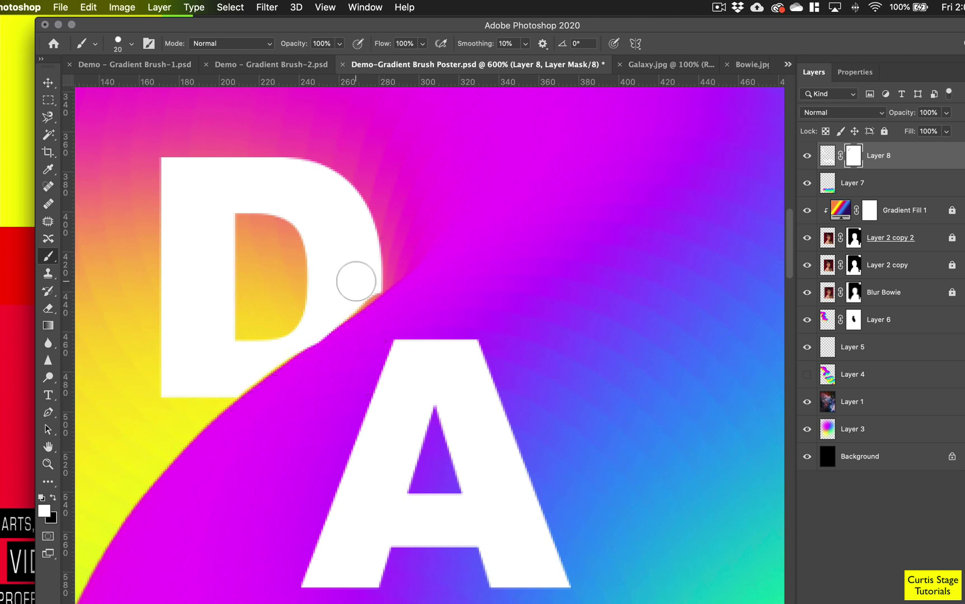
left_click_drag(355, 276, 235, 376)
Paint black on the mask to hide the bottom strip of DAVID's last D along the magenta shape's upper edge
key("space")
left_click_drag(437, 355, 266, 5)
left_click_drag(326, 446, 267, 143)
left_click_drag(565, 586, 526, 485)
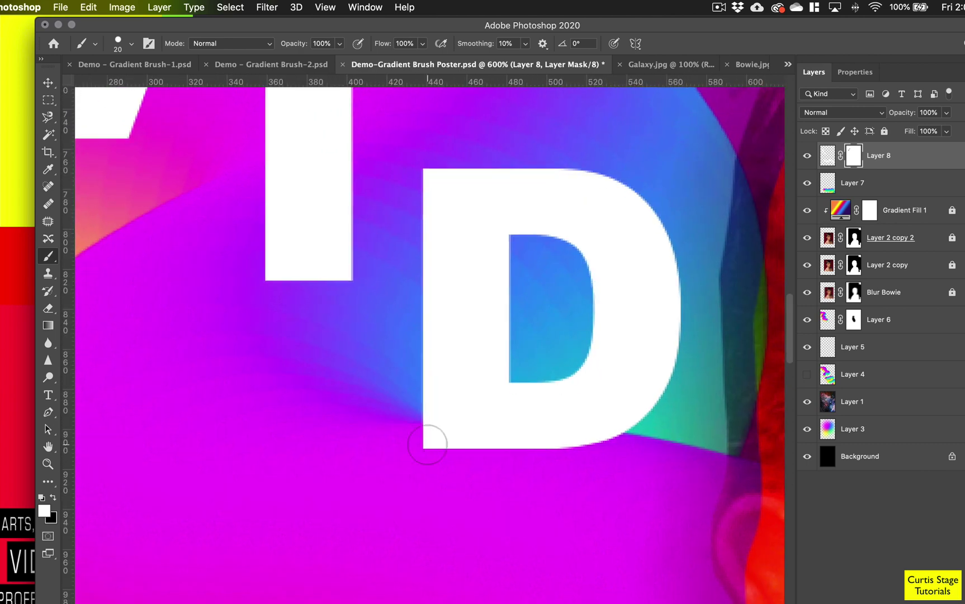
left_click(53, 497)
mouse_move(411, 437)
left_mouse_down()
mouse_move(478, 456)
mouse_move(633, 451)
mouse_move(436, 446)
left_mouse_up()
key("super+equal")
key("super+equal")
key("space")
left_click_drag(494, 457, 362, 408)
Turn off the Pixel Grid display
left_click(326, 7)
mouse_move(391, 263)
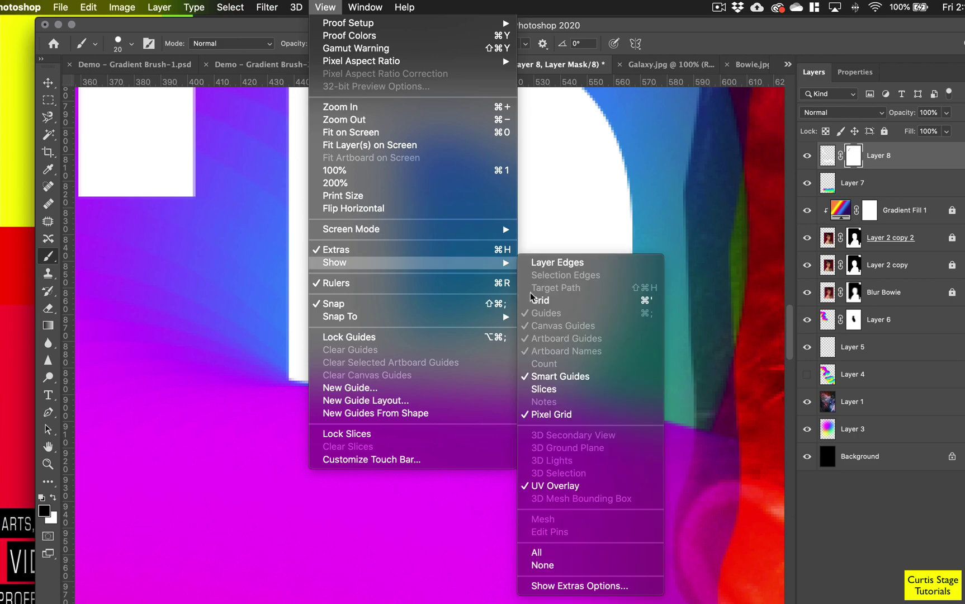
left_click(551, 414)
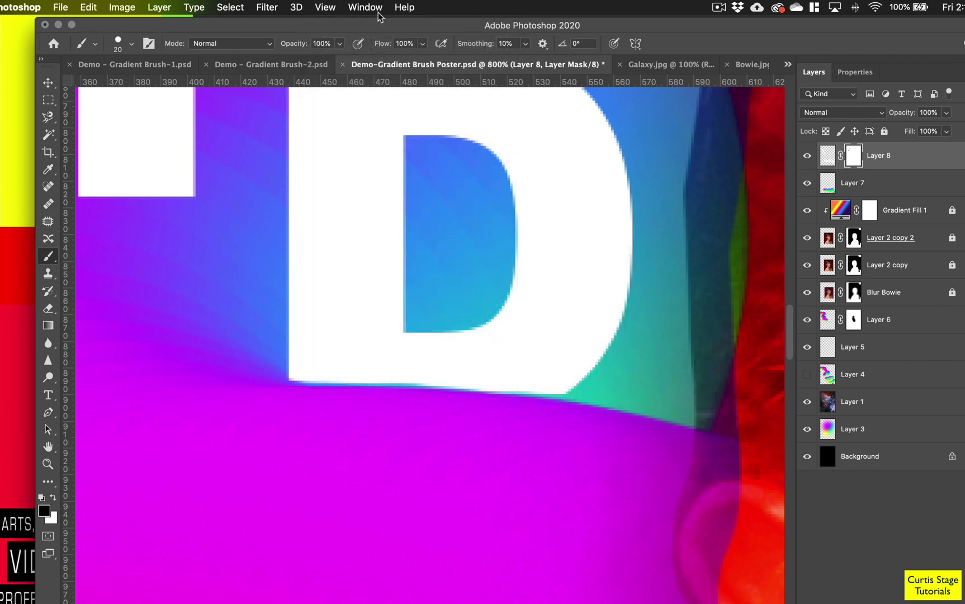
Show the Pixel Grid again, examine it on the last D's masked edge at 6400% zoom, and turn it back off
left_click(332, 10)
mouse_move(390, 263)
left_click(586, 415)
key("super+equal")
key("super+equal")
key("super+equal")
key("super+equal")
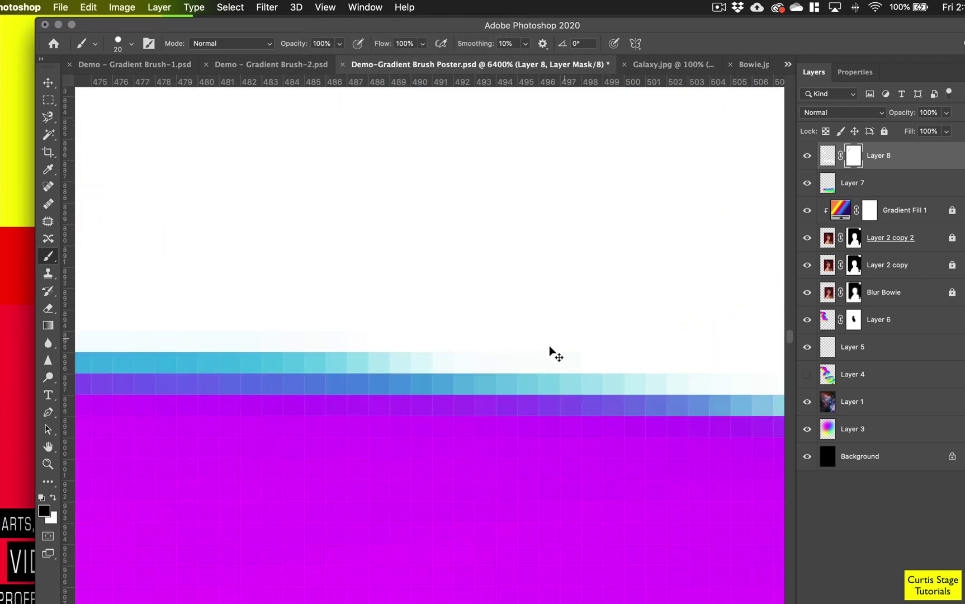
key("super+minus")
key("super+minus")
key("super+minus")
key("super+minus")
left_click(332, 9)
left_click(560, 415)
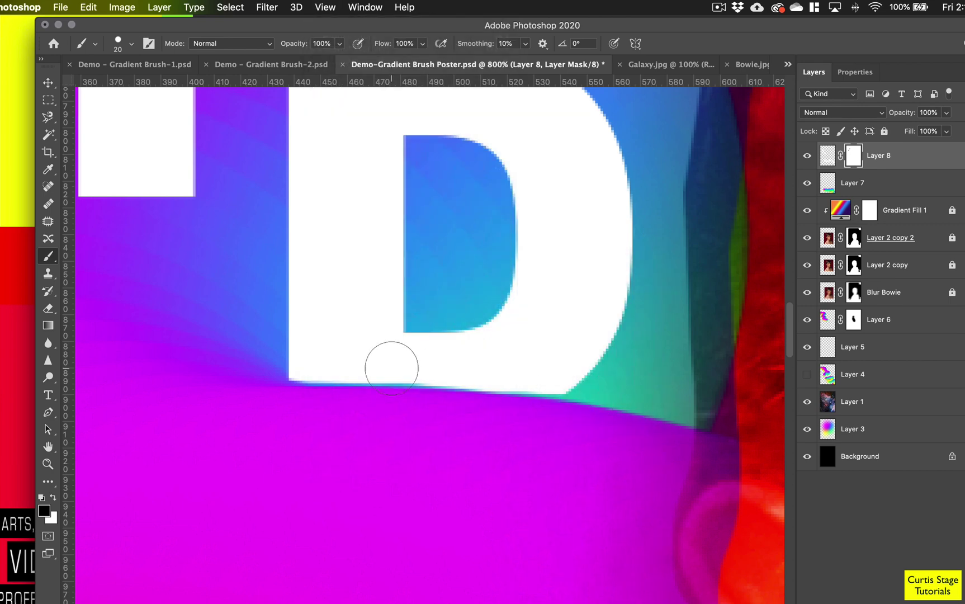
Refine the bottom edge of DAVID's last D, restoring it with white and trimming the excess with black on the mask
key("x")
mouse_move(322, 358)
left_mouse_down()
mouse_move(554, 368)
mouse_move(311, 354)
left_mouse_up()
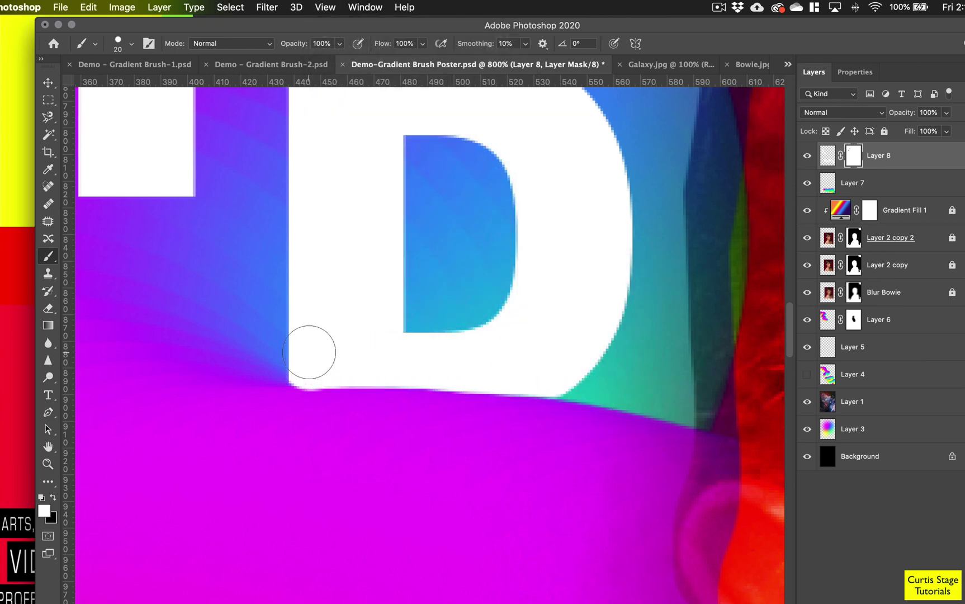
key("x")
mouse_move(305, 415)
left_mouse_down()
mouse_move(505, 420)
mouse_move(586, 323)
left_mouse_up()
Mask out the lower half of the O in BOWIE below the bottom gradient shape's upper edge, enlarging the brush to 70 px
key("super+0")
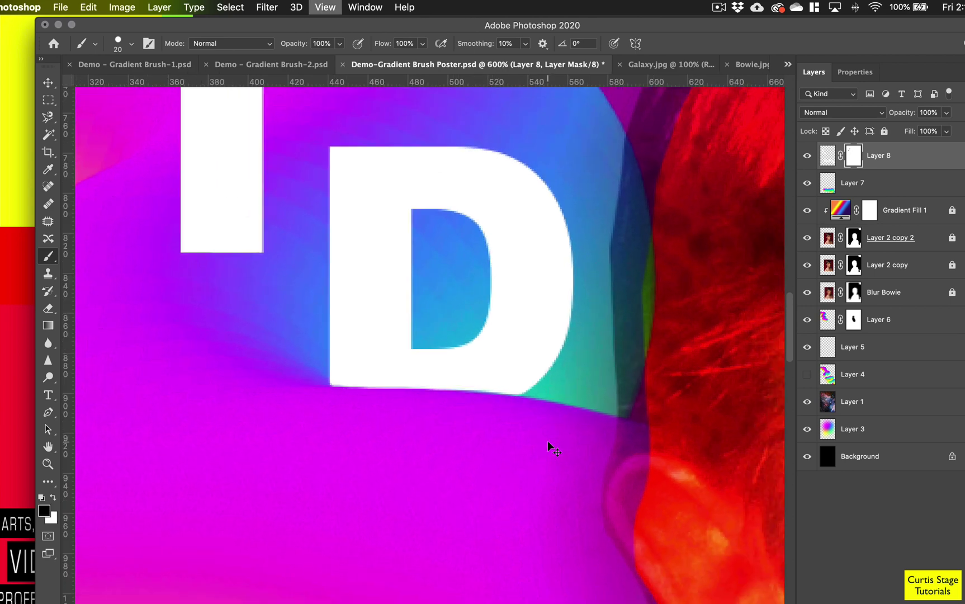
key("super+plus")
key("super+plus")
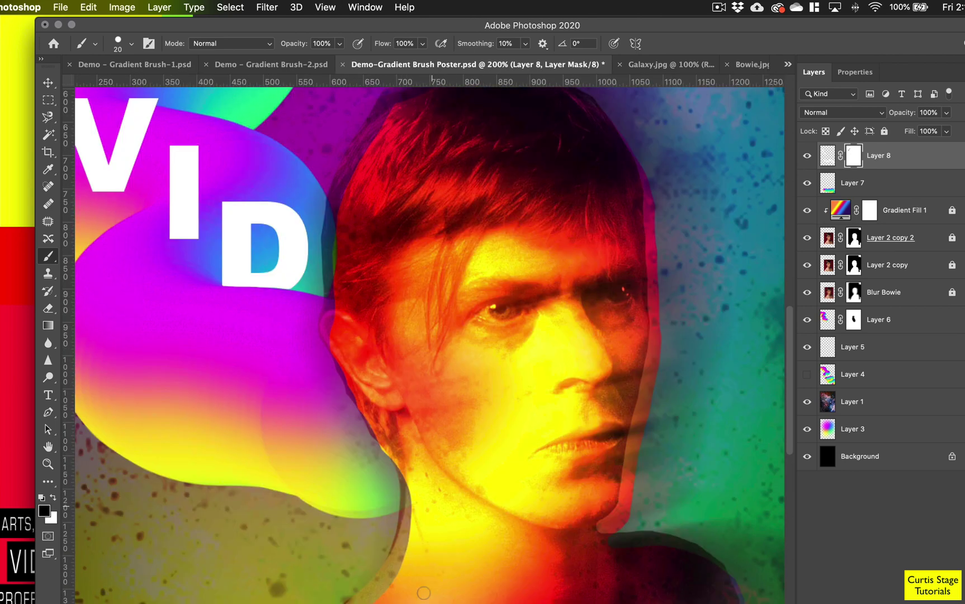
left_click_drag(422, 593, 338, 224)
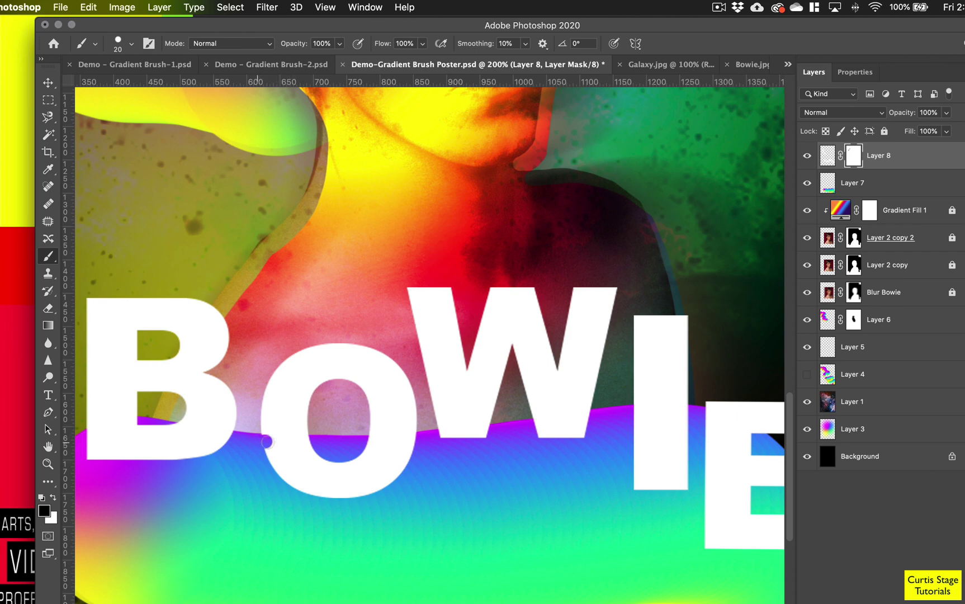
mouse_move(268, 442)
left_mouse_down()
mouse_move(418, 437)
mouse_move(303, 473)
mouse_move(372, 486)
mouse_move(402, 476)
mouse_move(274, 462)
left_mouse_up()
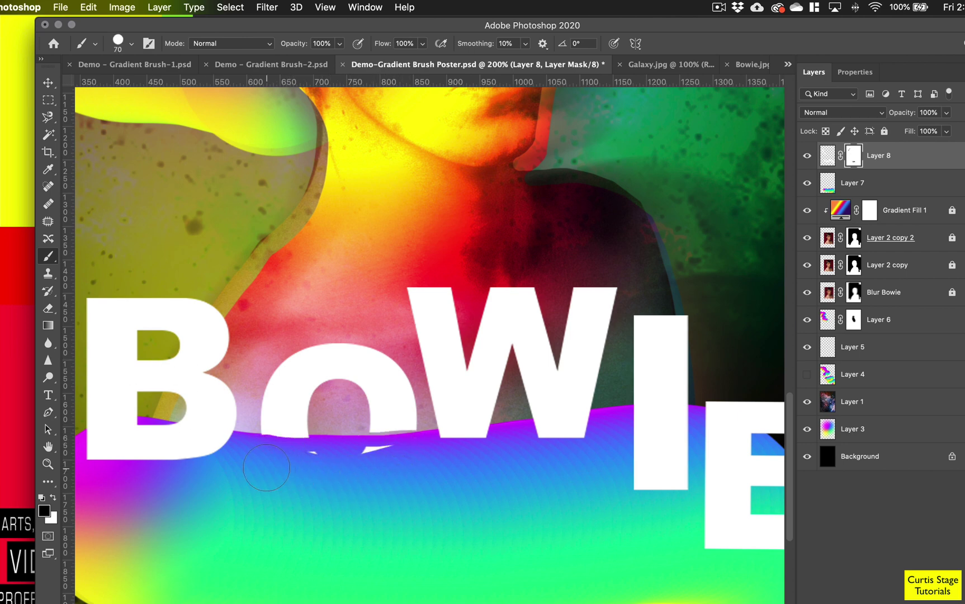
key("bracketright")
key("bracketright")
key("super+equal")
key("super+equal")
mouse_move(366, 467)
left_mouse_down()
mouse_move(442, 374)
mouse_move(447, 387)
mouse_move(493, 395)
mouse_move(434, 401)
mouse_move(512, 394)
left_mouse_up()
Reduce the brush to 30 px and mask out the foot of the W's left half along the gradient shape's upper edge
key("x")
key("bracketleft")
key("bracketleft")
key("bracketleft")
key("bracketleft")
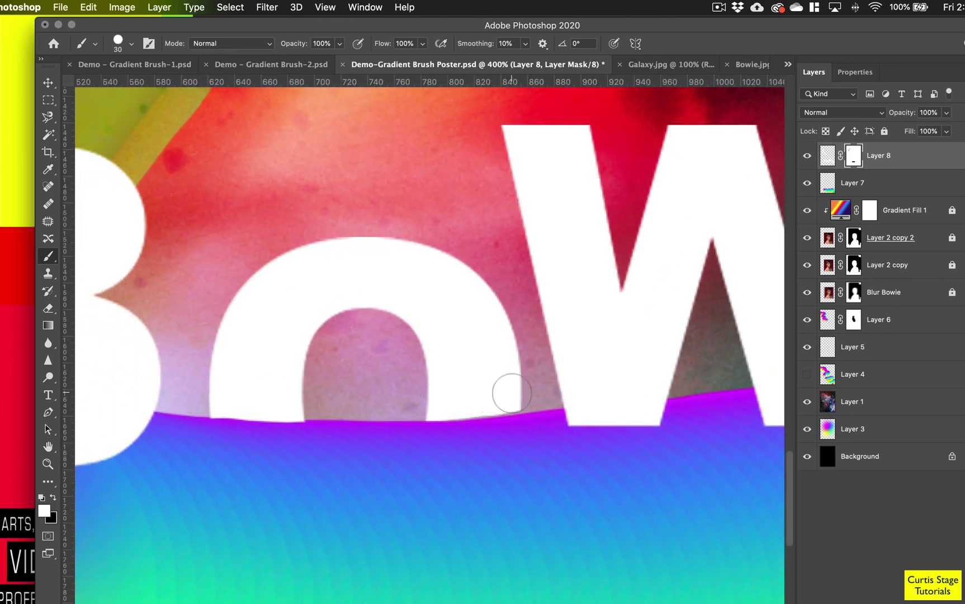
scroll(431, 500, "right", 10)
scroll(431, 500, "down", 2)
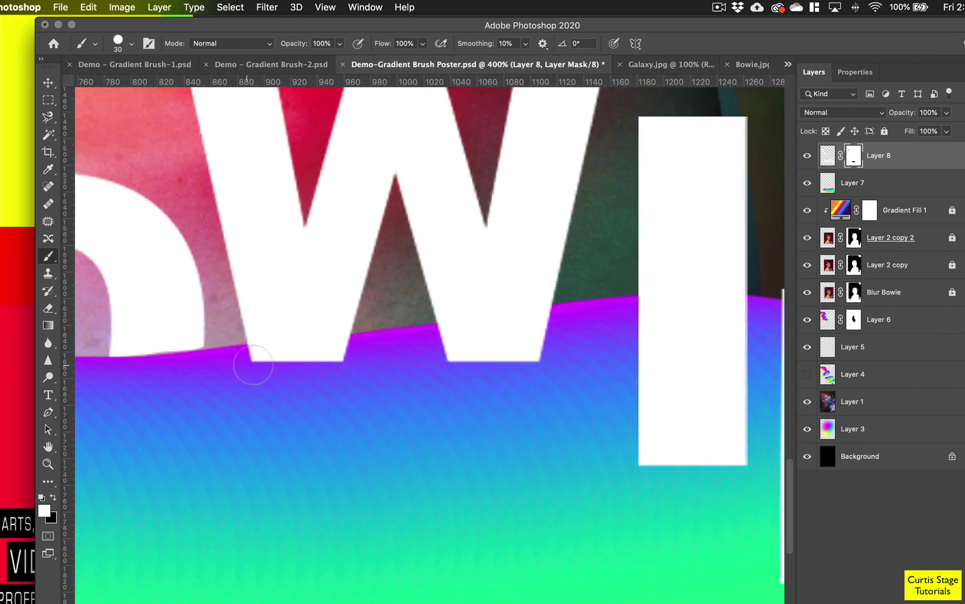
key("x")
mouse_move(350, 358)
left_mouse_down()
mouse_move(250, 374)
mouse_move(255, 364)
mouse_move(341, 356)
left_mouse_up()
mouse_move(548, 547)
left_mouse_down()
mouse_move(141, 497)
mouse_move(632, 442)
left_mouse_up()
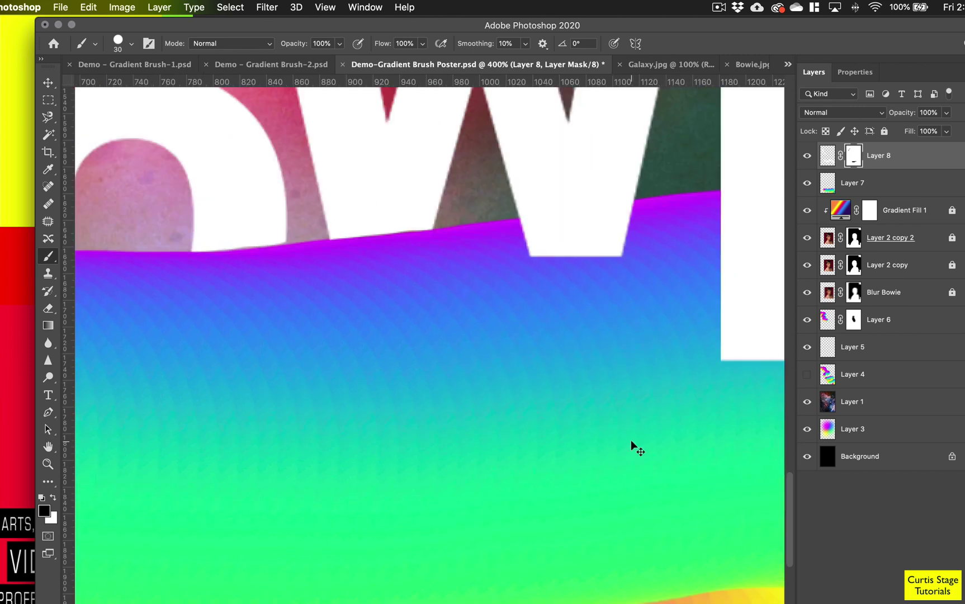
key("super+minus")
key("super+minus")
key("super+minus")
key("super+minus")
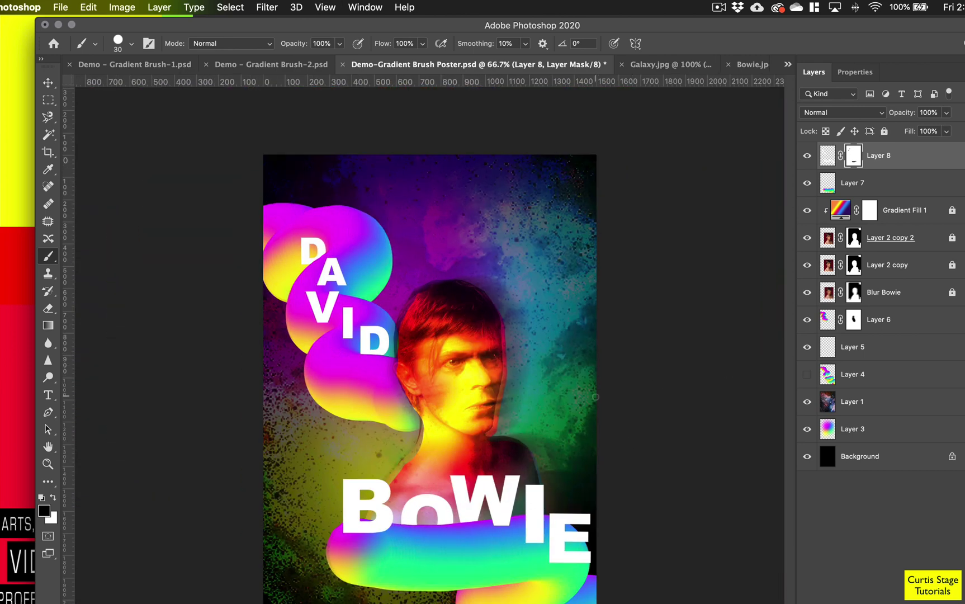
Duplicate Layer 3, place the copy above all other layers, and turn off the transform controls
left_click(55, 81)
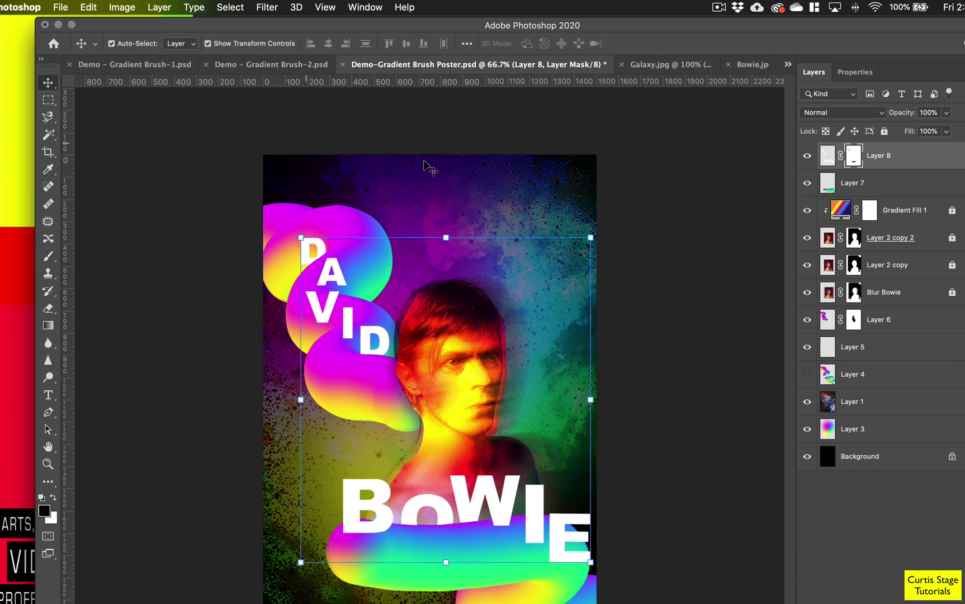
left_click(648, 248)
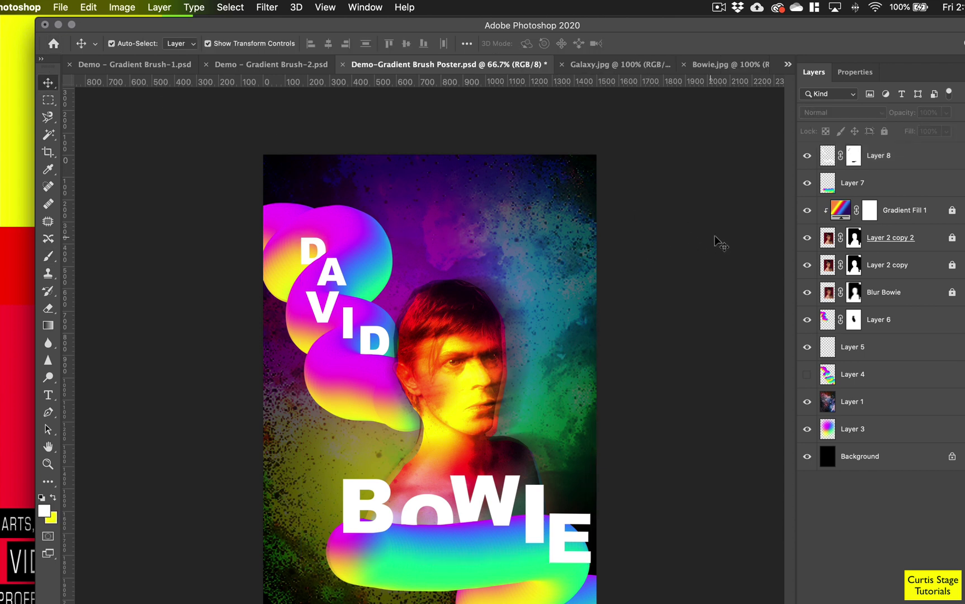
left_click(872, 435)
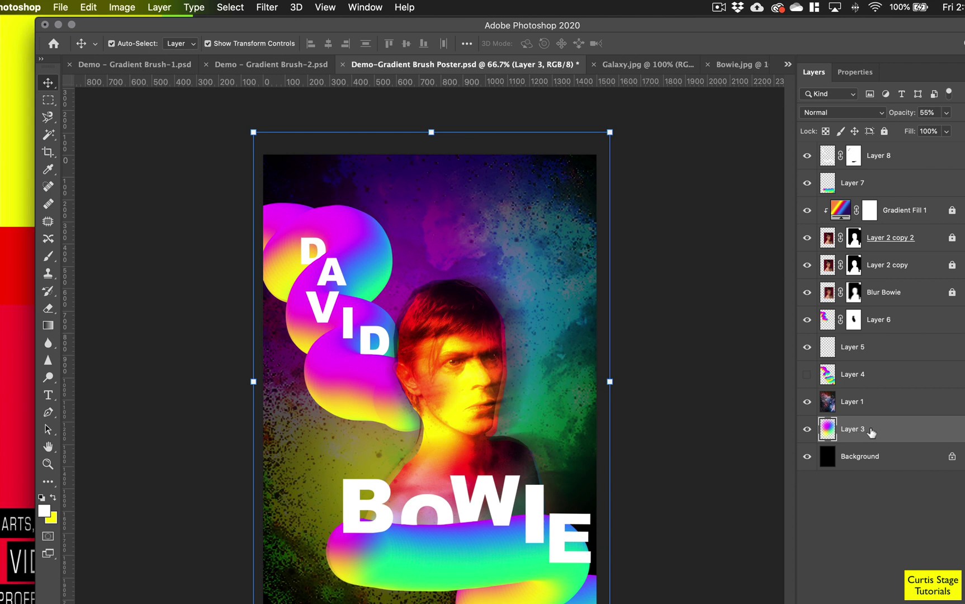
key("super+j")
left_click_drag(872, 431, 868, 148)
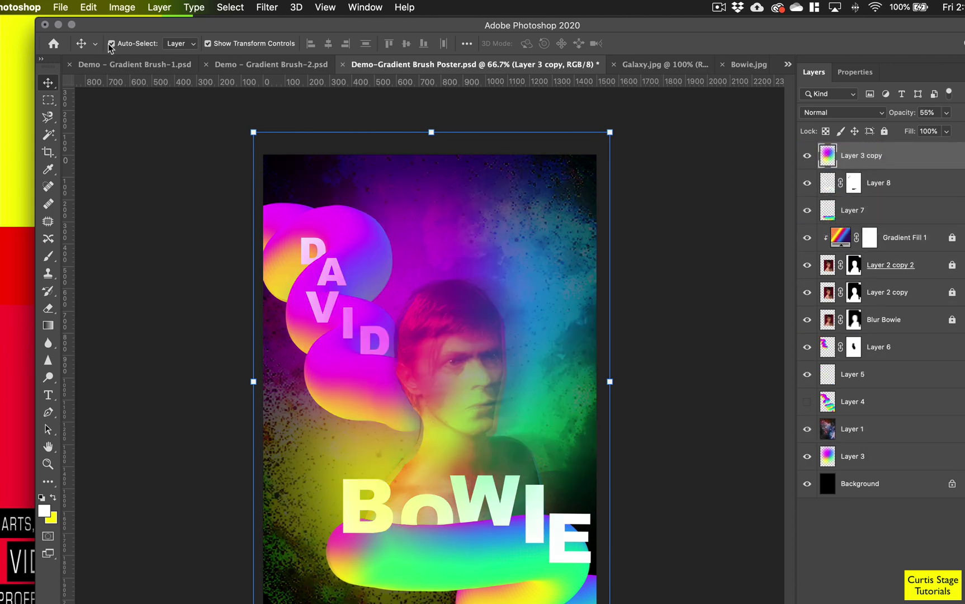
left_click(207, 44)
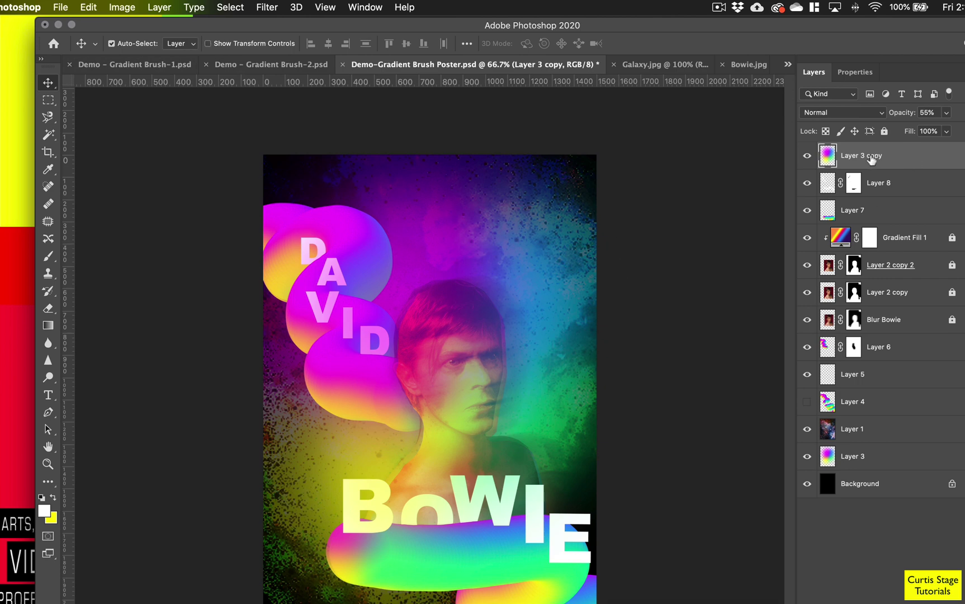
Try the Hue blend mode on the Layer 3 copy and compare the poster with the layer hidden and shown
left_click(845, 111)
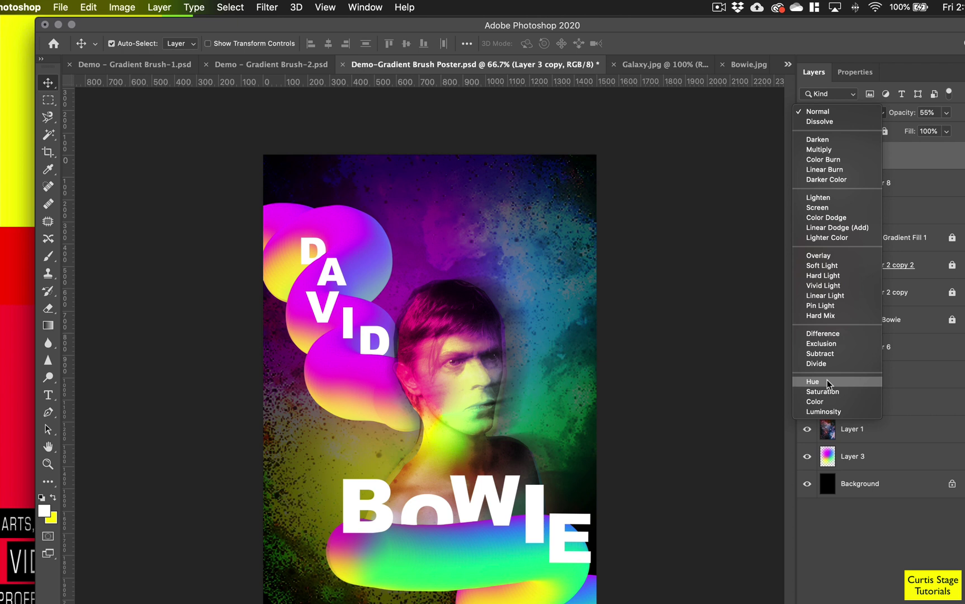
left_click(828, 380)
left_click(807, 156)
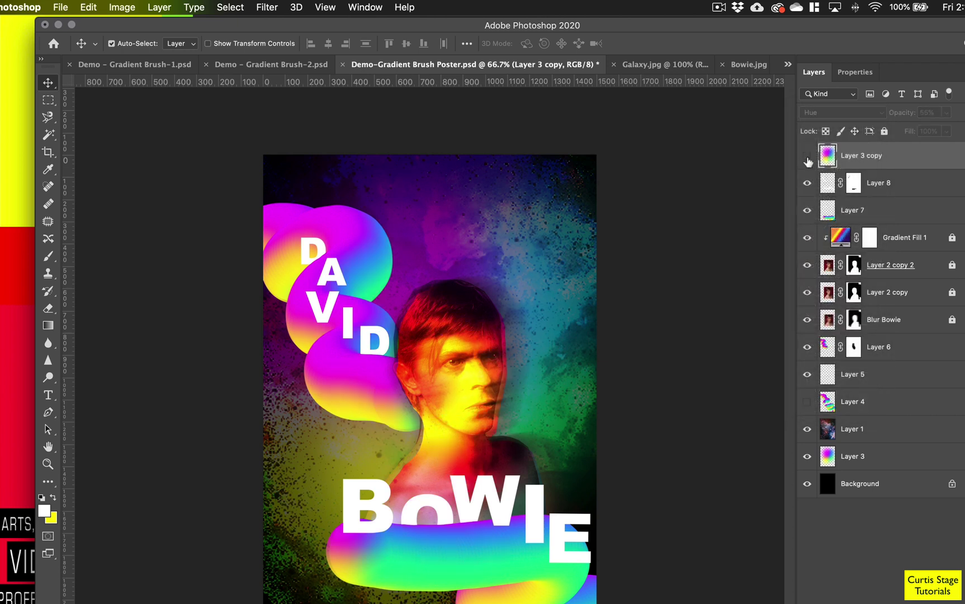
left_click(807, 156)
left_click(807, 156)
left_click(807, 156)
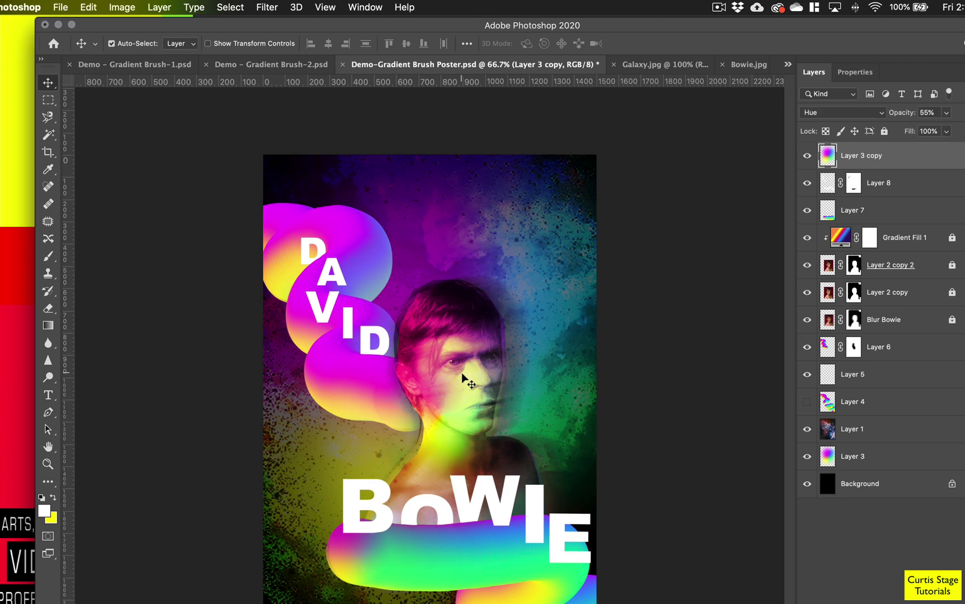
left_click(807, 156)
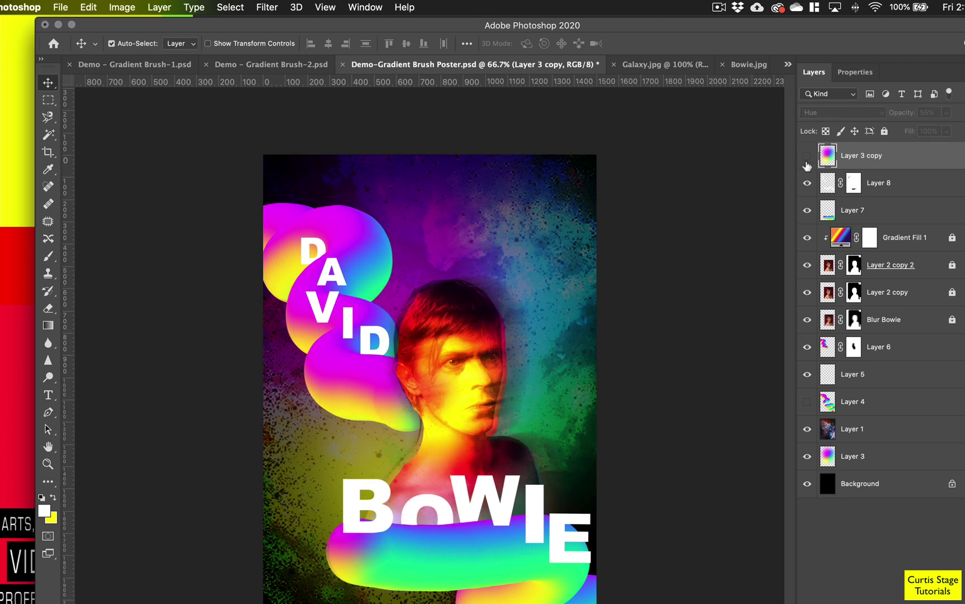
left_click(807, 156)
Try the Saturation blend mode on the Layer 3 copy and compare the poster with and without it
left_click(814, 112)
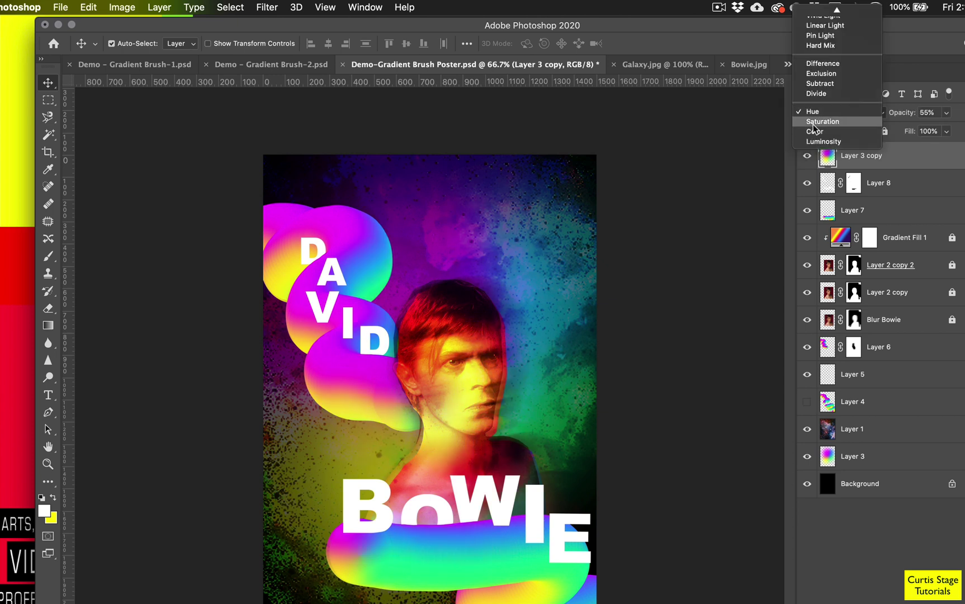
left_click(814, 122)
left_click(806, 157)
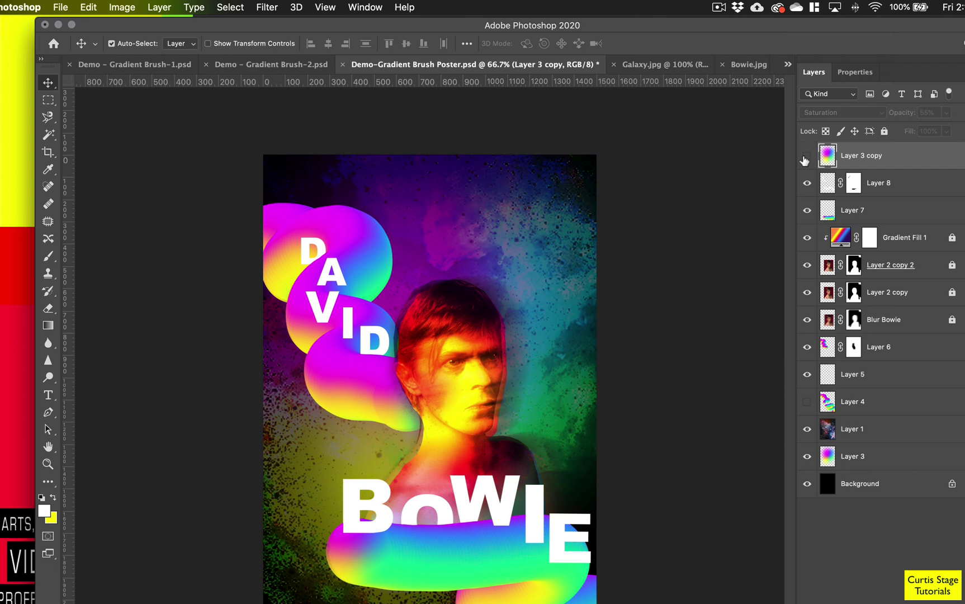
left_click(806, 157)
left_click(806, 156)
left_click(806, 156)
Set the Layer 3 copy to Screen blend mode at 38% opacity and compare the poster with the layer hidden and shown
left_click(832, 113)
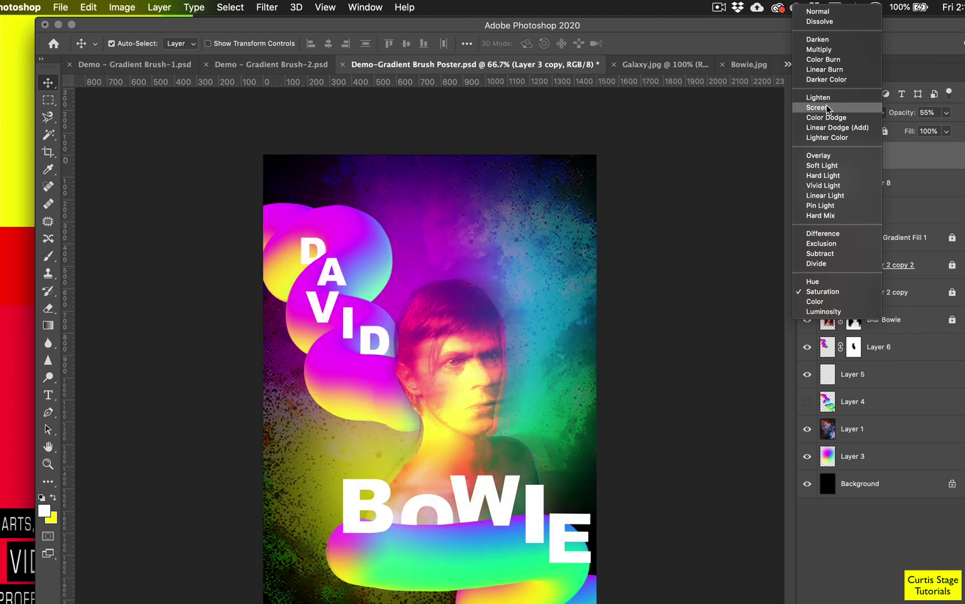
left_click(827, 106)
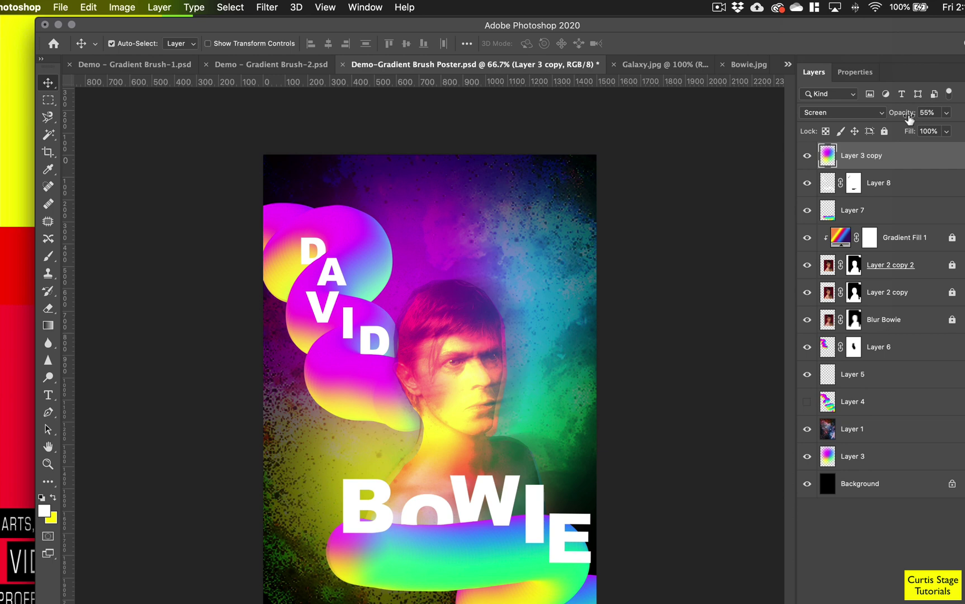
left_click_drag(910, 119, 900, 121)
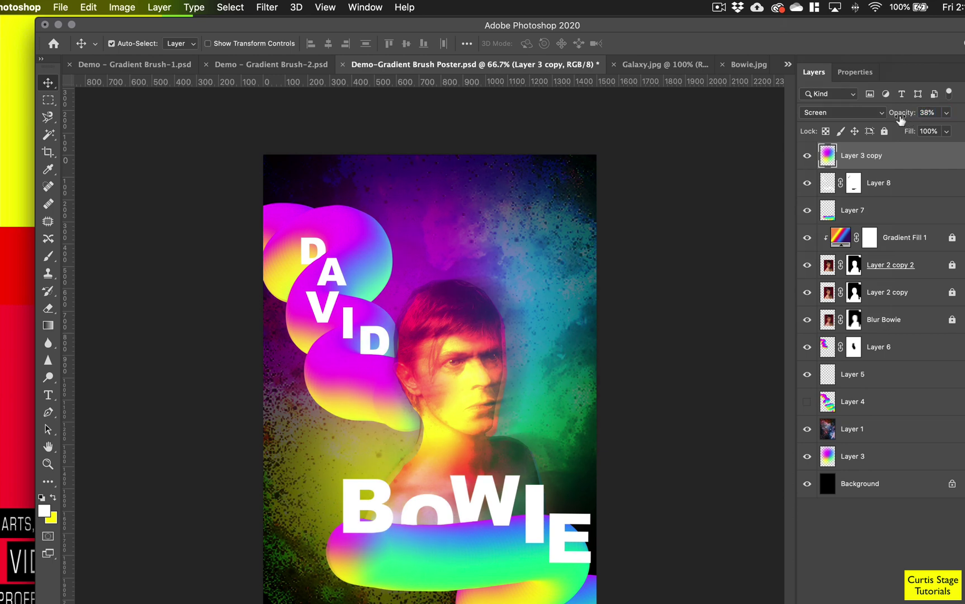
left_click(807, 156)
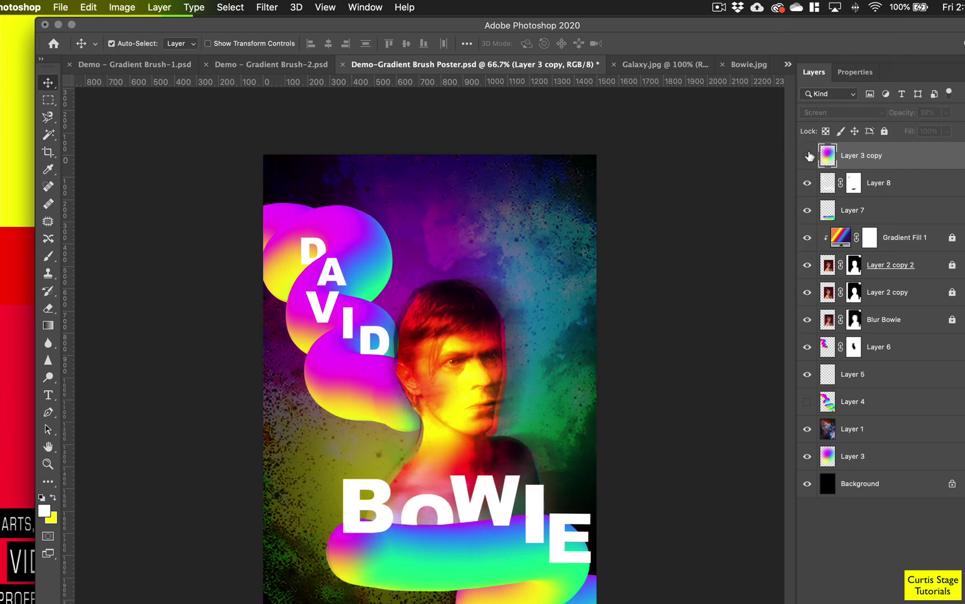
left_click(807, 156)
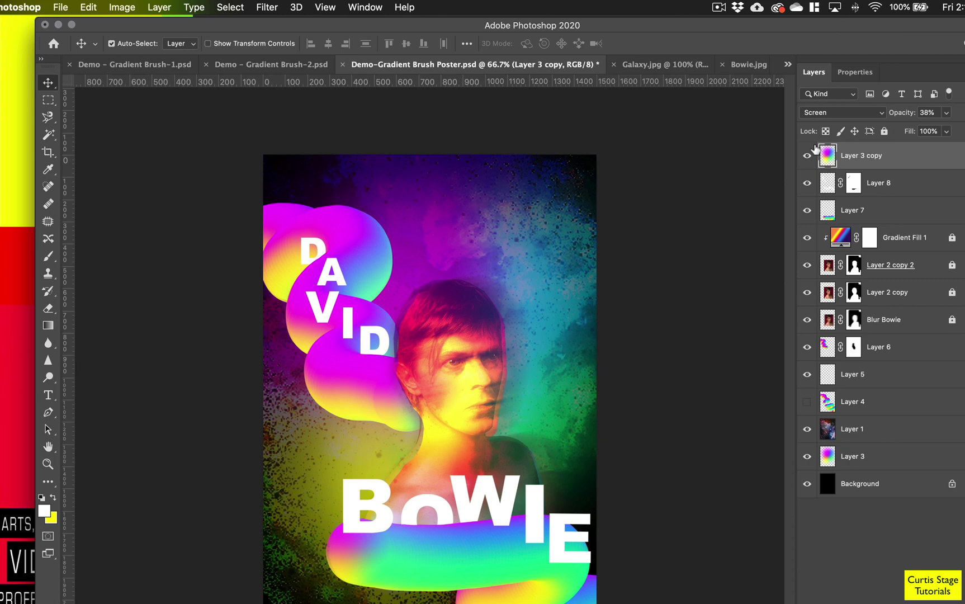
Compare the poster with the Layer 3 copy hidden and shown, and lock Layer 8 and Layer 7
left_click(807, 157)
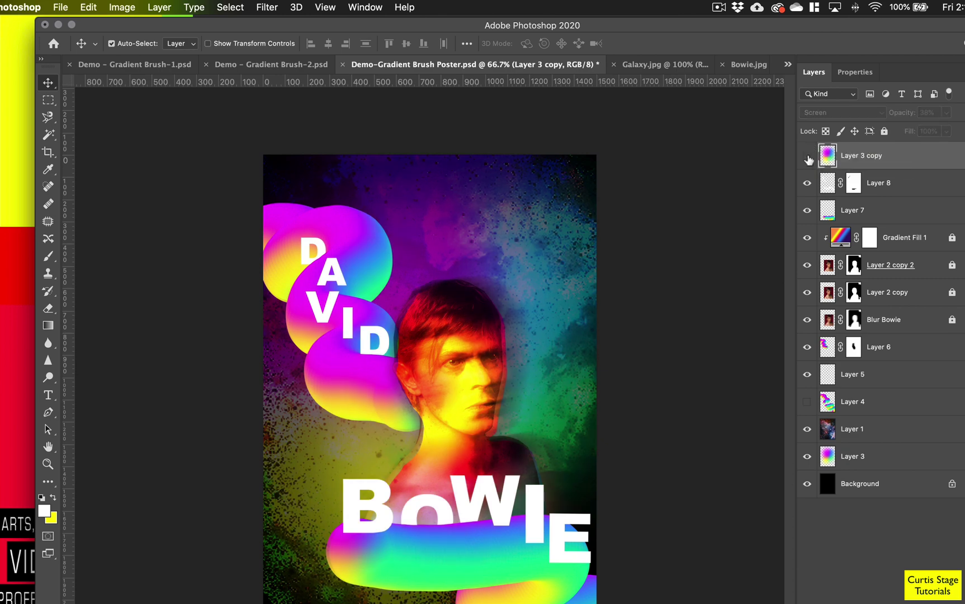
left_click(808, 158)
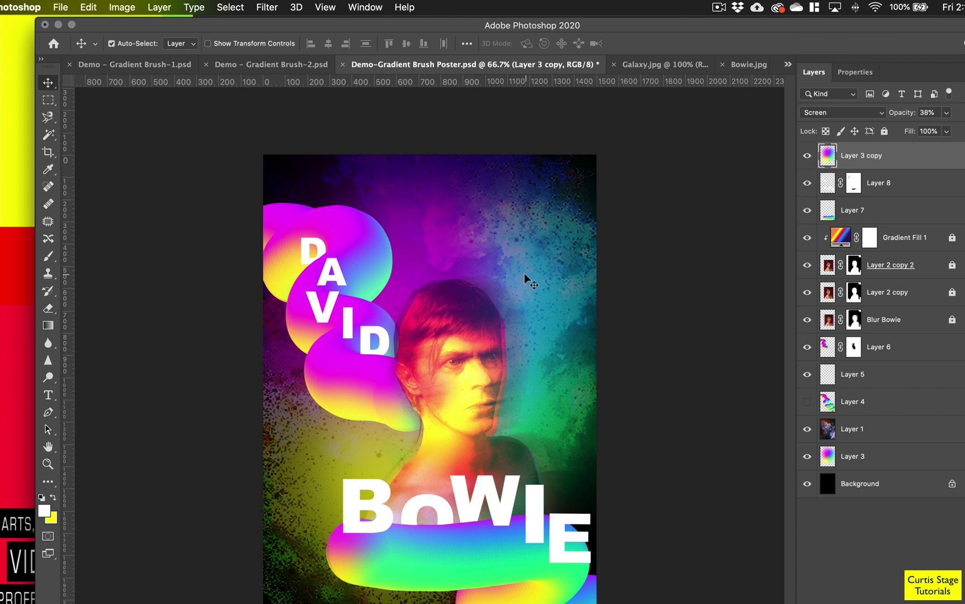
left_click(935, 188)
key("super+slash")
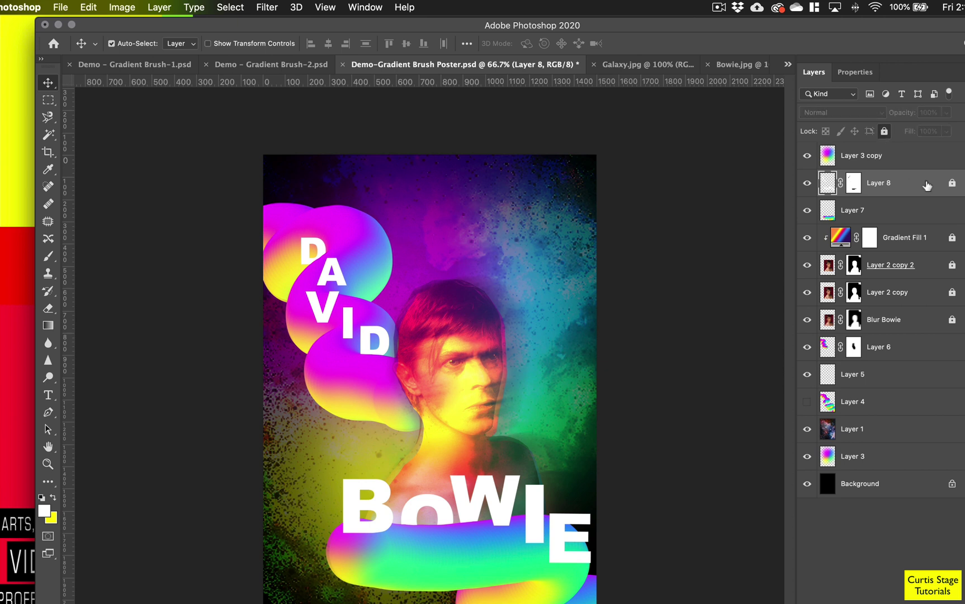
left_click(947, 217)
left_click(884, 132)
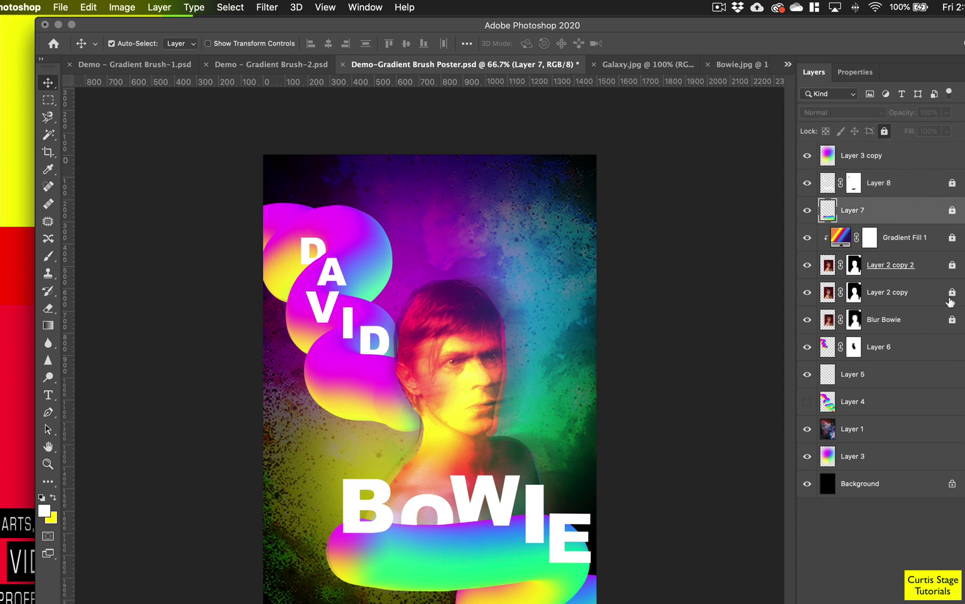
Free-transform the Layer 3 copy, rotating and repositioning it so its gradient centre lies toward the poster's upper right
left_click(849, 162)
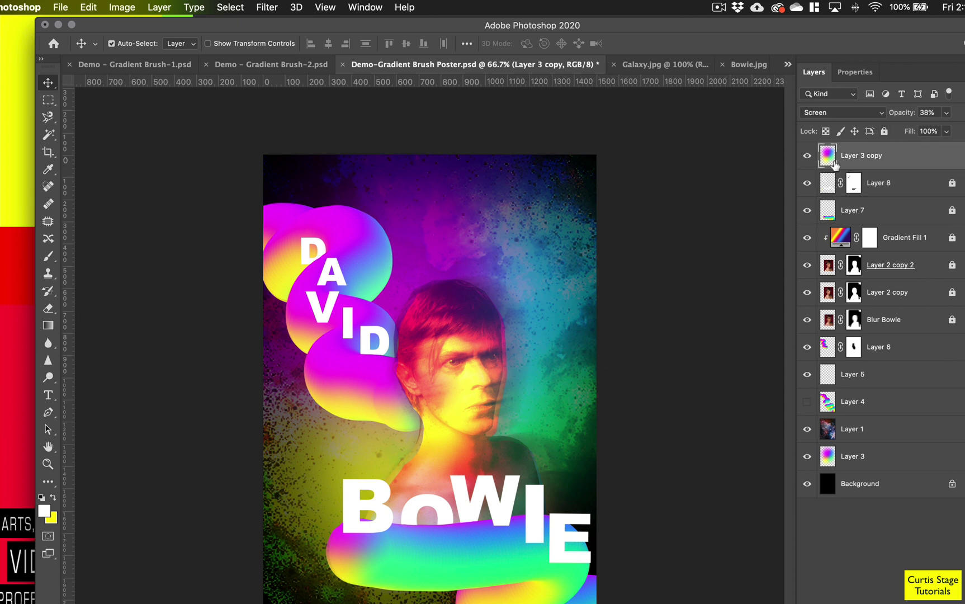
mouse_move(552, 282)
left_mouse_down()
mouse_move(549, 300)
mouse_move(535, 302)
mouse_move(557, 269)
mouse_move(557, 315)
mouse_move(544, 266)
left_mouse_up()
key("super+t")
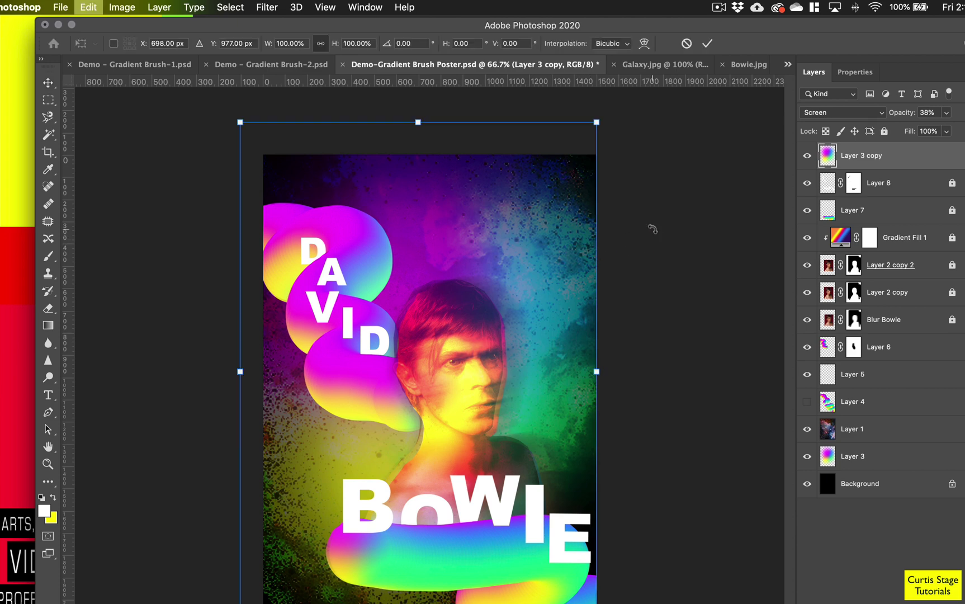
left_click_drag(625, 122, 696, 448)
left_click_drag(723, 393, 870, 288)
left_click_drag(350, 540, 434, 442)
left_click(707, 43)
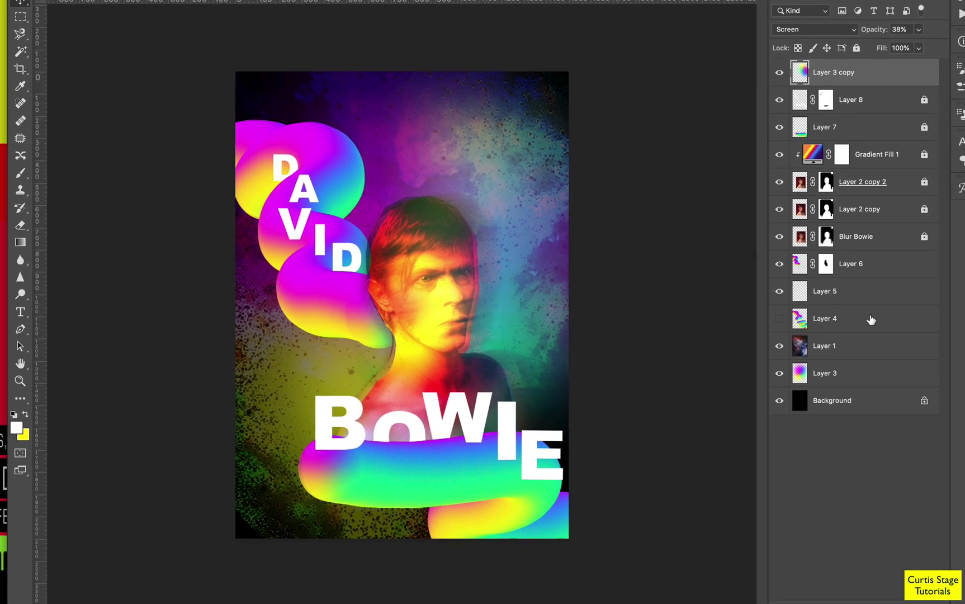
Set the Layer 3 copy to Divide blend mode and add a white layer mask to it
left_click(827, 29)
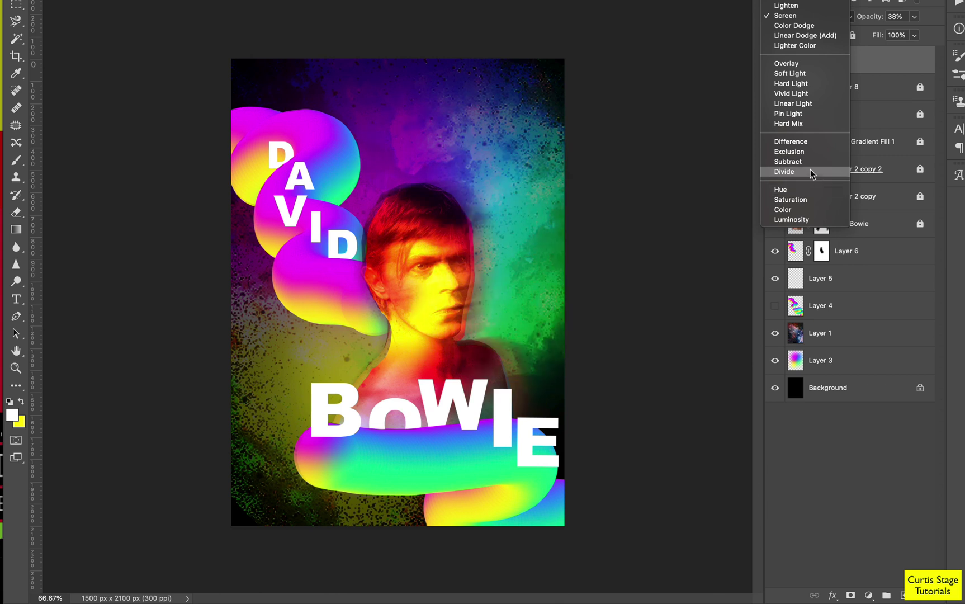
left_click(811, 171)
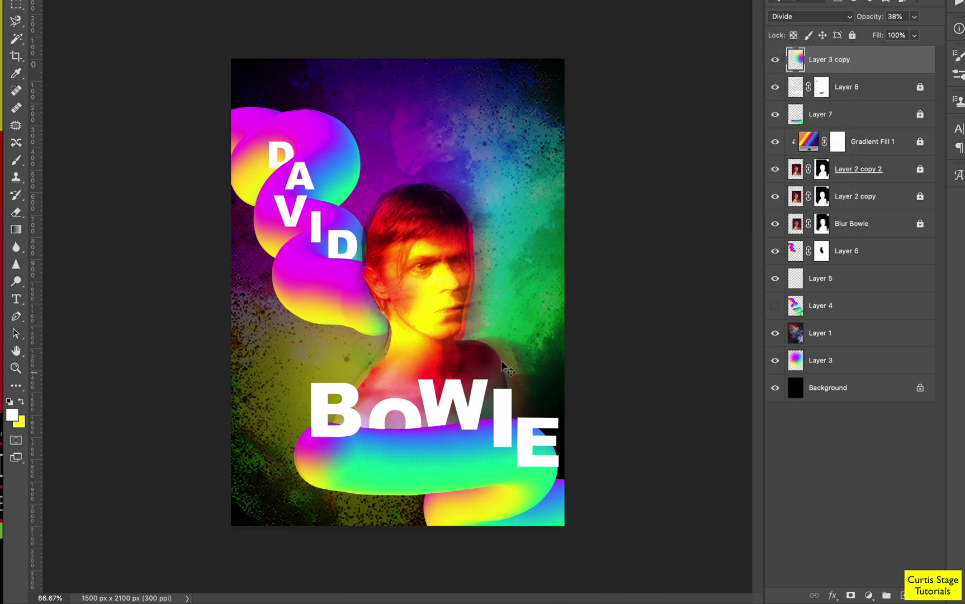
left_click(851, 595)
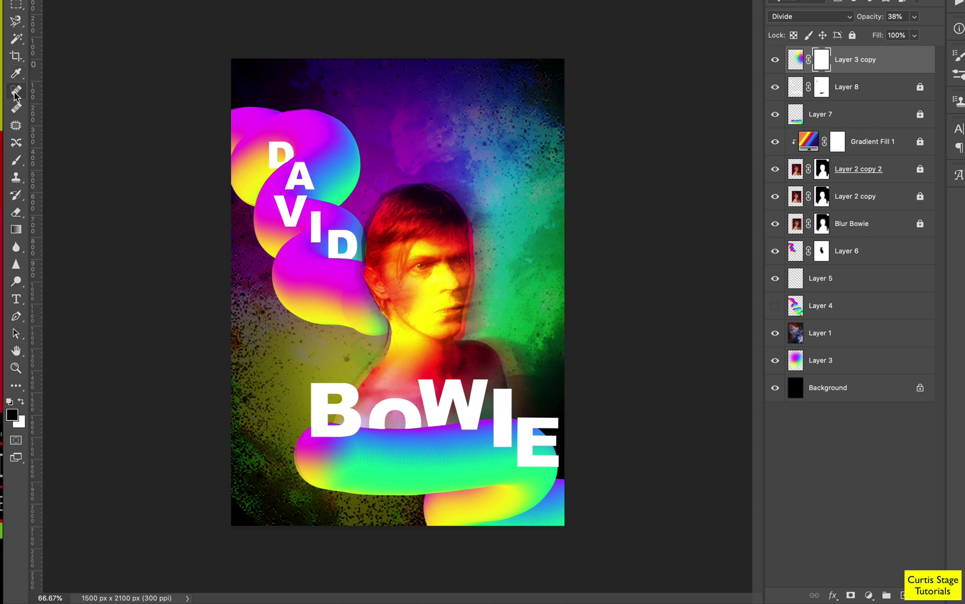
Paint black on the Layer 3 copy's mask over the DAVID shapes and portrait with an enlarged brush, and compare the layer hidden and shown
left_click(16, 162)
key("bracketright")
key("bracketright")
key("bracketright")
key("bracketright")
key("bracketright")
key("bracketright")
key("bracketright")
key("bracketright")
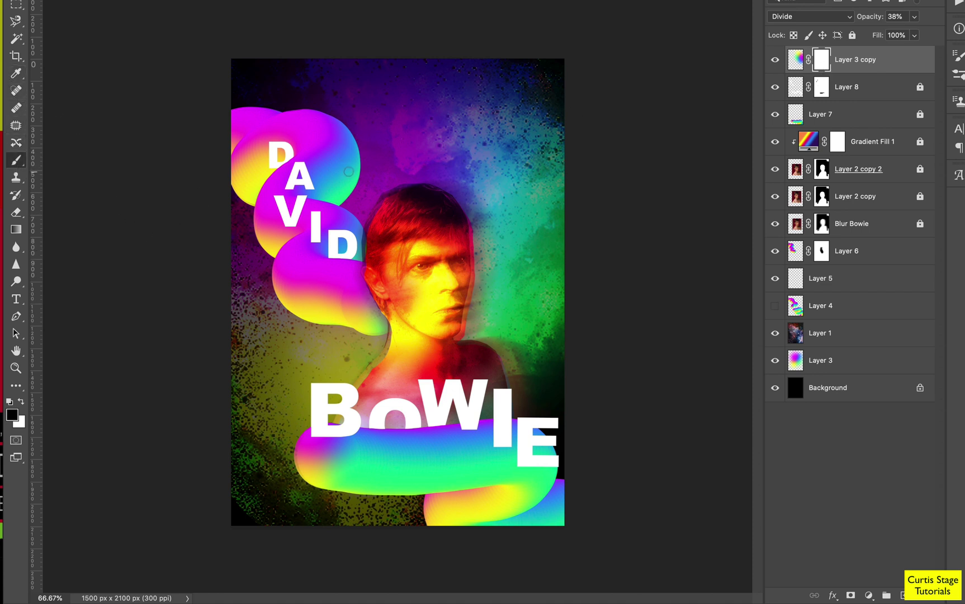
key("bracketright")
key("bracketright")
key("bracketright")
key("bracketright")
left_click(775, 59)
left_click(775, 59)
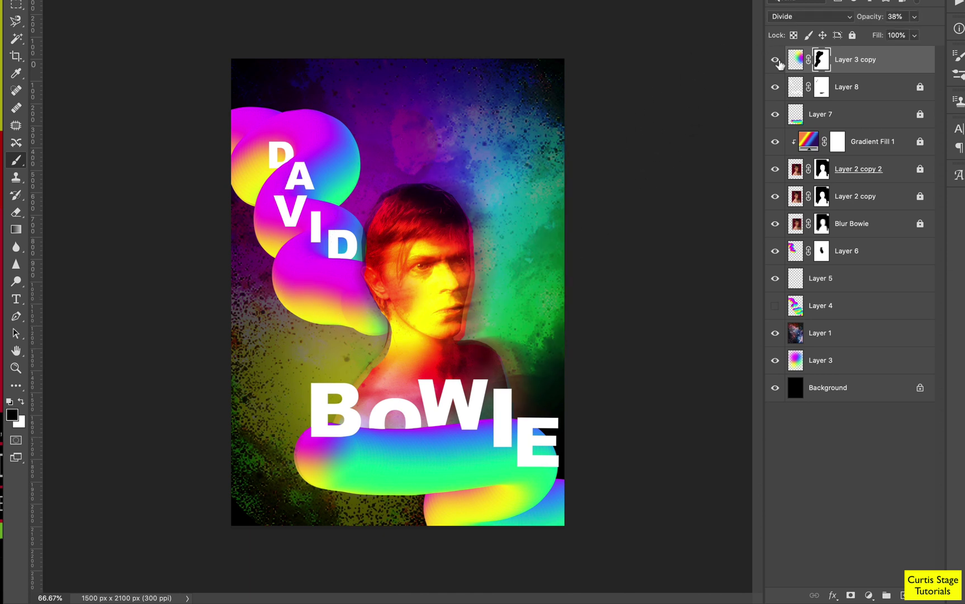